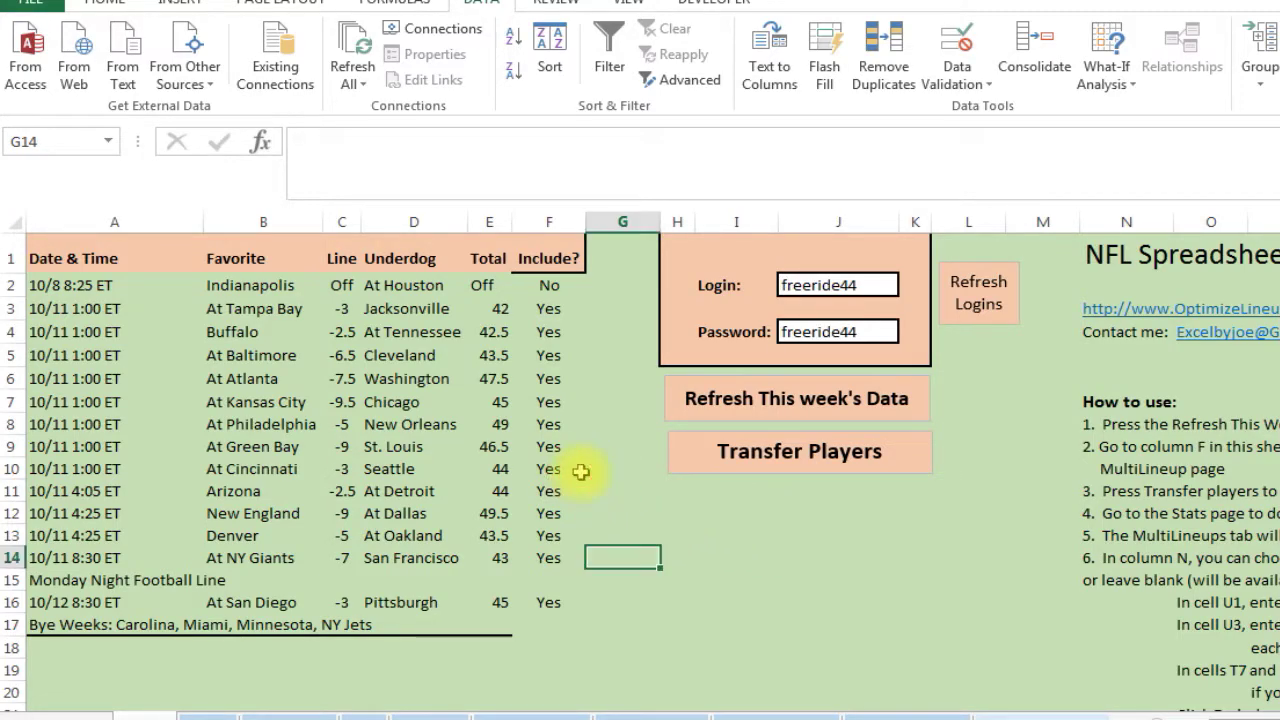
Step: Review the weekly NFL games table, including the bye-week line, favorites and underdogs
{"action": "left_click", "coordinate": [610, 491]}
{"action": "left_click", "coordinate": [273, 650]}
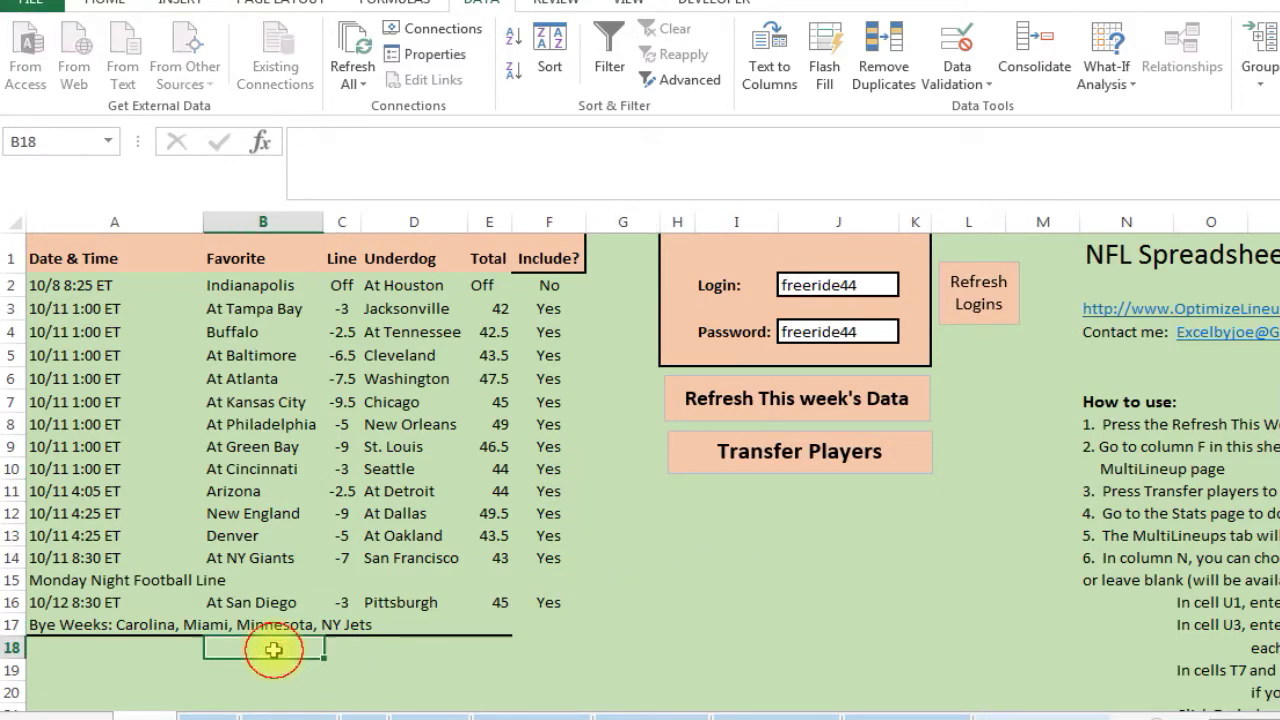
{"action": "left_click", "coordinate": [163, 651]}
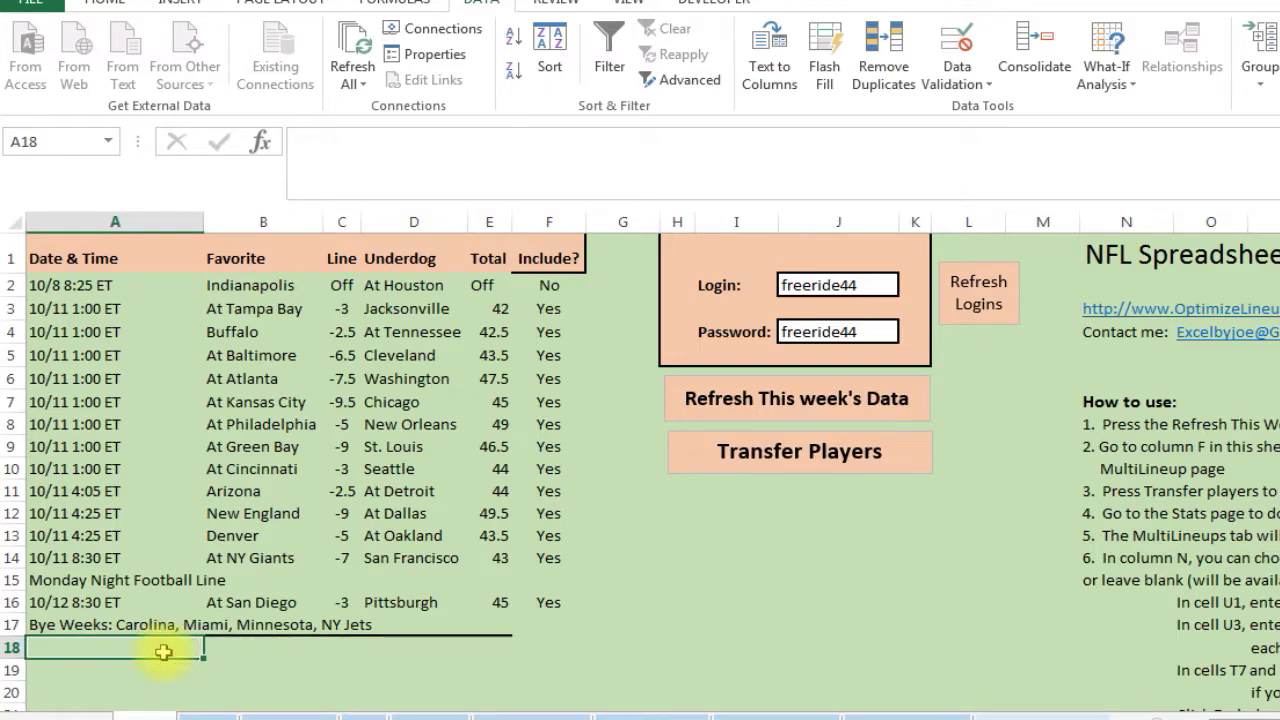
{"action": "left_click", "coordinate": [345, 426]}
{"action": "left_click", "coordinate": [431, 408]}
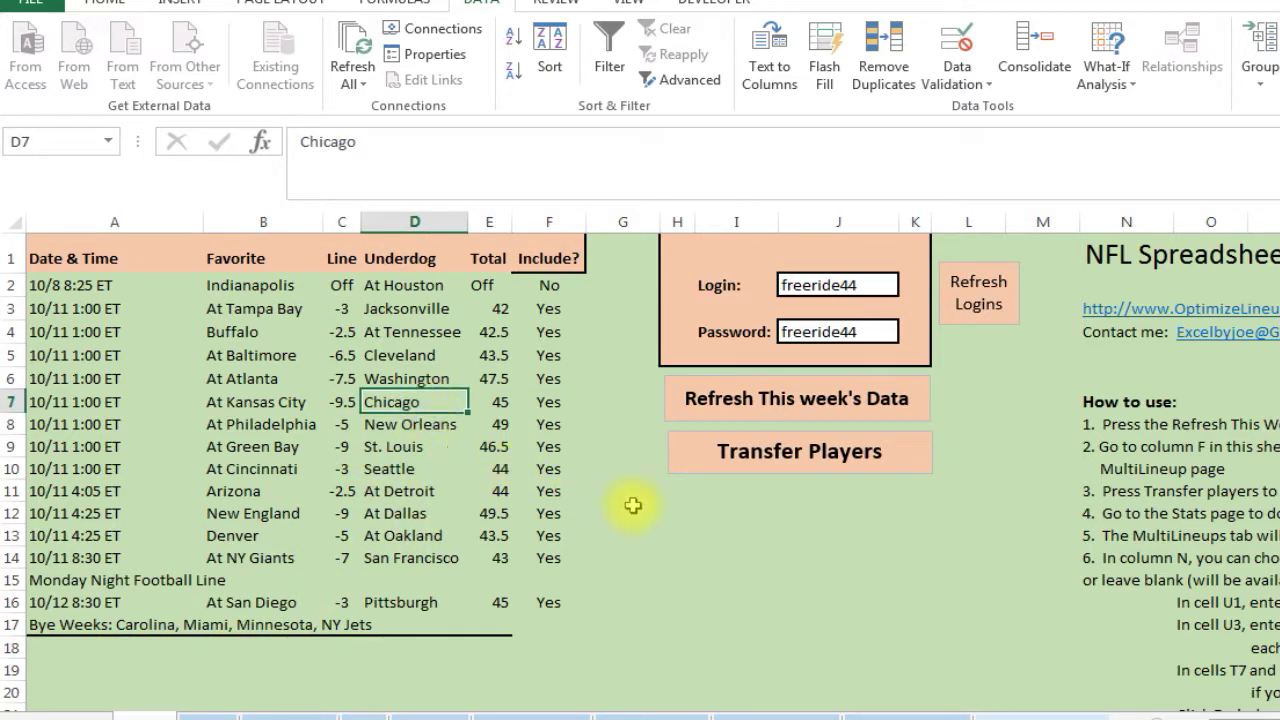
Step: Inspect the login and password cells beside the games table
{"action": "left_click", "coordinate": [815, 285]}
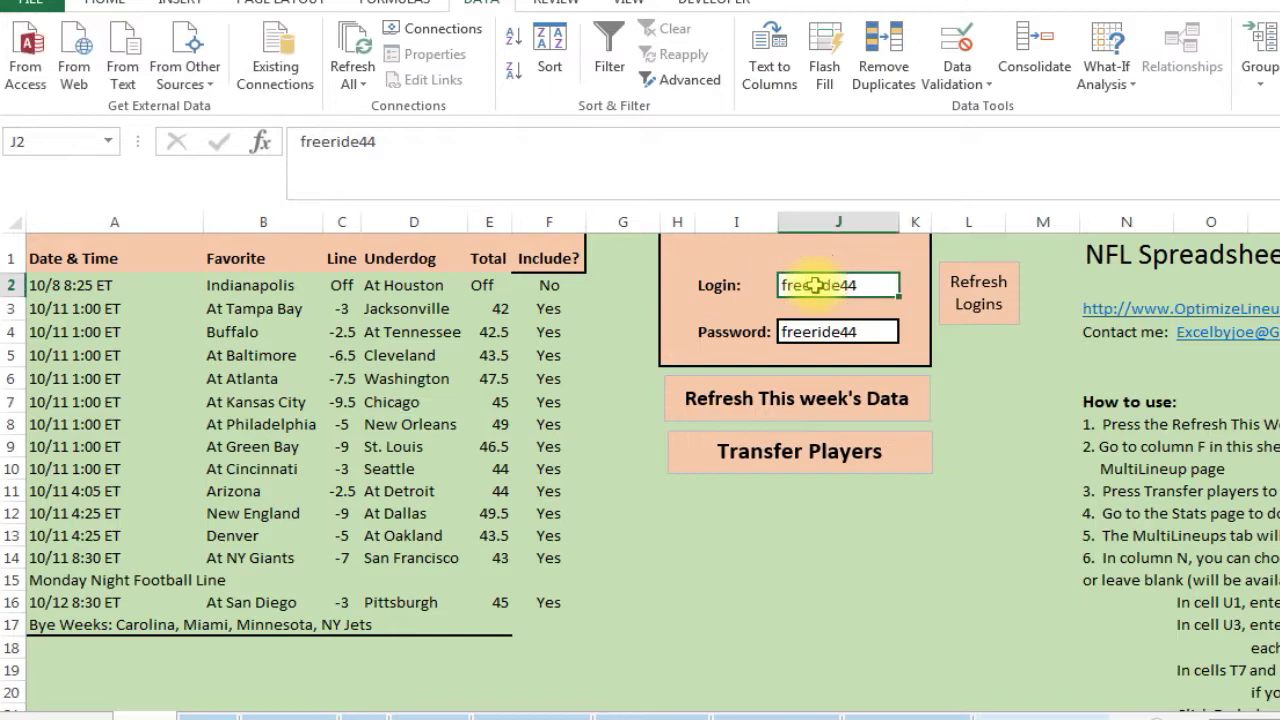
{"action": "left_click", "coordinate": [832, 331]}
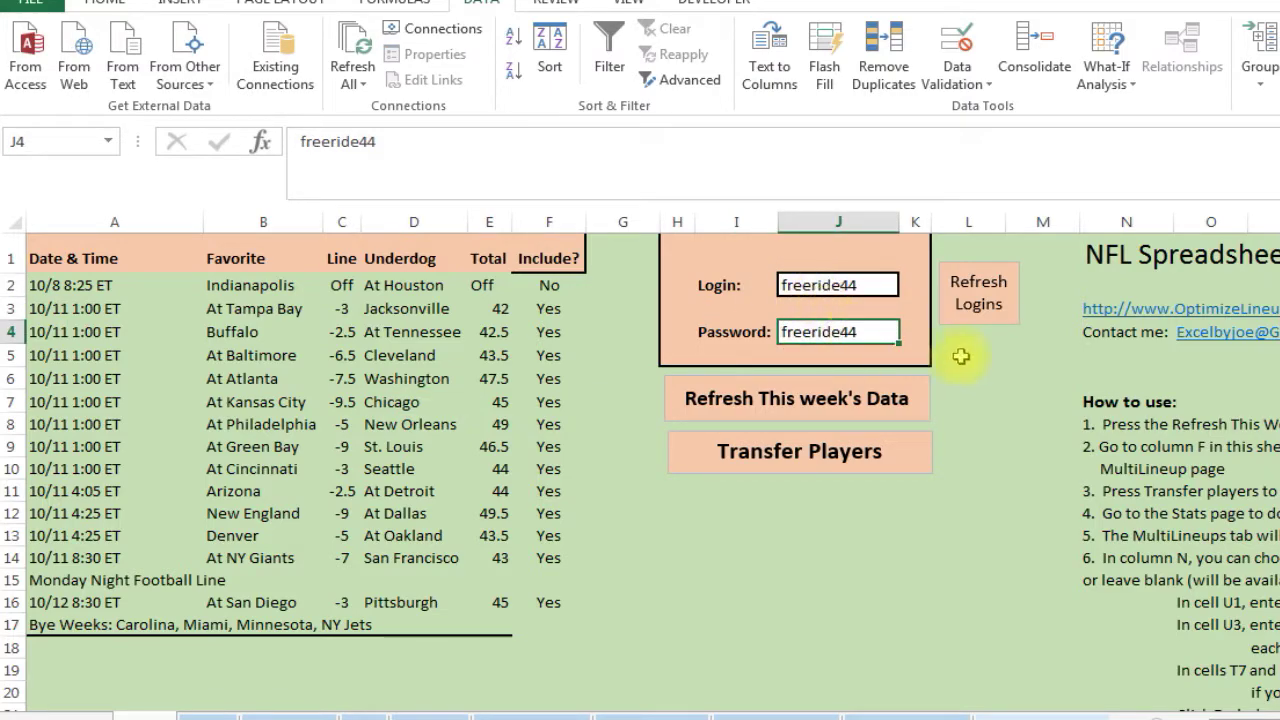
{"action": "left_click", "coordinate": [979, 328]}
{"action": "left_click", "coordinate": [820, 285]}
{"action": "left_click", "coordinate": [790, 331]}
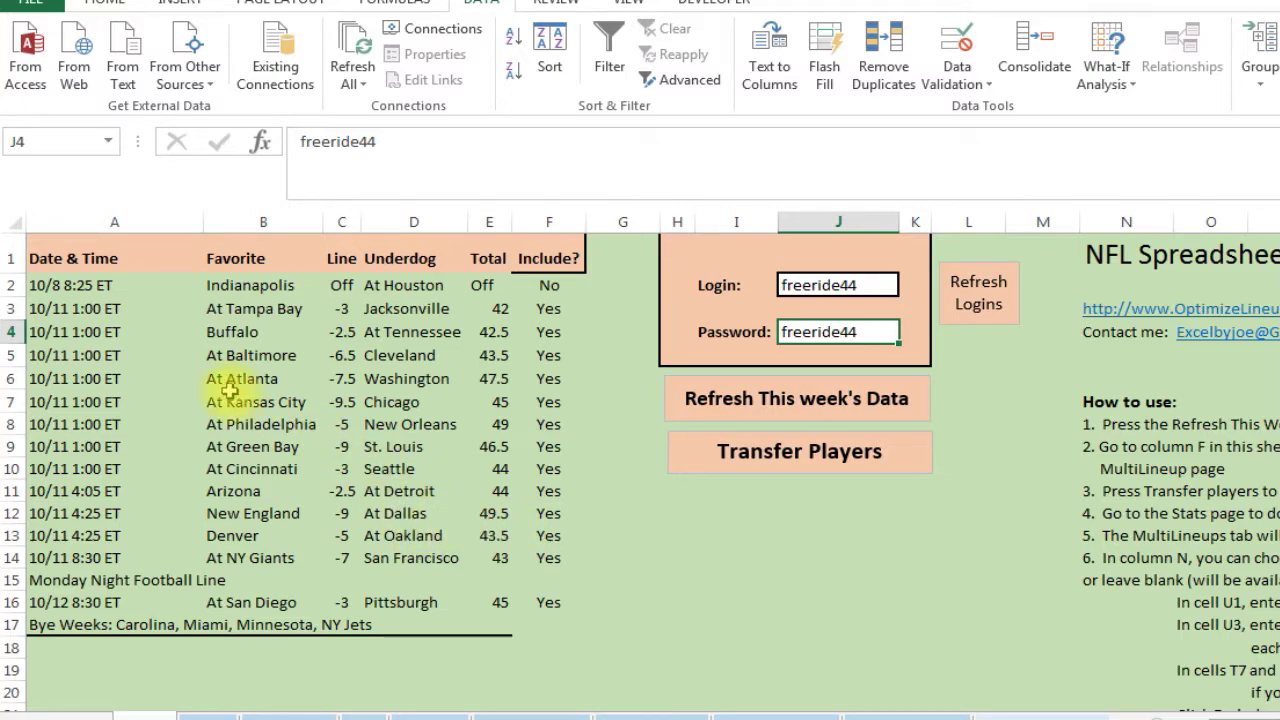
Step: Examine the game dates and kickoff times in the Date & Time column, through the Monday night game
{"action": "left_click", "coordinate": [70, 328]}
{"action": "left_click", "coordinate": [66, 308]}
{"action": "left_click", "coordinate": [66, 355]}
{"action": "left_click", "coordinate": [67, 426]}
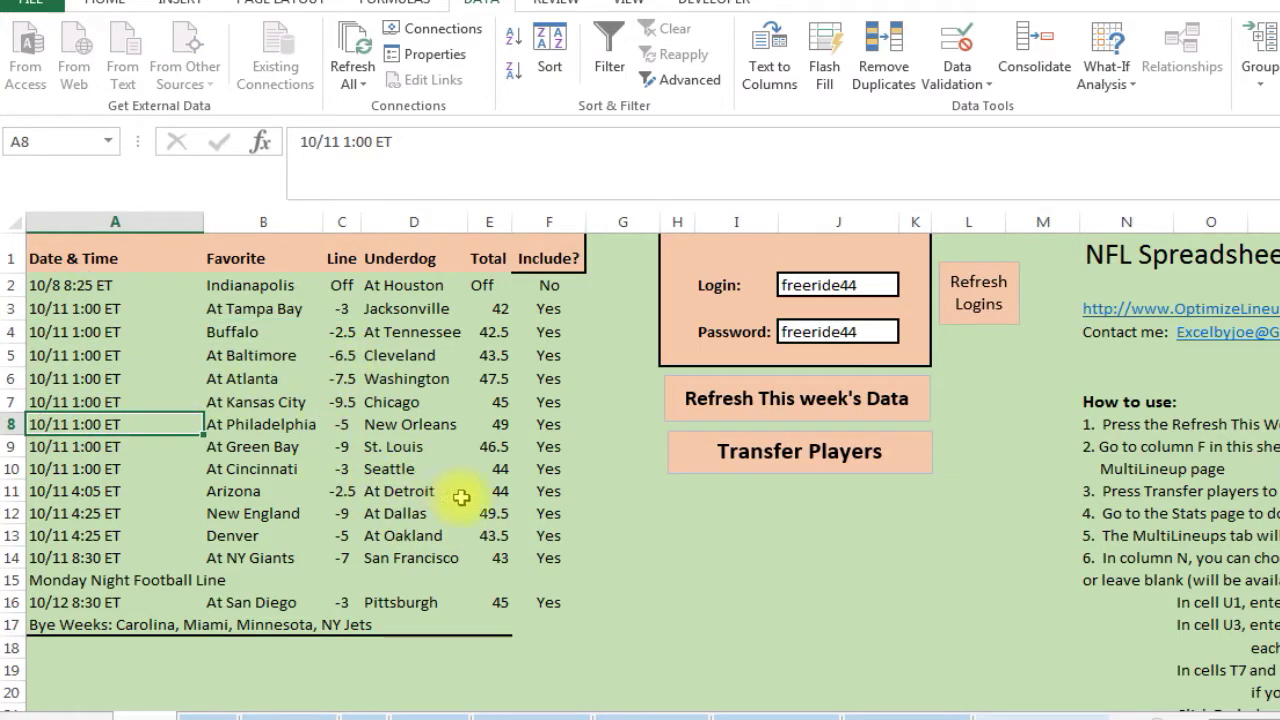
{"action": "left_click", "coordinate": [262, 356]}
{"action": "left_click", "coordinate": [82, 376]}
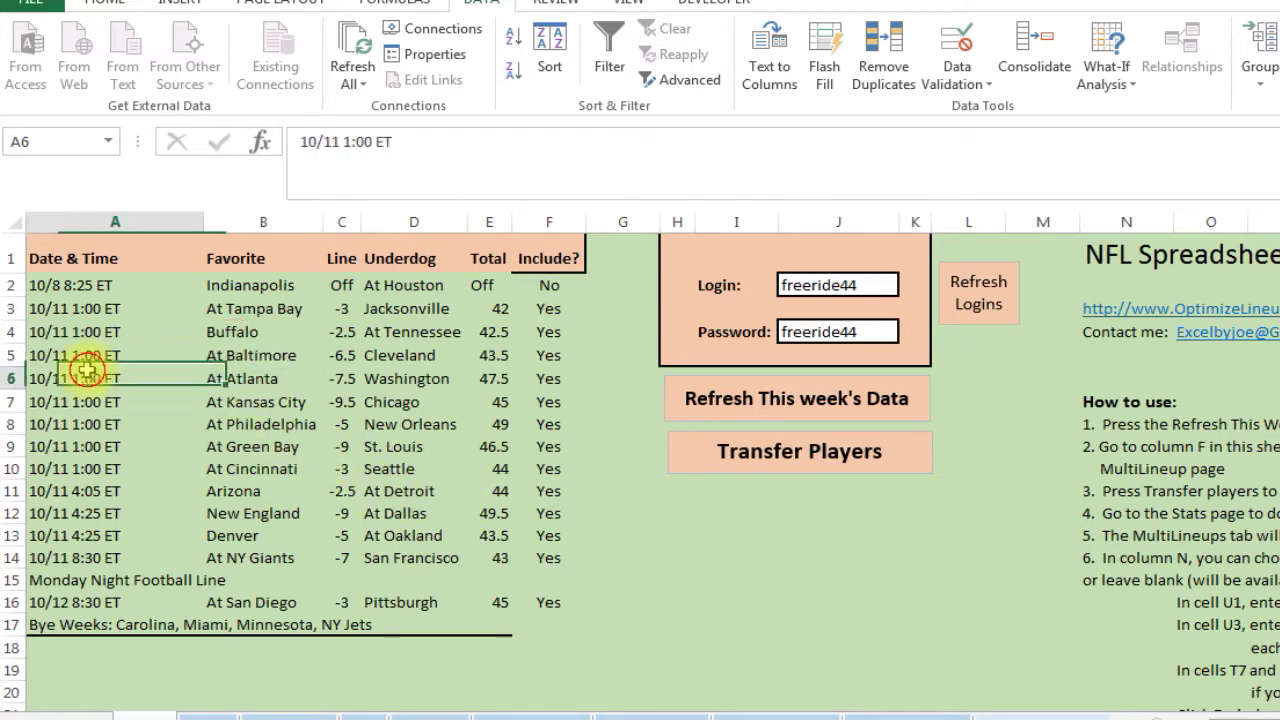
{"action": "left_click", "coordinate": [50, 556]}
{"action": "left_click", "coordinate": [55, 601]}
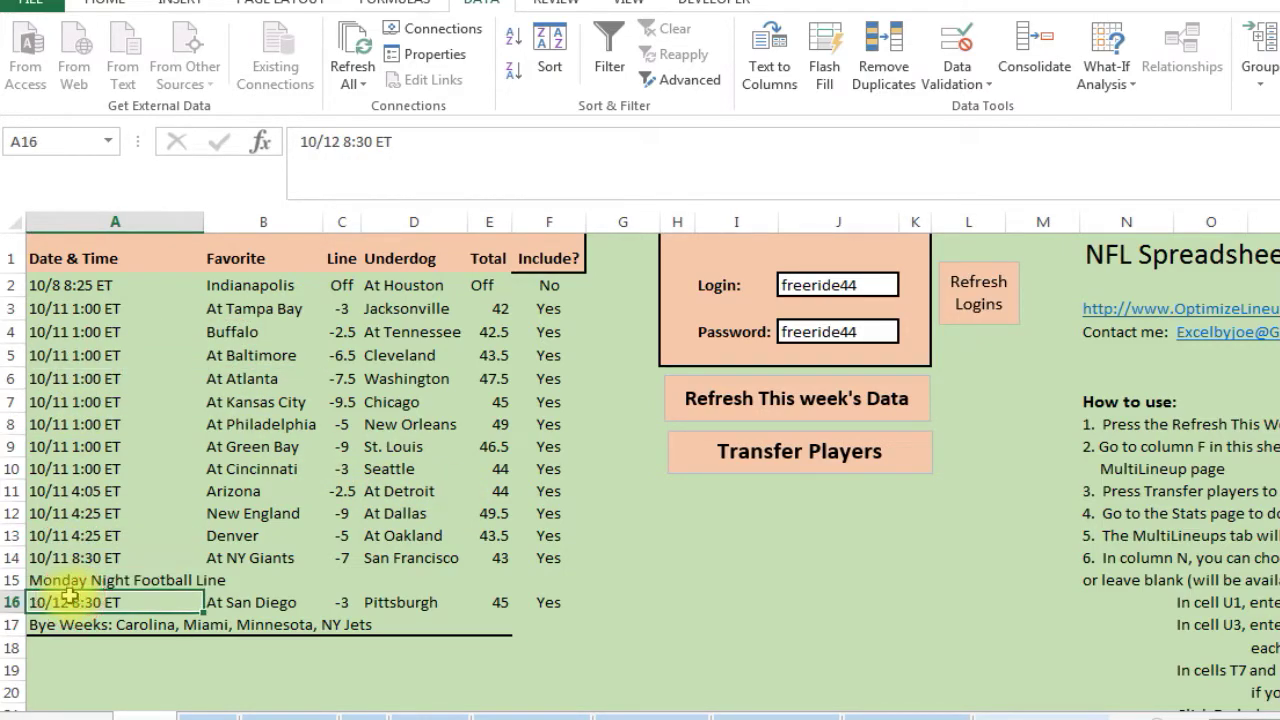
Step: Examine the favorites and the over/under totals of this week's games
{"action": "left_click", "coordinate": [225, 468]}
{"action": "left_click", "coordinate": [258, 424]}
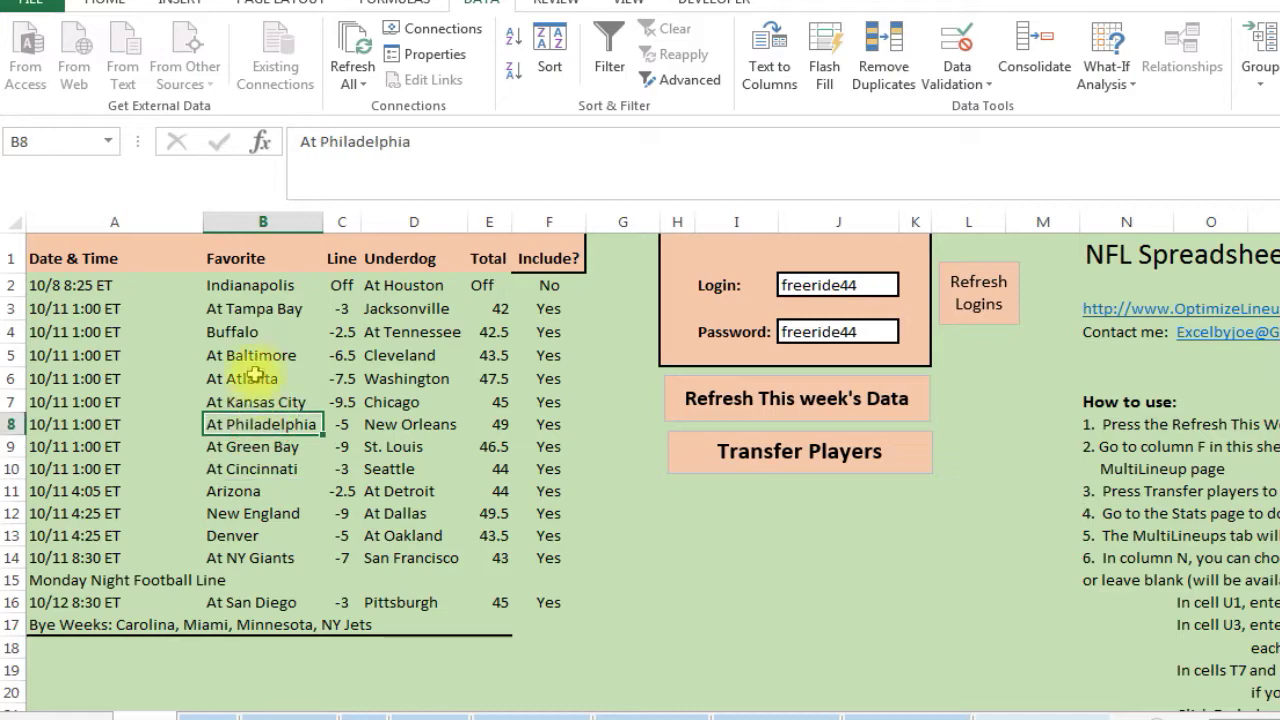
{"action": "left_click", "coordinate": [260, 355]}
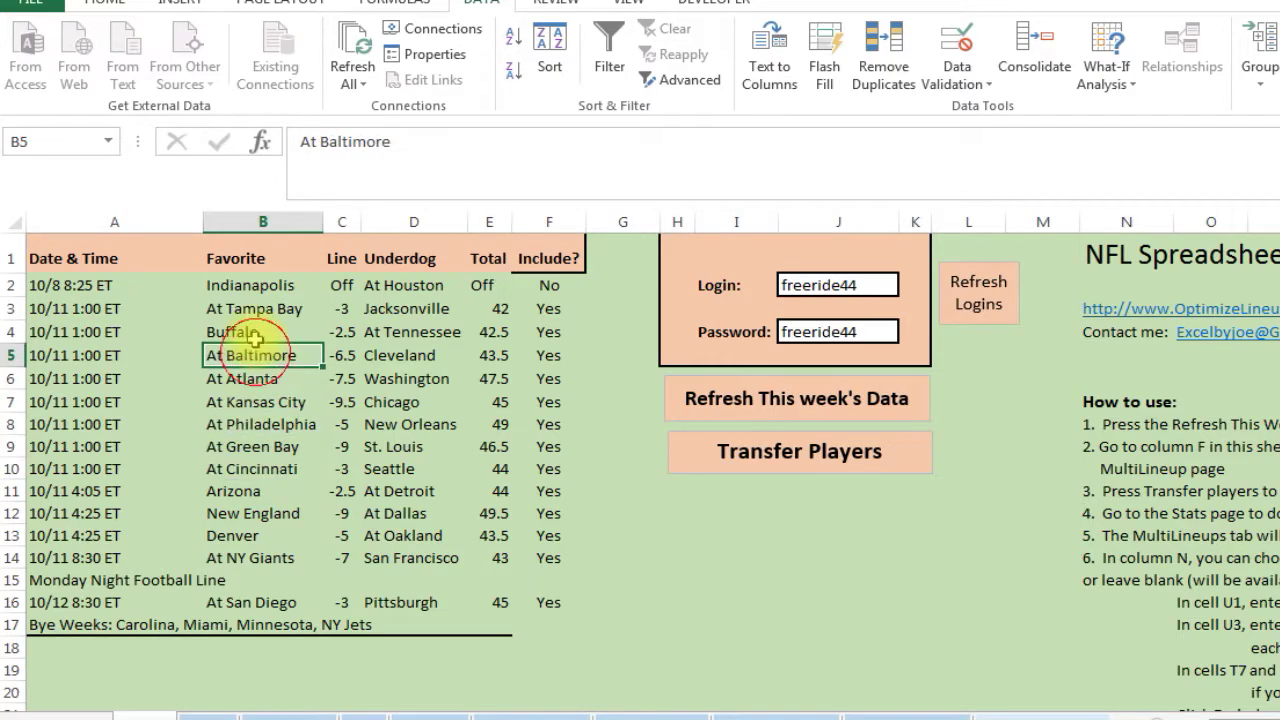
{"action": "left_click", "coordinate": [489, 379]}
{"action": "left_click", "coordinate": [492, 447]}
{"action": "left_click", "coordinate": [495, 513]}
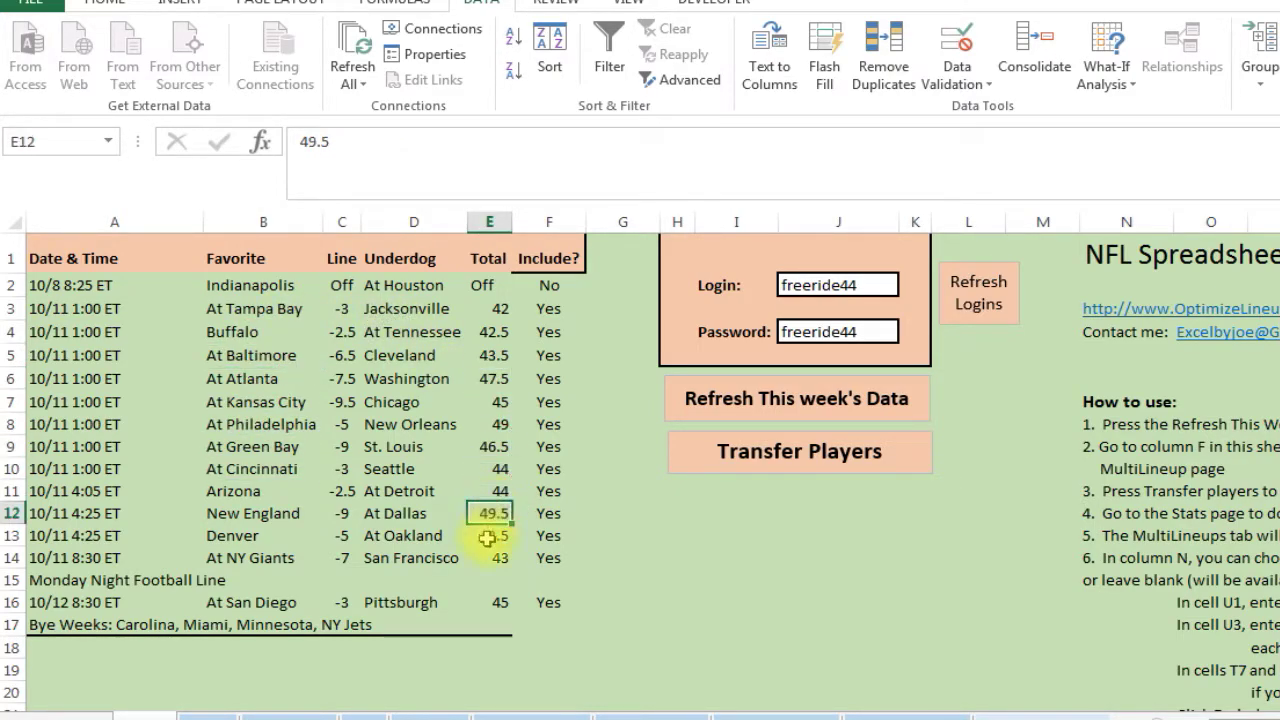
{"action": "left_click", "coordinate": [487, 538]}
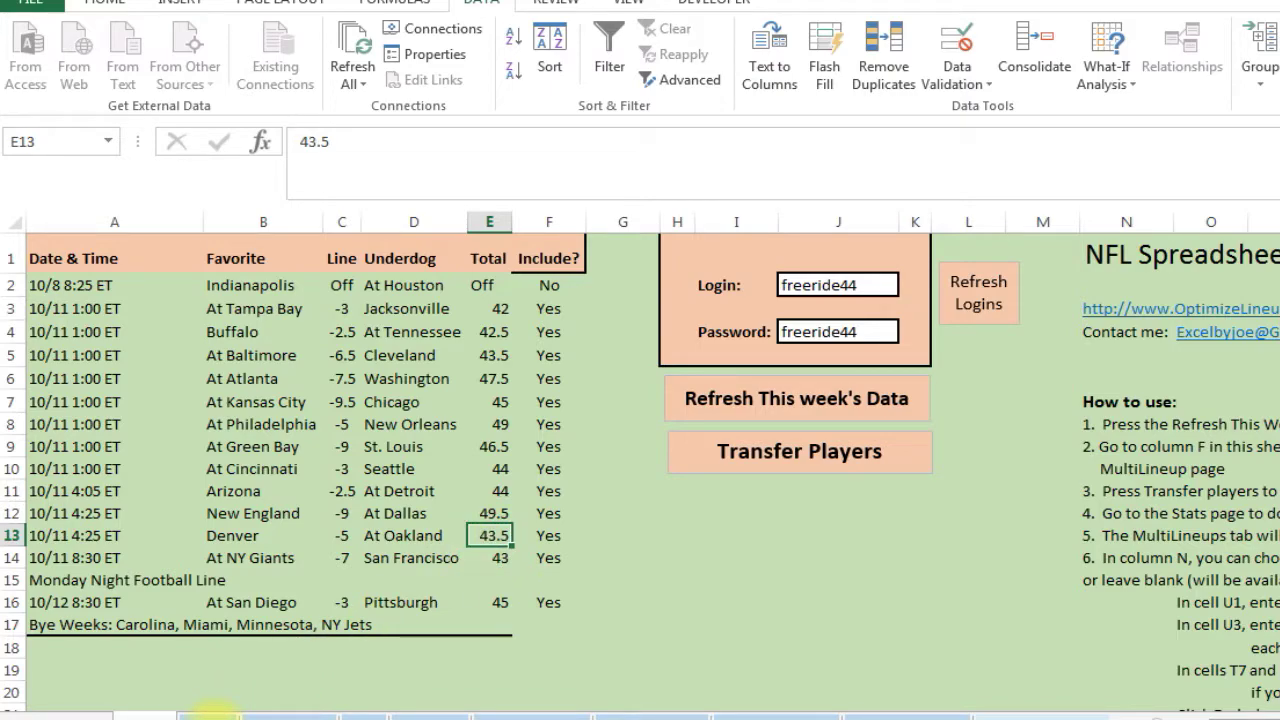
Step: Open the player stats sheet and examine the player, team, opponent, home/away and salary columns
{"action": "left_click", "coordinate": [210, 713]}
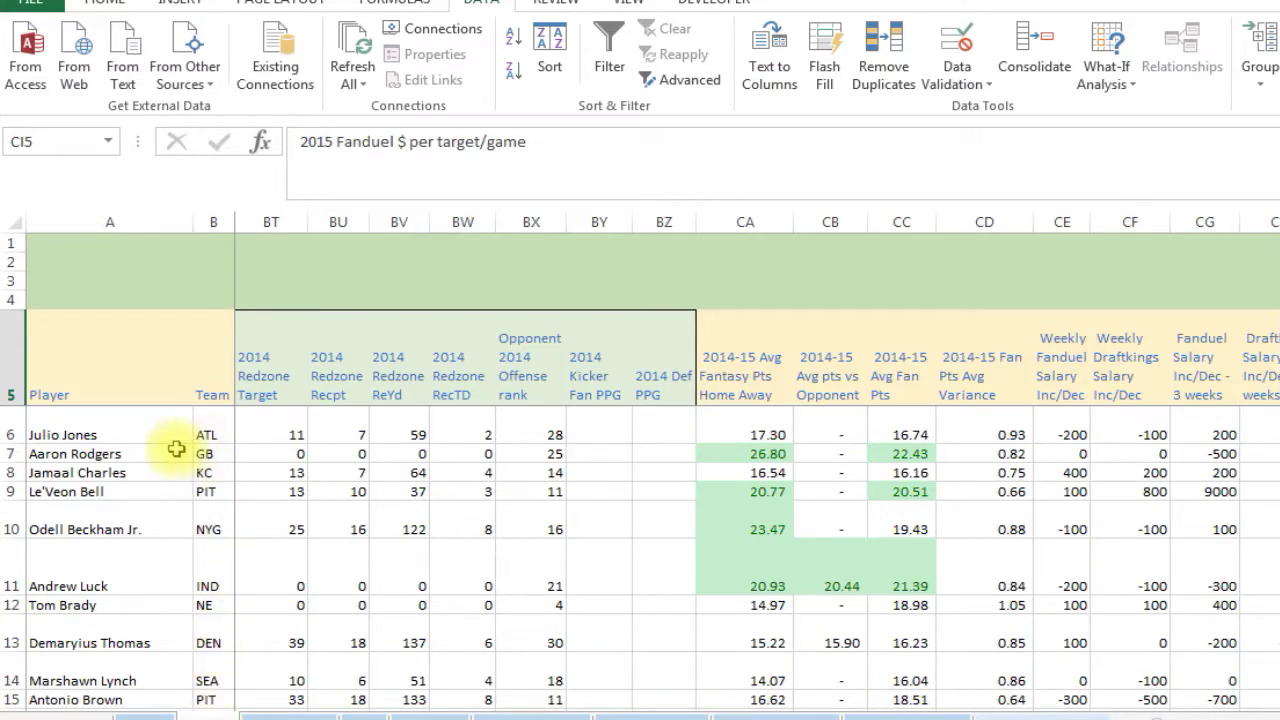
{"action": "left_click", "coordinate": [129, 434]}
{"action": "left_click", "coordinate": [140, 515]}
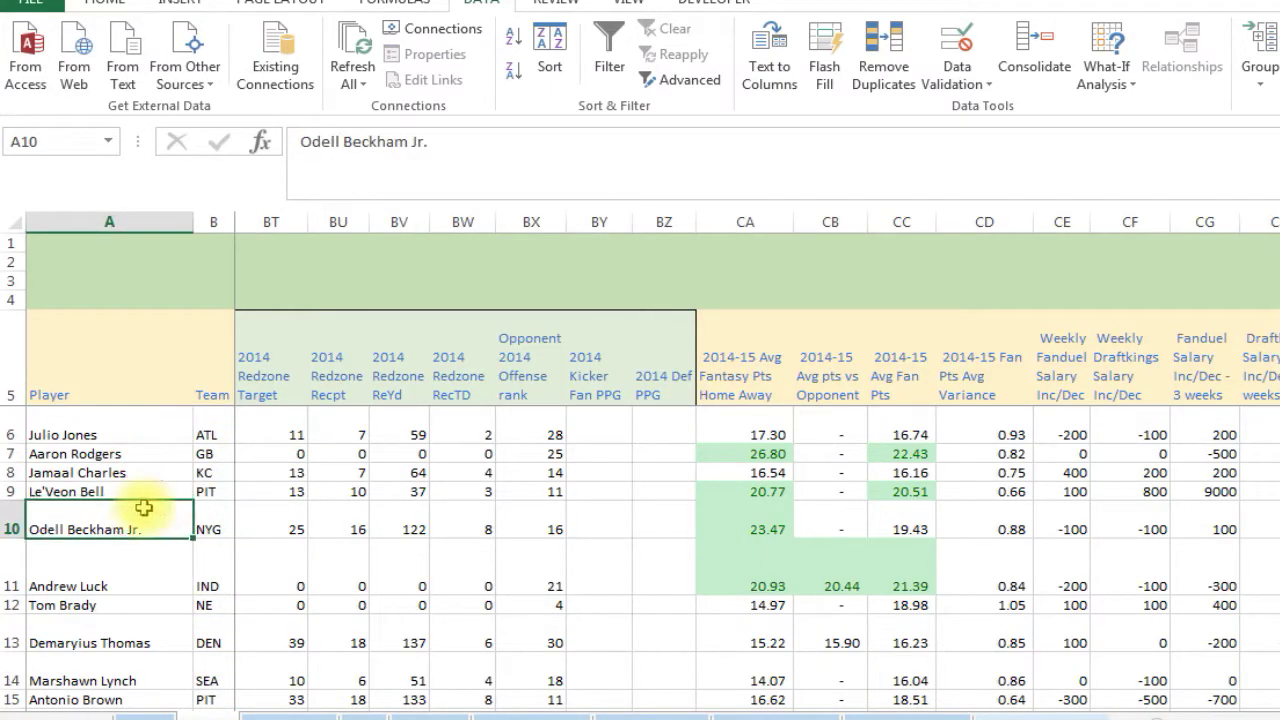
{"action": "left_click", "coordinate": [261, 515]}
{"action": "left_click", "coordinate": [296, 434]}
{"action": "left_click_drag", "start_coordinate": [222, 453], "coordinate": [360, 440]}
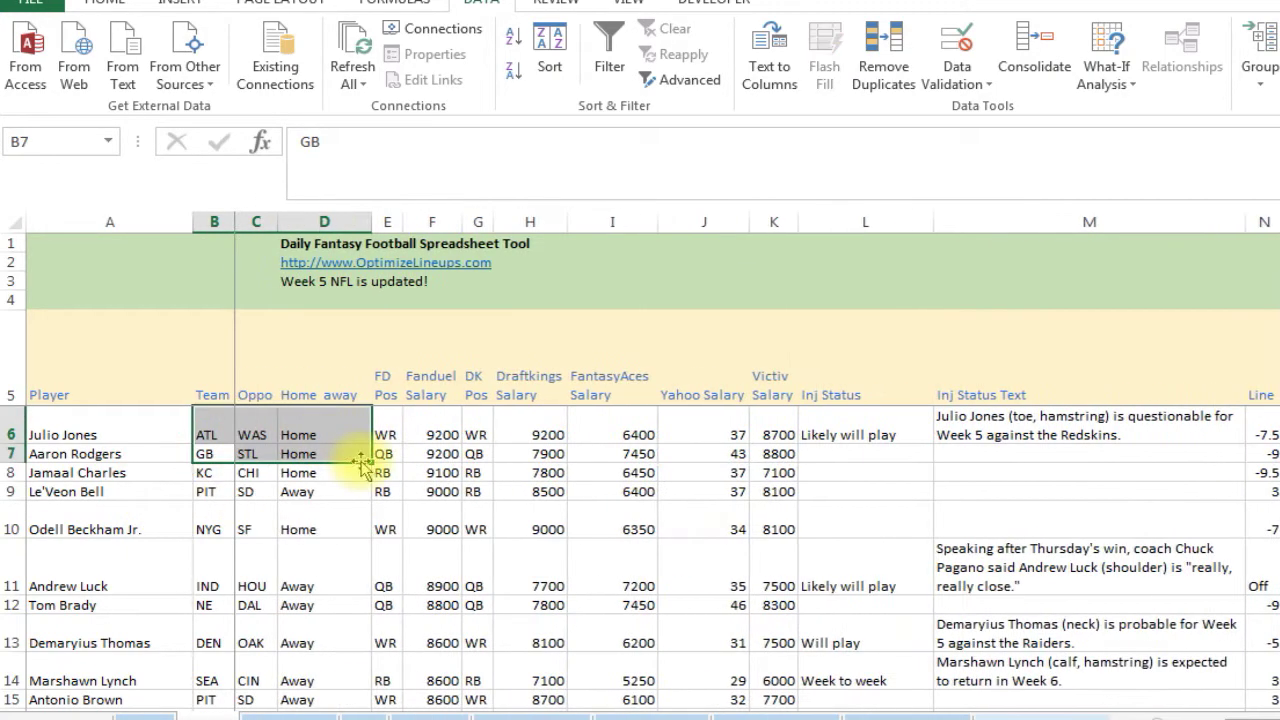
{"action": "left_click", "coordinate": [430, 523]}
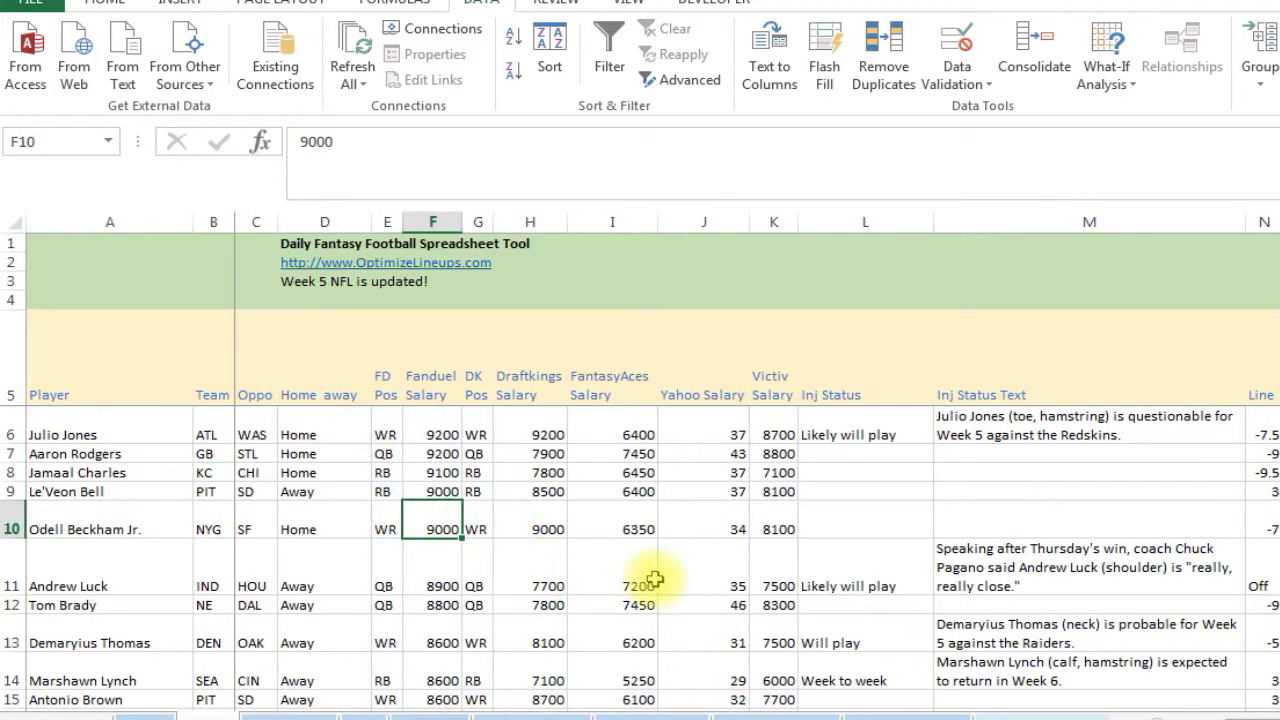
{"action": "left_click", "coordinate": [725, 605]}
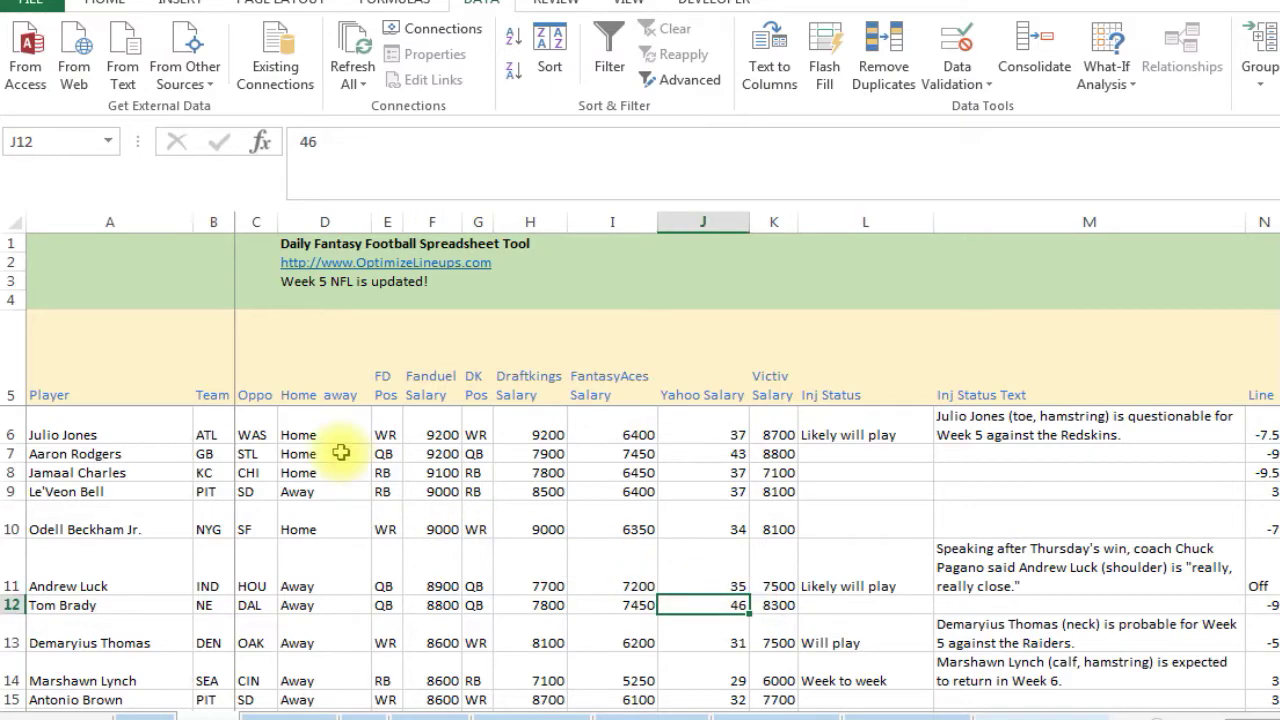
Step: Look through the first players in the Player column, from row 6 to row 9
{"action": "left_click", "coordinate": [205, 435]}
{"action": "left_click", "coordinate": [150, 428]}
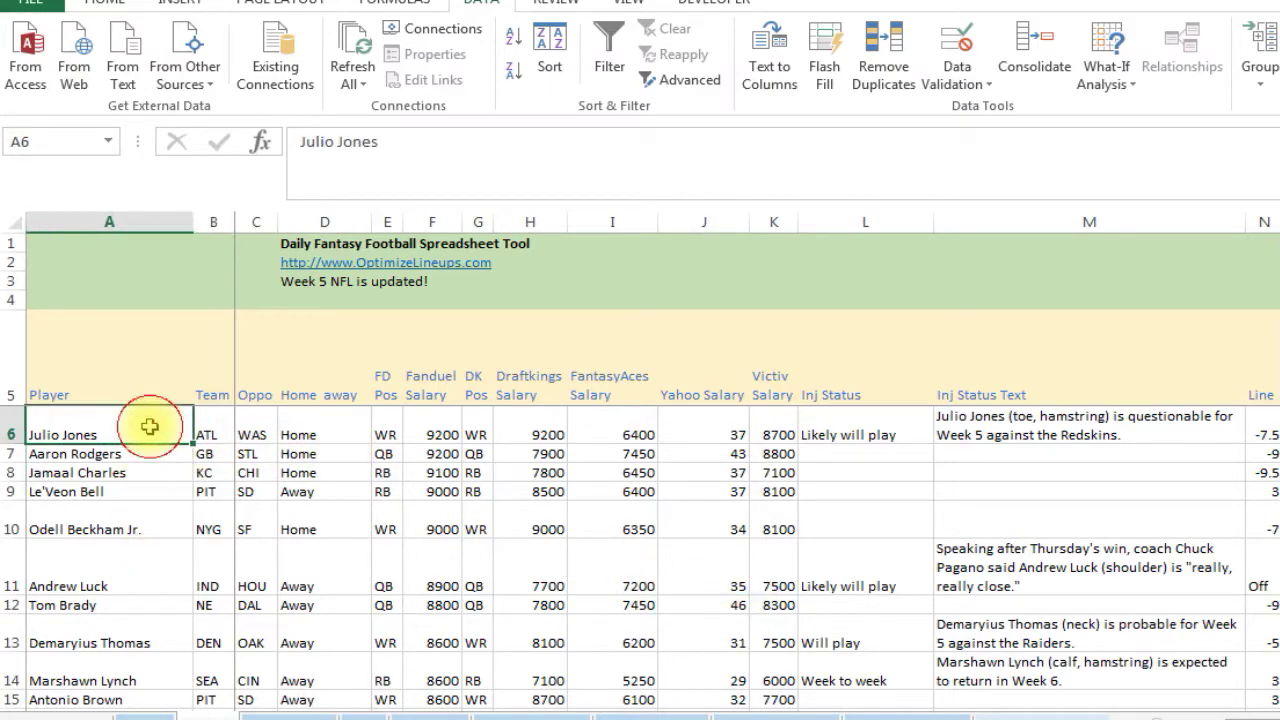
{"action": "key", "text": "Down"}
{"action": "key", "text": "Down"}
{"action": "key", "text": "Down"}
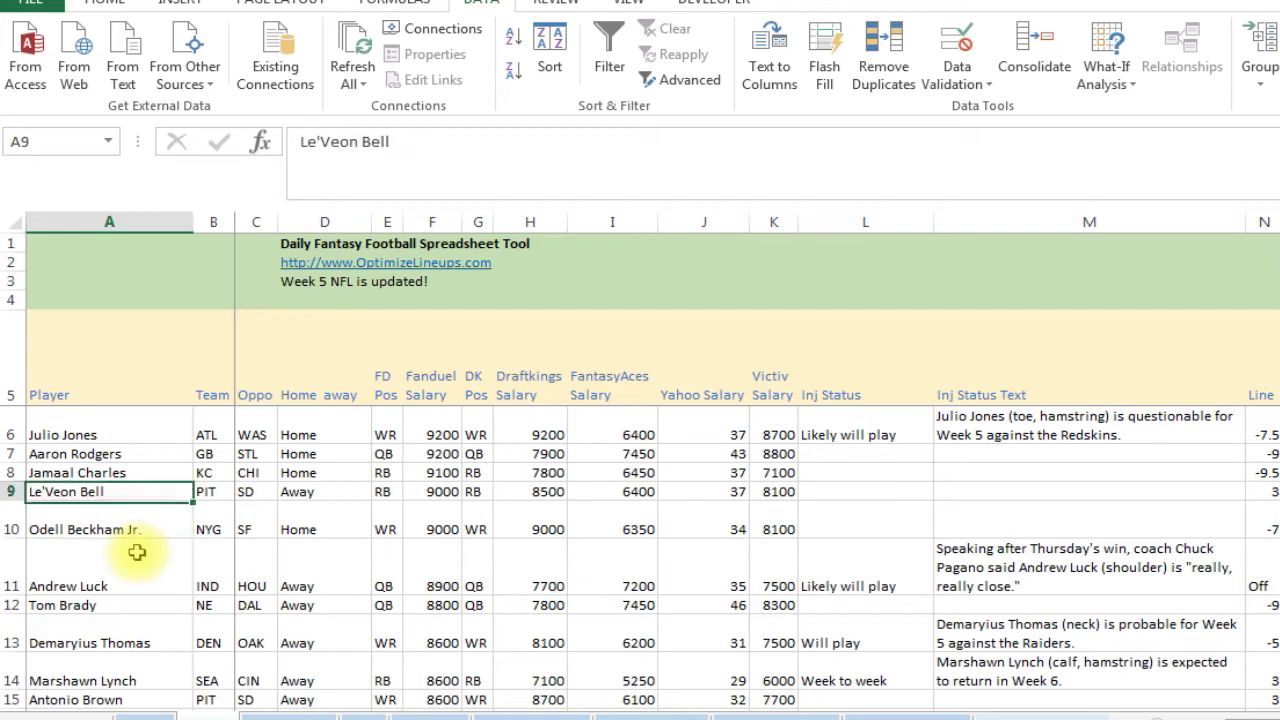
{"action": "key", "text": "Up"}
{"action": "key", "text": "Up"}
{"action": "key", "text": "Up"}
{"action": "key", "text": "Down"}
{"action": "key", "text": "Up"}
Step: Examine Julio Jones's matchup, position and salaries for Fanduel, Draftkings, FantasyAces, Yahoo and Victiv in row 6
{"action": "key", "text": "Right"}
{"action": "key", "text": "Right"}
{"action": "key", "text": "Right"}
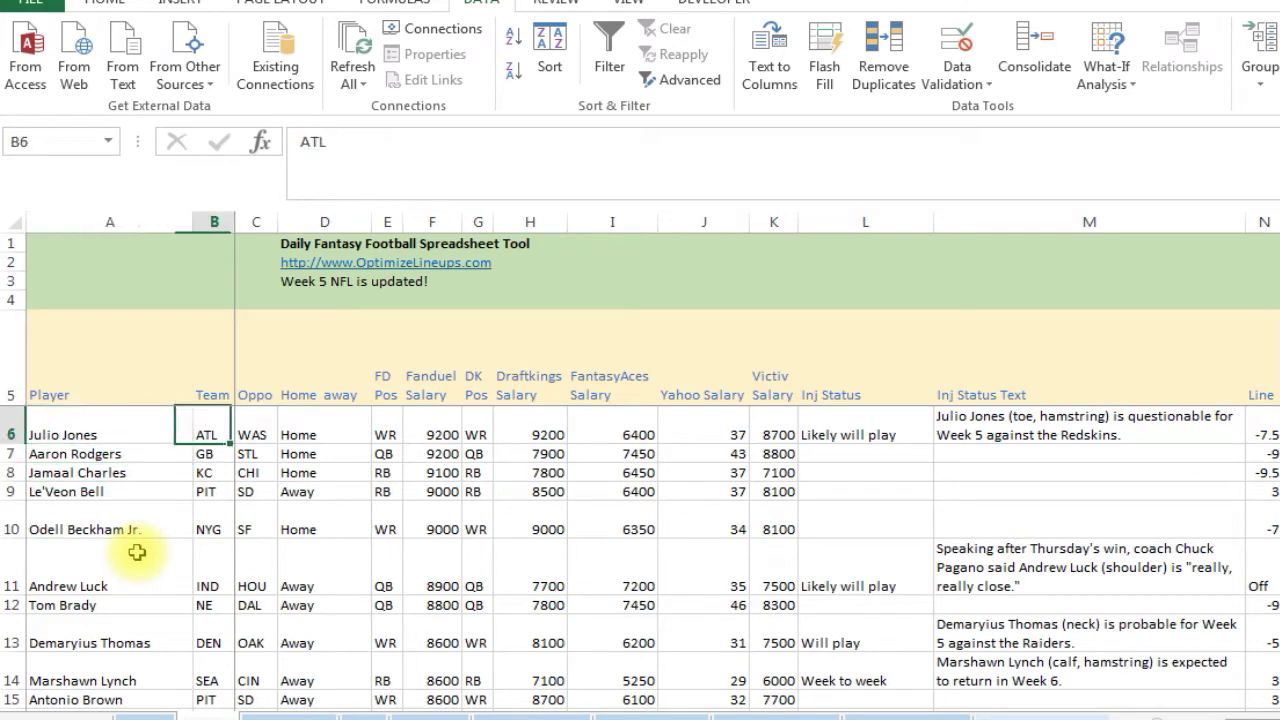
{"action": "key", "text": "Right"}
{"action": "key", "text": "Right"}
{"action": "key", "text": "Right"}
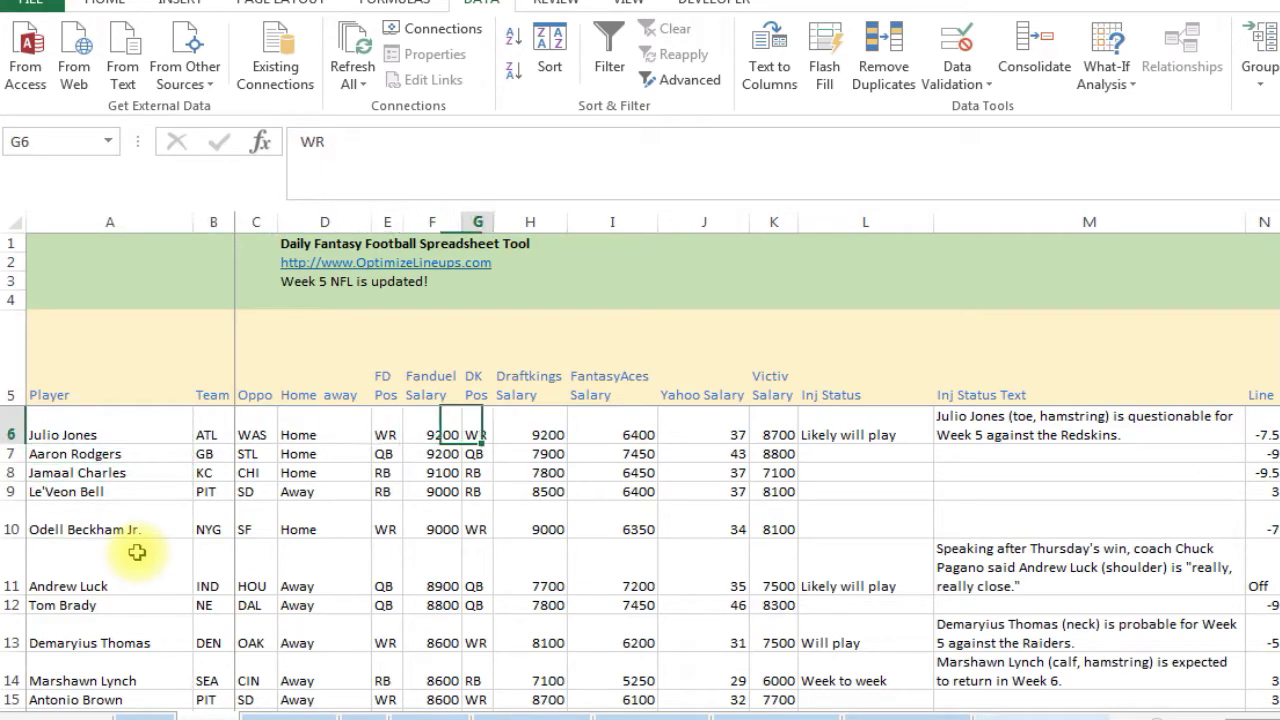
{"action": "key", "text": "Right"}
{"action": "key", "text": "Right"}
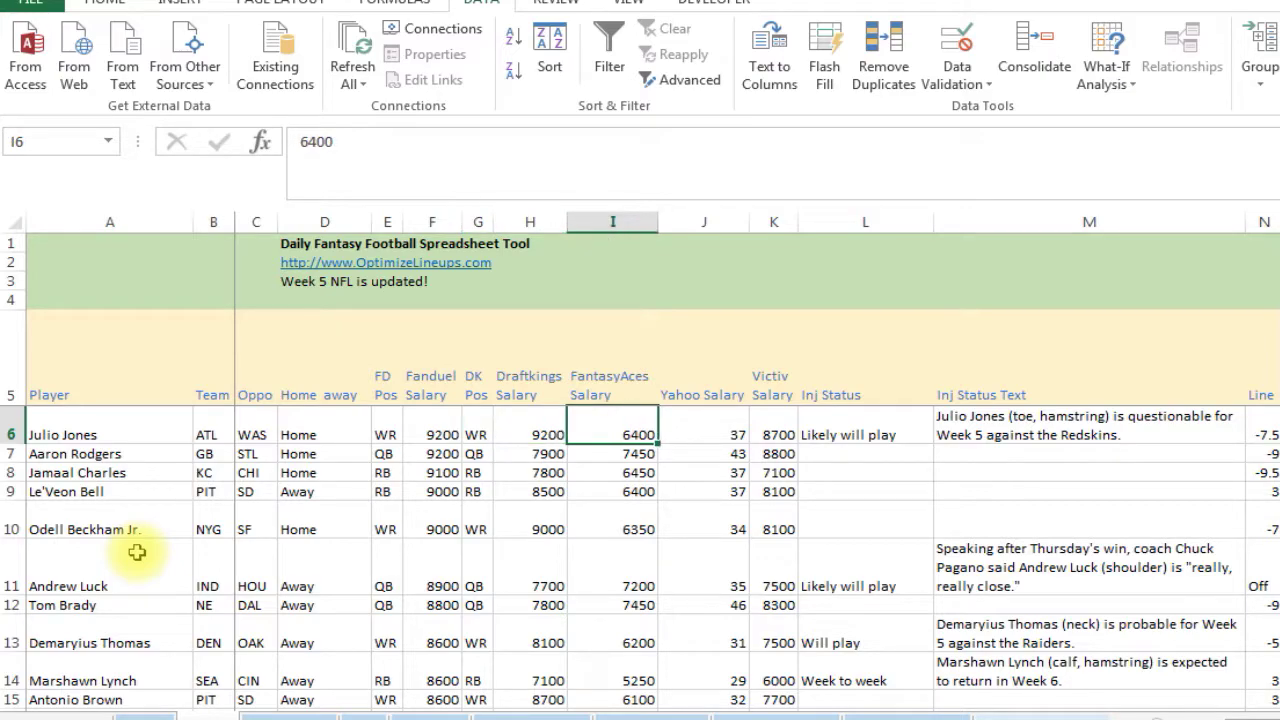
{"action": "key", "text": "Right"}
{"action": "key", "text": "Right"}
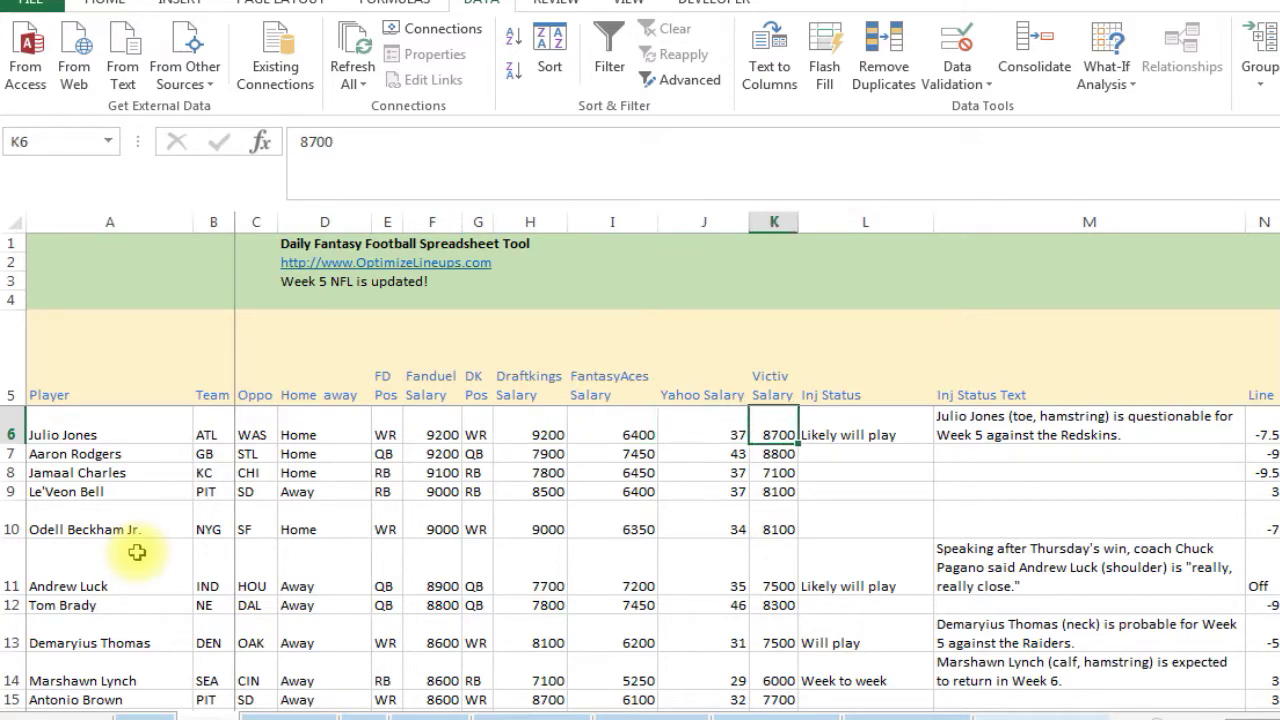
{"action": "key", "text": "Left"}
{"action": "key", "text": "Left"}
{"action": "key", "text": "Left"}
{"action": "key", "text": "Right"}
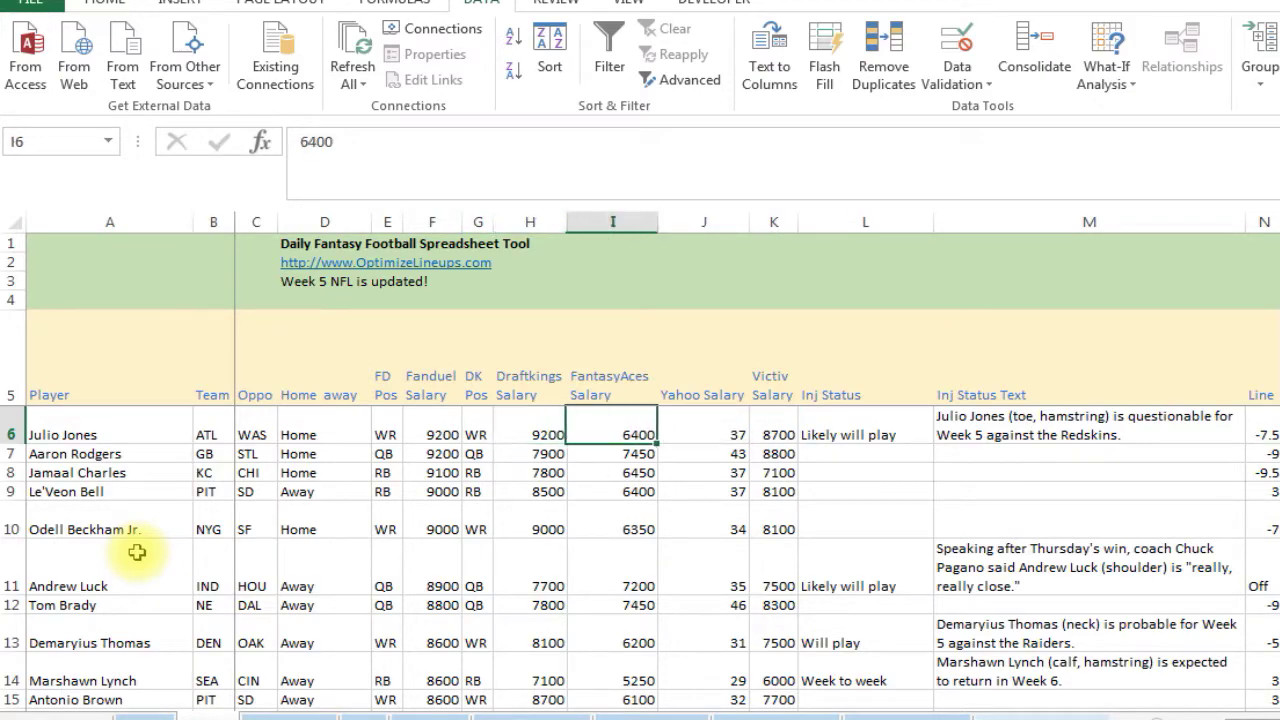
{"action": "key", "text": "Right"}
{"action": "key", "text": "Right"}
{"action": "key", "text": "Right"}
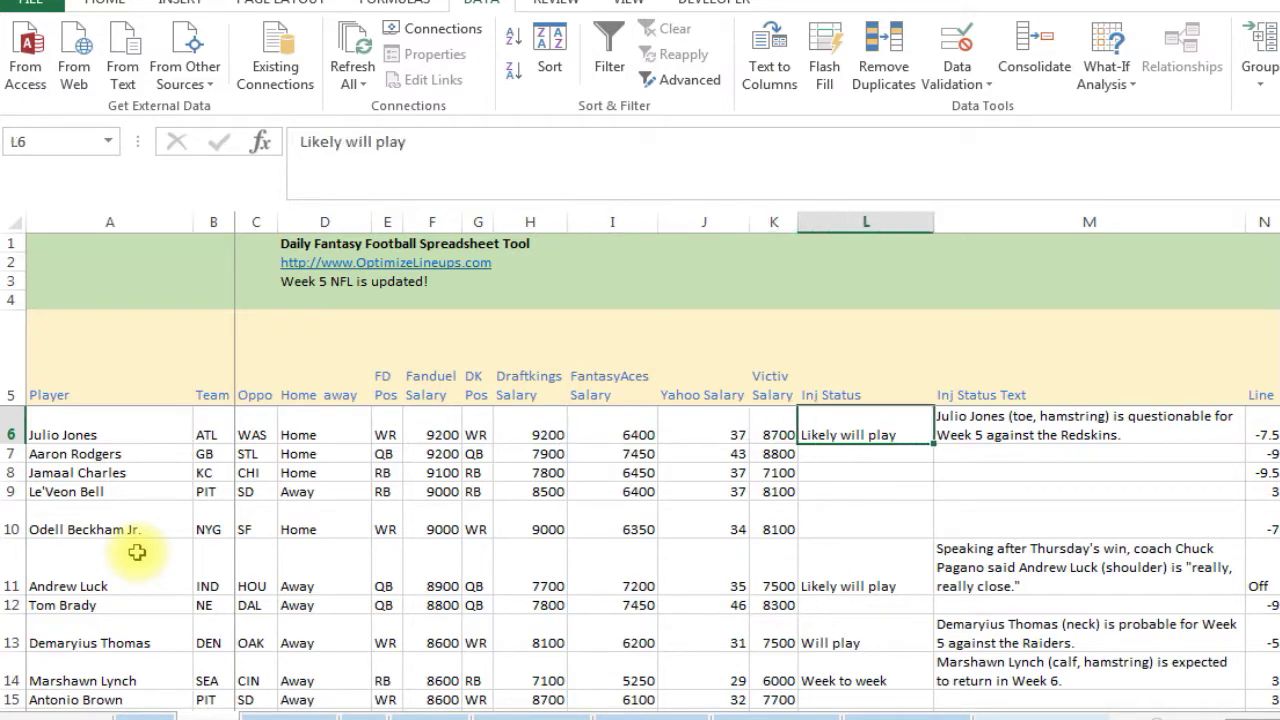
Step: Examine the injury status, injury text, betting line and over/under columns of the player table
{"action": "key", "text": "Right"}
{"action": "key", "text": "Left"}
{"action": "key", "text": "Down"}
{"action": "key", "text": "Down"}
{"action": "key", "text": "Right"}
{"action": "key", "text": "Right"}
{"action": "key", "text": "Right"}
{"action": "key", "text": "Right"}
{"action": "key", "text": "Right"}
{"action": "key", "text": "Right"}
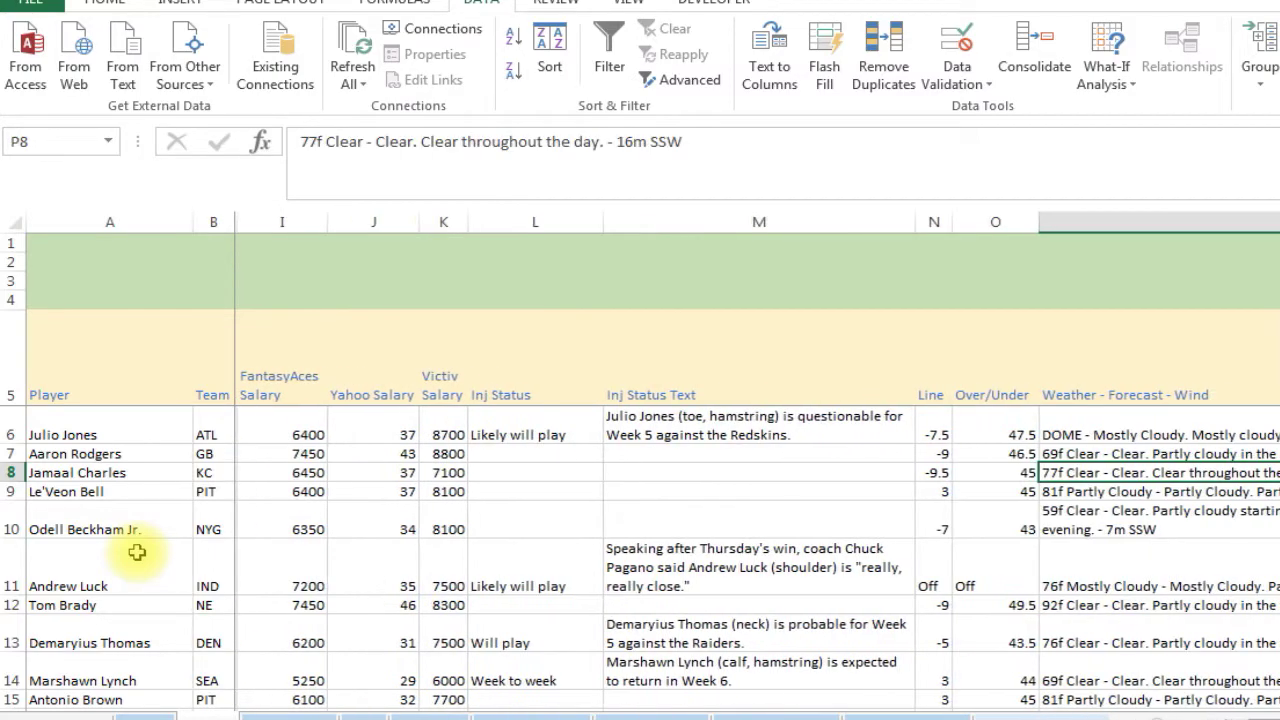
Step: Read the Weather - Forecast - Wind entries for the first players
{"action": "key", "text": "Left"}
{"action": "key", "text": "Left"}
{"action": "key", "text": "Left"}
{"action": "key", "text": "Left"}
{"action": "key", "text": "Right"}
{"action": "key", "text": "Right"}
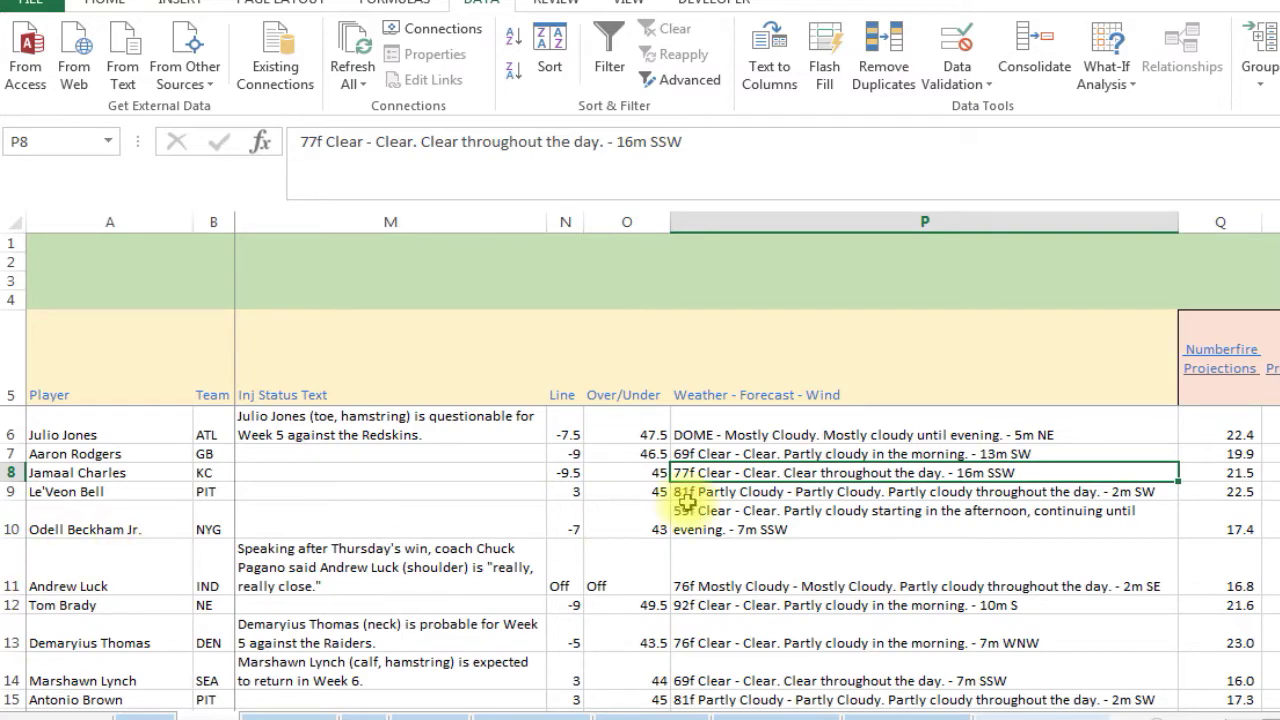
{"action": "left_click", "coordinate": [708, 438]}
{"action": "left_click", "coordinate": [720, 466]}
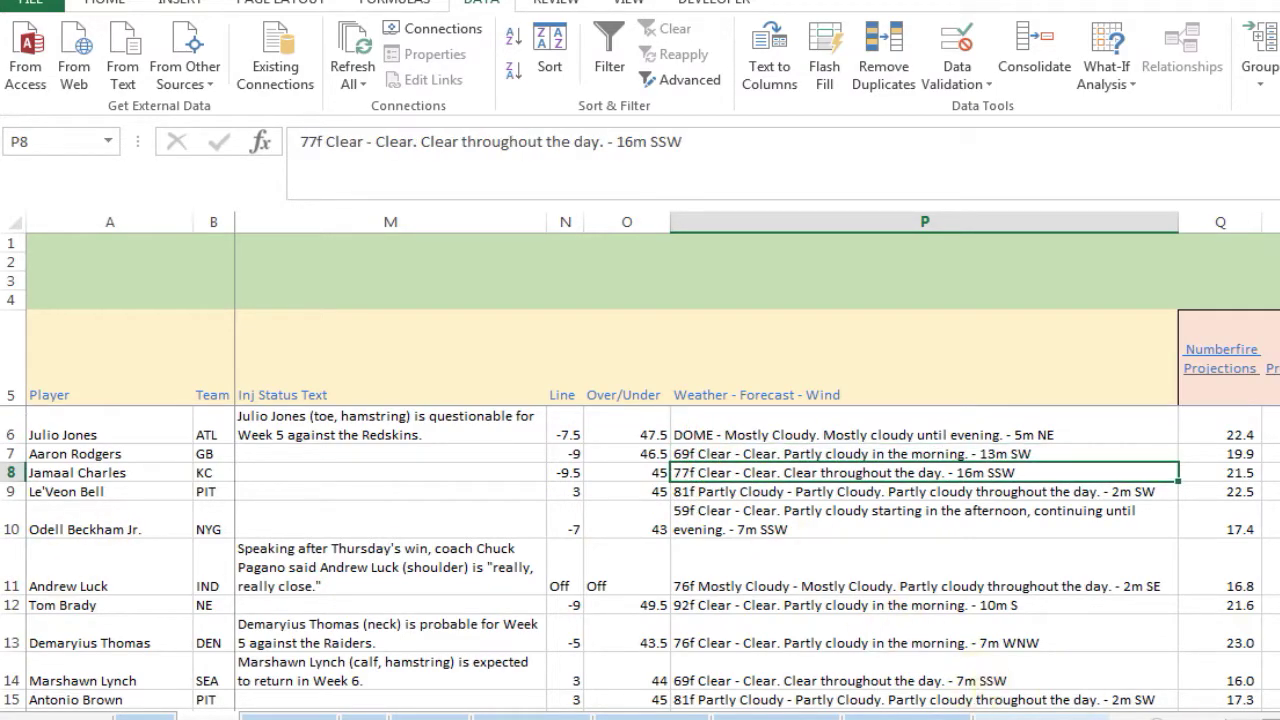
Step: Compare the Numberfire, Your, Fantasy Sharks, Fantasy Pros and Joe's projections for Julio Jones in row 6
{"action": "scroll", "coordinate": [757, 460], "scroll_direction": "right", "scroll_amount": 5}
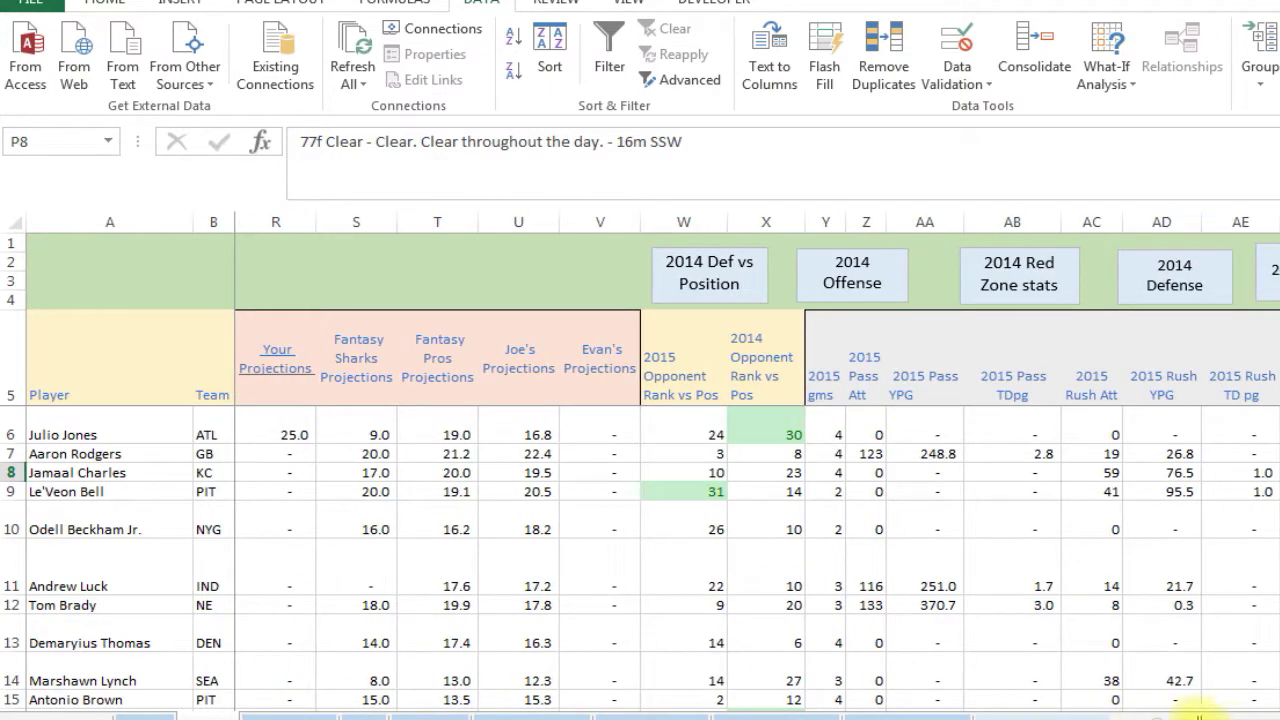
{"action": "scroll", "coordinate": [1212, 712], "scroll_direction": "left", "scroll_amount": 3}
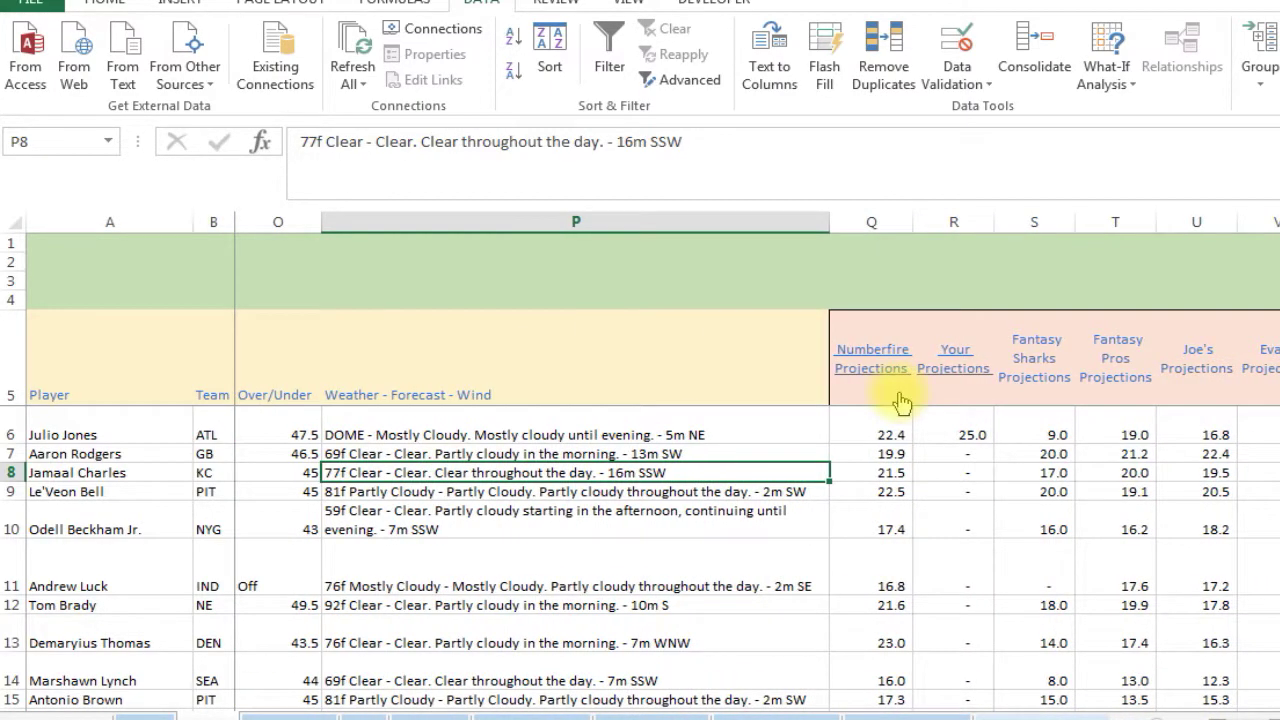
{"action": "left_click", "coordinate": [875, 426]}
{"action": "key", "text": "Right"}
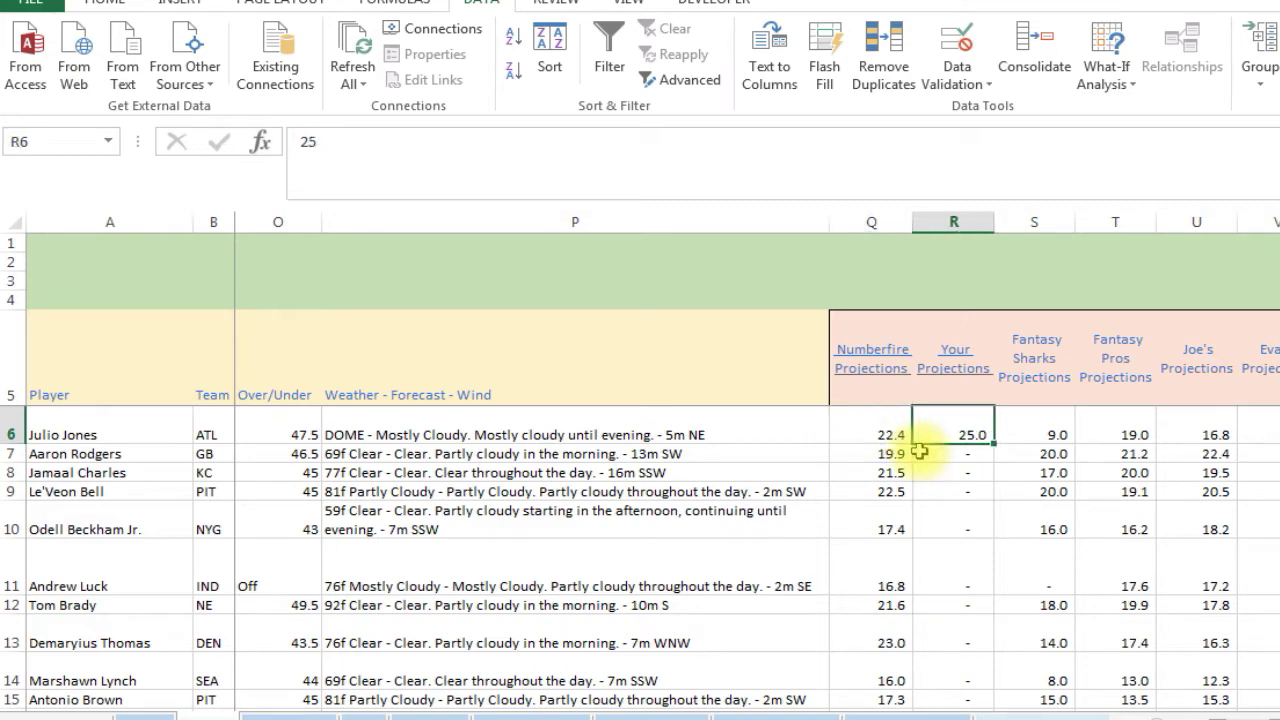
{"action": "key", "text": "Right"}
{"action": "key", "text": "Left"}
{"action": "key", "text": "Right"}
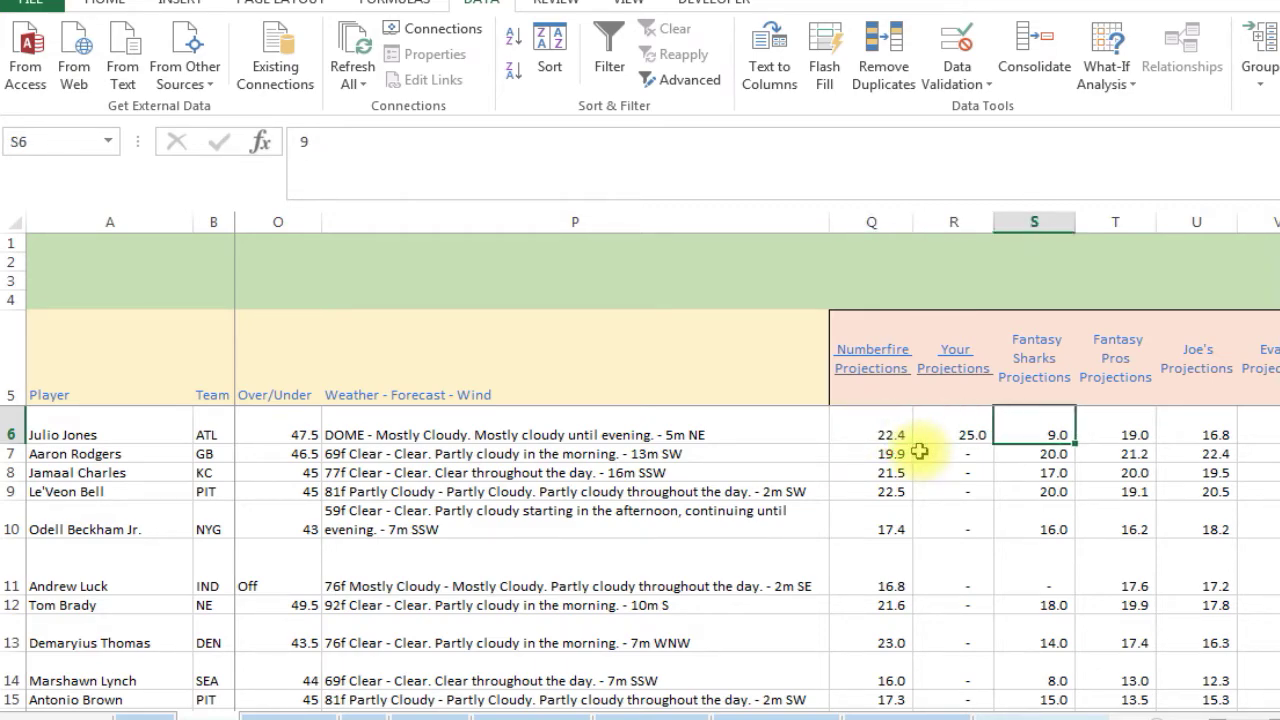
{"action": "key", "text": "Right"}
{"action": "key", "text": "Left"}
{"action": "key", "text": "Right"}
{"action": "key", "text": "Right"}
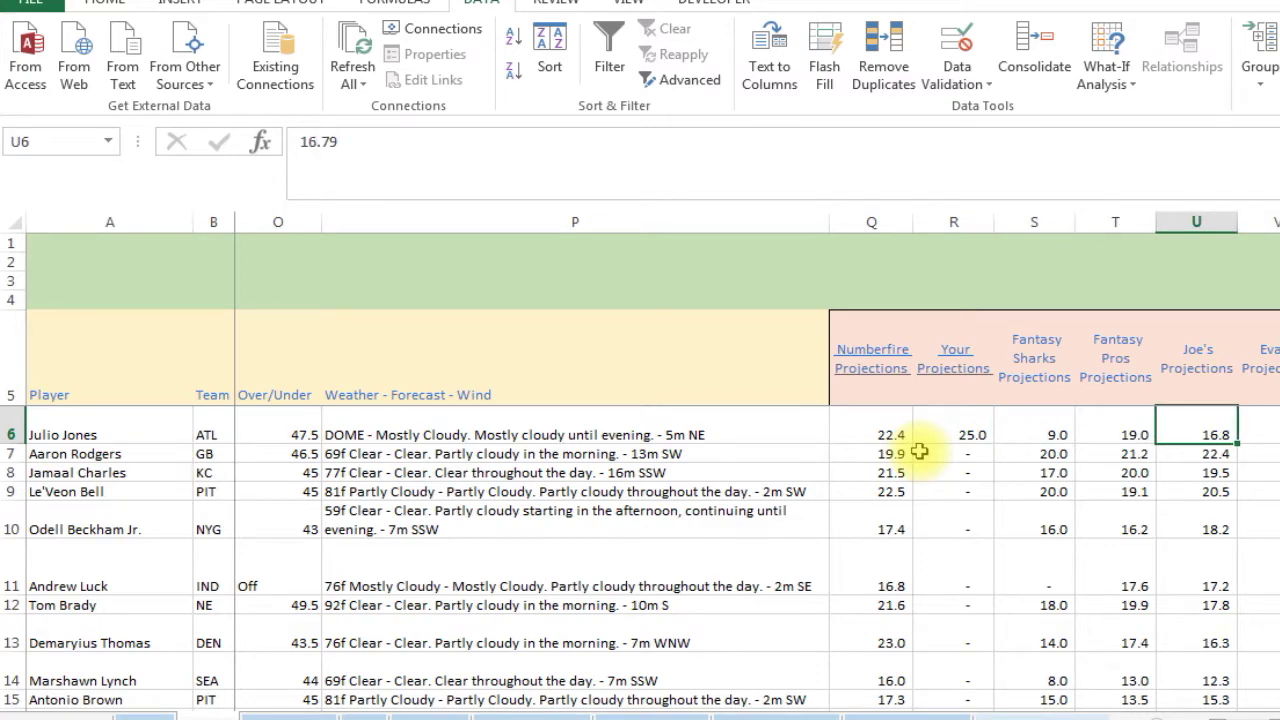
Step: Examine the opponent rank versus position columns and the 2015 passing and rushing stats in row 6
{"action": "key", "text": "Right"}
{"action": "key", "text": "Right"}
{"action": "key", "text": "Right"}
{"action": "key", "text": "Right"}
{"action": "key", "text": "Right"}
{"action": "key", "text": "Right"}
{"action": "key", "text": "Right"}
{"action": "key", "text": "Right"}
{"action": "key", "text": "Left"}
{"action": "key", "text": "Left"}
{"action": "key", "text": "Left"}
{"action": "key", "text": "Left"}
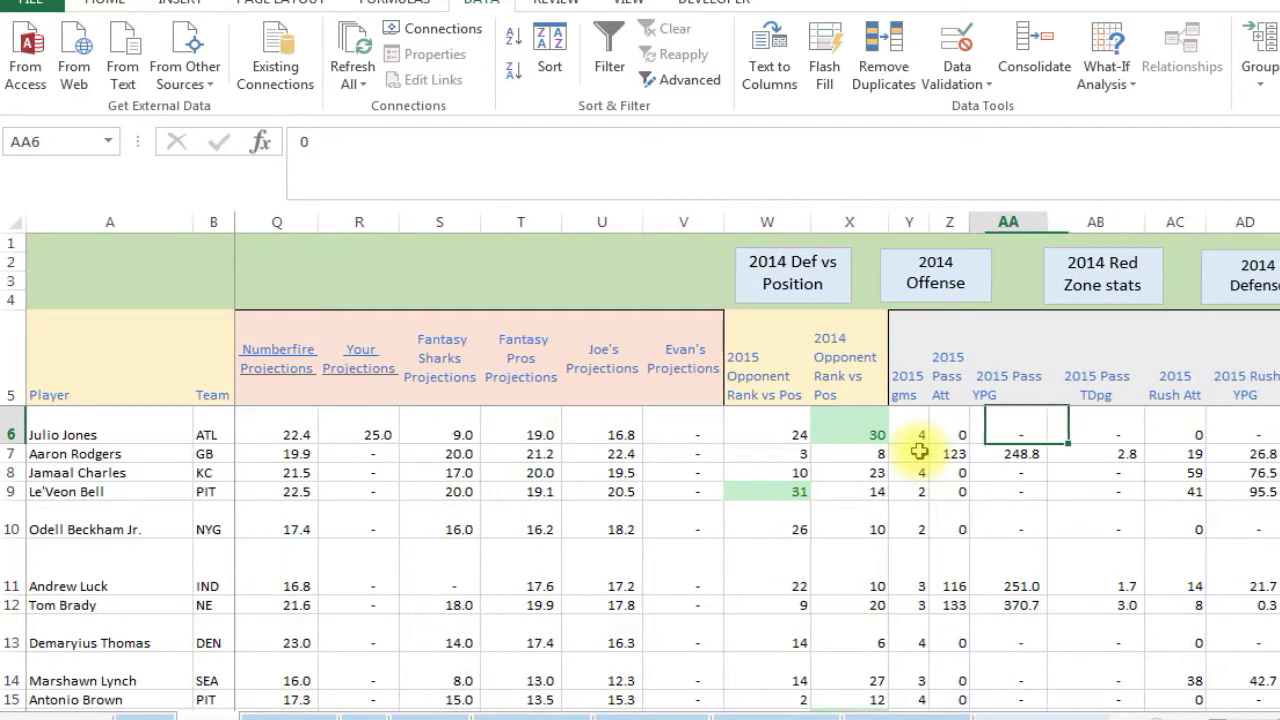
Step: Compare the 2015 and 2014 Opponent Rank vs Pos columns for the first players
{"action": "key", "text": "Left"}
{"action": "key", "text": "Left"}
{"action": "key", "text": "Down"}
{"action": "key", "text": "Down"}
{"action": "key", "text": "Up"}
{"action": "key", "text": "Up"}
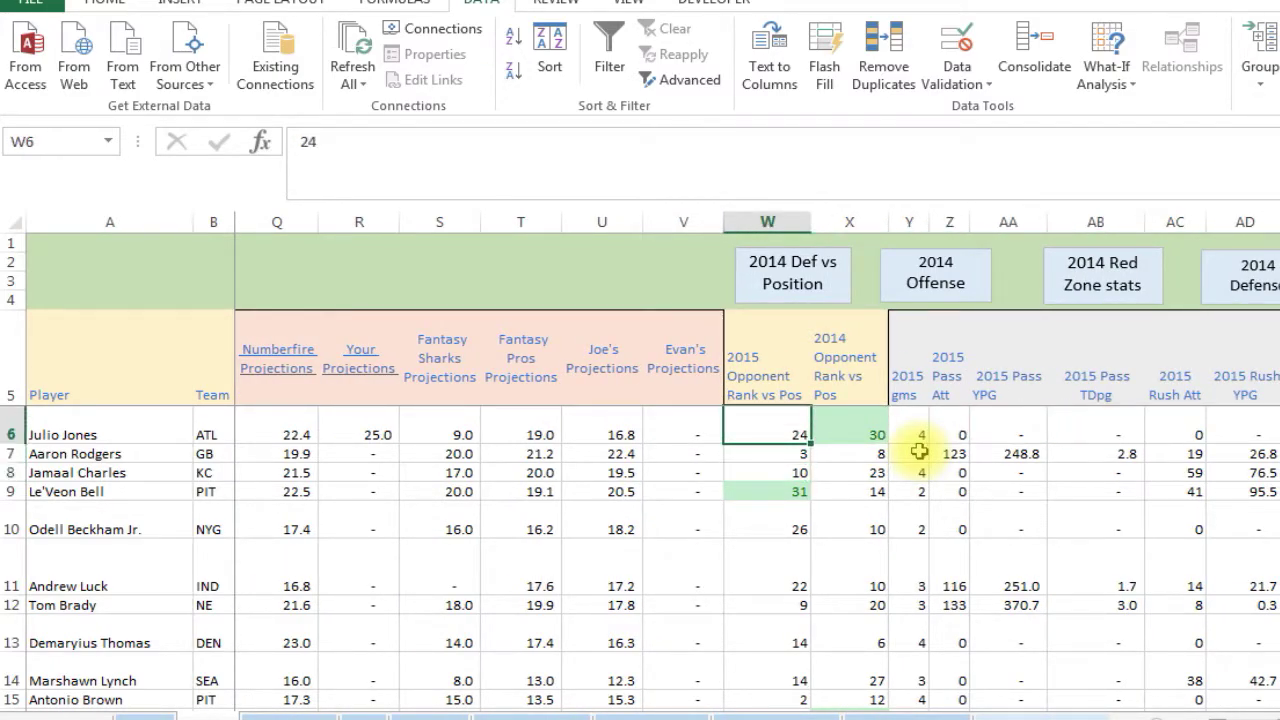
{"action": "key", "text": "Right"}
{"action": "key", "text": "Left"}
{"action": "key", "text": "Left"}
{"action": "key", "text": "Down"}
Step: Examine the 2015 games, pass attempts, pass yards and pass touchdowns columns for Julio Jones and Aaron Rodgers
{"action": "key", "text": "Right"}
{"action": "key", "text": "Right"}
{"action": "key", "text": "Right"}
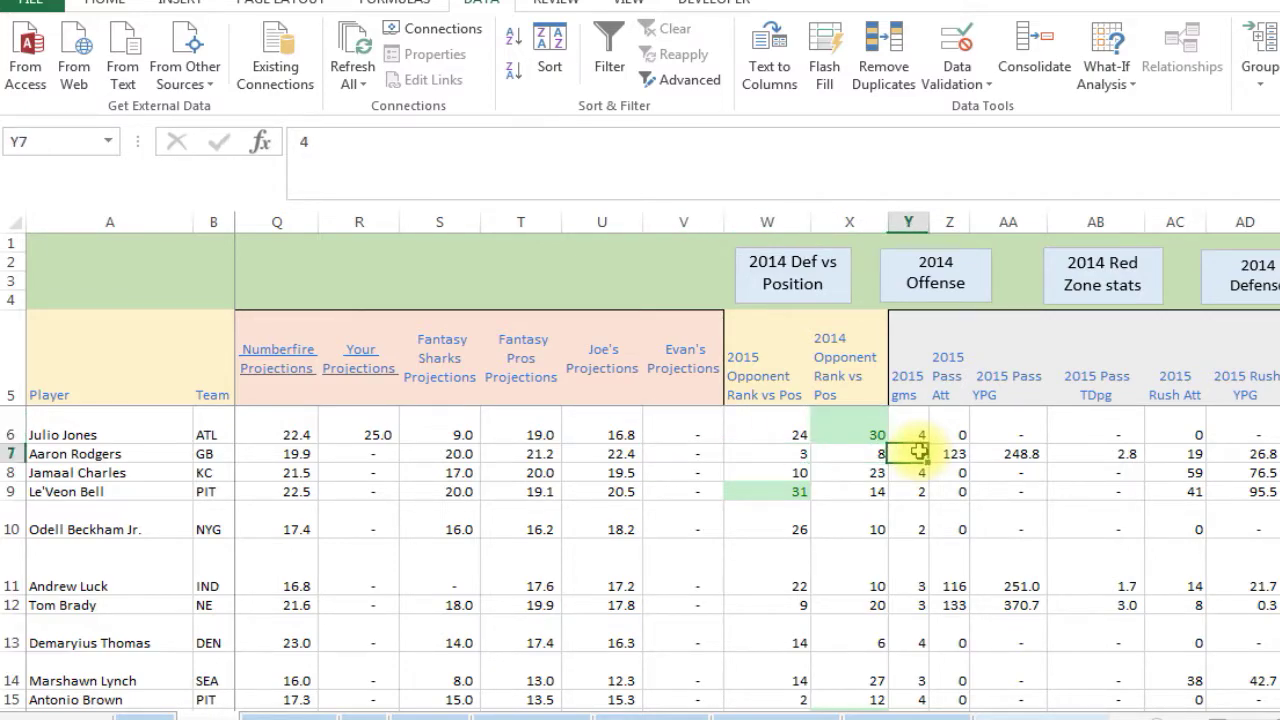
{"action": "key", "text": "Right"}
{"action": "key", "text": "Up"}
{"action": "key", "text": "Right"}
{"action": "key", "text": "Right"}
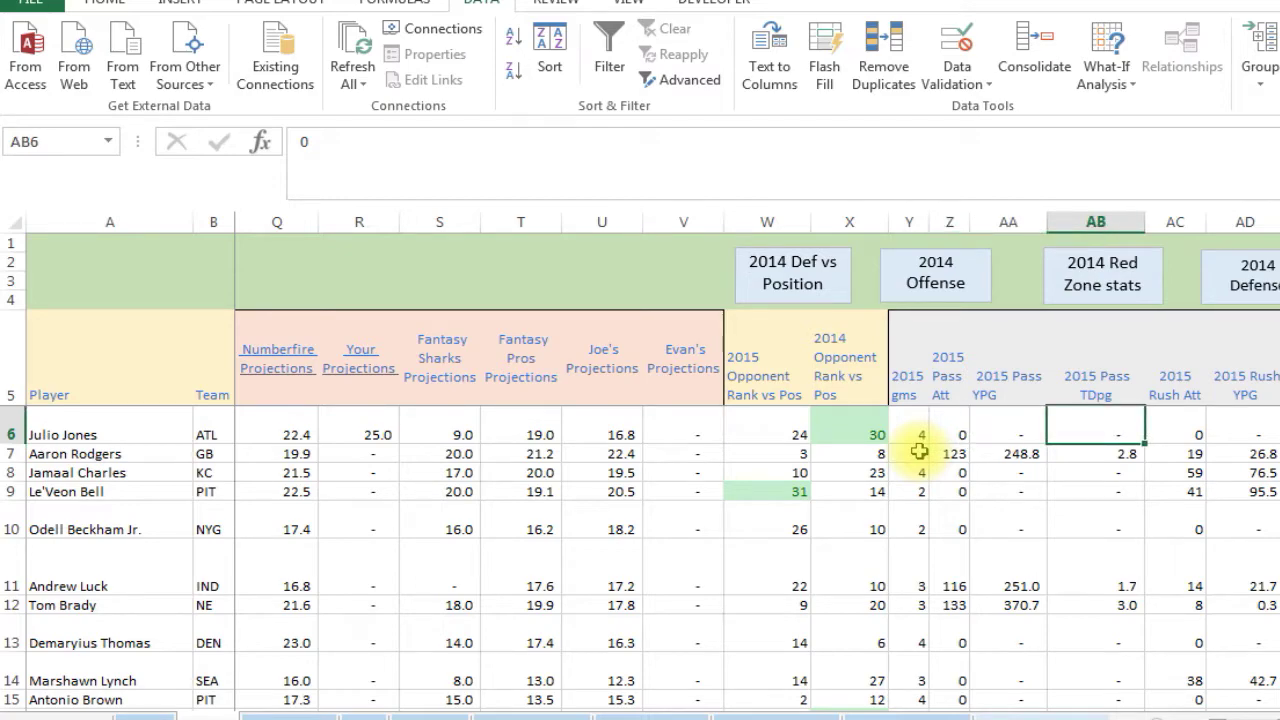
Step: Look through the 2015 rushing, receiving, targets and redzone stat columns
{"action": "scroll", "coordinate": [750, 470], "scroll_direction": "right", "scroll_amount": 6}
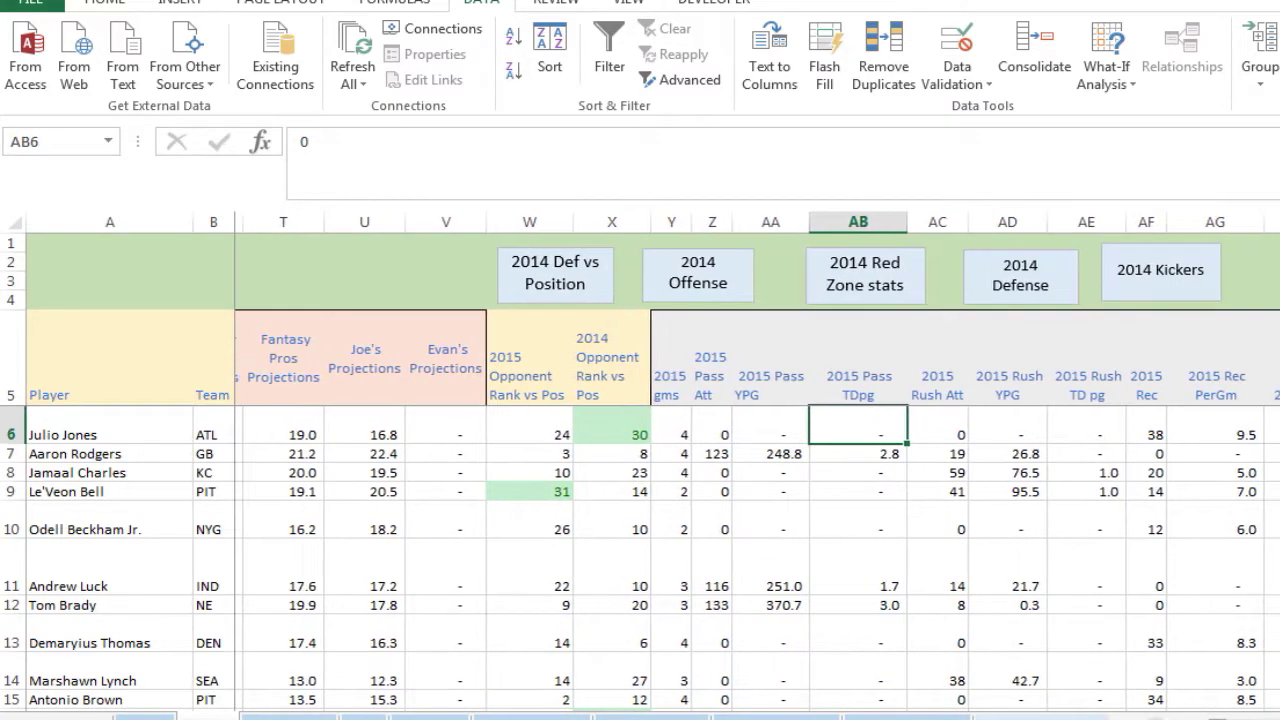
{"action": "scroll", "coordinate": [750, 470], "scroll_direction": "right", "scroll_amount": 1}
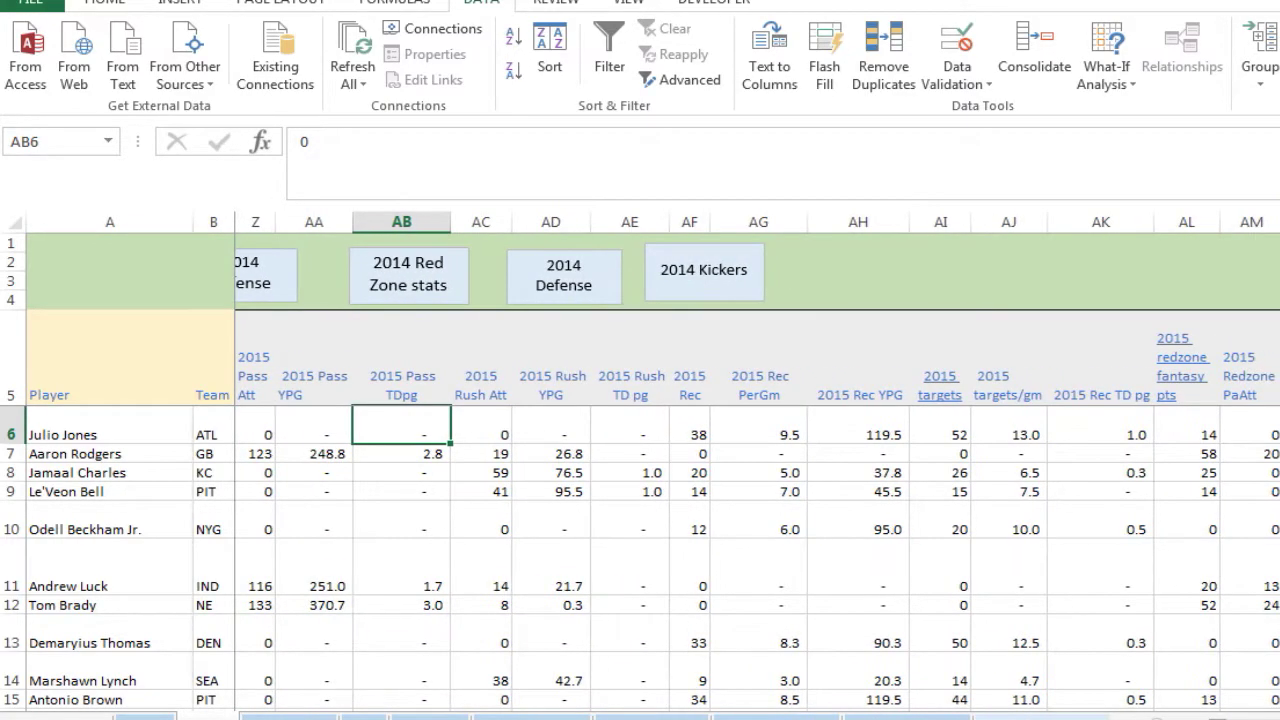
{"action": "scroll", "coordinate": [750, 470], "scroll_direction": "right", "scroll_amount": 6}
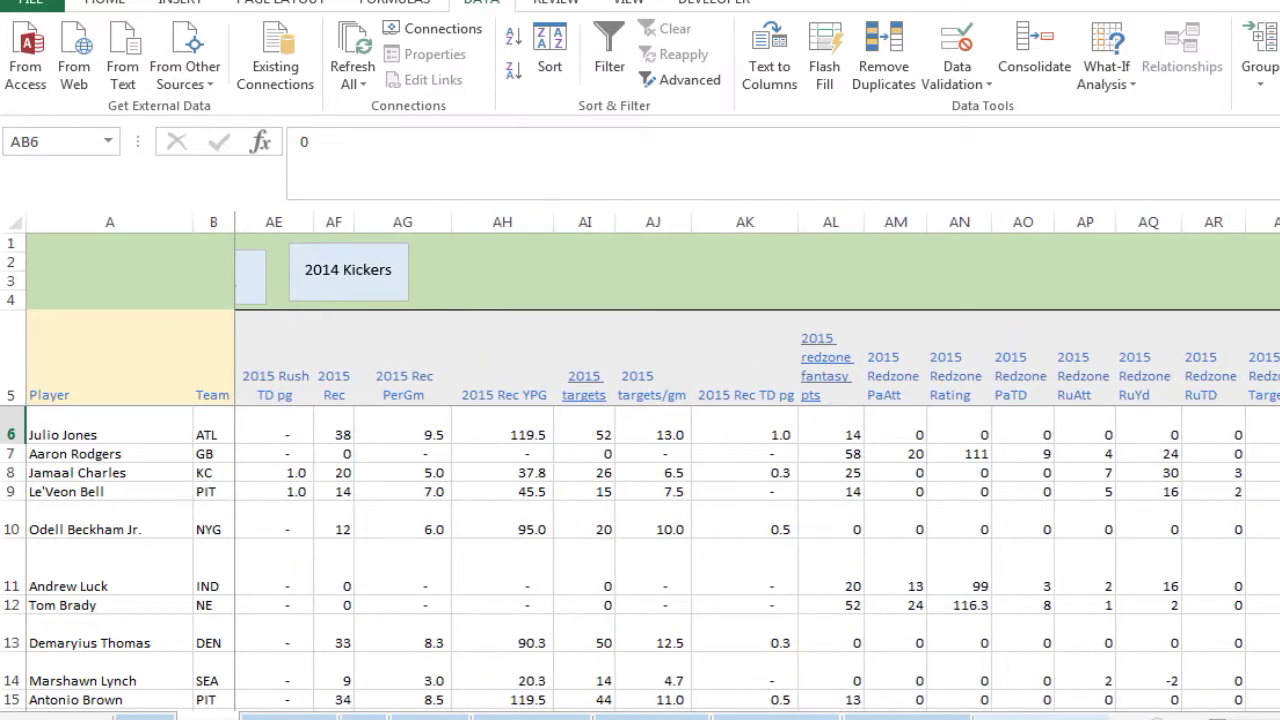
{"action": "scroll", "coordinate": [750, 470], "scroll_direction": "right", "scroll_amount": 5}
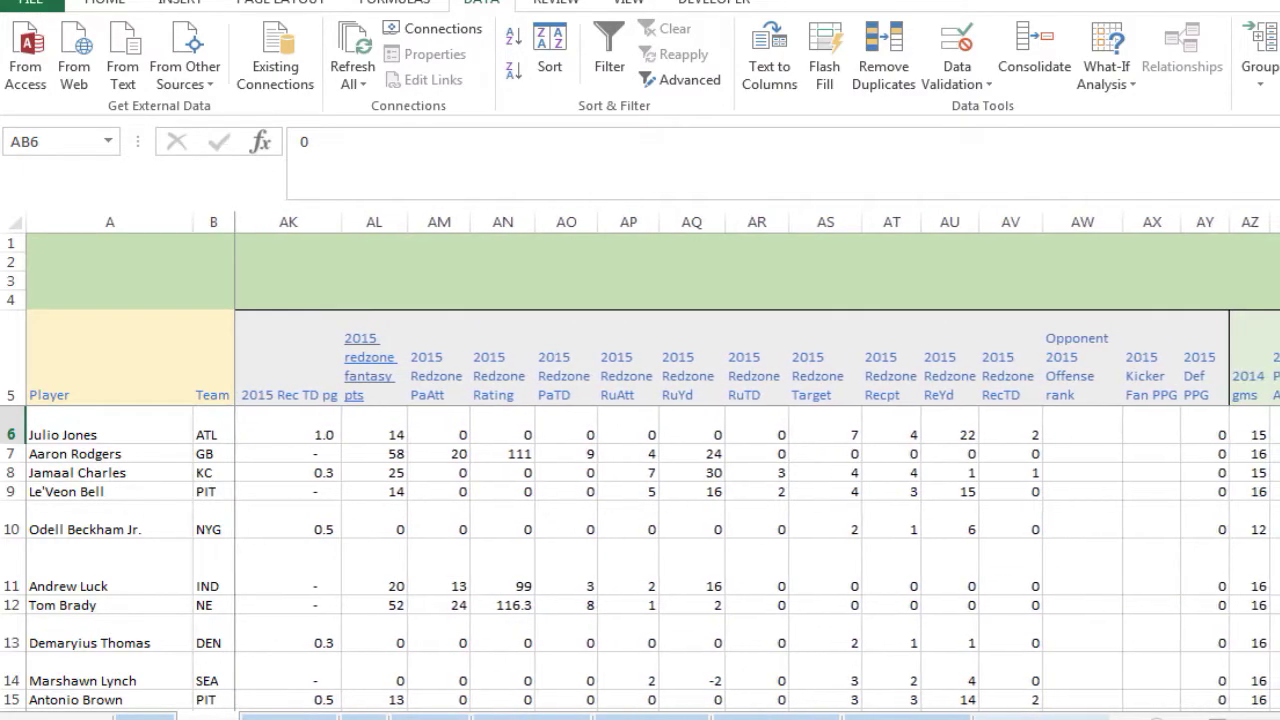
{"action": "scroll", "coordinate": [750, 470], "scroll_direction": "right", "scroll_amount": 4}
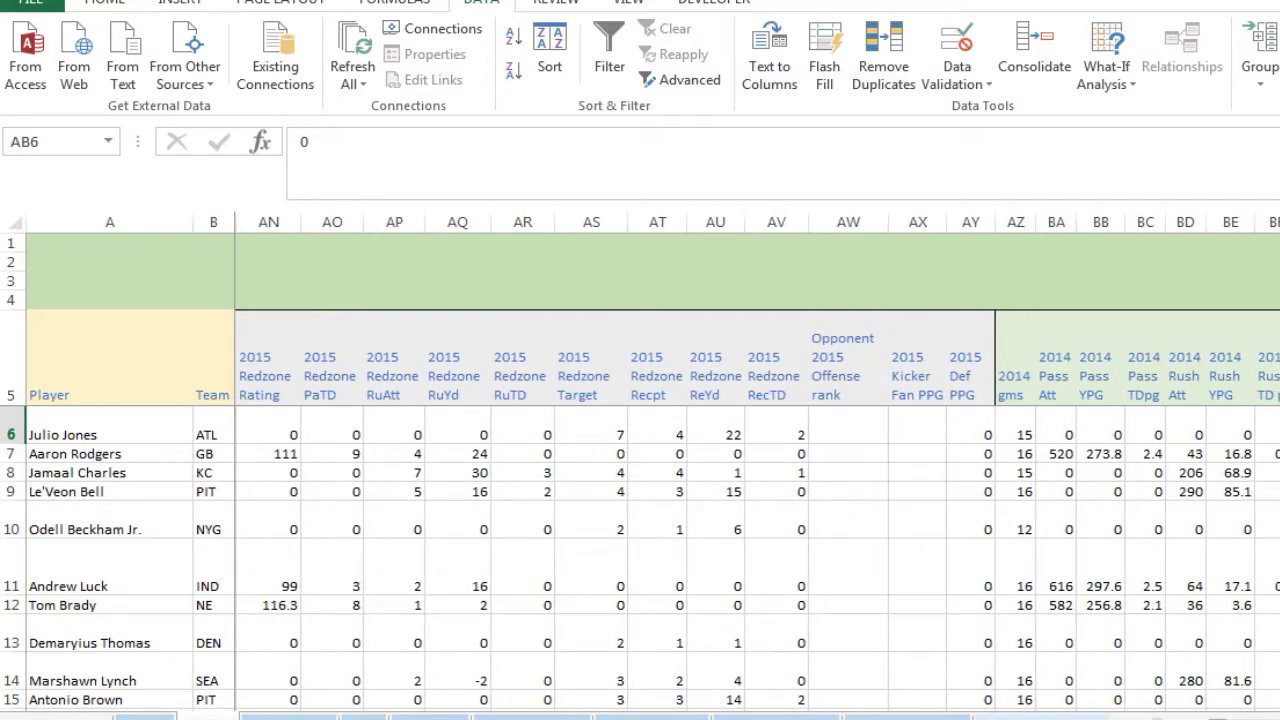
Step: Look through the 2014 passing, rushing, receiving and redzone stat columns
{"action": "scroll", "coordinate": [750, 470], "scroll_direction": "right", "scroll_amount": 6}
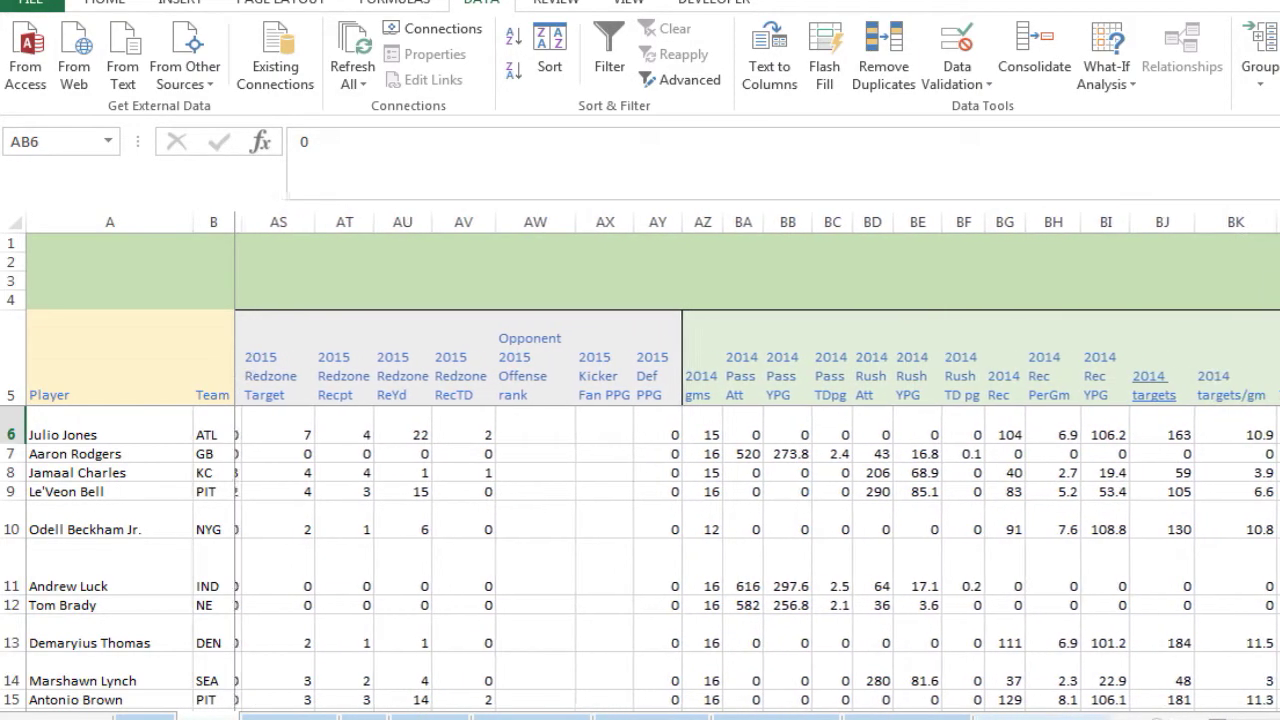
{"action": "scroll", "coordinate": [750, 470], "scroll_direction": "right", "scroll_amount": 7}
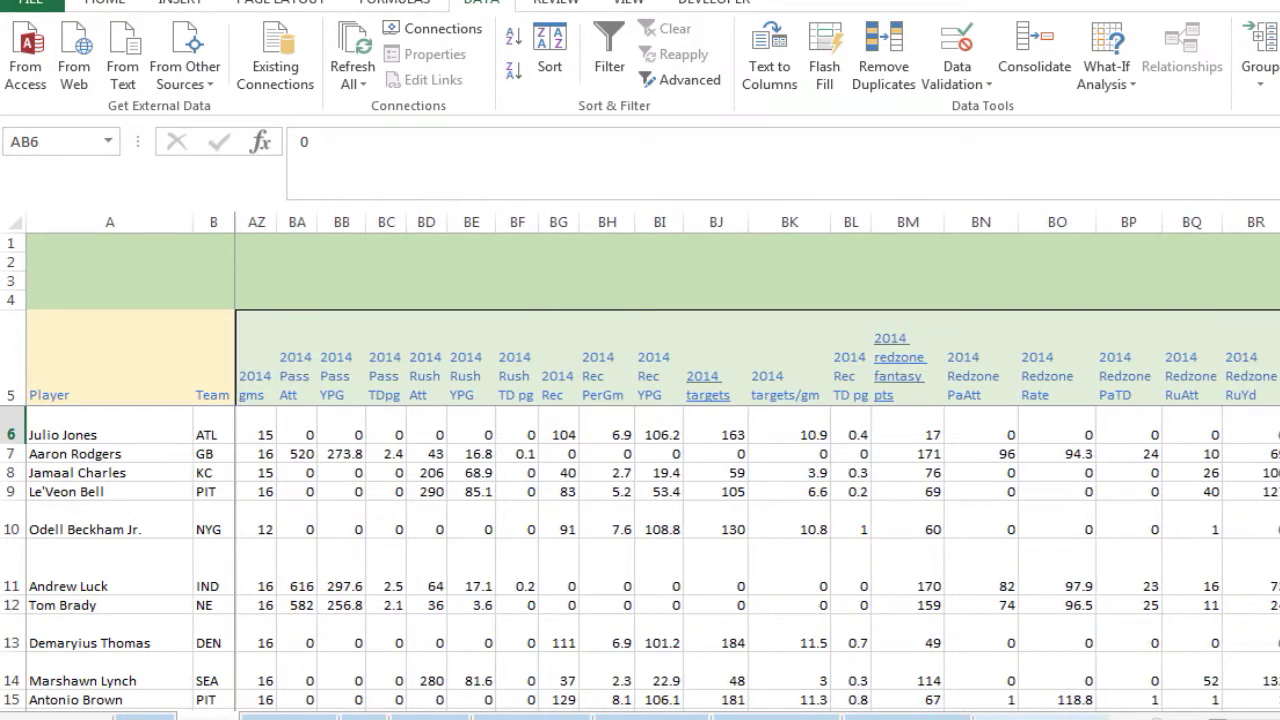
{"action": "scroll", "coordinate": [750, 470], "scroll_direction": "right", "scroll_amount": 10}
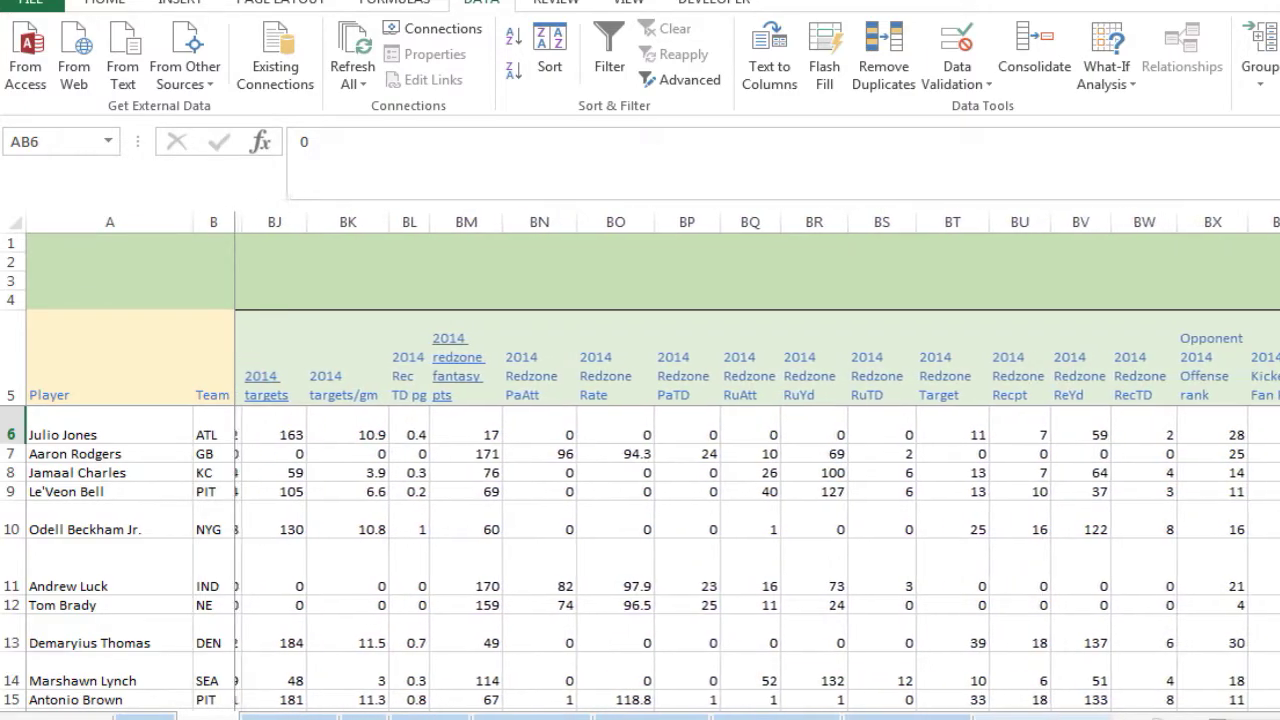
{"action": "scroll", "coordinate": [750, 470], "scroll_direction": "right", "scroll_amount": 9}
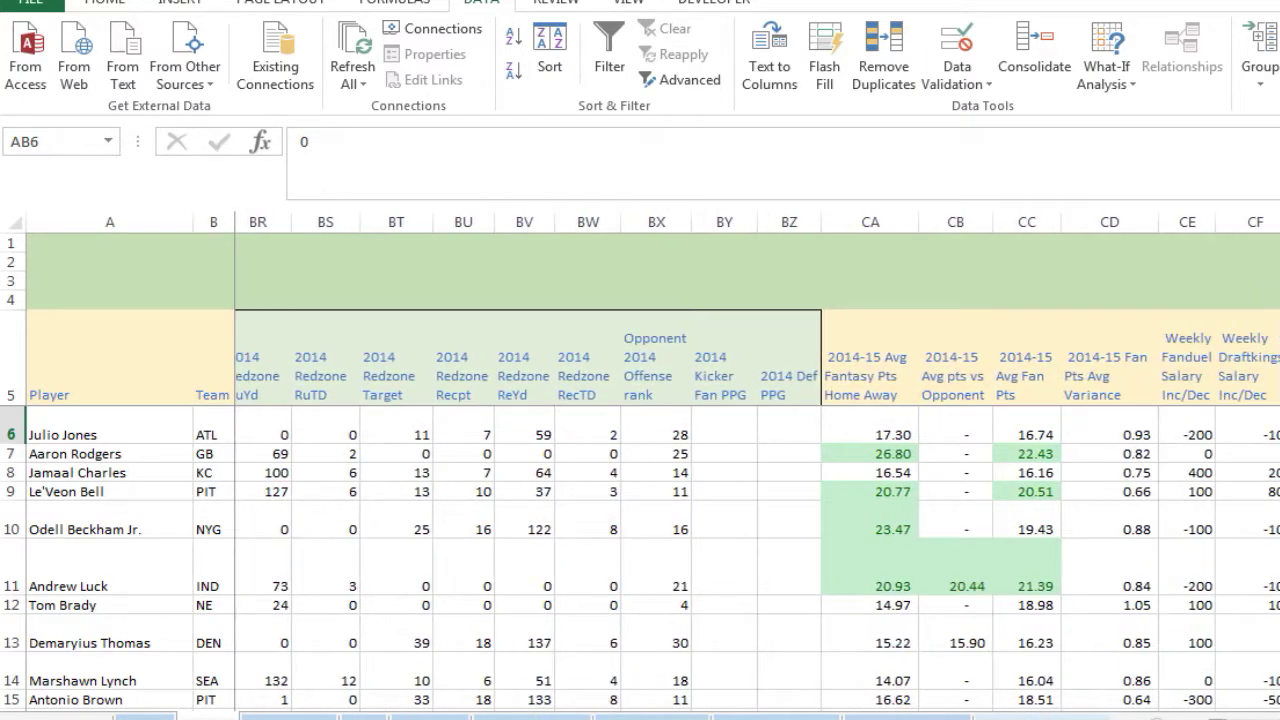
Step: Compare Aaron Rodgers' 2014-15 overall average fantasy points with his home/away average
{"action": "scroll", "coordinate": [942, 431], "scroll_direction": "right", "scroll_amount": 4}
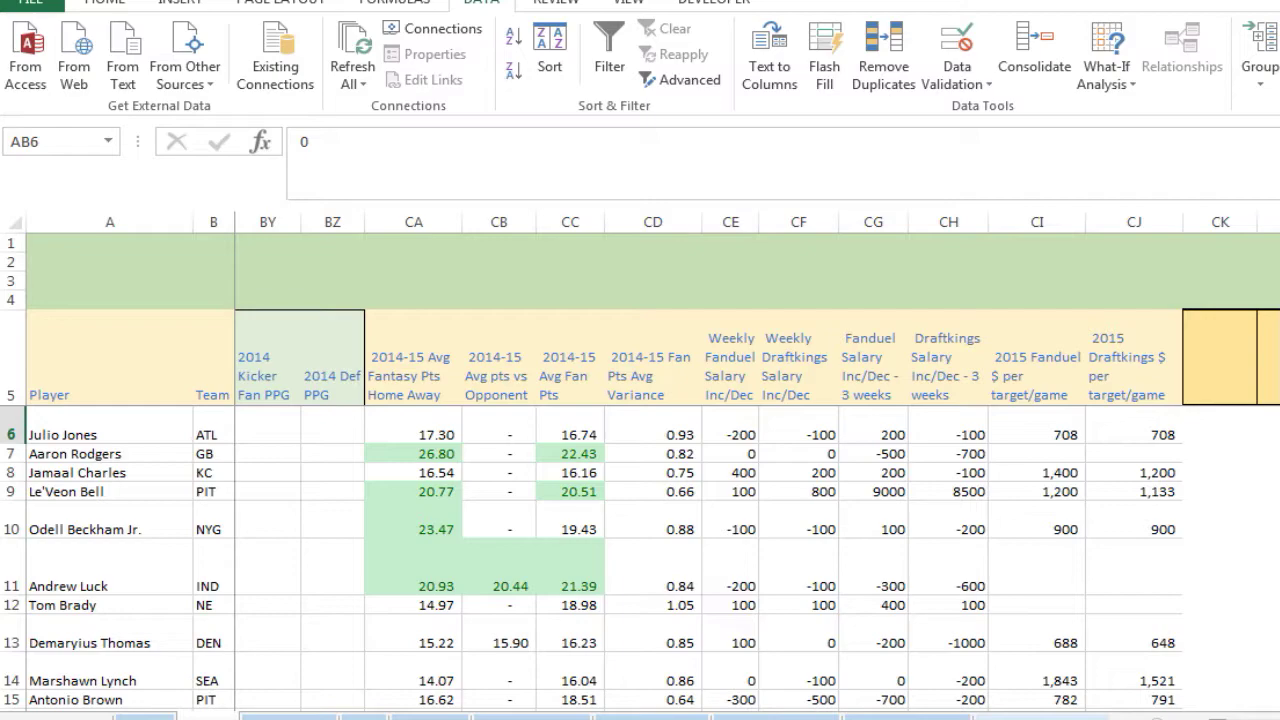
{"action": "left_click", "coordinate": [424, 388]}
{"action": "left_click", "coordinate": [571, 393]}
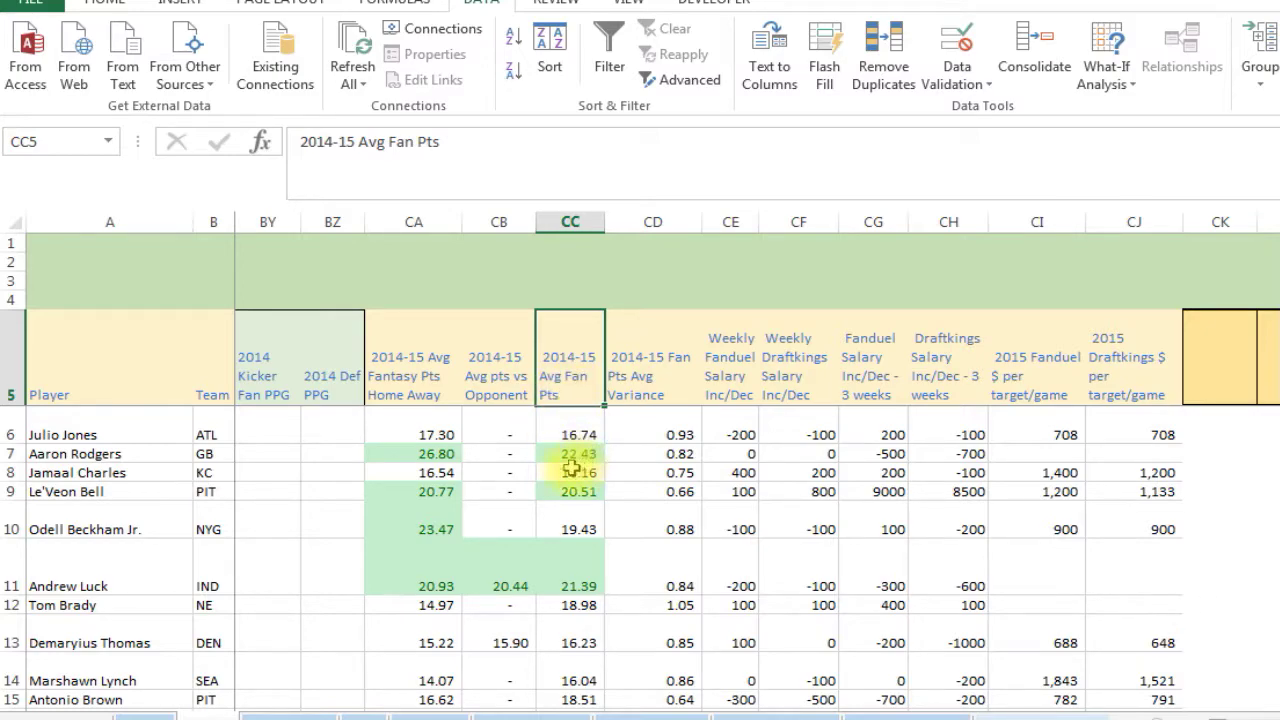
{"action": "left_click", "coordinate": [581, 456]}
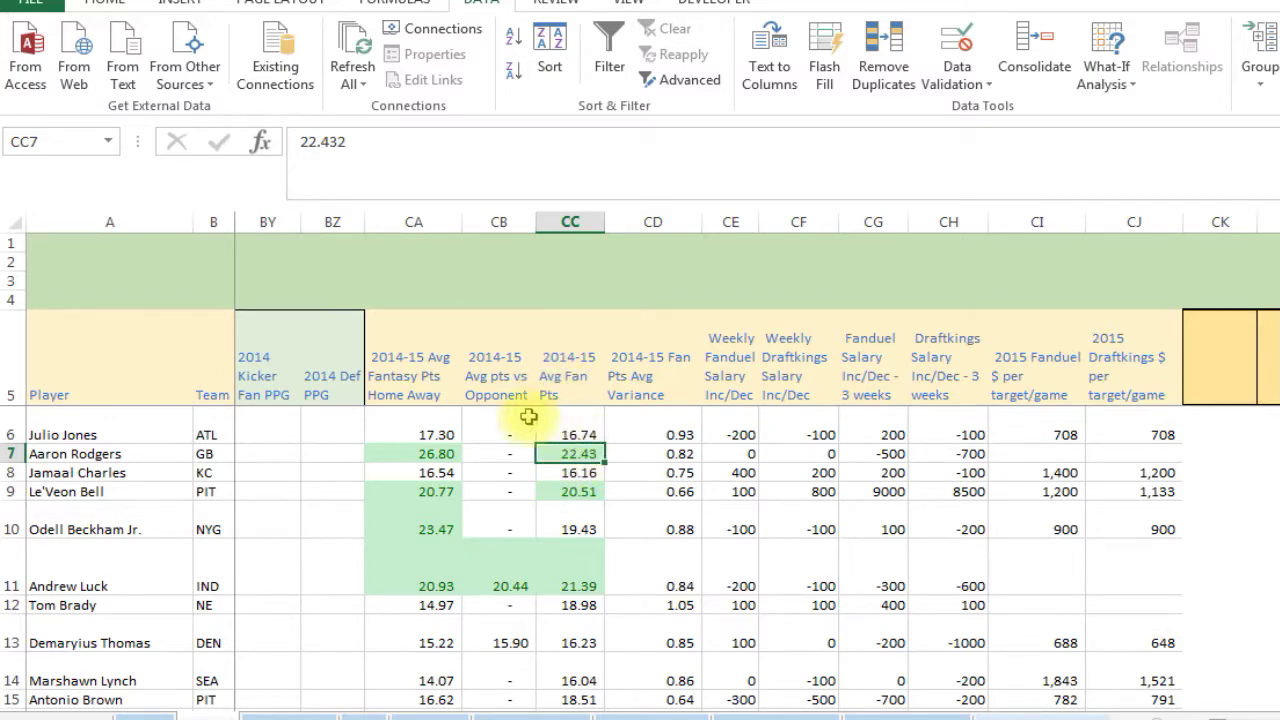
{"action": "left_click", "coordinate": [417, 388]}
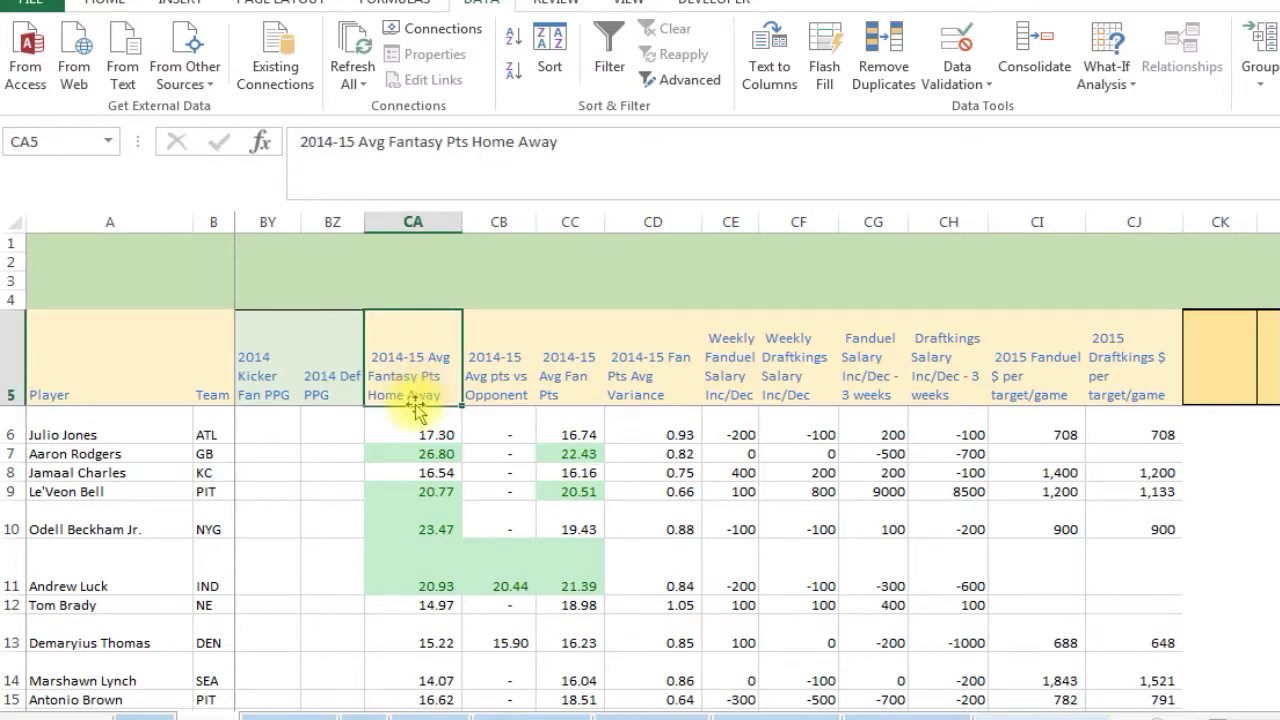
{"action": "left_click", "coordinate": [415, 457]}
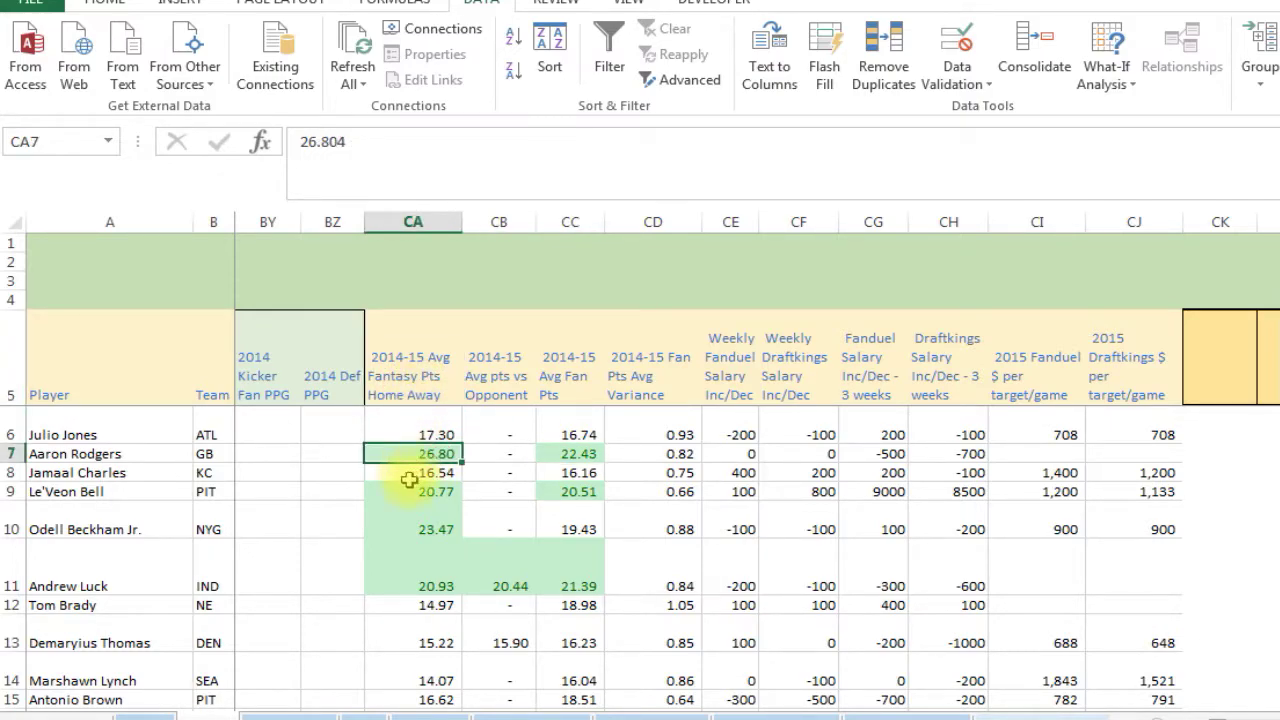
Step: Examine the 2014-15 average points vs opponent for Aaron Rodgers, Andrew Luck and Demaryius Thomas
{"action": "left_click", "coordinate": [497, 455]}
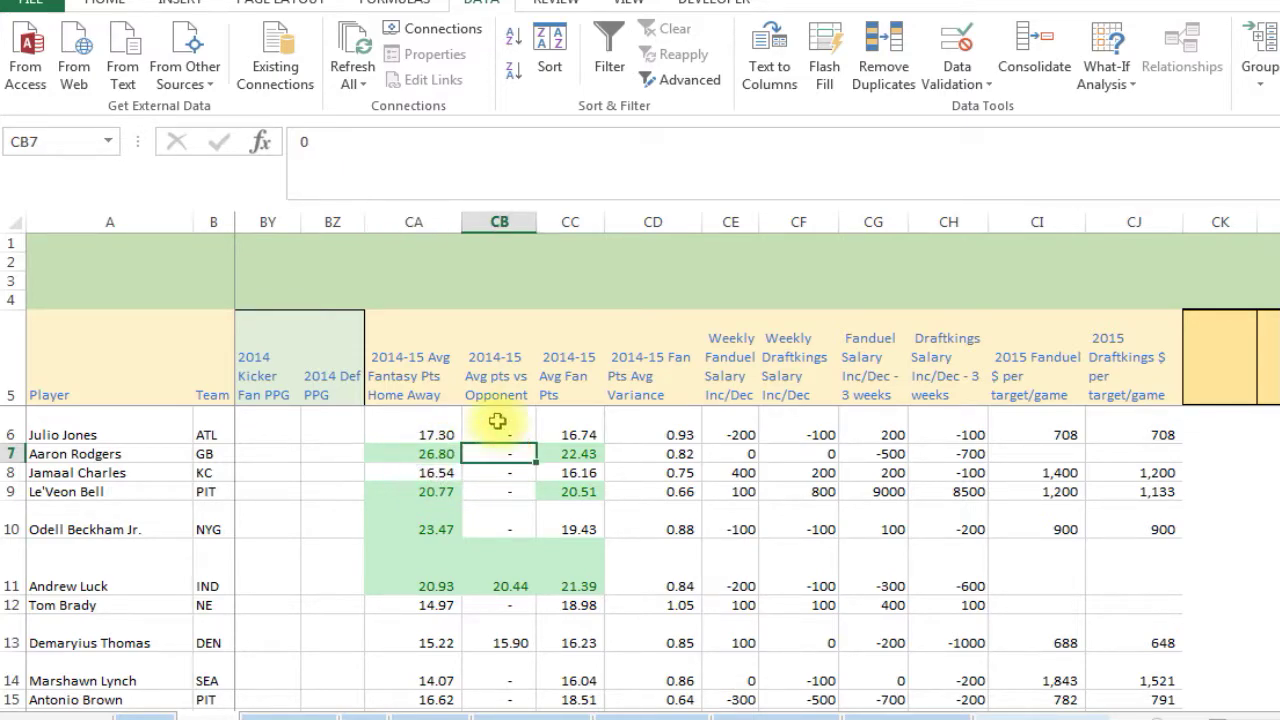
{"action": "left_click", "coordinate": [499, 577]}
{"action": "left_click", "coordinate": [560, 586]}
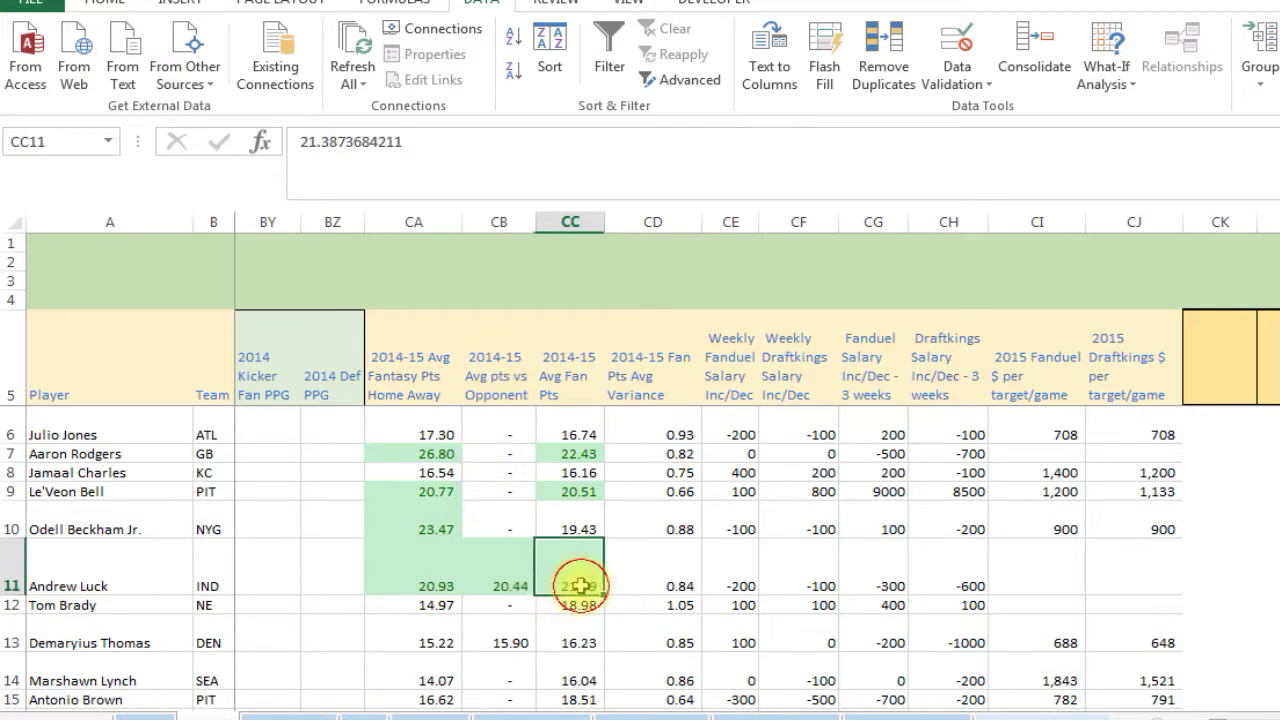
{"action": "left_click", "coordinate": [512, 586]}
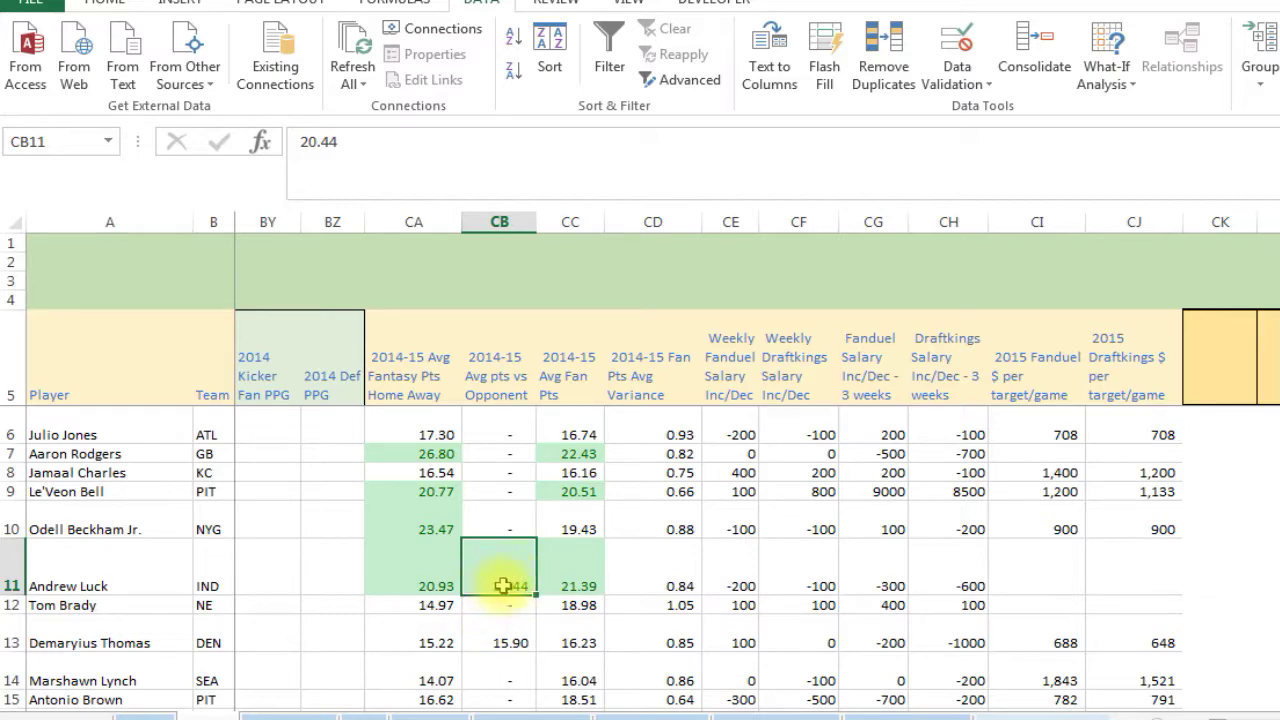
{"action": "left_click", "coordinate": [503, 641]}
{"action": "left_click", "coordinate": [502, 582]}
Step: Compare the 2014-15 fantasy points average variance of the players in rows 6 to 10
{"action": "left_click", "coordinate": [651, 452]}
{"action": "left_click", "coordinate": [654, 490]}
{"action": "left_click", "coordinate": [656, 440]}
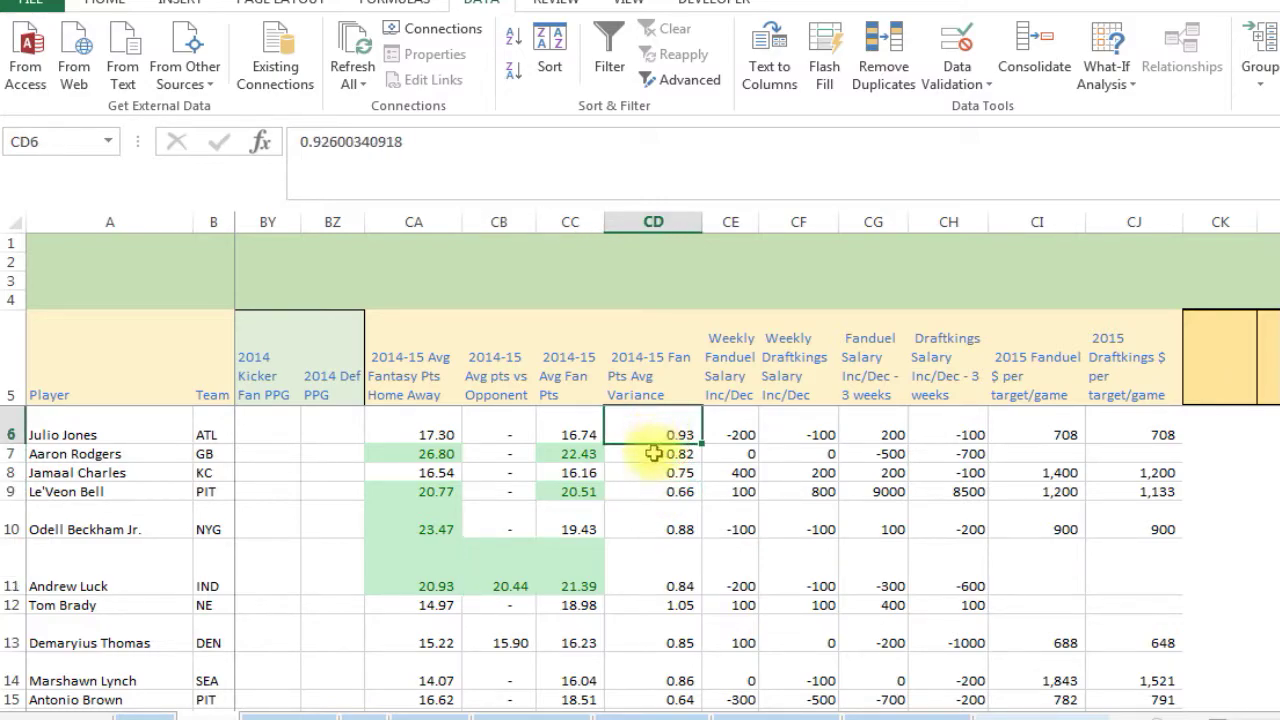
{"action": "left_click", "coordinate": [655, 472]}
{"action": "left_click", "coordinate": [651, 528]}
{"action": "left_click", "coordinate": [646, 455]}
{"action": "left_click", "coordinate": [650, 436]}
{"action": "left_click", "coordinate": [648, 473]}
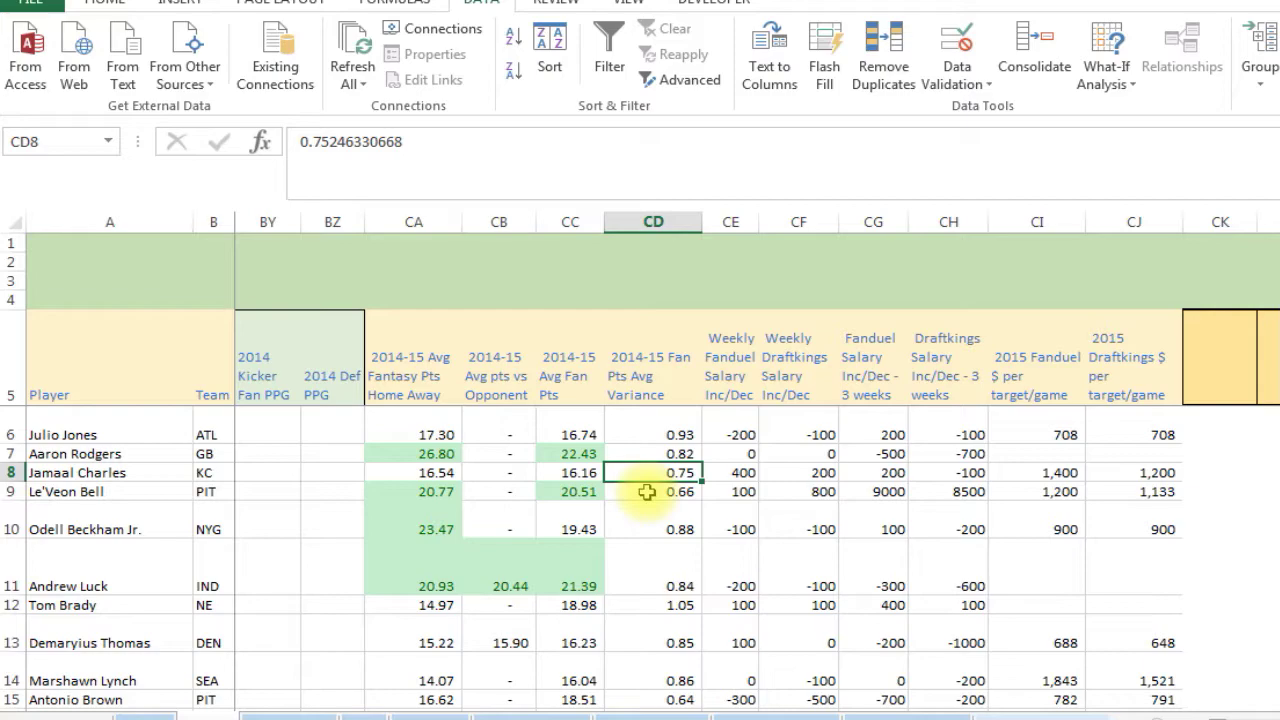
Step: Read down the 2014-15 Fan Pts Avg Variance column from Le'Veon Bell to Carson Palmer
{"action": "key", "text": "Down"}
{"action": "key", "text": "Down"}
{"action": "key", "text": "Down"}
{"action": "key", "text": "Down"}
{"action": "key", "text": "Down"}
{"action": "key", "text": "Down"}
{"action": "key", "text": "Down"}
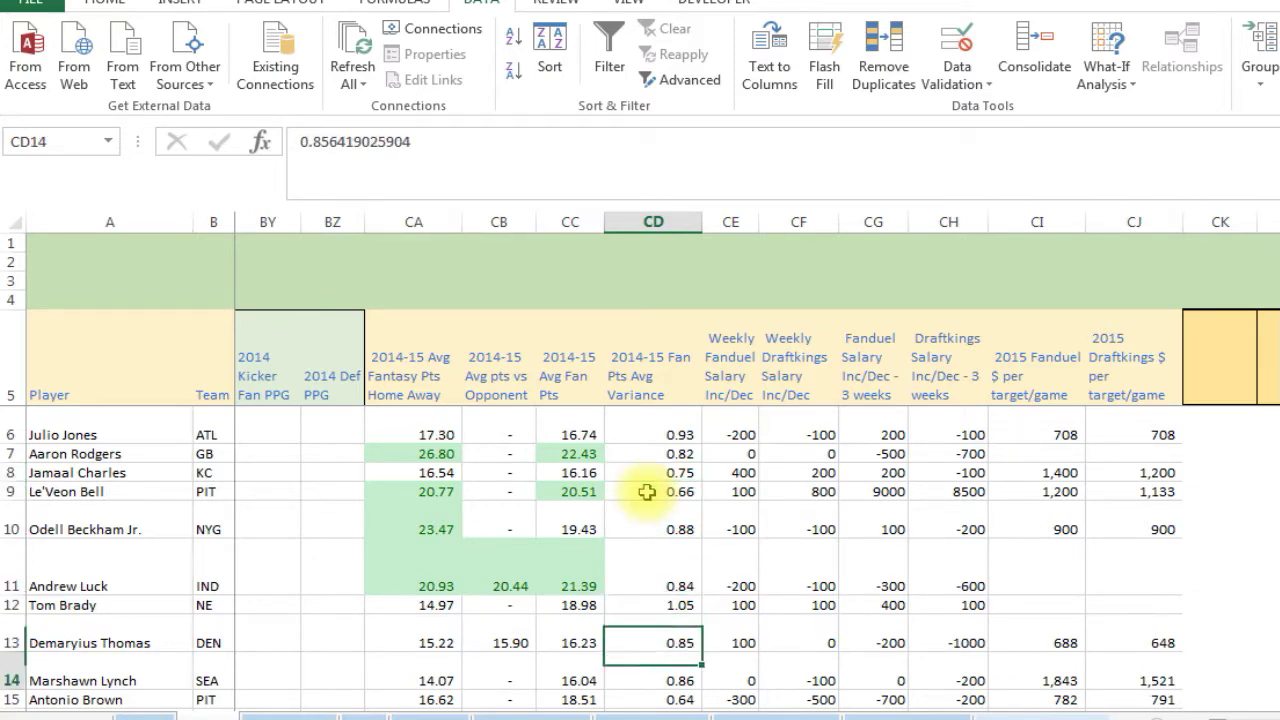
{"action": "key", "text": "Up"}
{"action": "scroll", "coordinate": [647, 492], "scroll_direction": "down", "scroll_amount": 1}
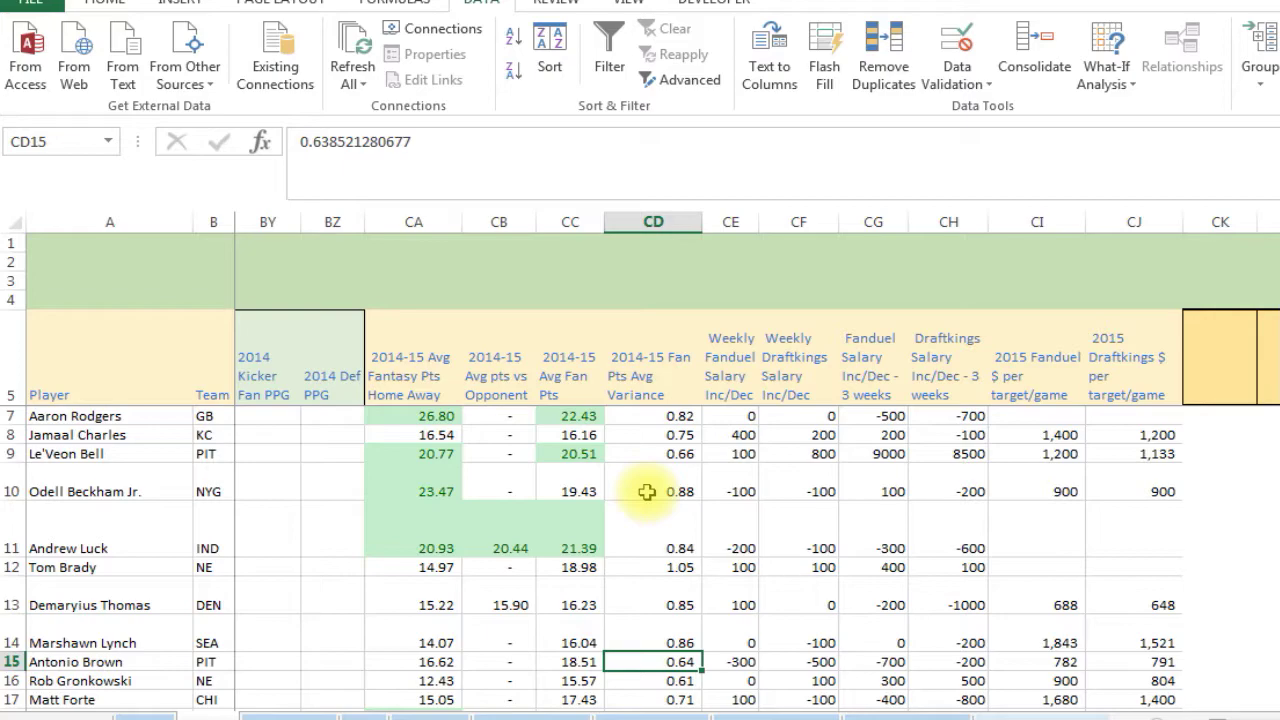
{"action": "key", "text": "Down"}
{"action": "key", "text": "Down"}
{"action": "key", "text": "Down"}
{"action": "key", "text": "Down"}
{"action": "key", "text": "Down"}
{"action": "key", "text": "Down"}
{"action": "key", "text": "Down"}
{"action": "key", "text": "Down"}
{"action": "key", "text": "Down"}
{"action": "key", "text": "Down"}
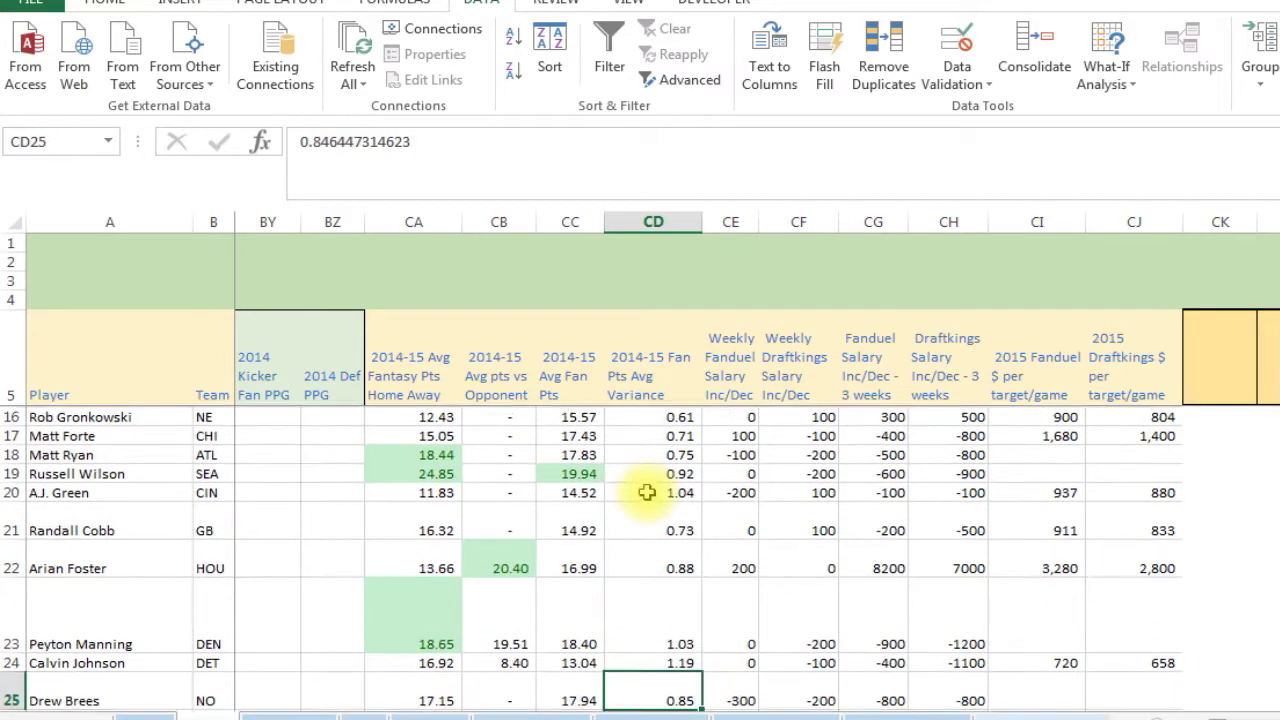
{"action": "key", "text": "Down"}
{"action": "key", "text": "Up"}
{"action": "key", "text": "Up"}
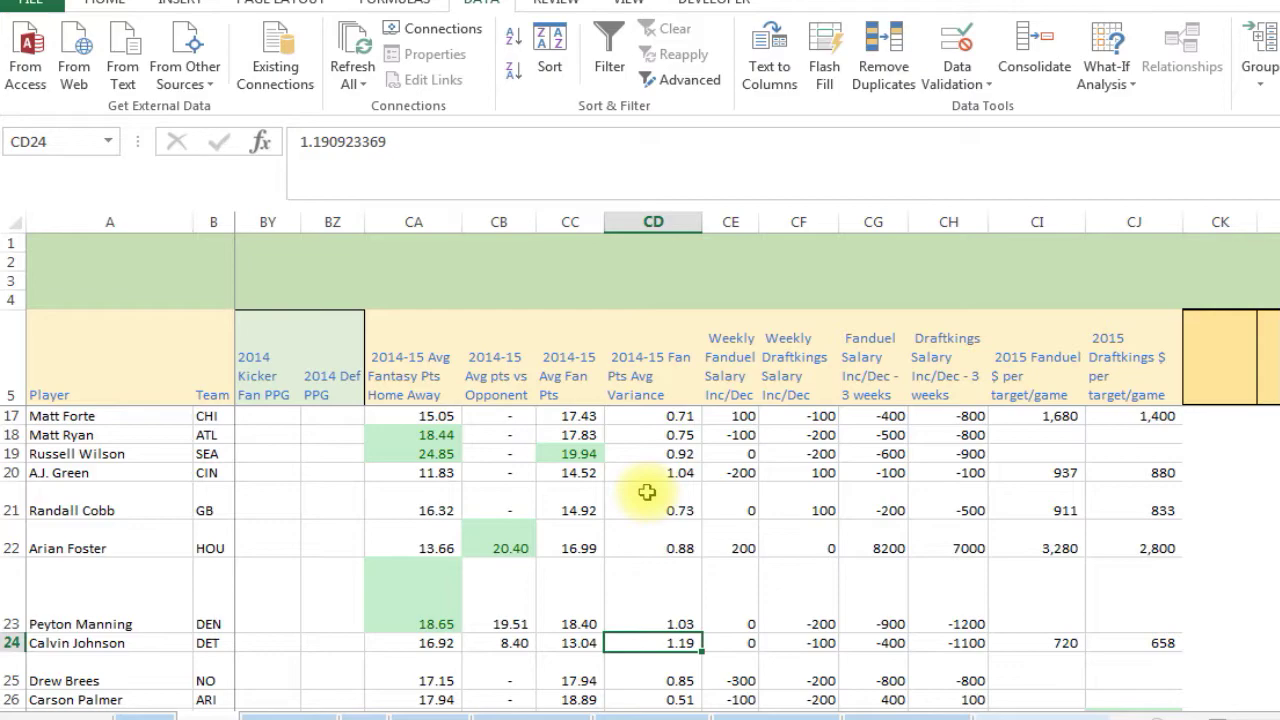
Step: Compare the points variance of Calvin Johnson with the neighbouring players up to A.J. Green
{"action": "key", "text": "Up"}
{"action": "key", "text": "Down"}
{"action": "key", "text": "Up"}
{"action": "key", "text": "Up"}
{"action": "key", "text": "Up"}
{"action": "key", "text": "Down"}
{"action": "key", "text": "Down"}
{"action": "key", "text": "Down"}
{"action": "key", "text": "Up"}
{"action": "key", "text": "Up"}
{"action": "key", "text": "Up"}
{"action": "key", "text": "Up"}
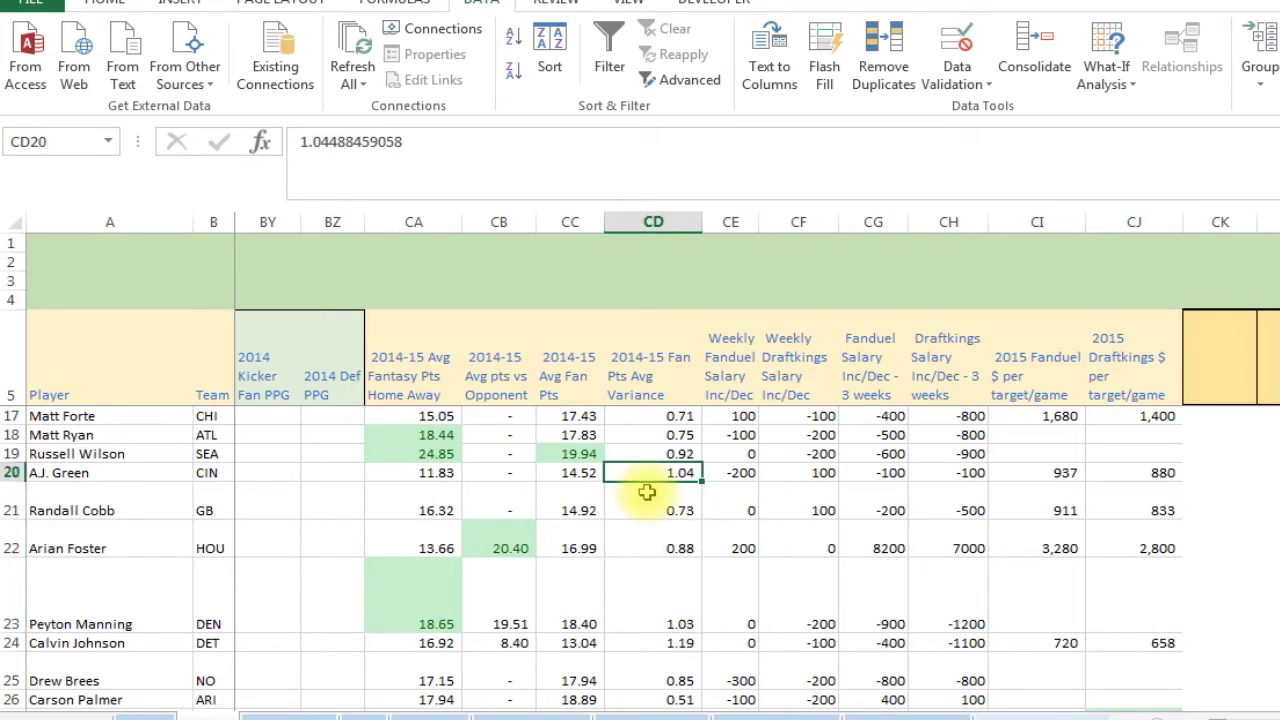
Step: Review the headings of the weekly and three-week Fanduel and Draftkings salary Inc/Dec columns
{"action": "key", "text": "Up"}
{"action": "key", "text": "Up"}
{"action": "key", "text": "Up"}
{"action": "key", "text": "Up"}
{"action": "key", "text": "Up"}
{"action": "key", "text": "Up"}
{"action": "key", "text": "Up"}
{"action": "key", "text": "Up"}
{"action": "key", "text": "Up"}
{"action": "key", "text": "Up"}
{"action": "key", "text": "Up"}
{"action": "key", "text": "Up"}
{"action": "key", "text": "Up"}
{"action": "key", "text": "Up"}
{"action": "key", "text": "Up"}
{"action": "key", "text": "Up"}
{"action": "key", "text": "Up"}
{"action": "key", "text": "Up"}
{"action": "key", "text": "Down"}
{"action": "key", "text": "Down"}
{"action": "key", "text": "Down"}
{"action": "key", "text": "Down"}
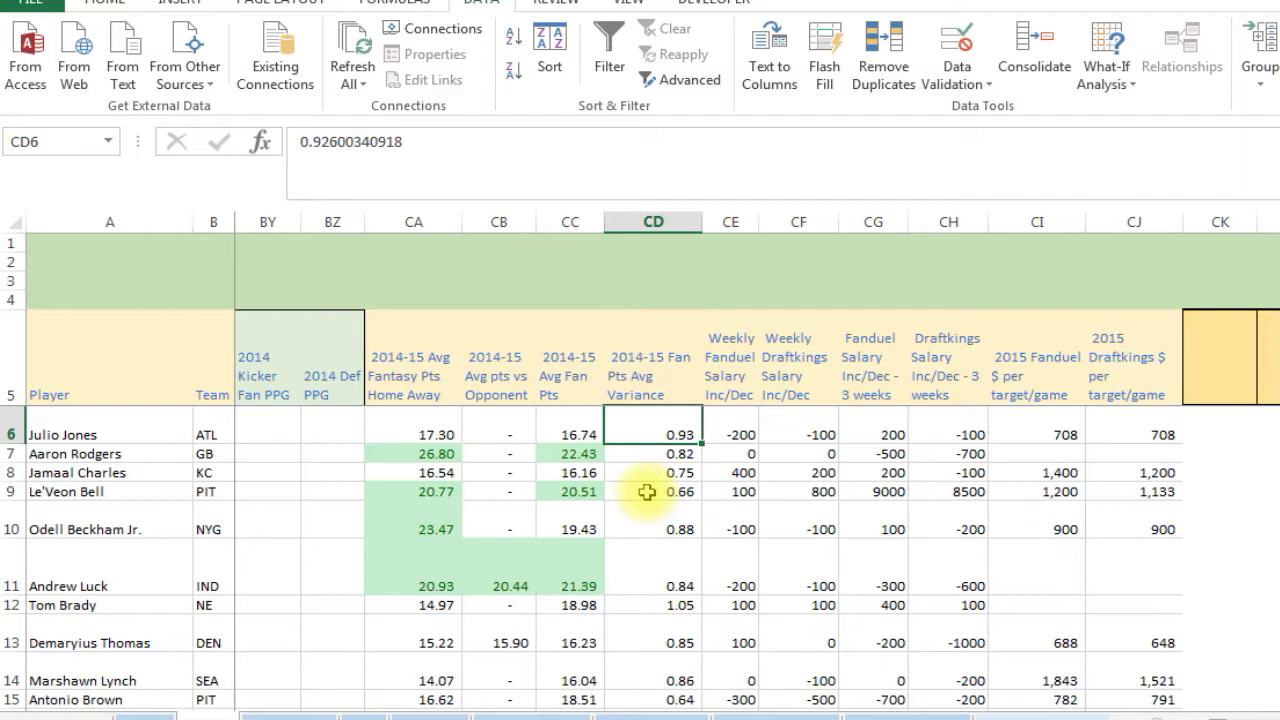
{"action": "key", "text": "Right"}
{"action": "key", "text": "Up"}
{"action": "key", "text": "Right"}
{"action": "key", "text": "Right"}
{"action": "key", "text": "Right"}
{"action": "key", "text": "Right"}
{"action": "key", "text": "Right"}
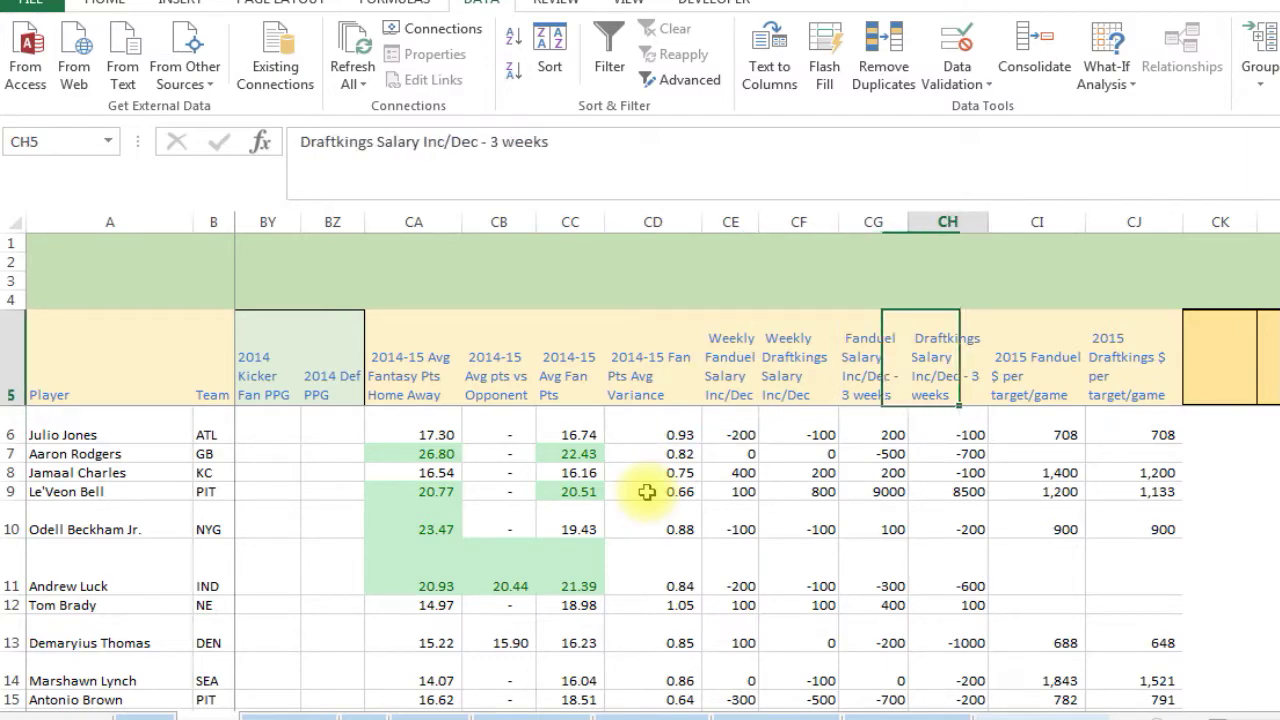
Step: Examine the 2015 Fanduel and Draftkings $ per target/game columns for Julio Jones
{"action": "key", "text": "Left"}
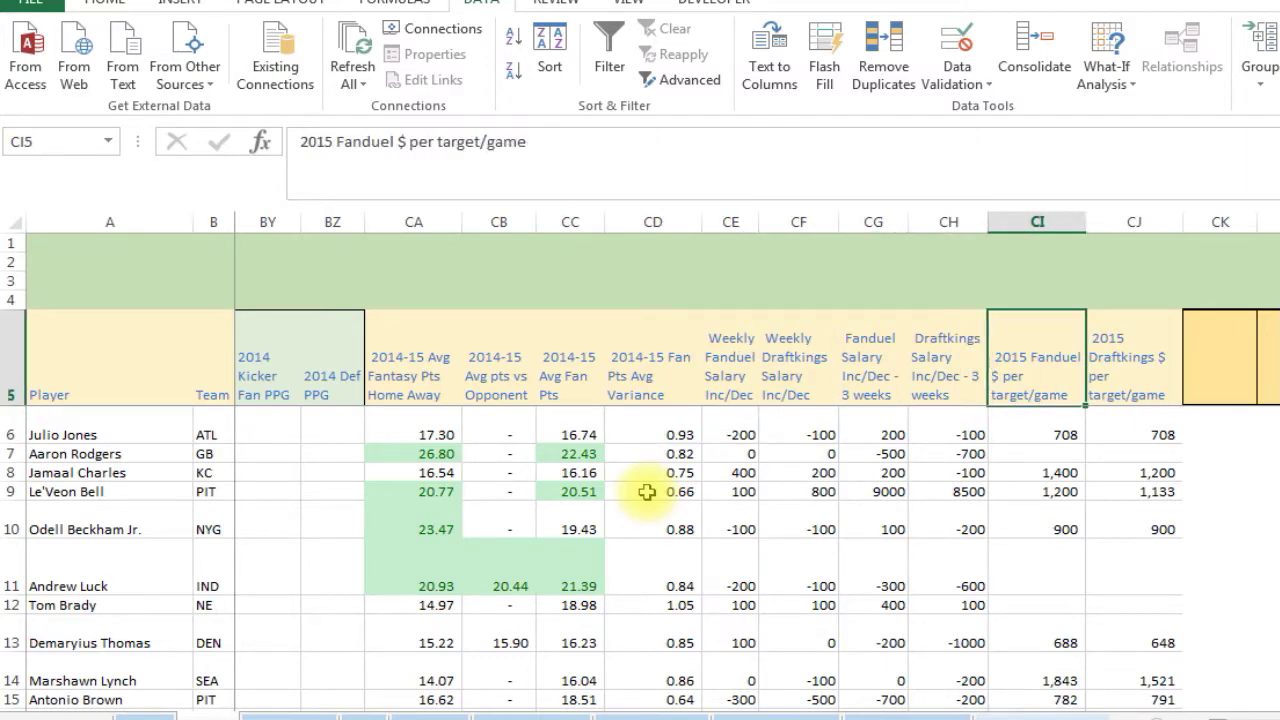
{"action": "key", "text": "Down"}
{"action": "key", "text": "Right"}
{"action": "key", "text": "Left"}
Step: Return to the start of Julio Jones' row and switch to the sheet with the weekly games list
{"action": "key", "text": "Left"}
{"action": "key", "text": "Left"}
{"action": "key", "text": "Left"}
{"action": "key", "text": "Left"}
{"action": "key", "text": "Left"}
{"action": "key", "text": "Left"}
{"action": "key", "text": "Left"}
{"action": "key", "text": "Left"}
{"action": "key", "text": "Left"}
{"action": "key", "text": "Left"}
{"action": "key", "text": "Left"}
{"action": "key", "text": "Left"}
{"action": "key", "text": "Left"}
{"action": "key", "text": "Left"}
{"action": "key", "text": "Left"}
{"action": "key", "text": "Left"}
{"action": "key", "text": "Left"}
{"action": "key", "text": "Left"}
{"action": "key", "text": "Left"}
{"action": "key", "text": "Left"}
{"action": "key", "text": "Left"}
{"action": "key", "text": "Left"}
{"action": "key", "text": "Left"}
{"action": "key", "text": "Left"}
{"action": "key", "text": "Left"}
{"action": "key", "text": "Left"}
{"action": "key", "text": "Left"}
{"action": "key", "text": "Left"}
{"action": "key", "text": "Left"}
{"action": "key", "text": "Left"}
{"action": "key", "text": "Left"}
{"action": "key", "text": "Left"}
{"action": "key", "text": "Left"}
{"action": "key", "text": "Left"}
{"action": "key", "text": "Left"}
{"action": "key", "text": "Left"}
{"action": "key", "text": "Left"}
{"action": "key", "text": "Left"}
{"action": "key", "text": "Left"}
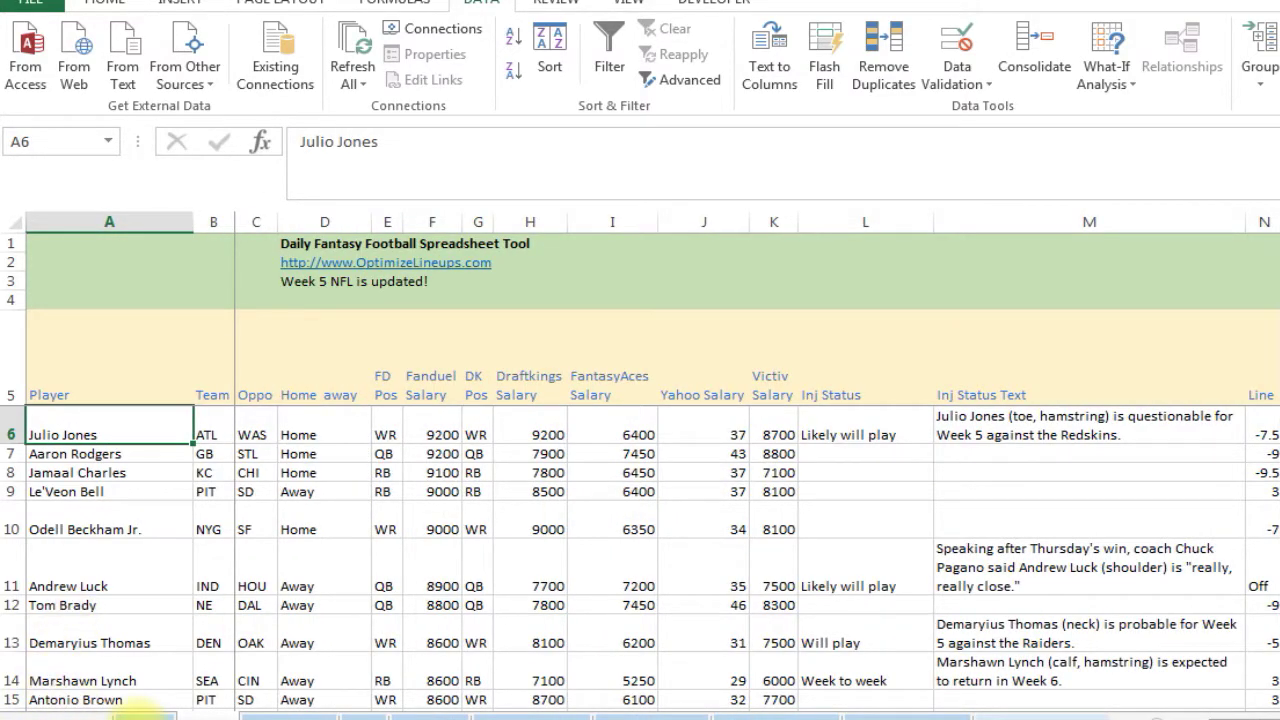
{"action": "left_click", "coordinate": [145, 712]}
{"action": "left_click", "coordinate": [621, 478]}
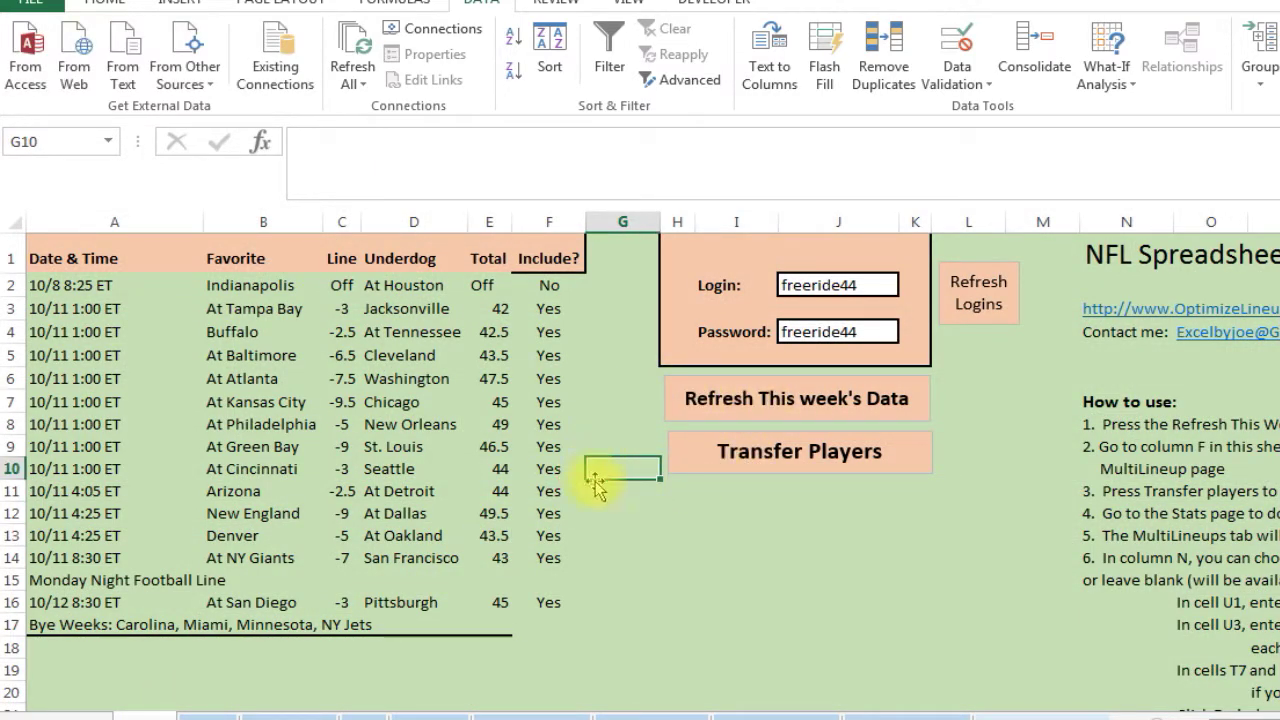
Step: Examine the Atlanta versus Washington game and the Include? settings of the Baltimore and Tampa Bay games
{"action": "left_click", "coordinate": [265, 378]}
{"action": "left_click", "coordinate": [400, 378]}
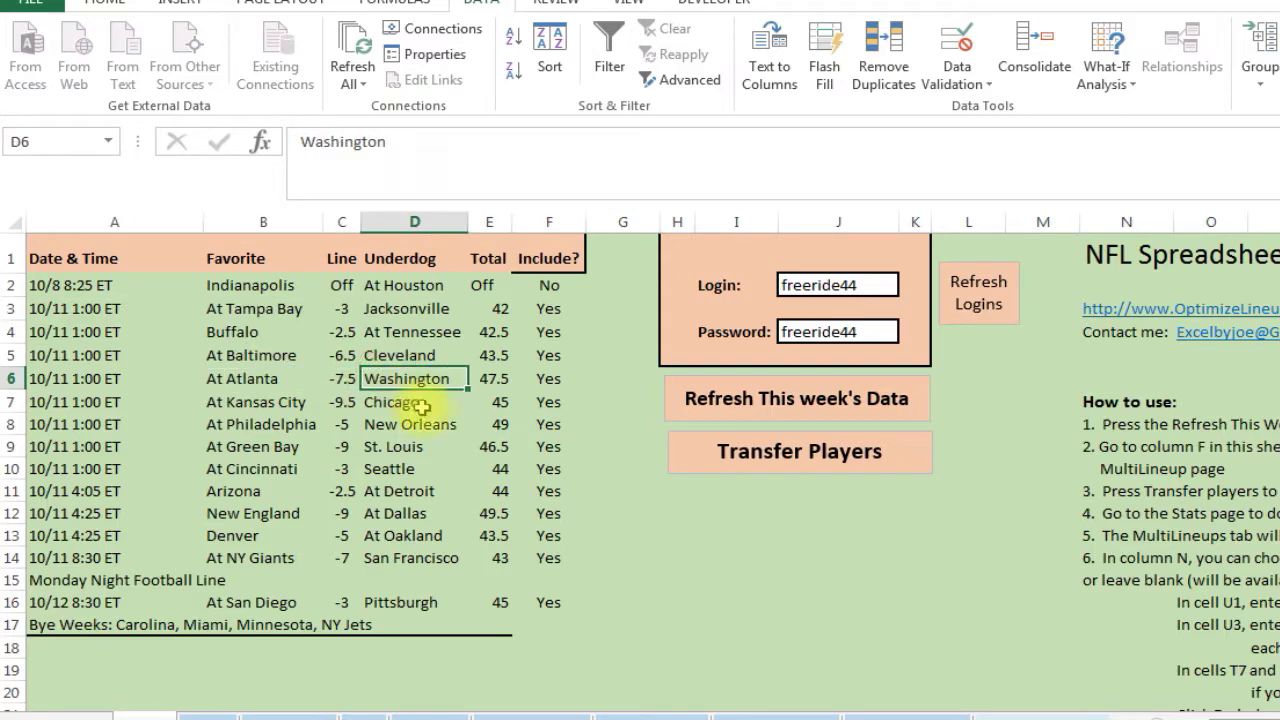
{"action": "left_click", "coordinate": [556, 355]}
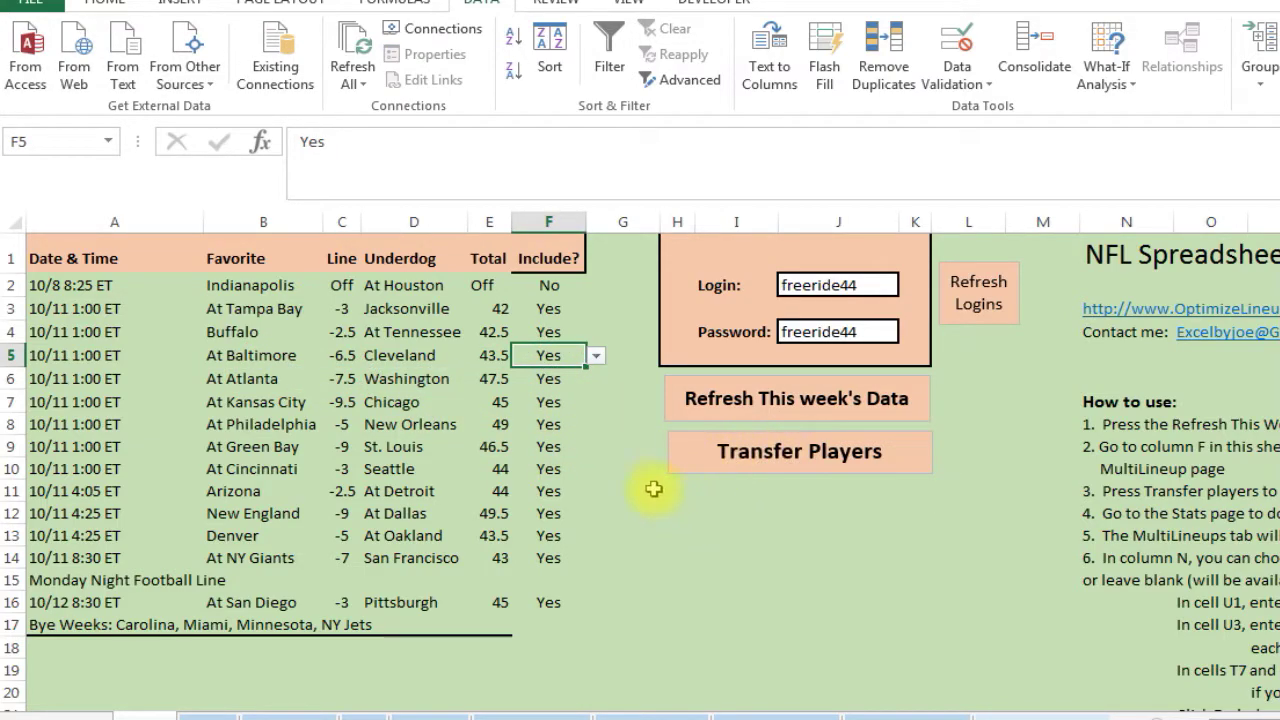
{"action": "left_click", "coordinate": [545, 309]}
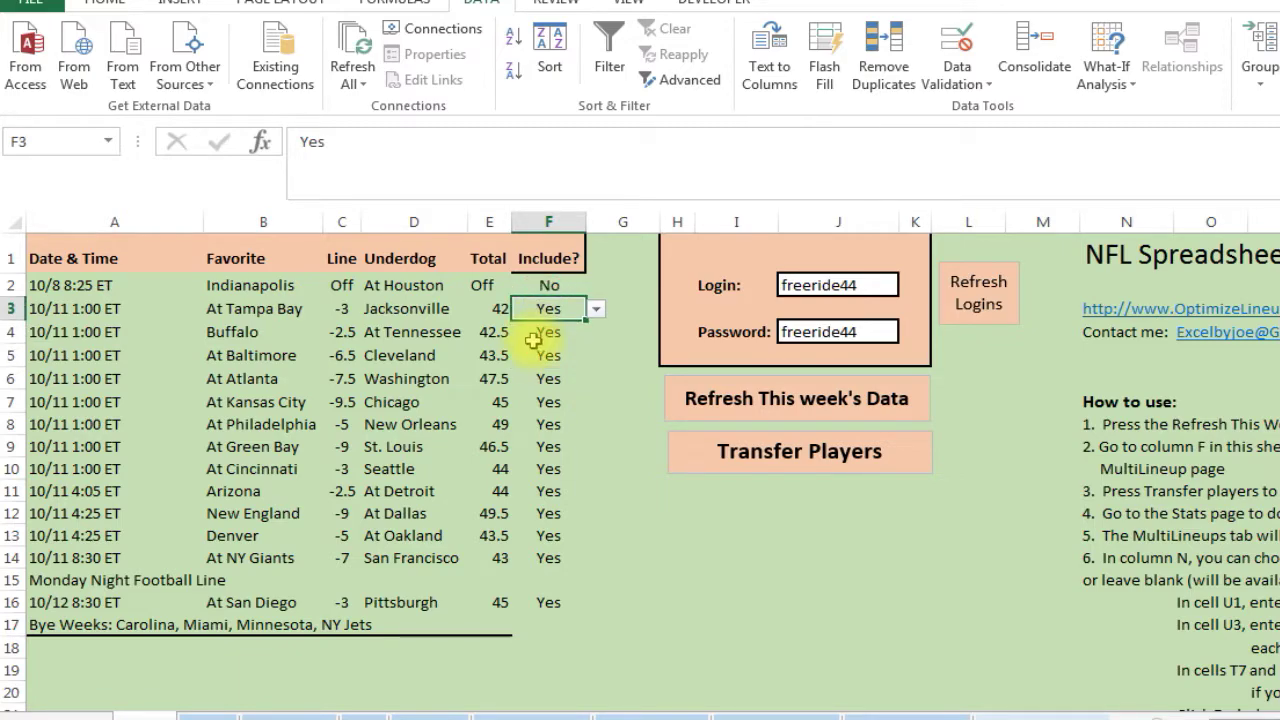
Step: Check the Include? setting of the Indianapolis at Houston game and transfer the players to the lineup sheet
{"action": "left_click", "coordinate": [555, 284]}
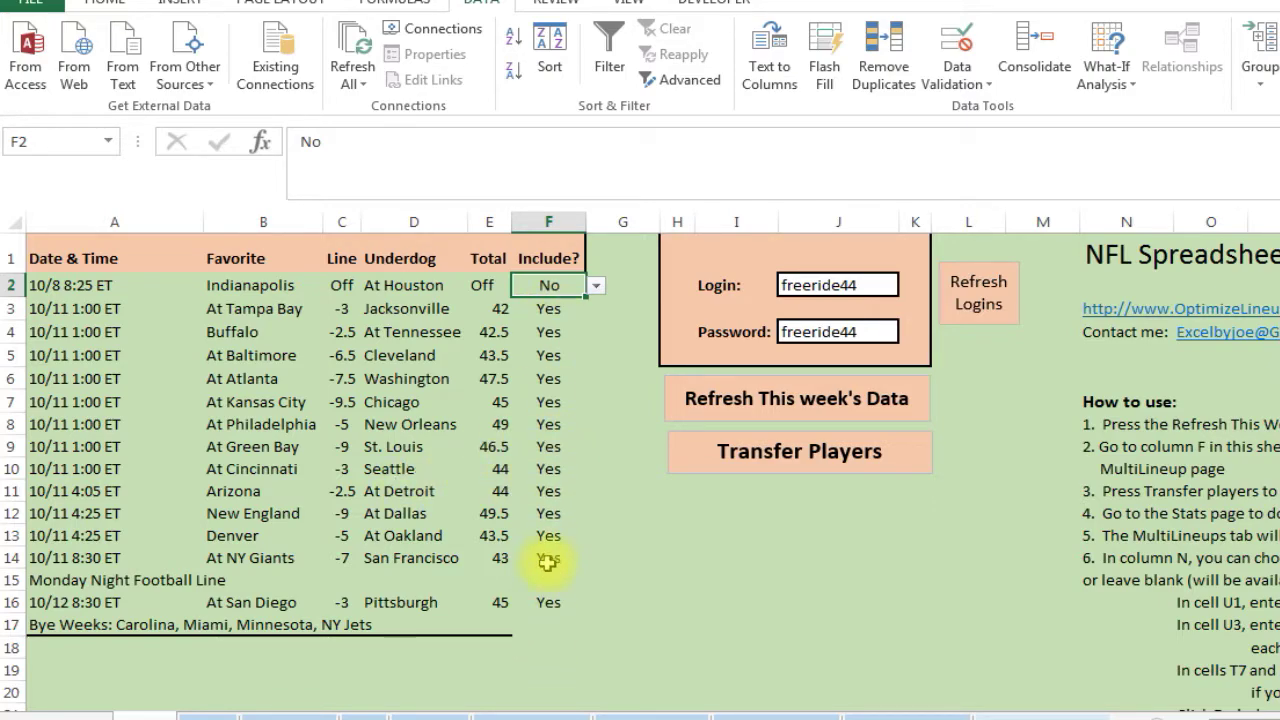
{"action": "left_click", "coordinate": [770, 445]}
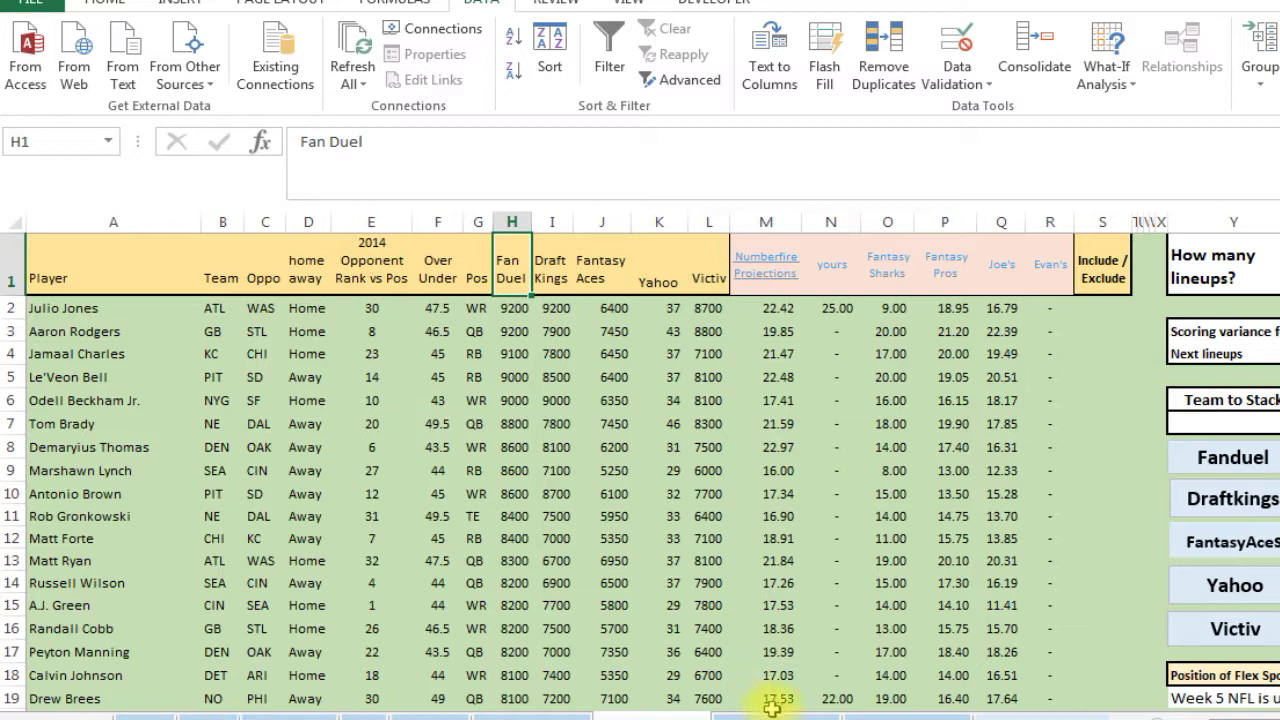
Step: Examine Odell Beckham Jr.'s row from the opponent column across the Fan Duel, Draft Kings, Fantasy Aces, Yahoo and Victiv salaries
{"action": "scroll", "coordinate": [653, 459], "scroll_direction": "right", "scroll_amount": 3}
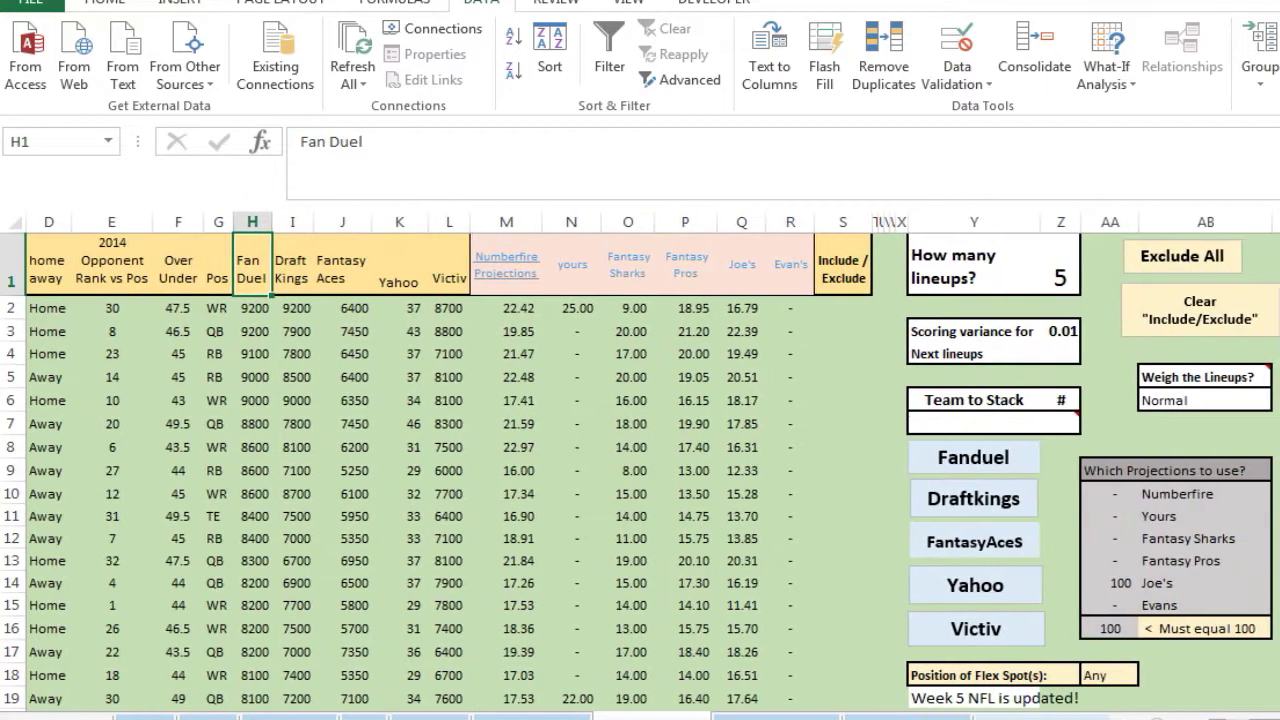
{"action": "left_click", "coordinate": [296, 400]}
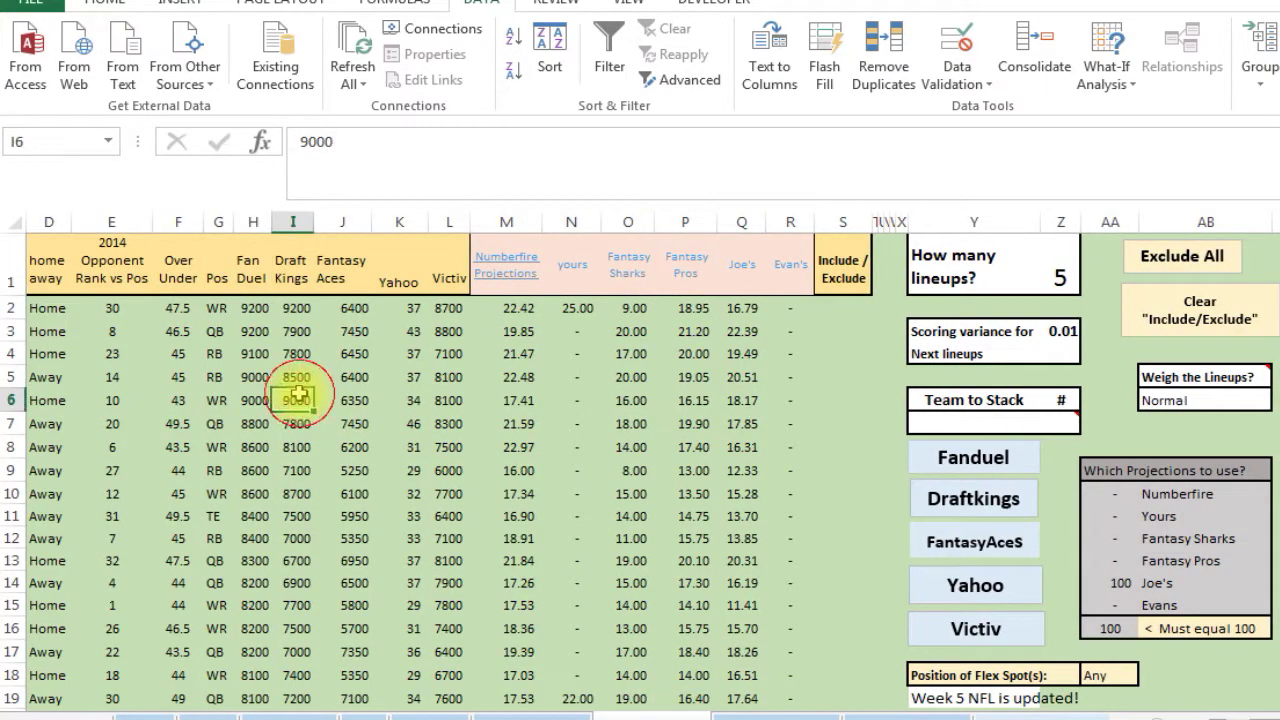
{"action": "key", "text": "Right"}
{"action": "key", "text": "Left"}
{"action": "key", "text": "Left"}
{"action": "key", "text": "Left"}
{"action": "key", "text": "Left"}
{"action": "key", "text": "Left"}
{"action": "key", "text": "Left"}
{"action": "key", "text": "Left"}
{"action": "key", "text": "Left"}
{"action": "key", "text": "Left"}
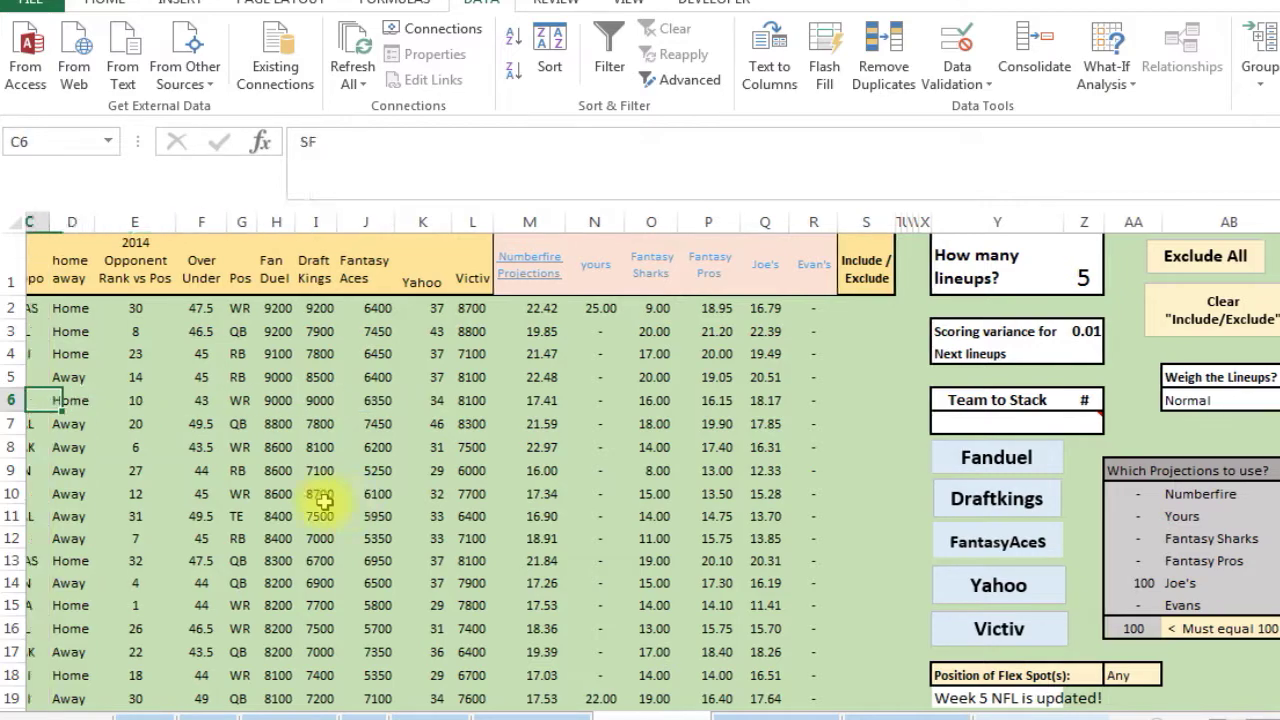
{"action": "key", "text": "Right"}
{"action": "key", "text": "Right"}
{"action": "key", "text": "Right"}
{"action": "key", "text": "Right"}
{"action": "key", "text": "Right"}
{"action": "key", "text": "Right"}
{"action": "key", "text": "Right"}
{"action": "key", "text": "Right"}
{"action": "key", "text": "Right"}
{"action": "key", "text": "Right"}
{"action": "key", "text": "Right"}
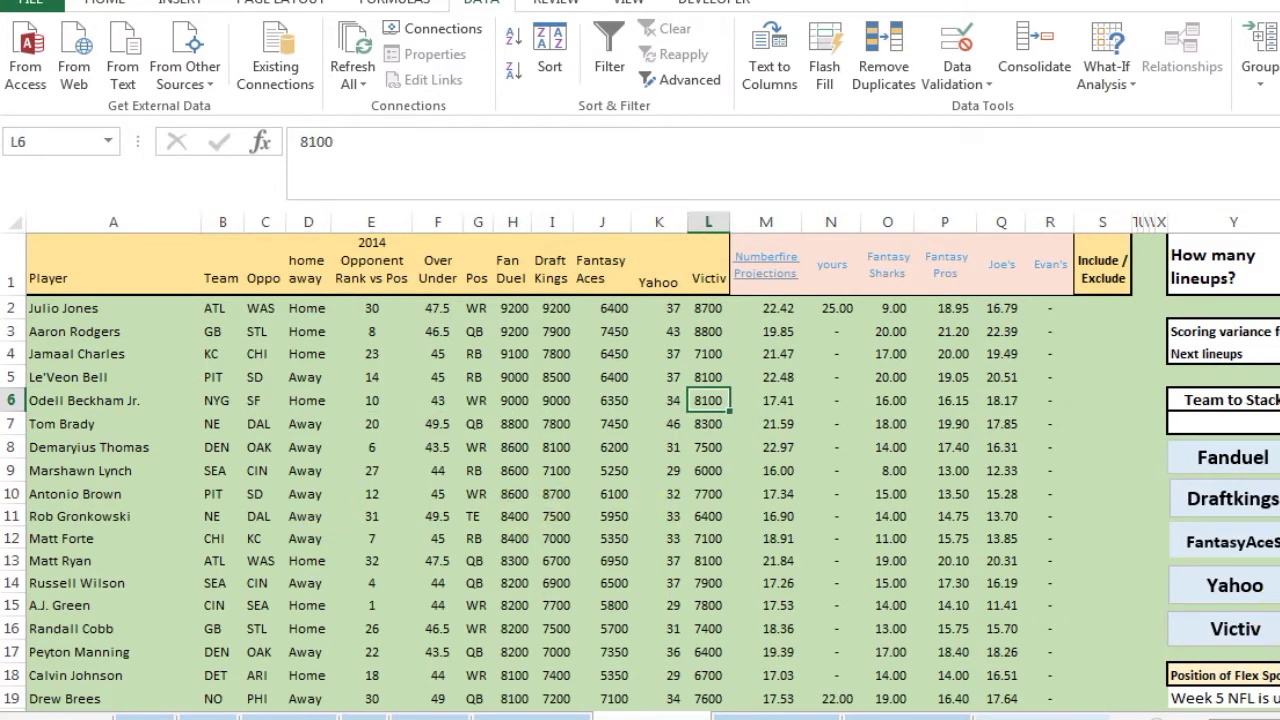
Step: Review the settings for how many lineups to build and the scoring variance for the next lineups
{"action": "scroll", "coordinate": [1000, 457], "scroll_direction": "right", "scroll_amount": 3}
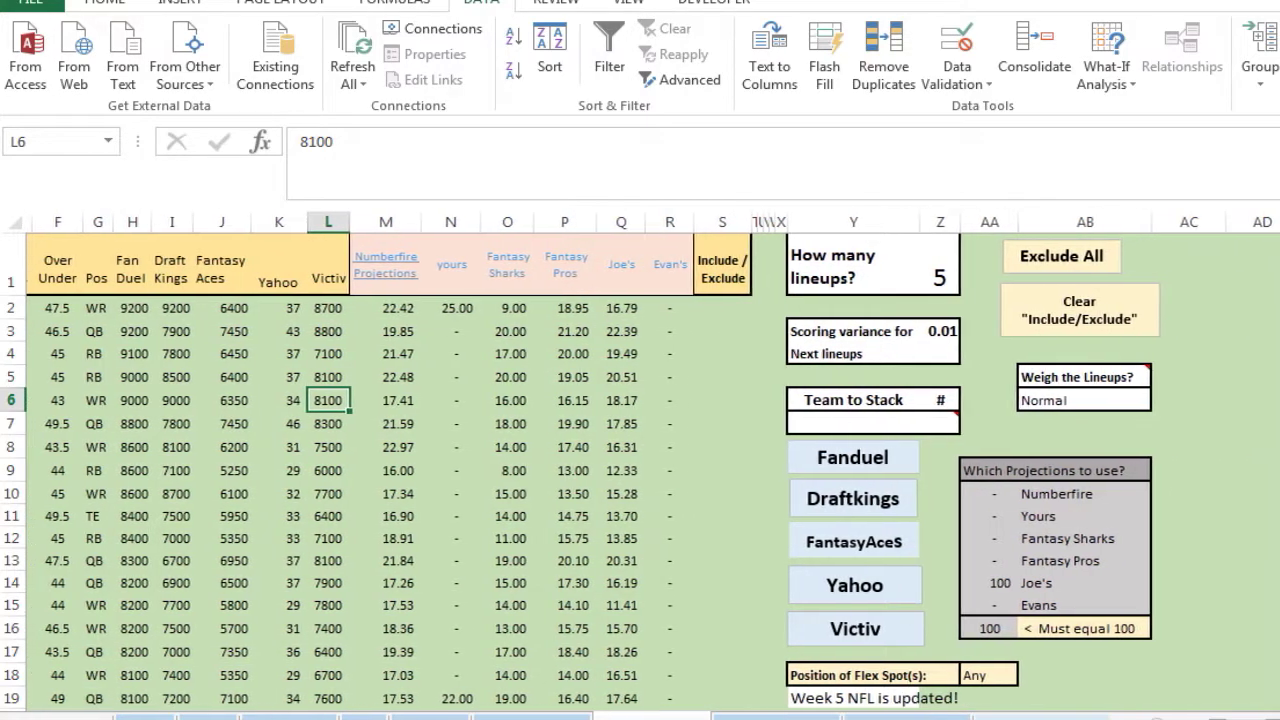
{"action": "left_click", "coordinate": [934, 280]}
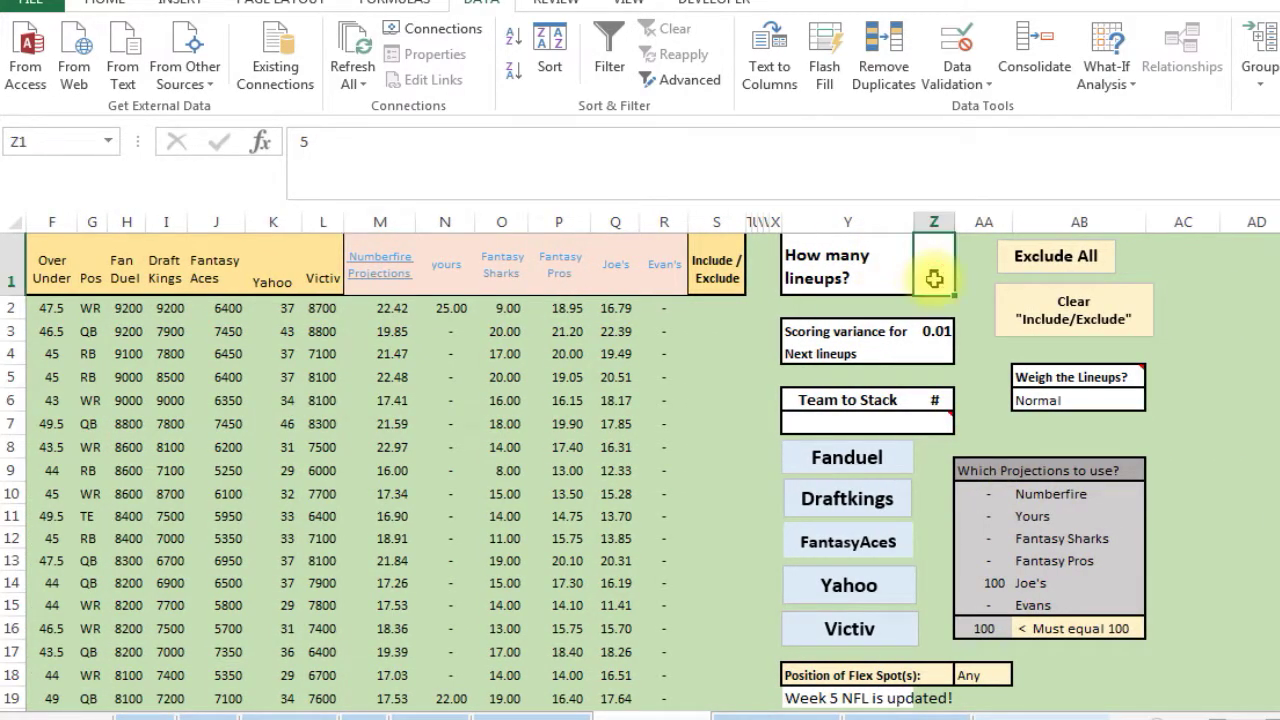
{"action": "left_click", "coordinate": [935, 333]}
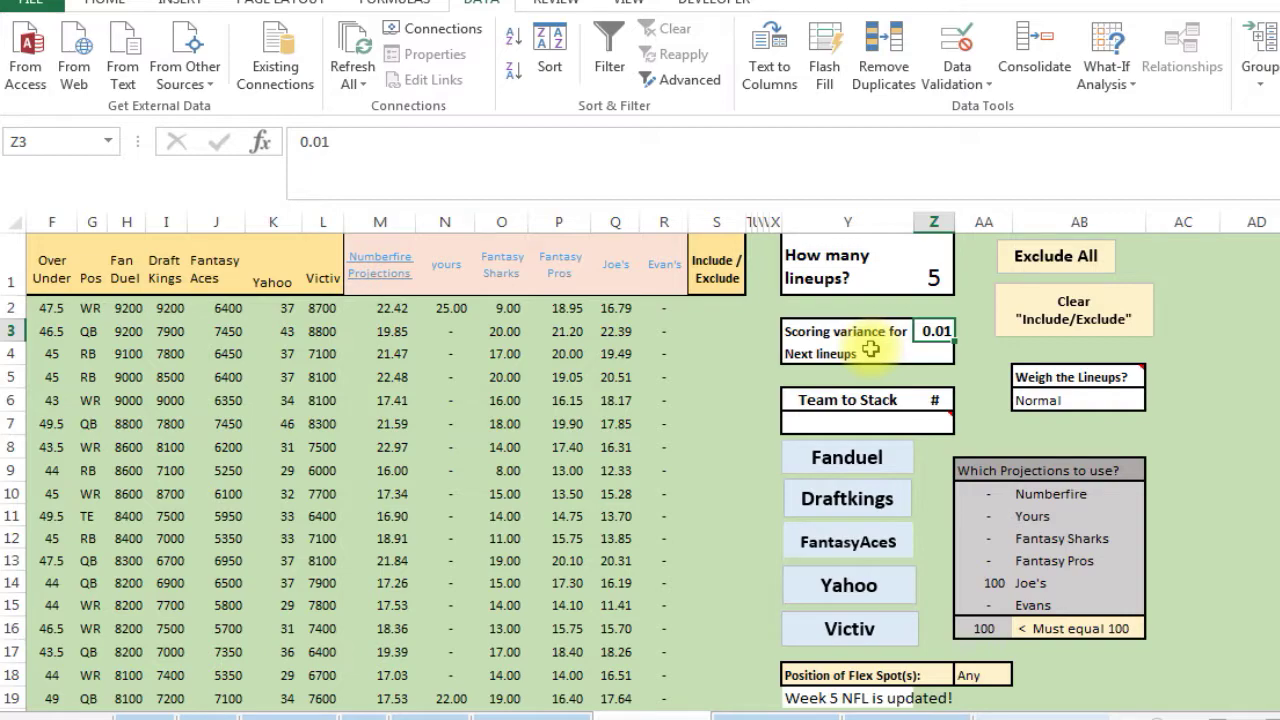
Step: Review the available teams in Team to Stack and the note on the maximum number of players per team
{"action": "left_click", "coordinate": [829, 423]}
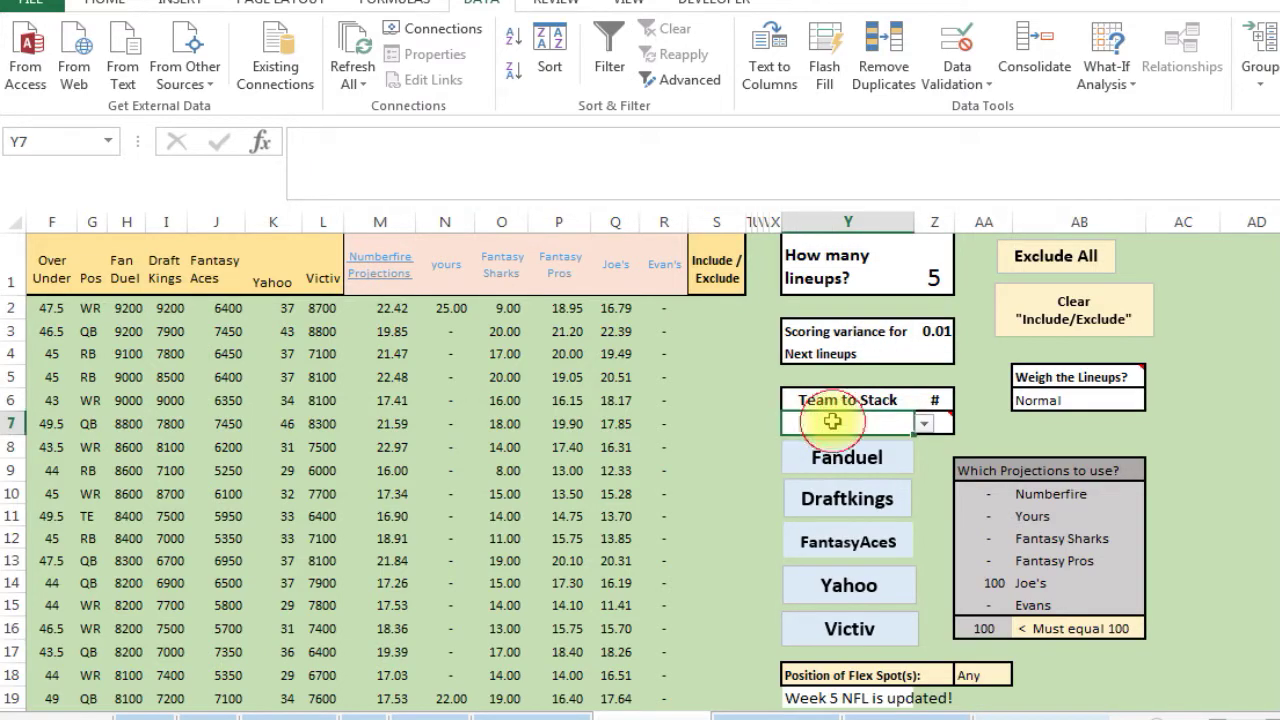
{"action": "left_click", "coordinate": [926, 425]}
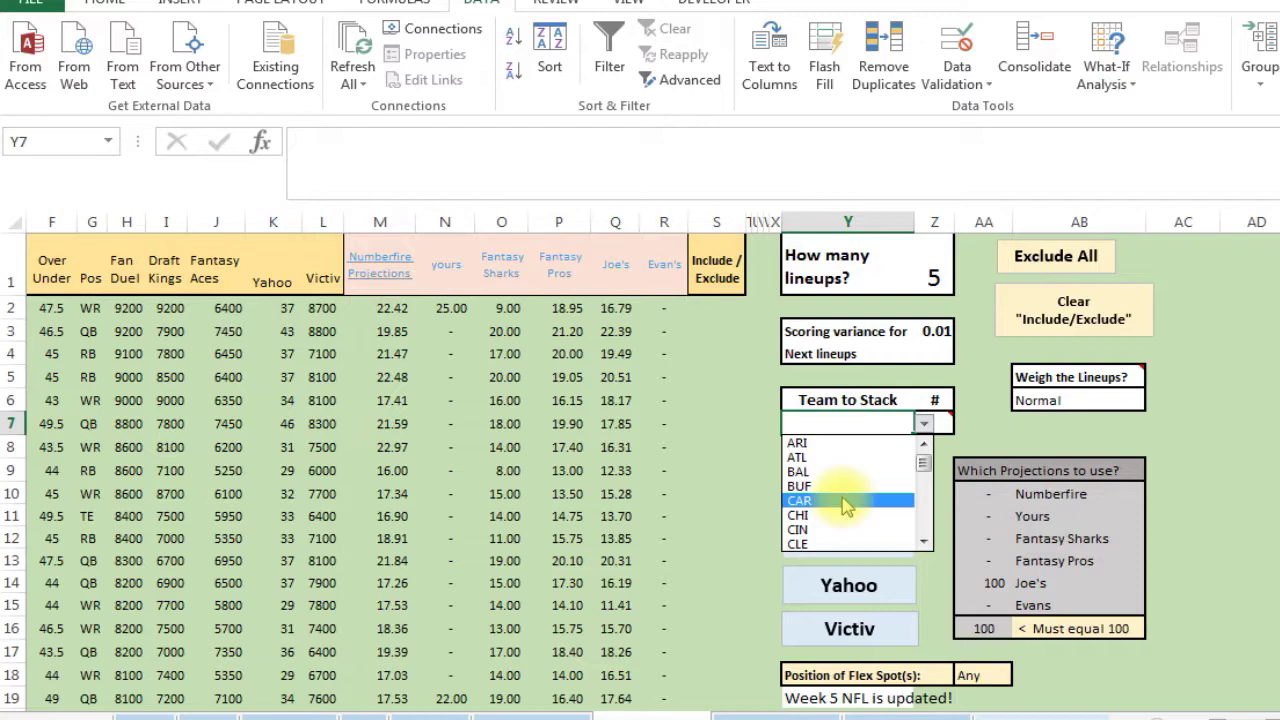
{"action": "key", "text": "Escape"}
{"action": "left_click", "coordinate": [943, 424]}
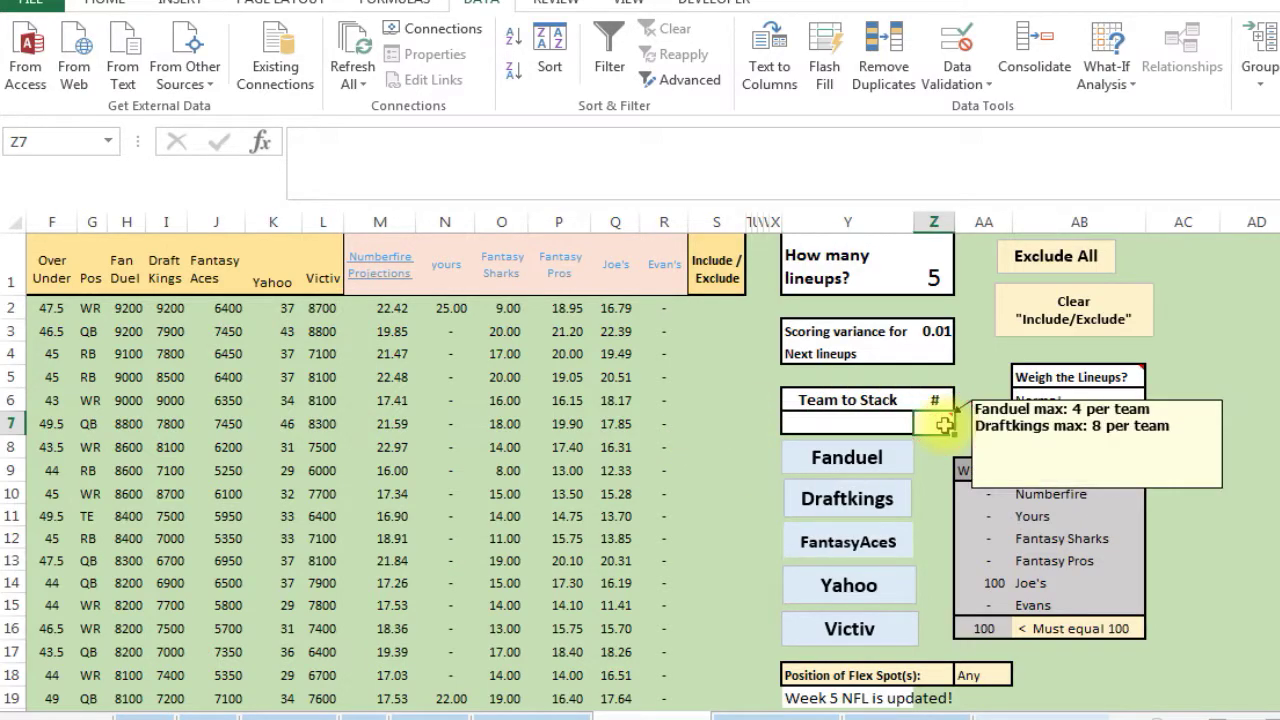
{"action": "left_click", "coordinate": [988, 367]}
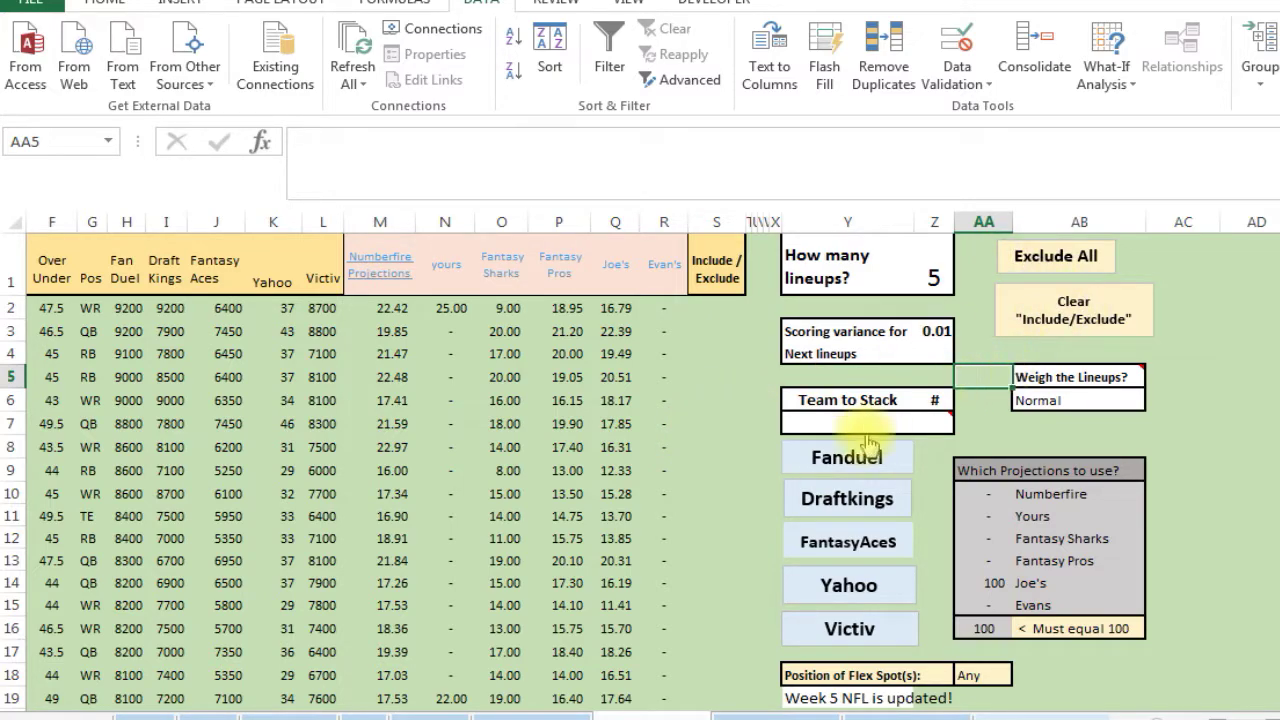
Step: Try the High Risk and Cash Game options for Weigh the Lineups?
{"action": "left_click", "coordinate": [1060, 401]}
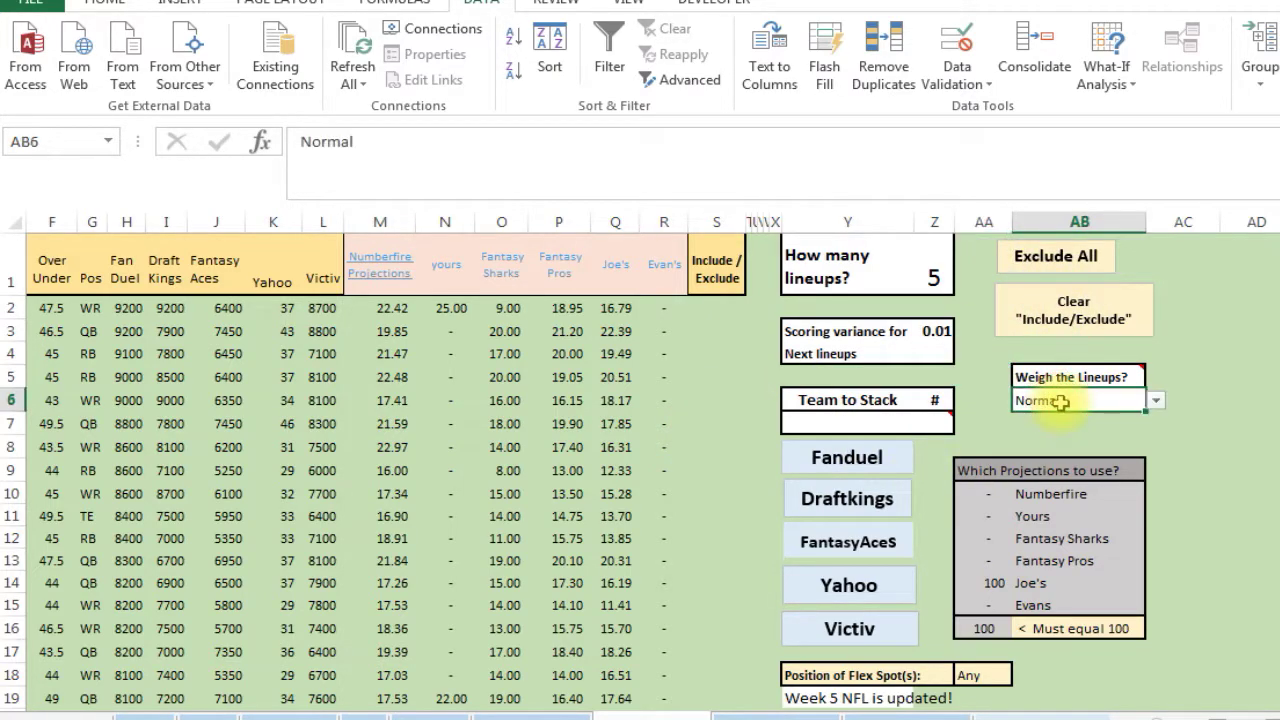
{"action": "left_click", "coordinate": [1155, 401]}
{"action": "left_click", "coordinate": [1114, 425]}
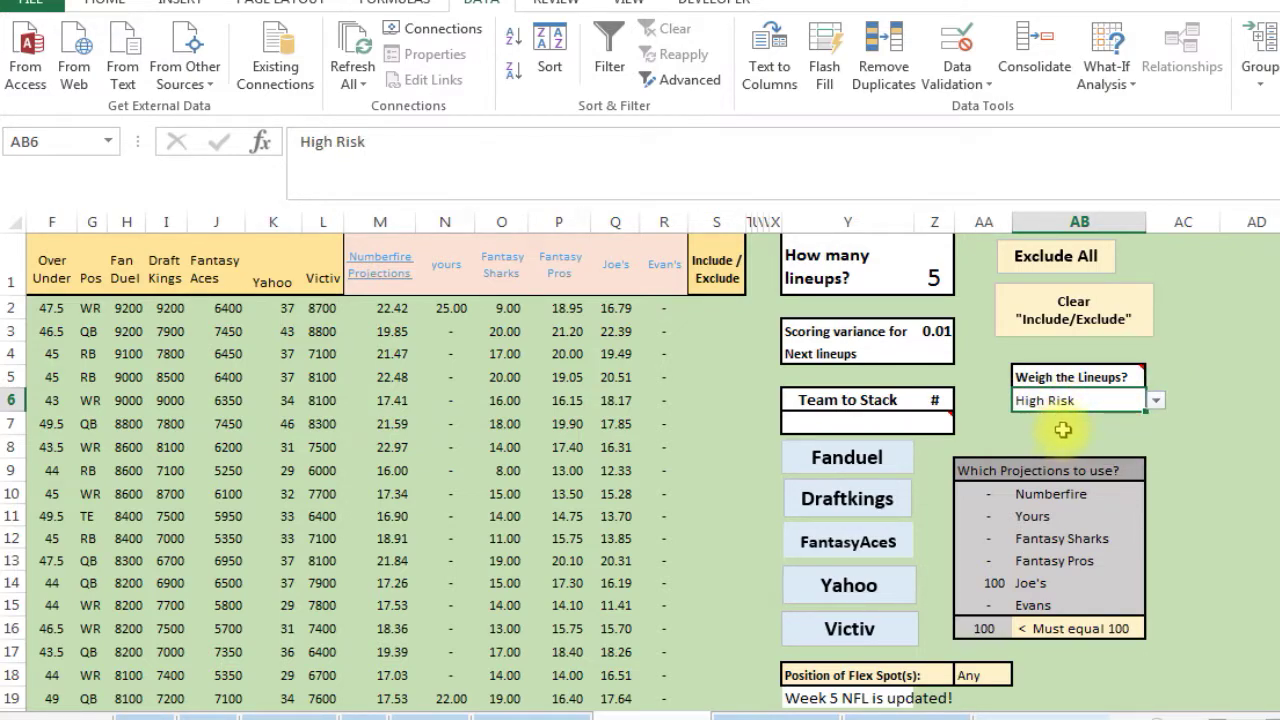
{"action": "left_click", "coordinate": [1157, 402]}
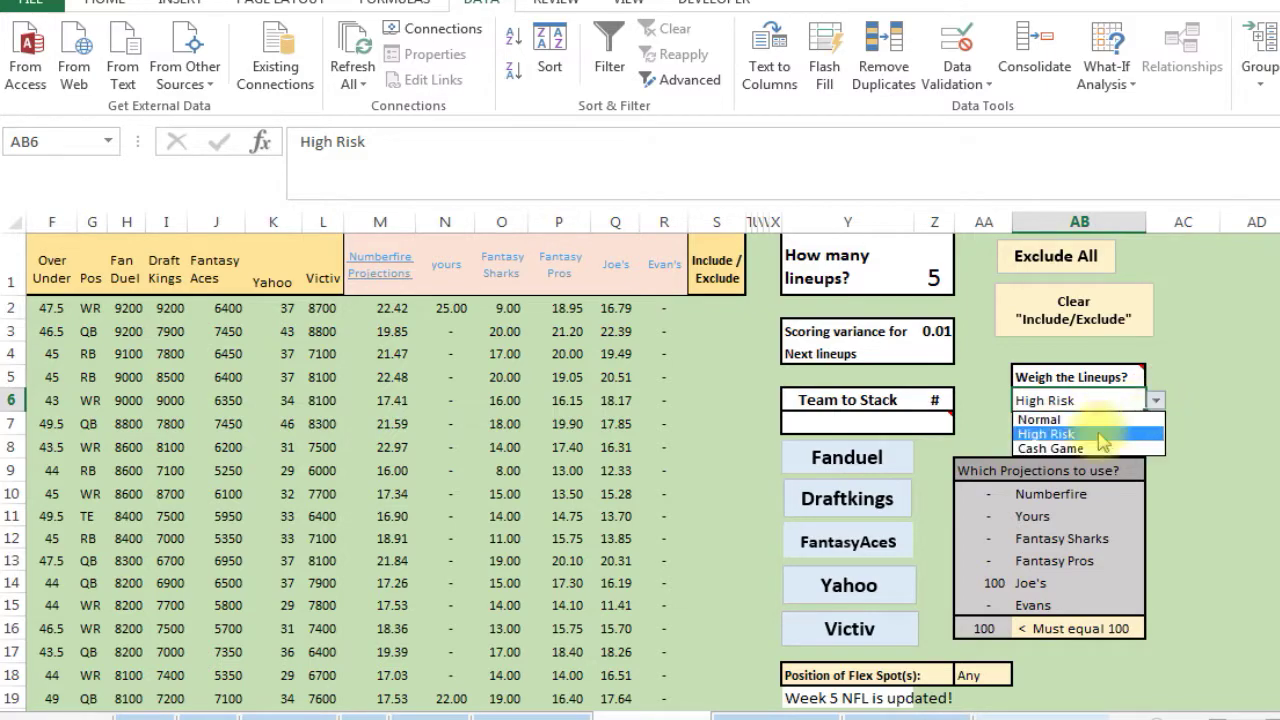
{"action": "left_click", "coordinate": [1095, 449]}
{"action": "left_click", "coordinate": [1063, 425]}
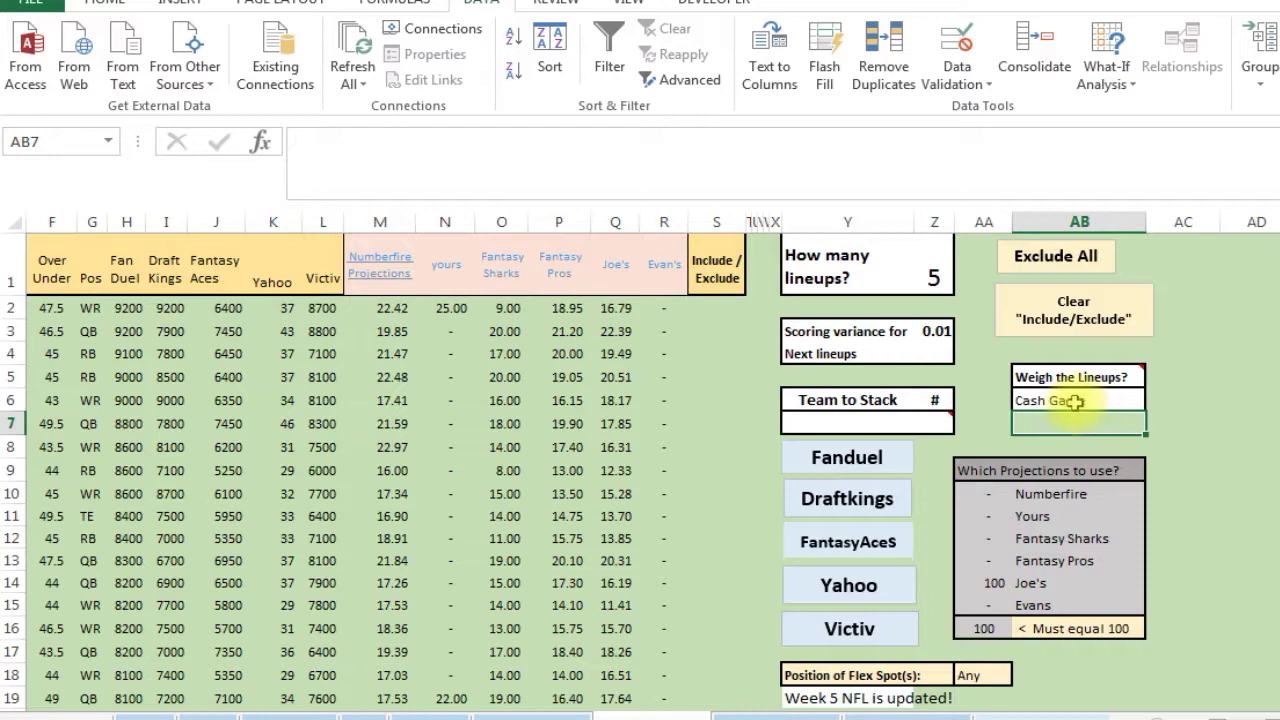
Step: Restore Weigh the Lineups? to Normal
{"action": "left_click", "coordinate": [1066, 400]}
{"action": "left_click", "coordinate": [1155, 403]}
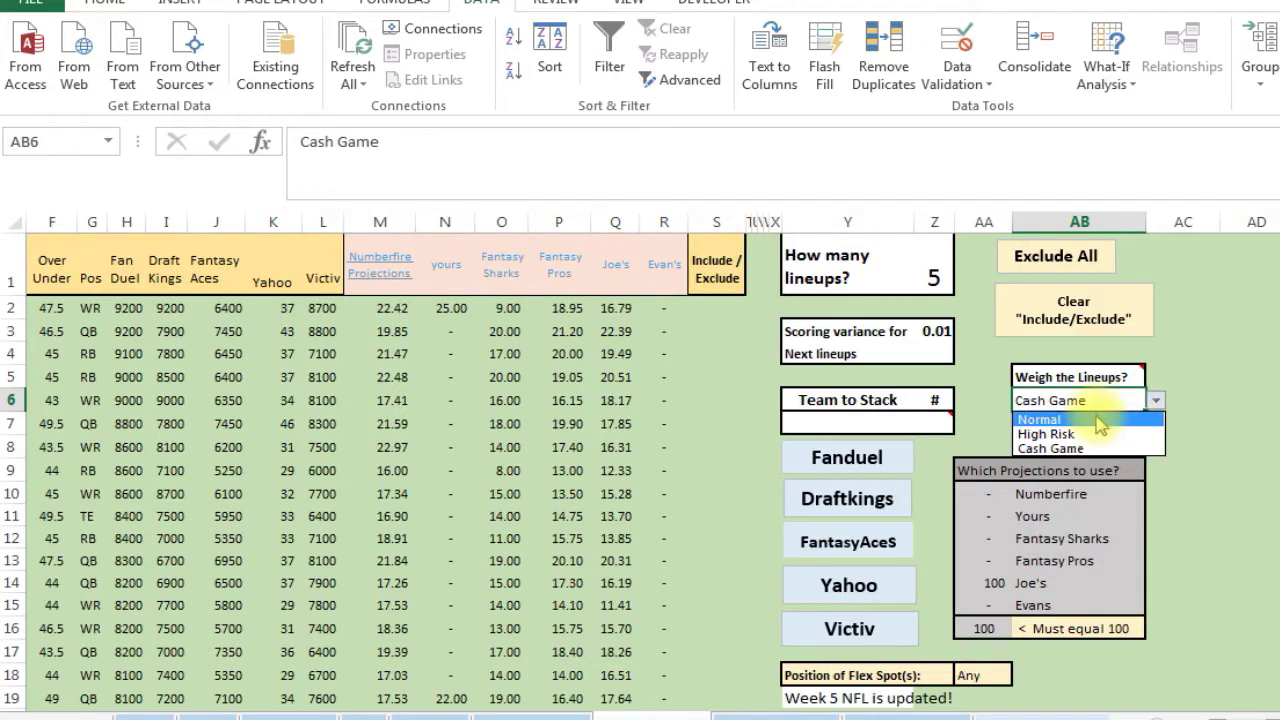
{"action": "left_click", "coordinate": [1052, 416]}
{"action": "left_click", "coordinate": [1053, 425]}
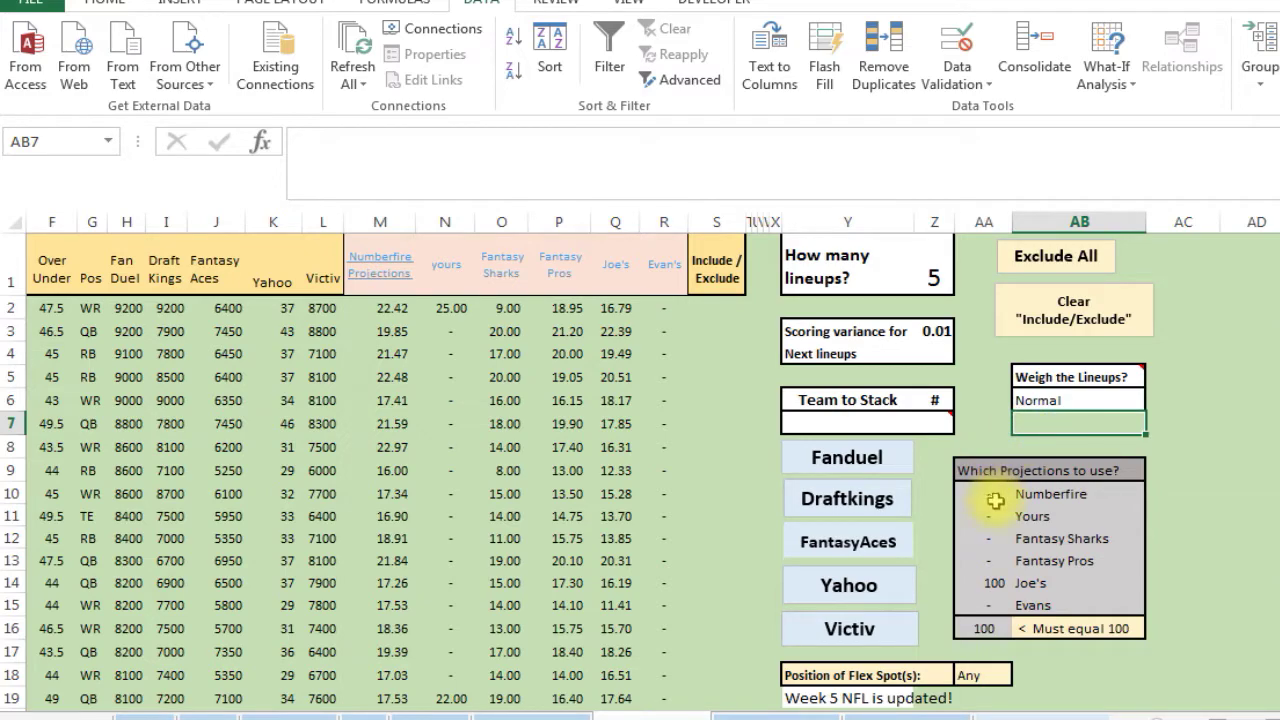
Step: Set the weight of Joe's projections to 50 in the Which Projections to use? table
{"action": "scroll", "coordinate": [999, 432], "scroll_direction": "down", "scroll_amount": 1}
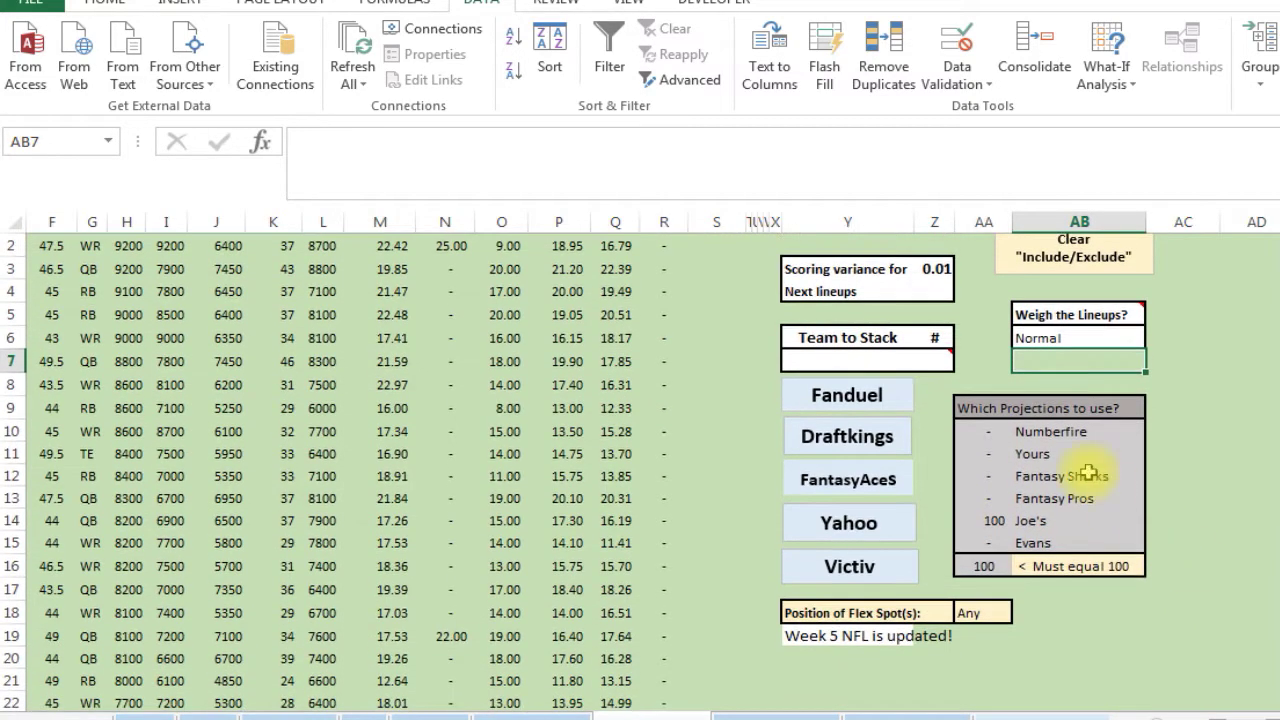
{"action": "left_click", "coordinate": [989, 431]}
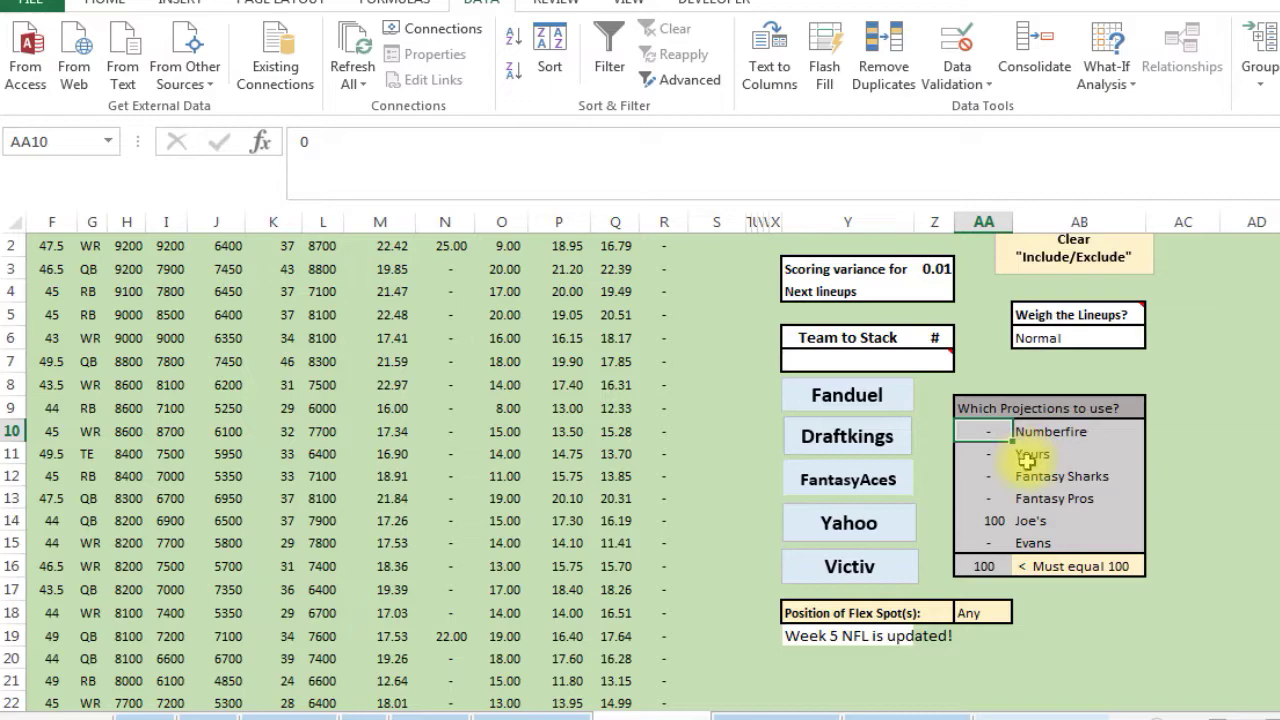
{"action": "left_click", "coordinate": [1025, 476]}
{"action": "left_click", "coordinate": [1031, 500]}
{"action": "left_click", "coordinate": [990, 522]}
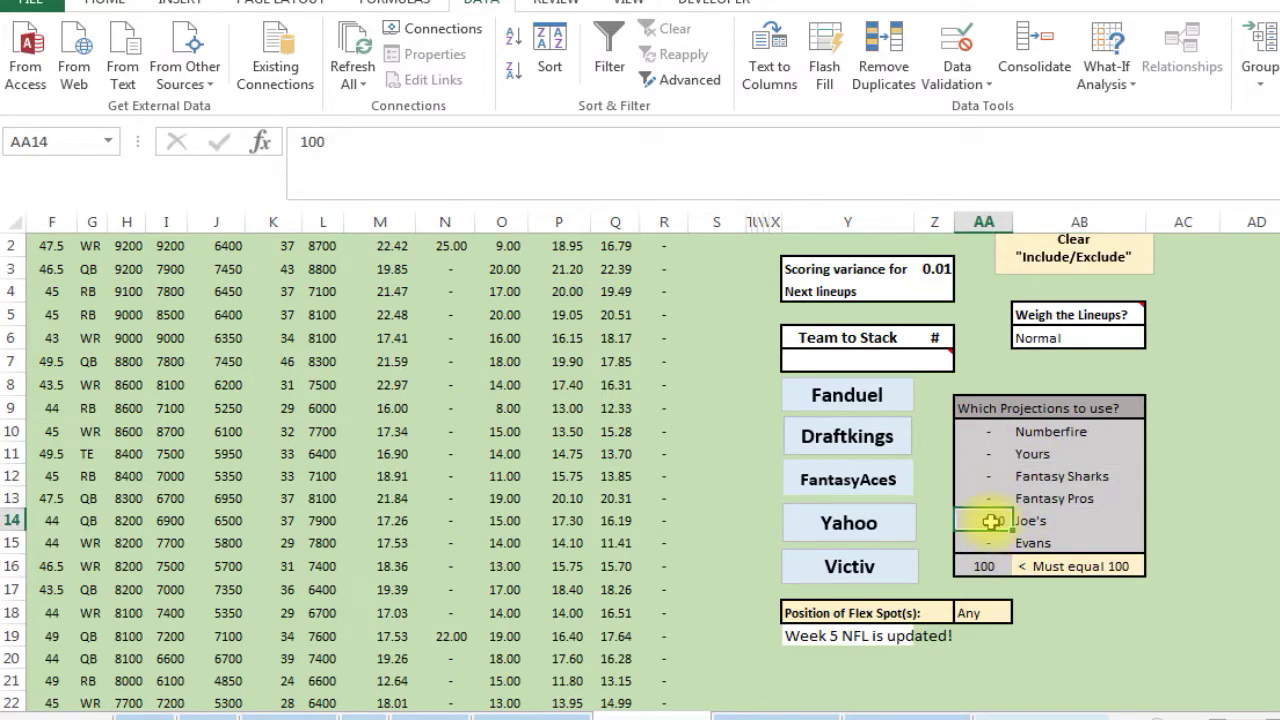
{"action": "type", "text": "50"}
{"action": "key", "text": "Return"}
Step: Set the weight of the Numberfire projections to 50
{"action": "key", "text": "Up"}
{"action": "key", "text": "Up"}
{"action": "key", "text": "Up"}
{"action": "key", "text": "Up"}
{"action": "key", "text": "Up"}
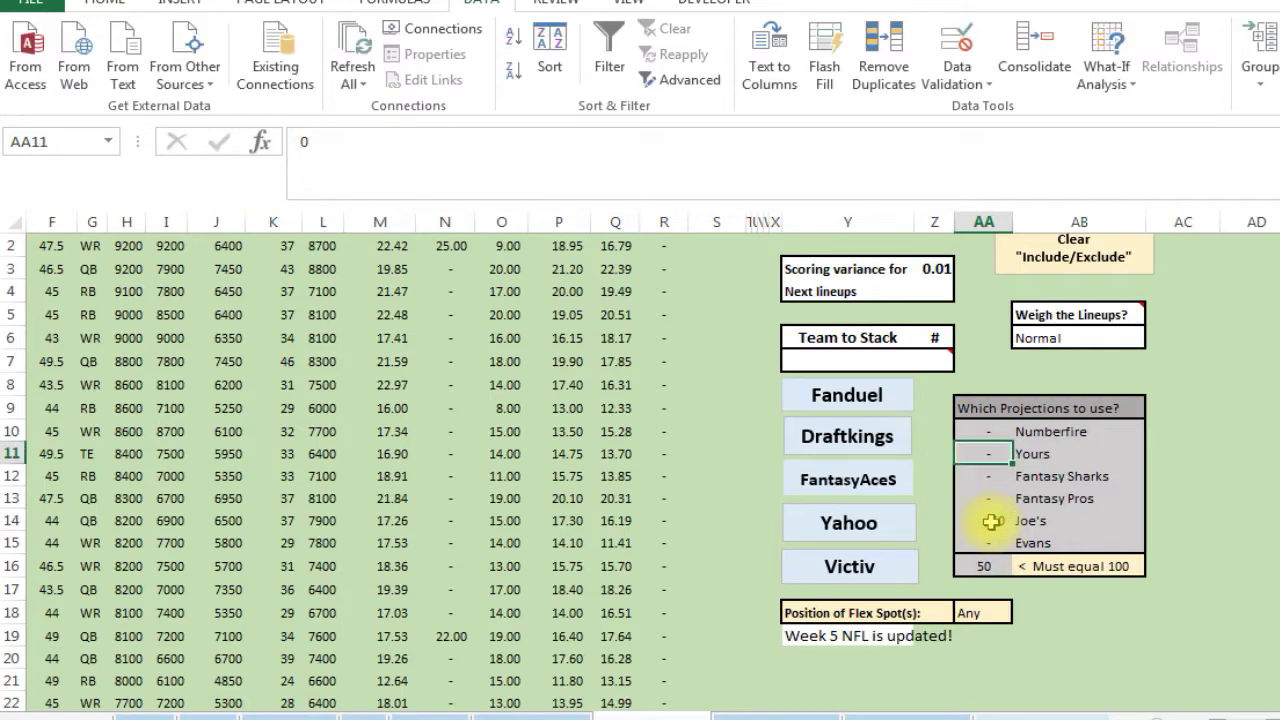
{"action": "type", "text": "50"}
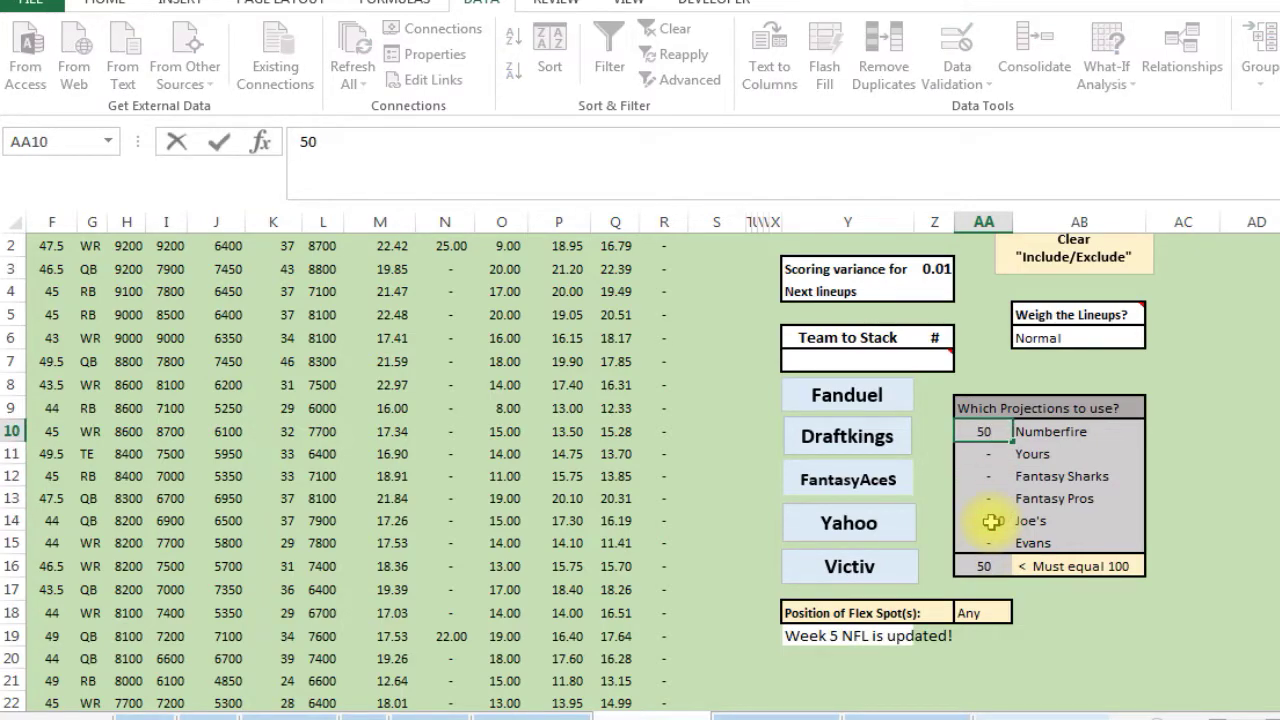
{"action": "left_click", "coordinate": [991, 521]}
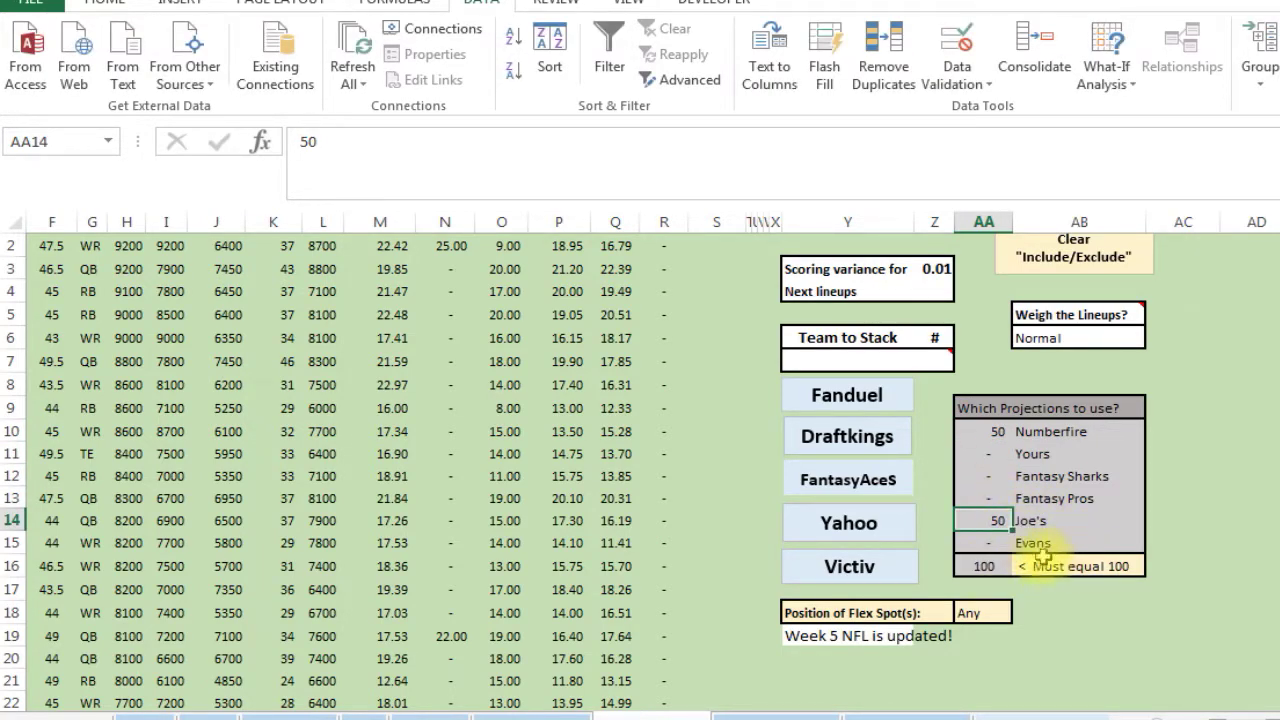
Step: Review the position choices for the Position of Flex Spot(s) setting without changing the selection
{"action": "left_click", "coordinate": [838, 640]}
{"action": "left_click", "coordinate": [840, 614]}
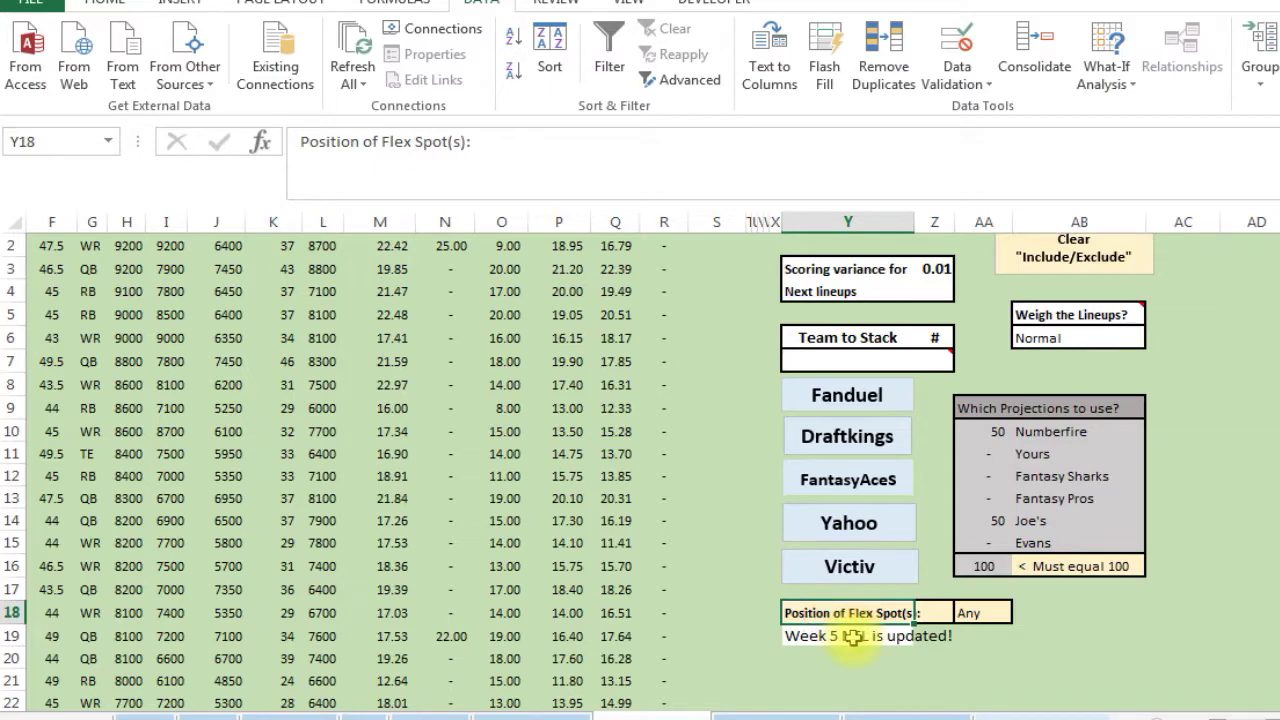
{"action": "left_click", "coordinate": [852, 638]}
{"action": "left_click", "coordinate": [860, 614]}
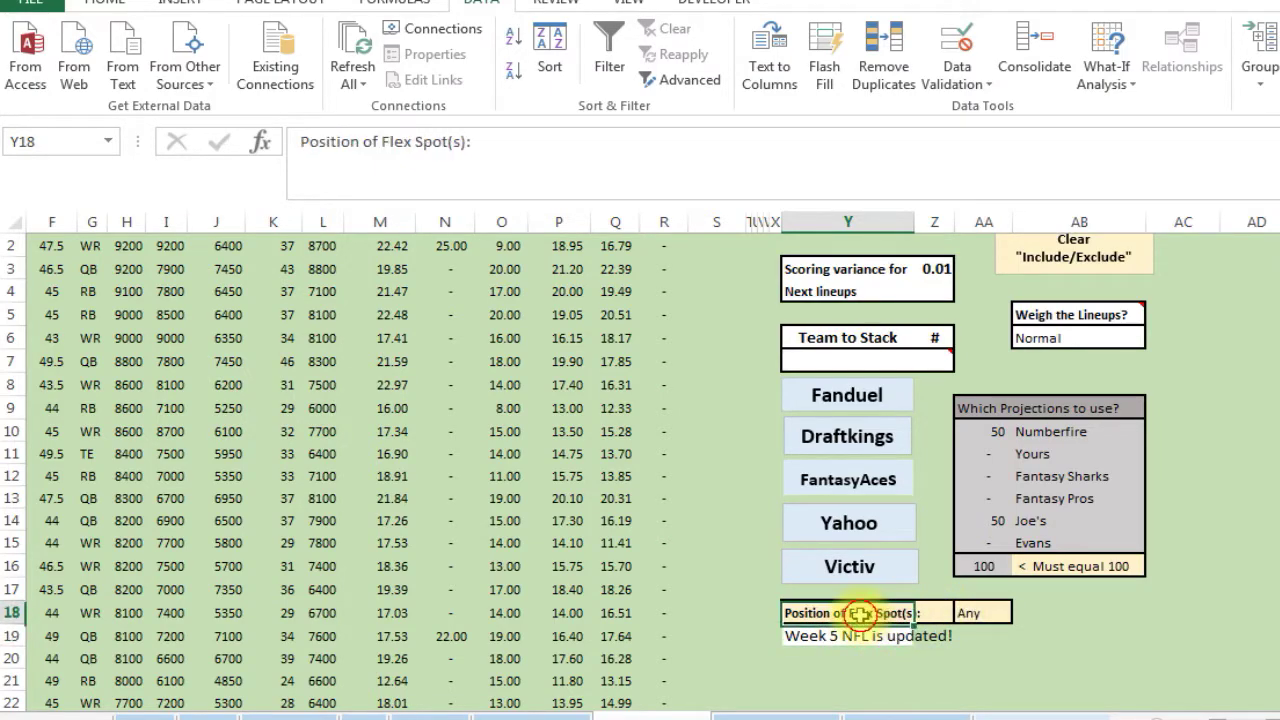
{"action": "left_click", "coordinate": [855, 636]}
{"action": "left_click", "coordinate": [875, 613]}
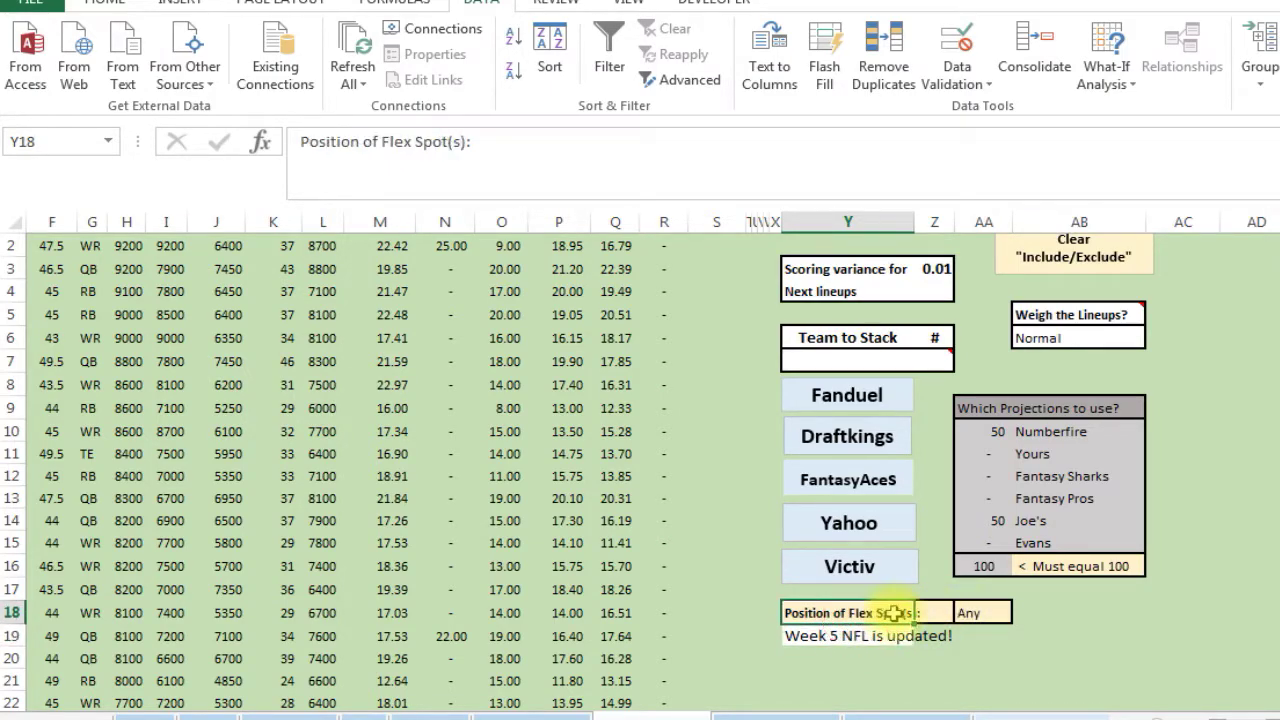
{"action": "left_click", "coordinate": [984, 610]}
{"action": "left_click", "coordinate": [1022, 613]}
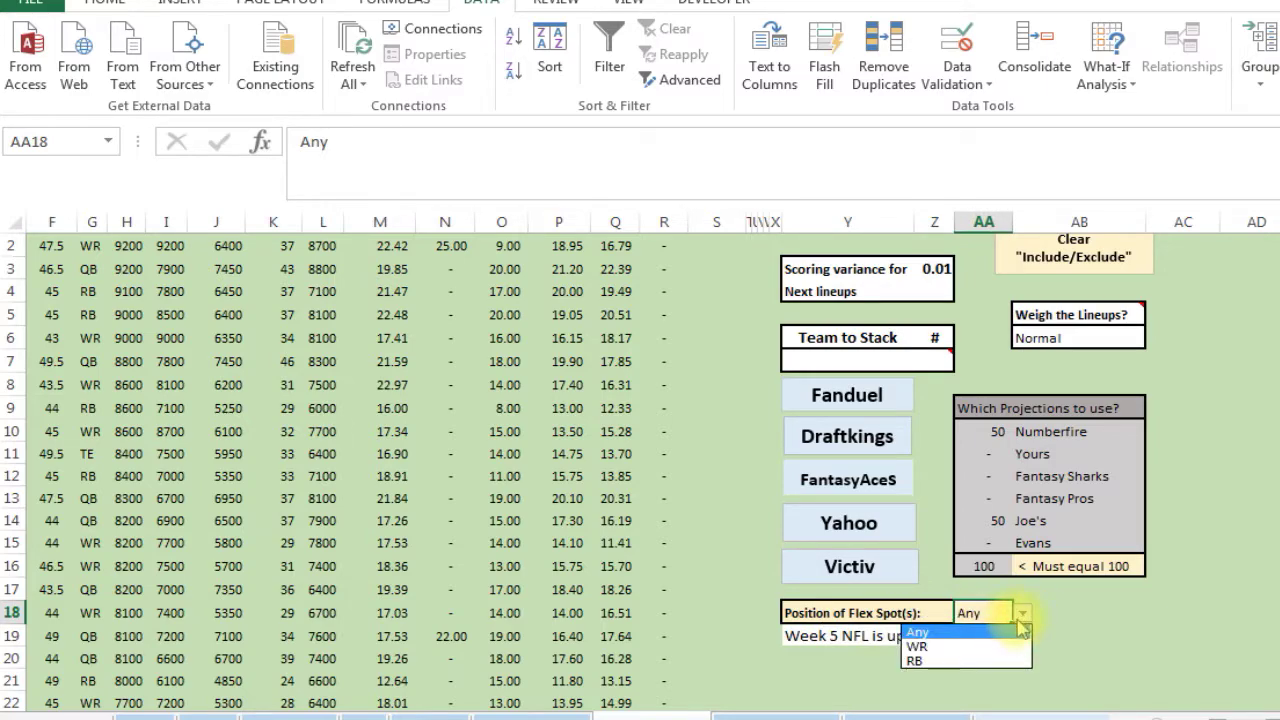
{"action": "left_click", "coordinate": [1103, 612]}
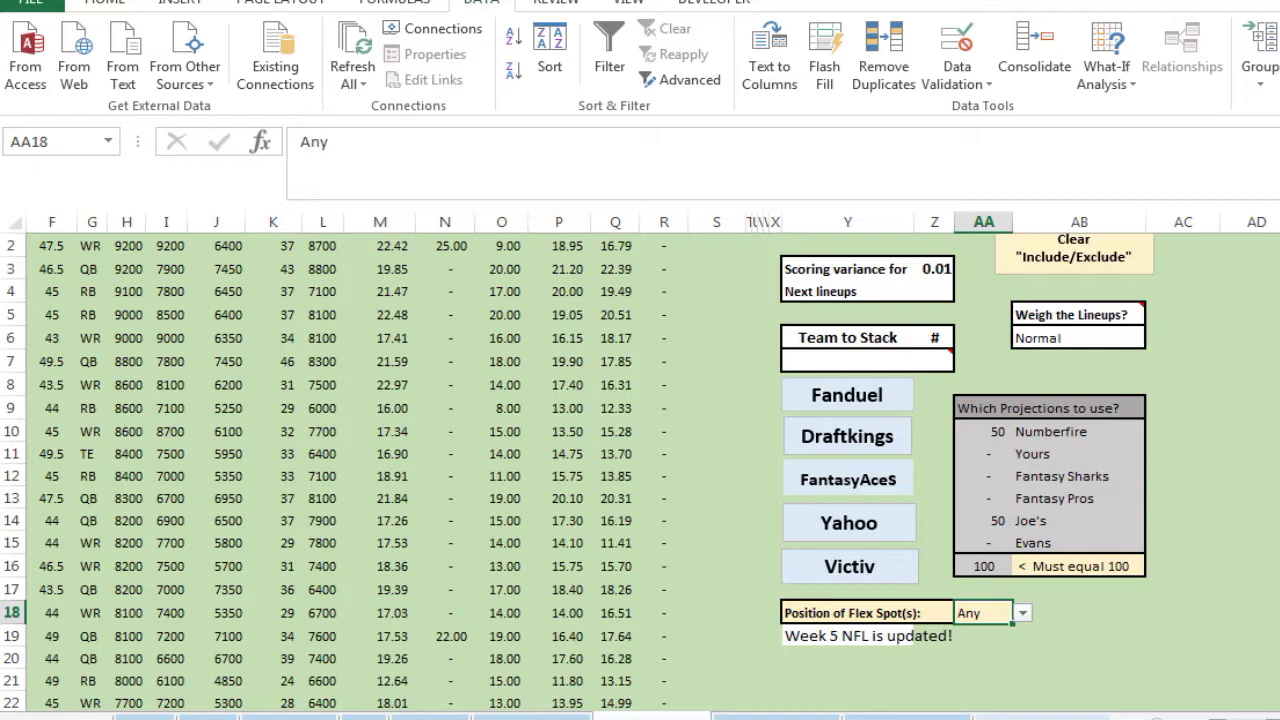
Step: Mark Matt Forte as Include in the Include / Exclude column of the player list
{"action": "scroll", "coordinate": [716, 401], "scroll_direction": "up", "scroll_amount": 1}
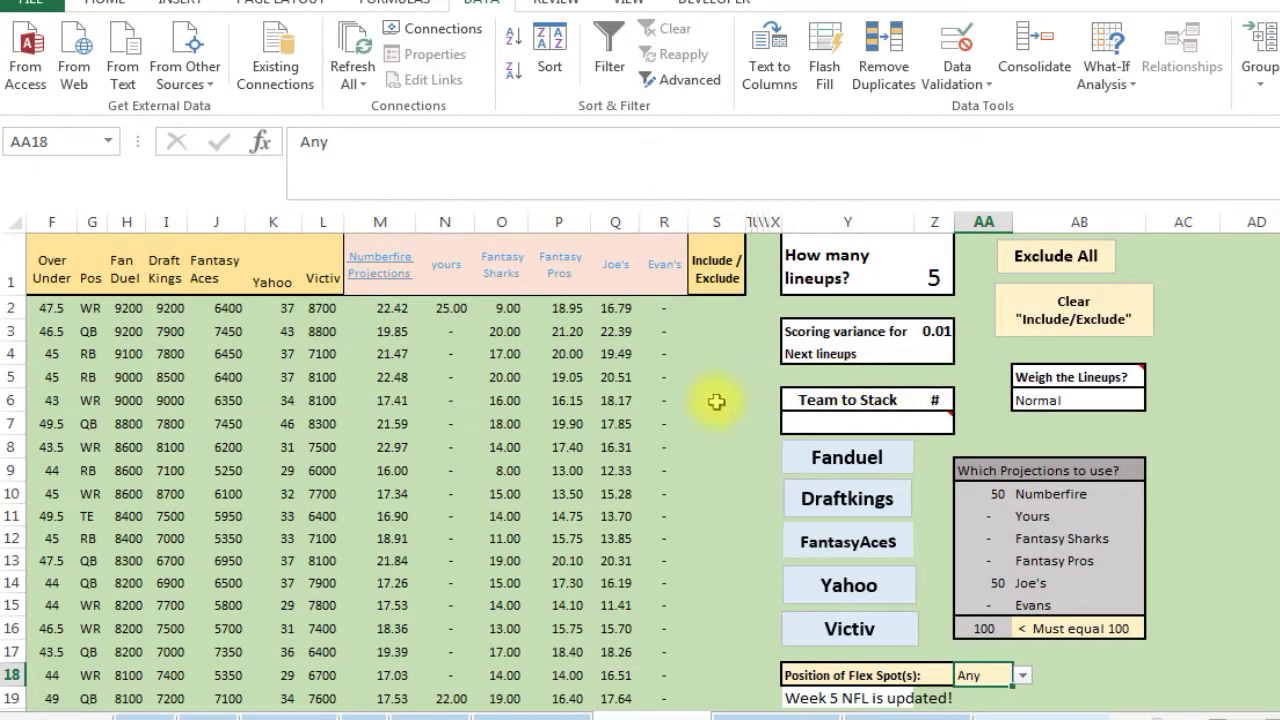
{"action": "left_click", "coordinate": [716, 401]}
{"action": "key", "text": "Left"}
{"action": "key", "text": "Left"}
{"action": "key", "text": "Left"}
{"action": "key", "text": "Left"}
{"action": "key", "text": "Left"}
{"action": "key", "text": "Left"}
{"action": "key", "text": "Left"}
{"action": "key", "text": "Left"}
{"action": "key", "text": "Left"}
{"action": "key", "text": "Left"}
{"action": "key", "text": "Left"}
{"action": "key", "text": "Left"}
{"action": "key", "text": "Left"}
{"action": "key", "text": "Left"}
{"action": "key", "text": "Left"}
{"action": "key", "text": "Left"}
{"action": "key", "text": "Left"}
{"action": "key", "text": "Left"}
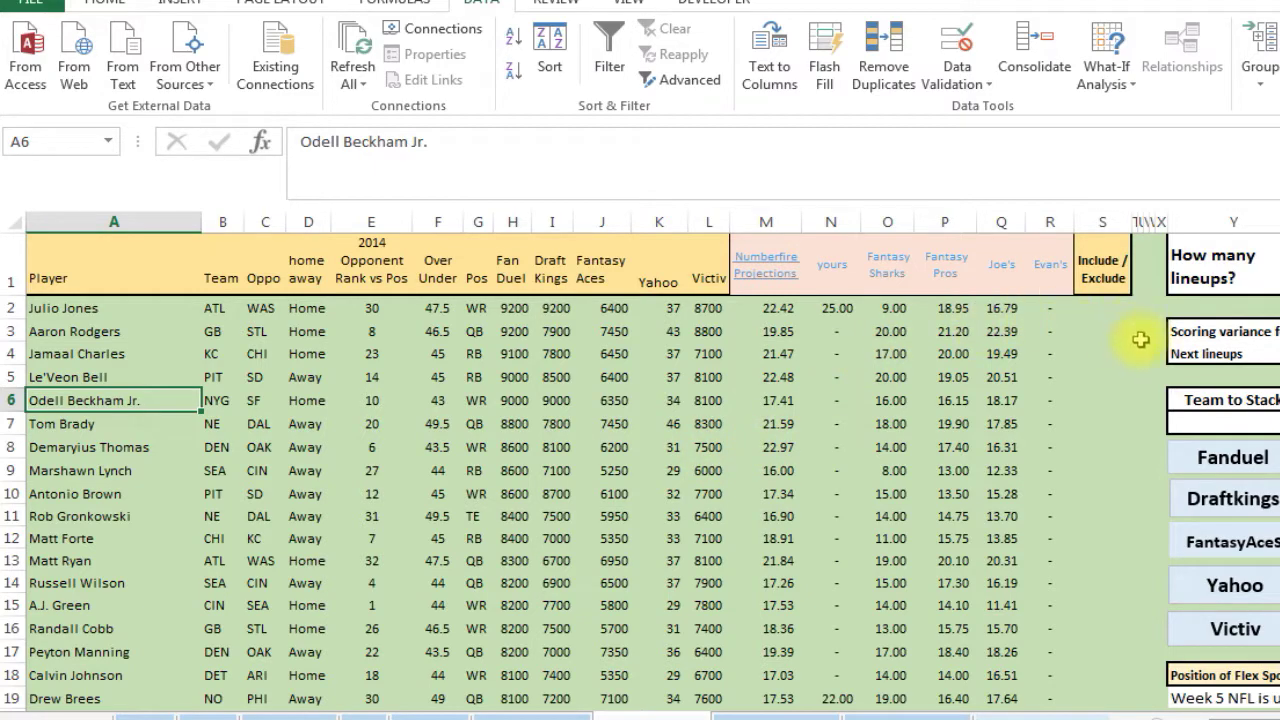
{"action": "left_click", "coordinate": [1099, 540]}
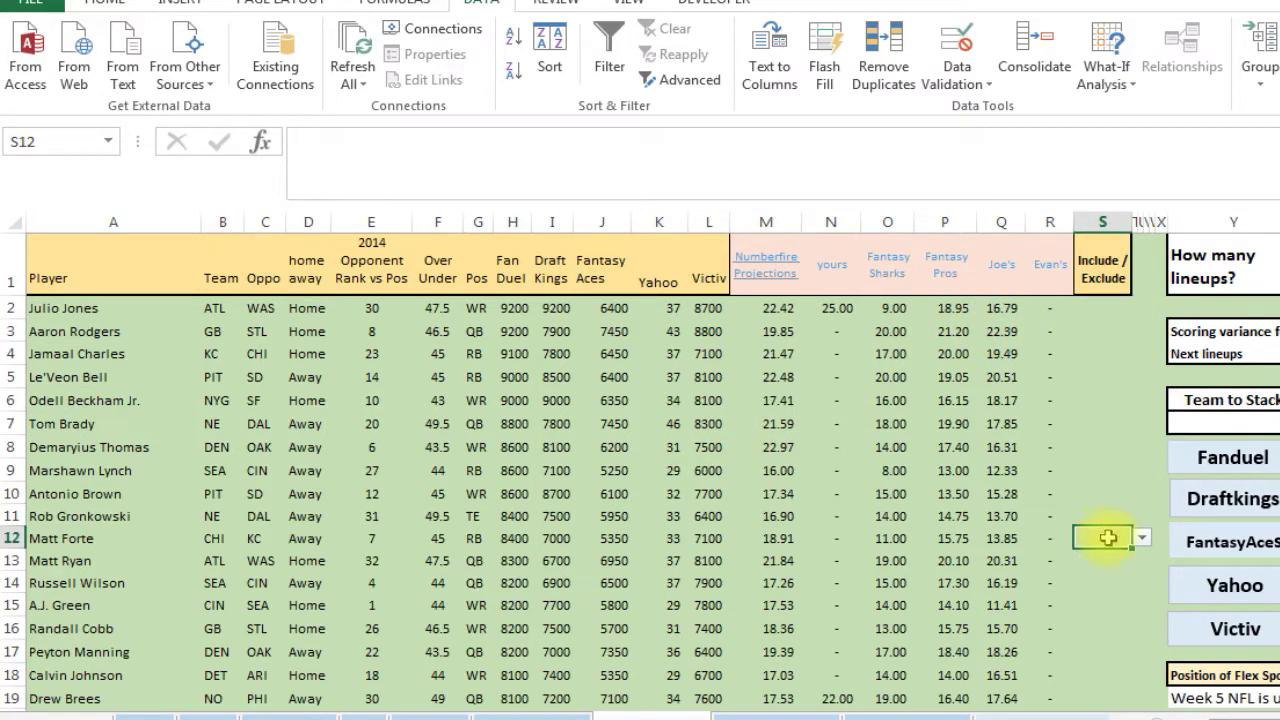
{"action": "left_click", "coordinate": [1142, 545]}
{"action": "left_click", "coordinate": [1095, 552]}
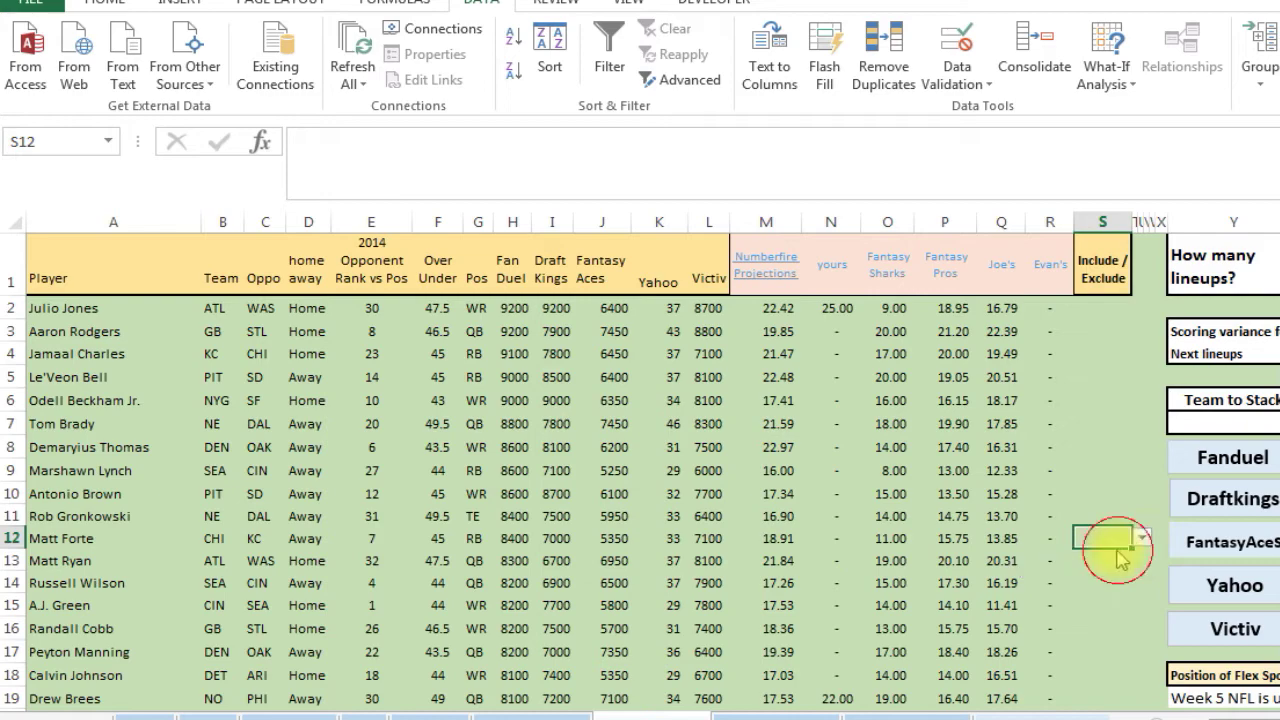
Step: Mark Odell Beckham Jr. as Exclude in the Include / Exclude column of the player list
{"action": "left_click", "coordinate": [1104, 398]}
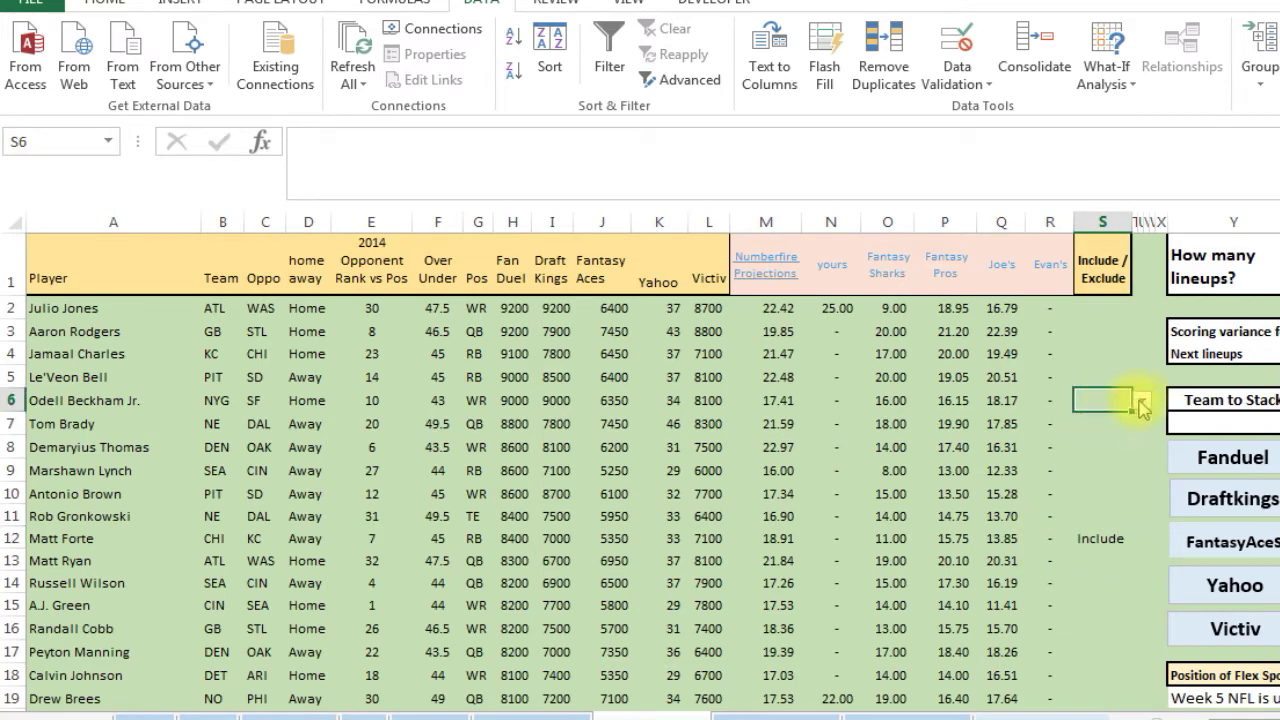
{"action": "left_click", "coordinate": [1142, 400]}
{"action": "left_click", "coordinate": [1080, 428]}
{"action": "left_click", "coordinate": [1062, 442]}
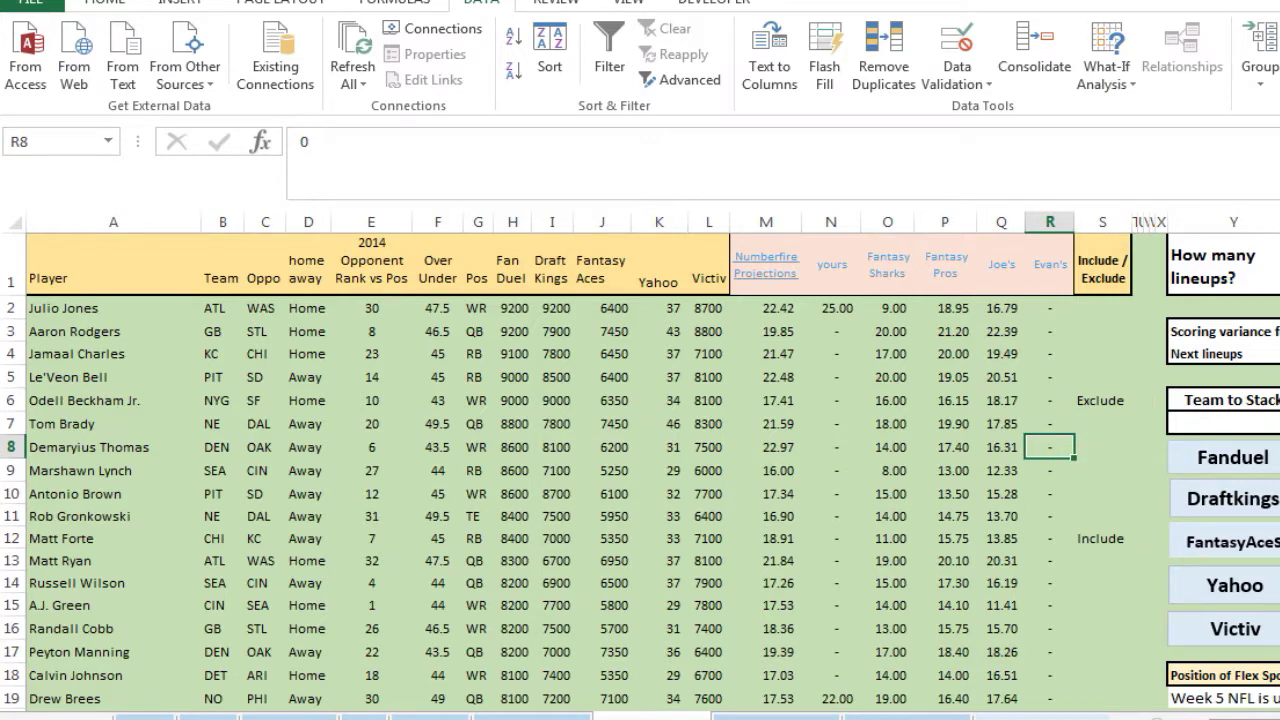
Step: Open the Lineups sheet and examine the players and the salary total of Lineup 1
{"action": "scroll", "coordinate": [650, 460], "scroll_direction": "right", "scroll_amount": 3}
{"action": "left_click", "coordinate": [955, 455]}
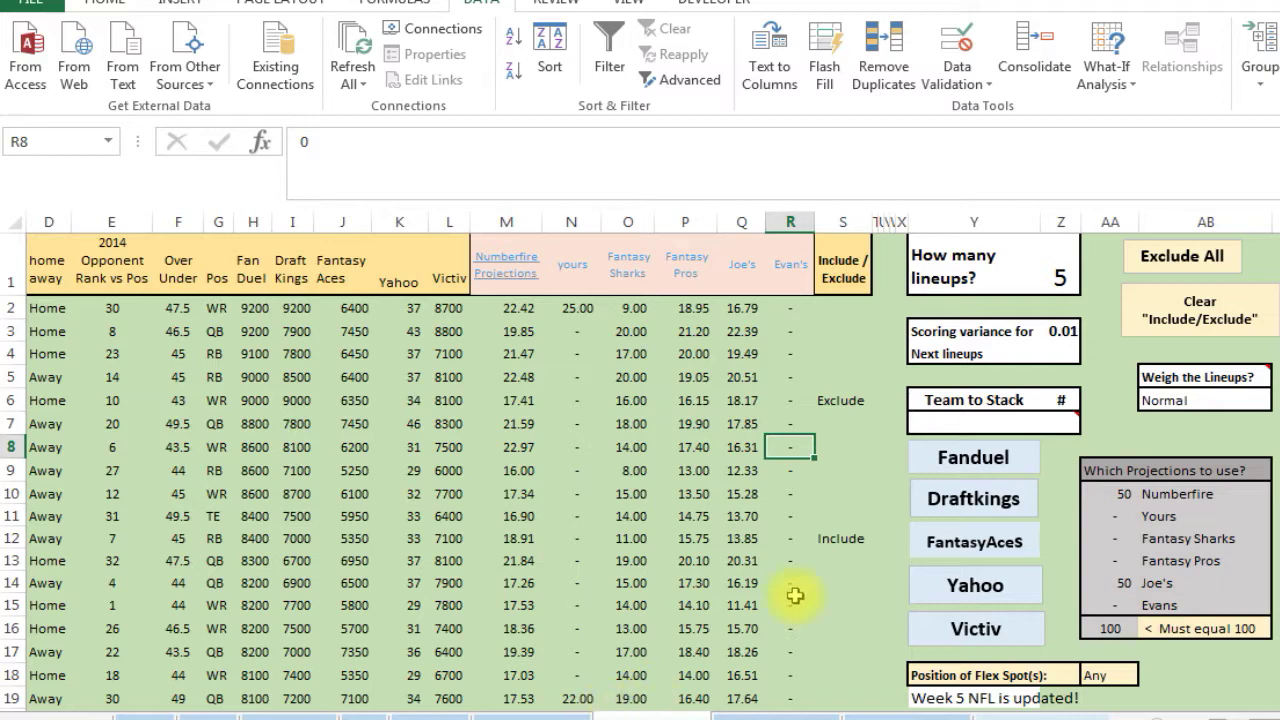
{"action": "left_click", "coordinate": [540, 714]}
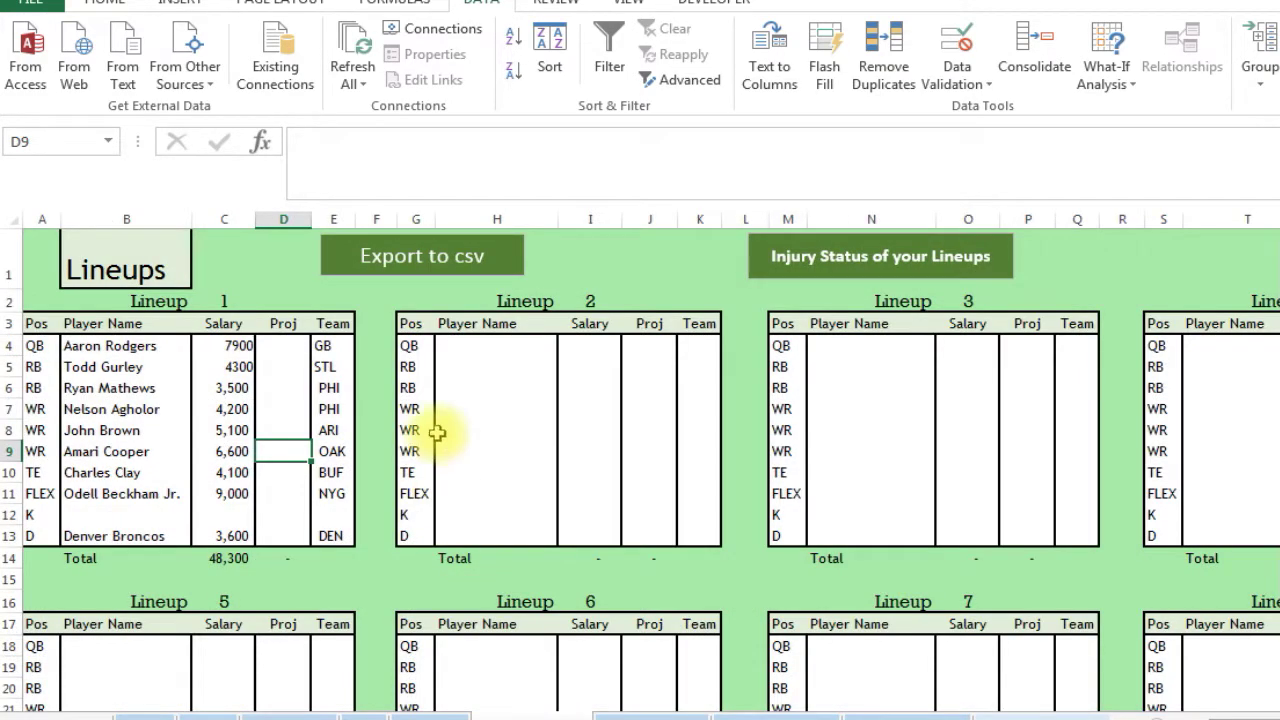
{"action": "left_click", "coordinate": [368, 537]}
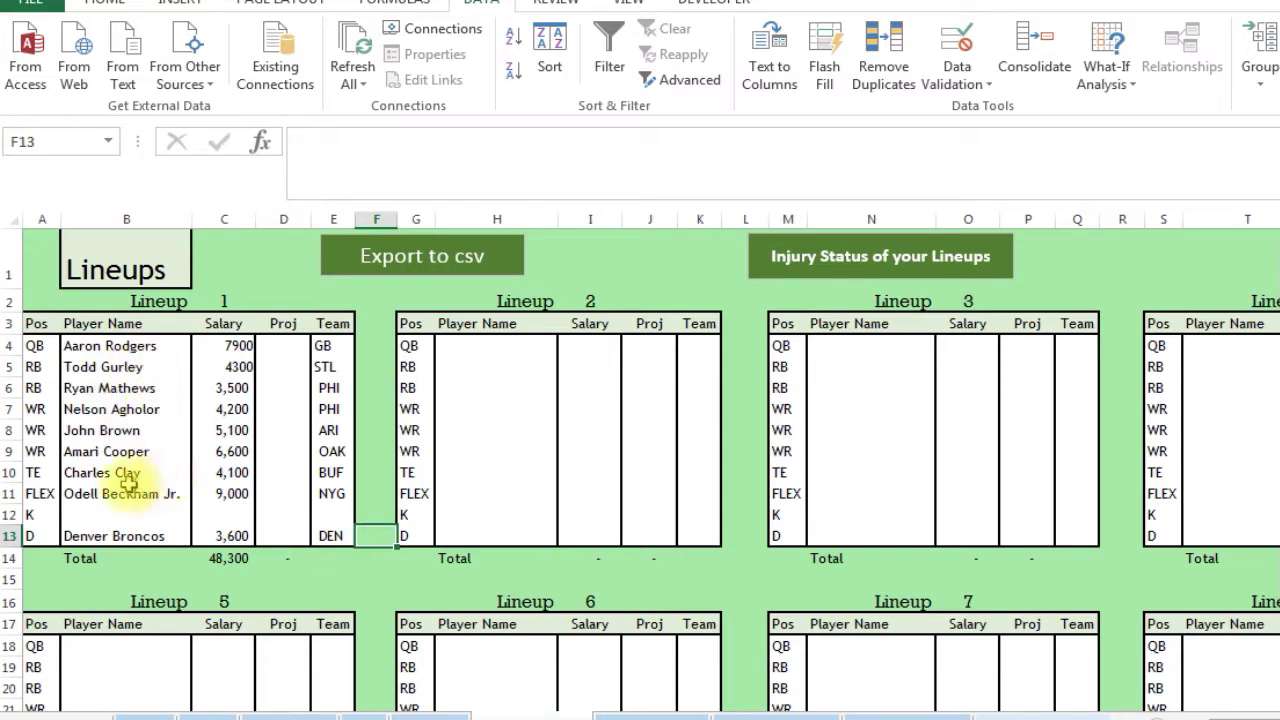
{"action": "left_click", "coordinate": [106, 366]}
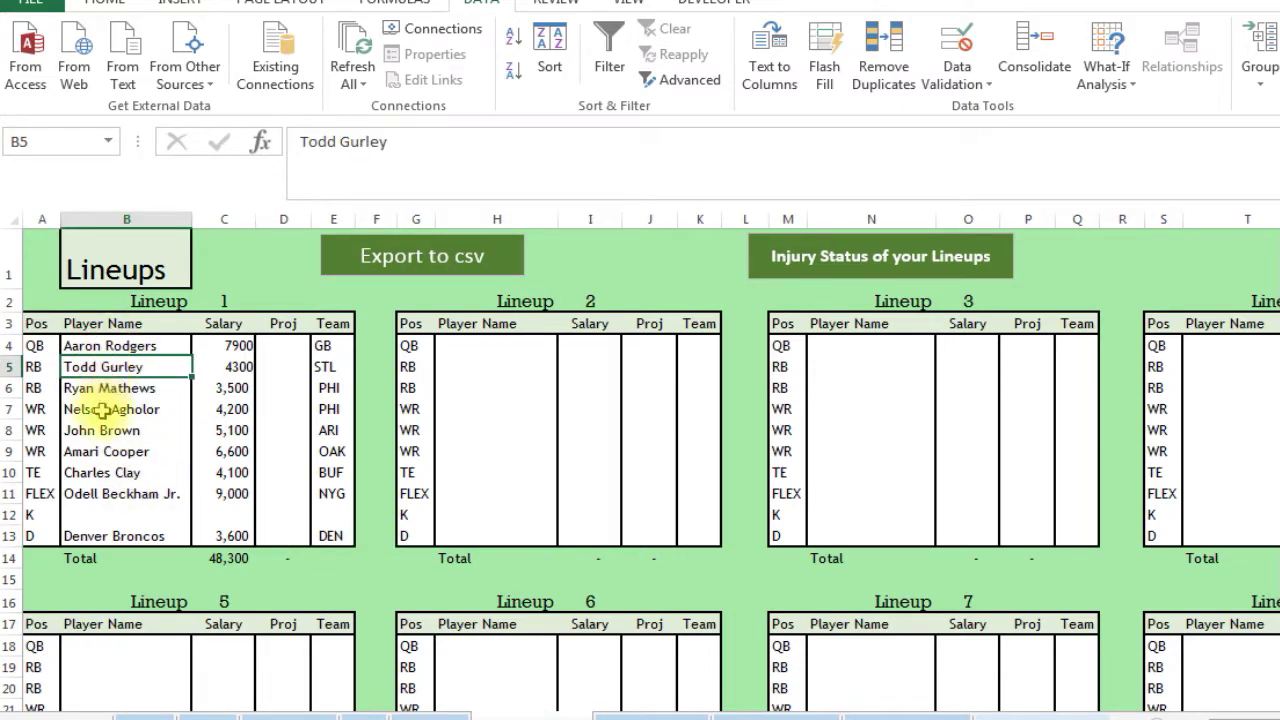
{"action": "left_click", "coordinate": [111, 390]}
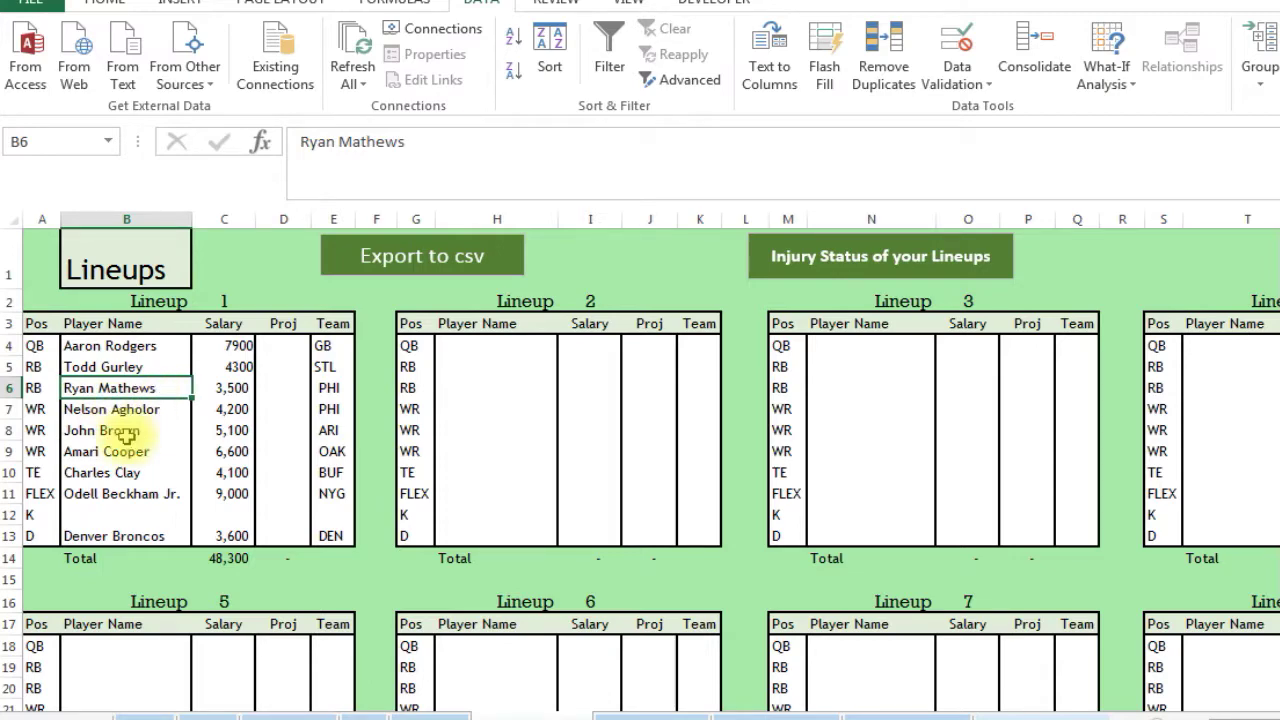
{"action": "left_click", "coordinate": [229, 557]}
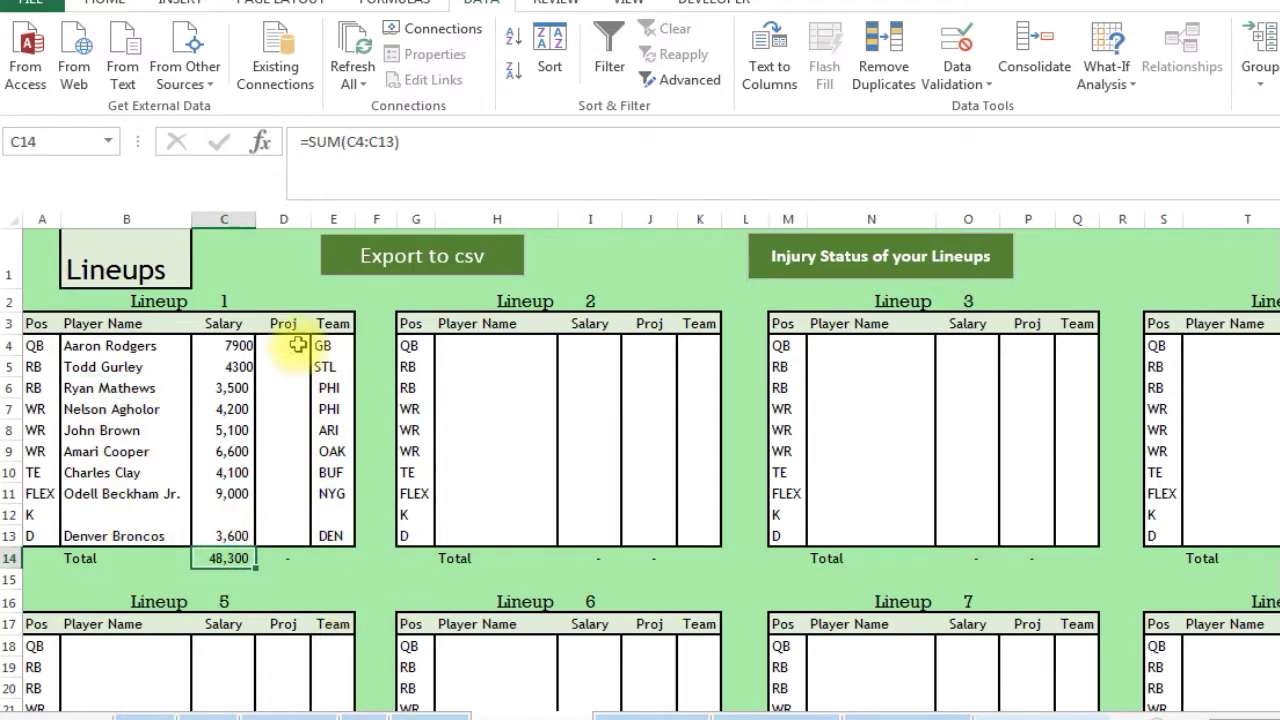
{"action": "left_click", "coordinate": [300, 303]}
{"action": "left_click", "coordinate": [295, 300]}
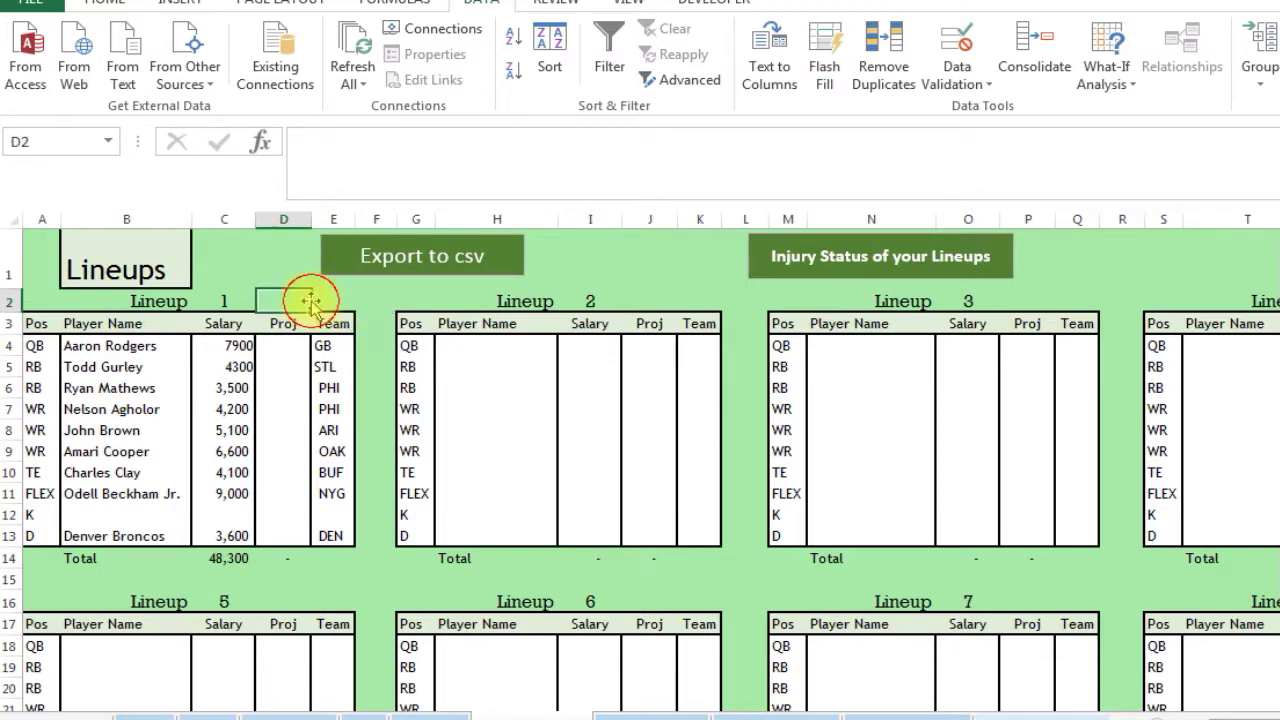
Step: Show the injury status of the lineups and review the status and explanatory text for each listed player
{"action": "left_click", "coordinate": [848, 258]}
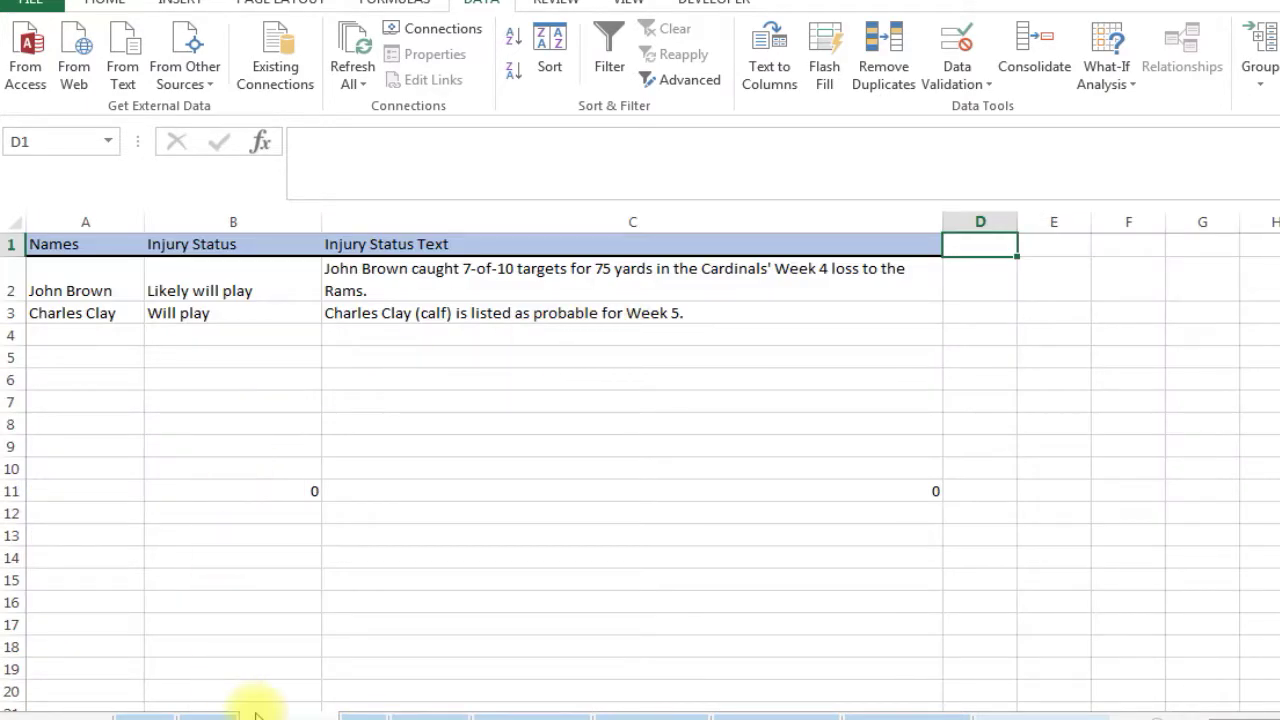
{"action": "left_click", "coordinate": [93, 291]}
{"action": "left_click", "coordinate": [226, 290]}
{"action": "left_click", "coordinate": [207, 316]}
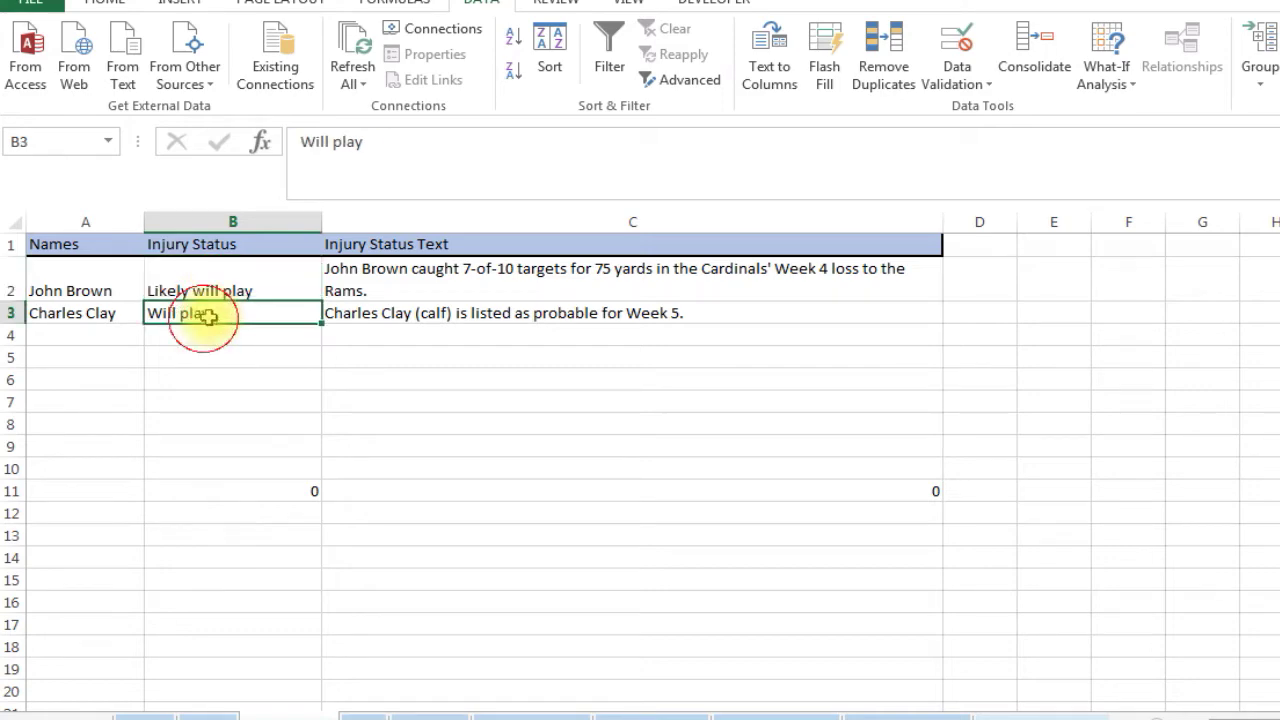
{"action": "left_click", "coordinate": [419, 287]}
{"action": "left_click", "coordinate": [421, 316]}
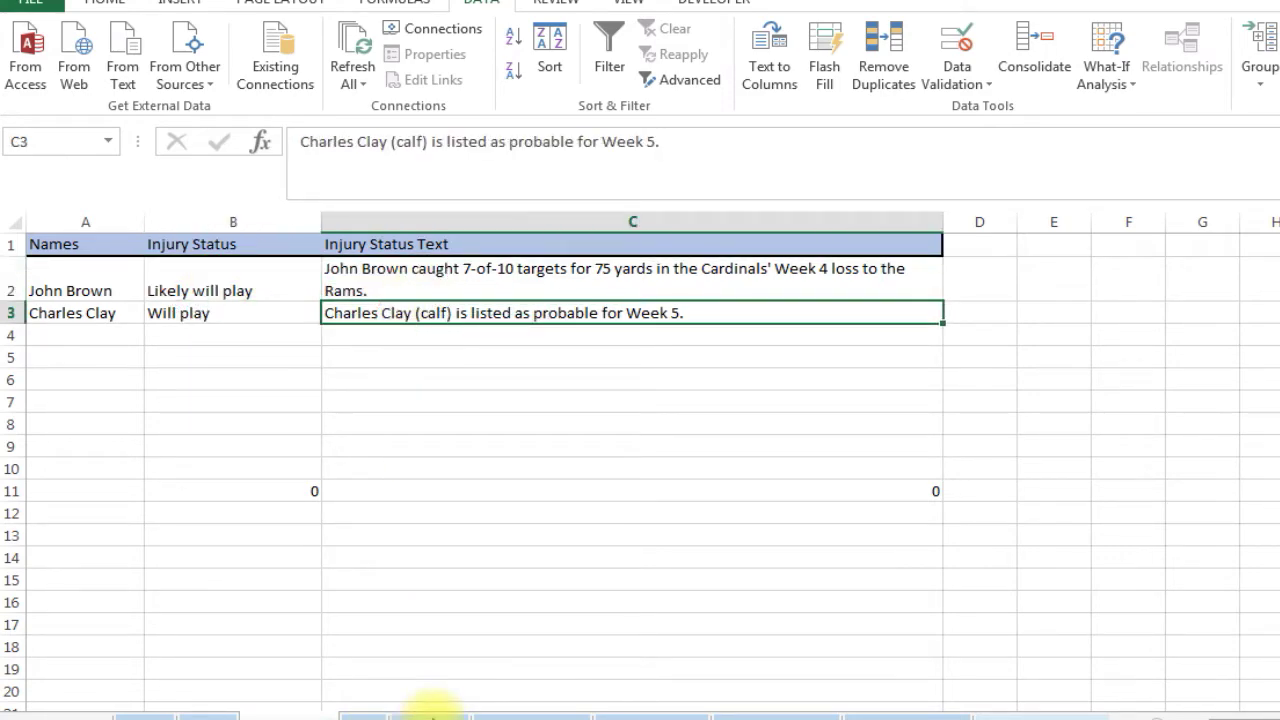
Step: Return to the Lineups sheet, locate Charles Clay and John Brown in Lineup 1, and look over the remaining lineup tables
{"action": "left_click", "coordinate": [505, 712]}
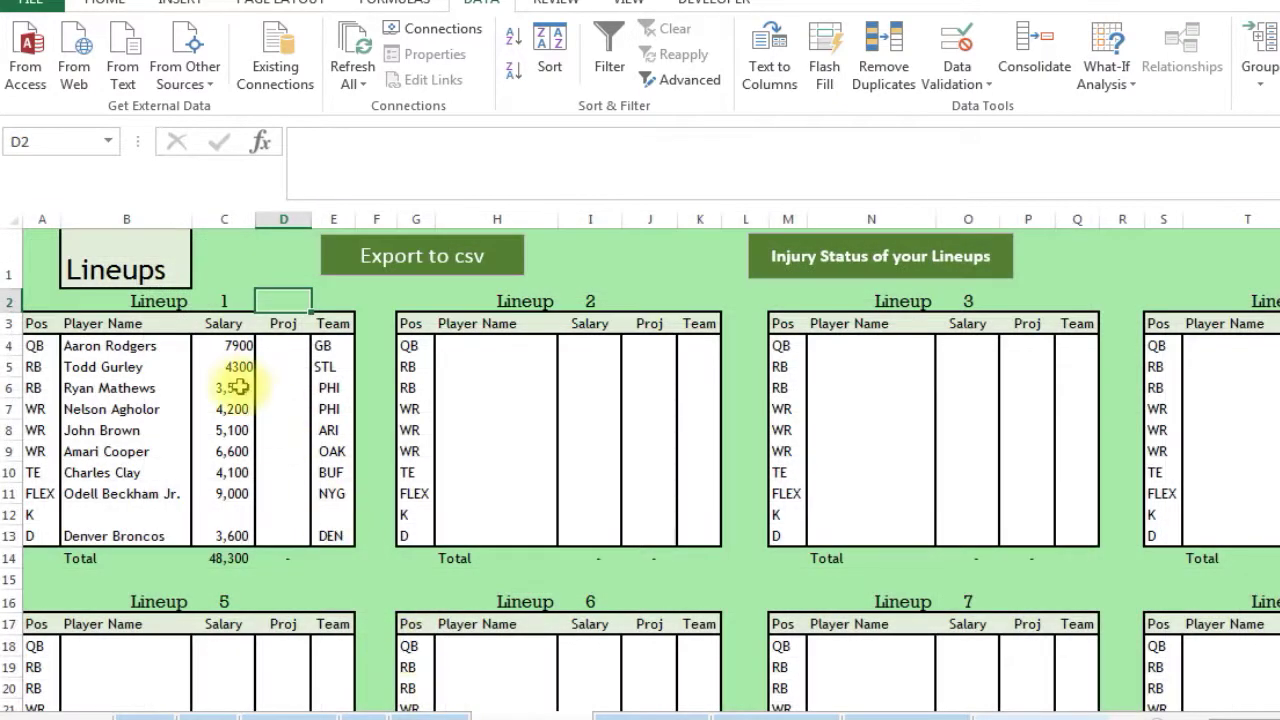
{"action": "left_click", "coordinate": [120, 474]}
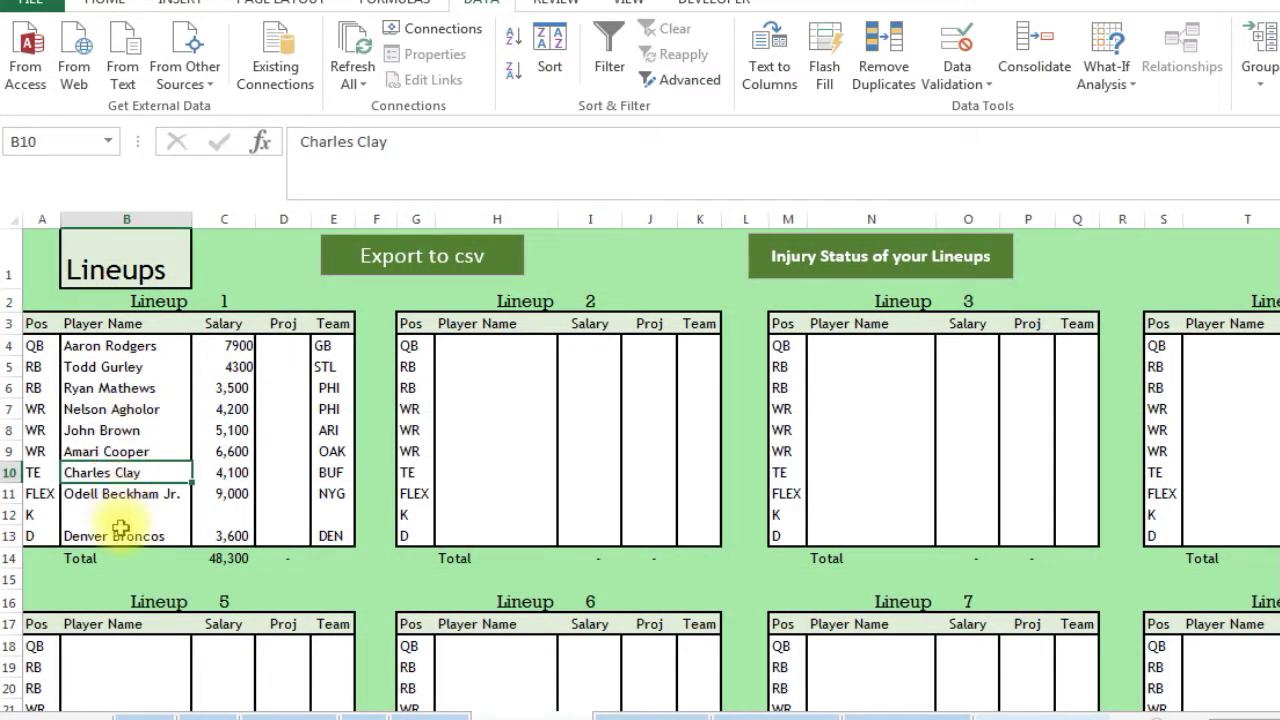
{"action": "left_click", "coordinate": [104, 432]}
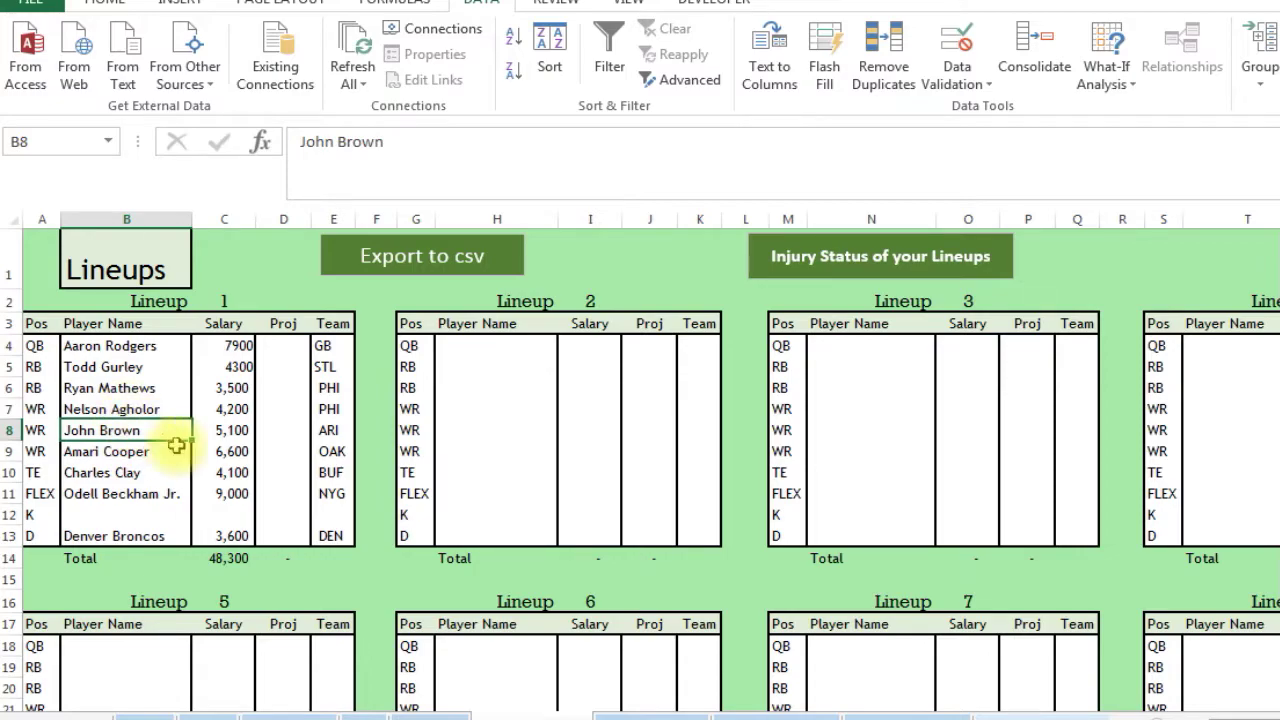
{"action": "scroll", "coordinate": [640, 470], "scroll_direction": "down", "scroll_amount": 20}
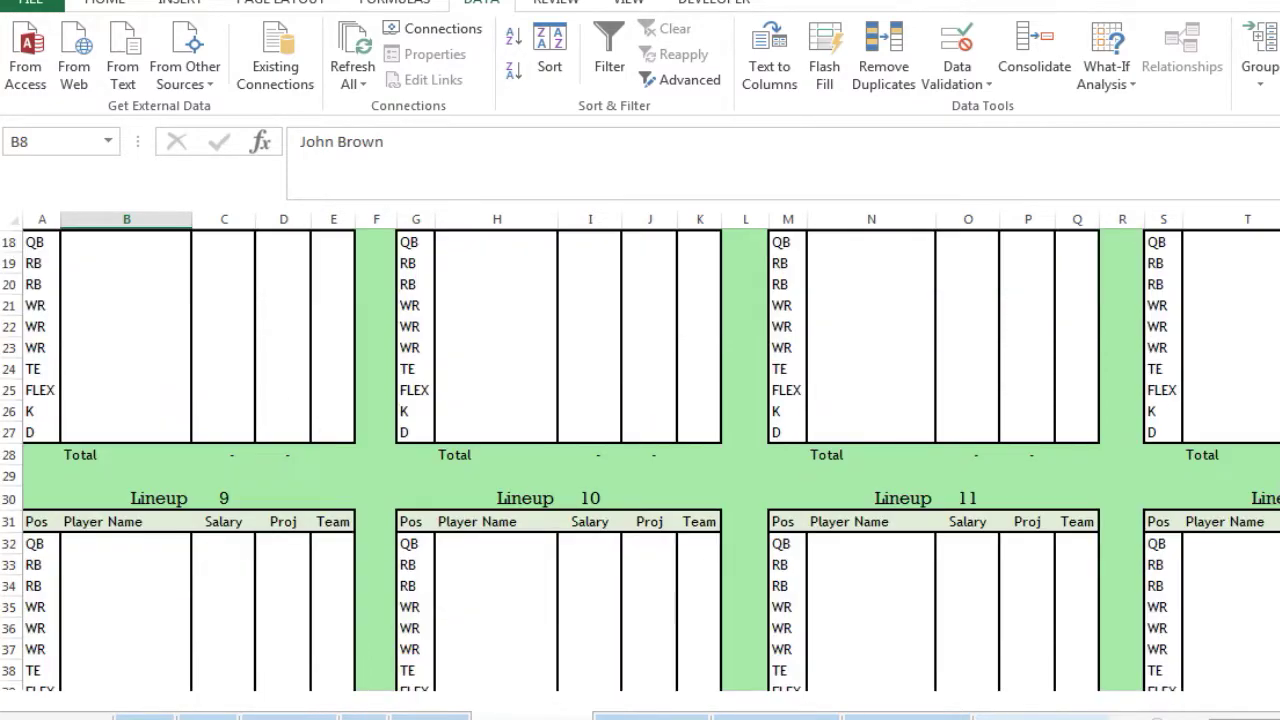
{"action": "scroll", "coordinate": [640, 470], "scroll_direction": "up", "scroll_amount": 20}
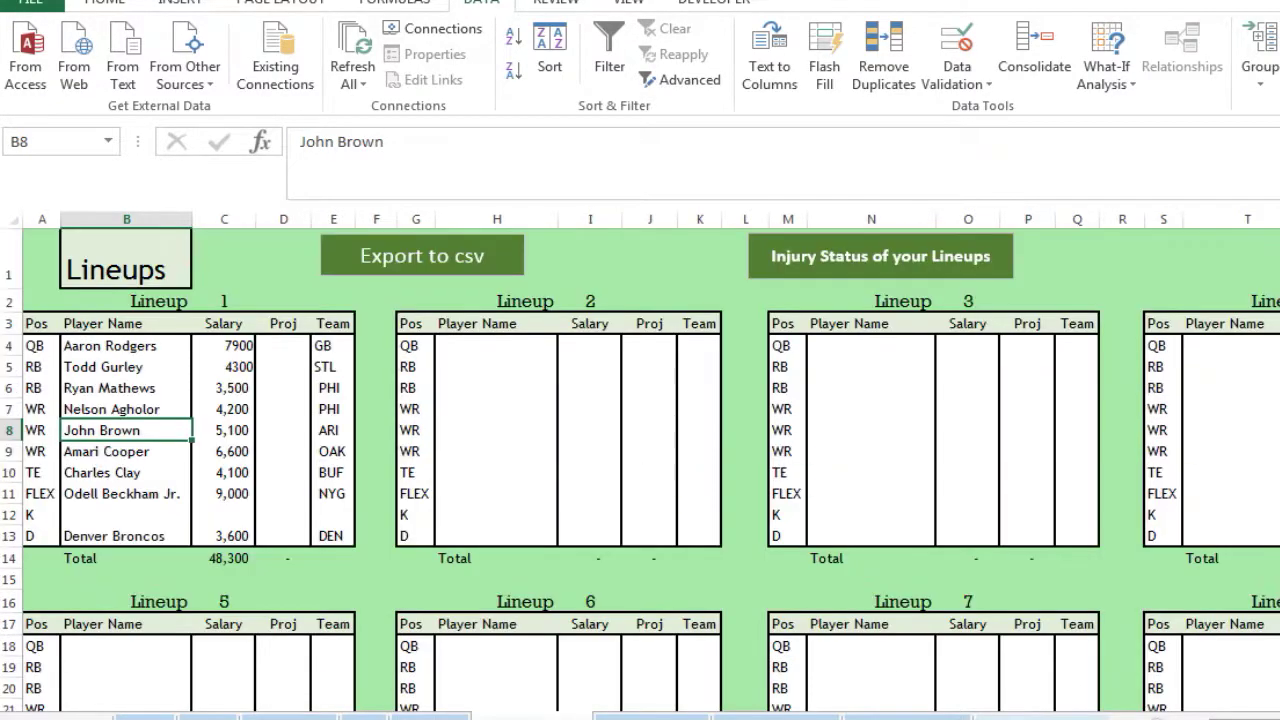
{"action": "left_click", "coordinate": [280, 295]}
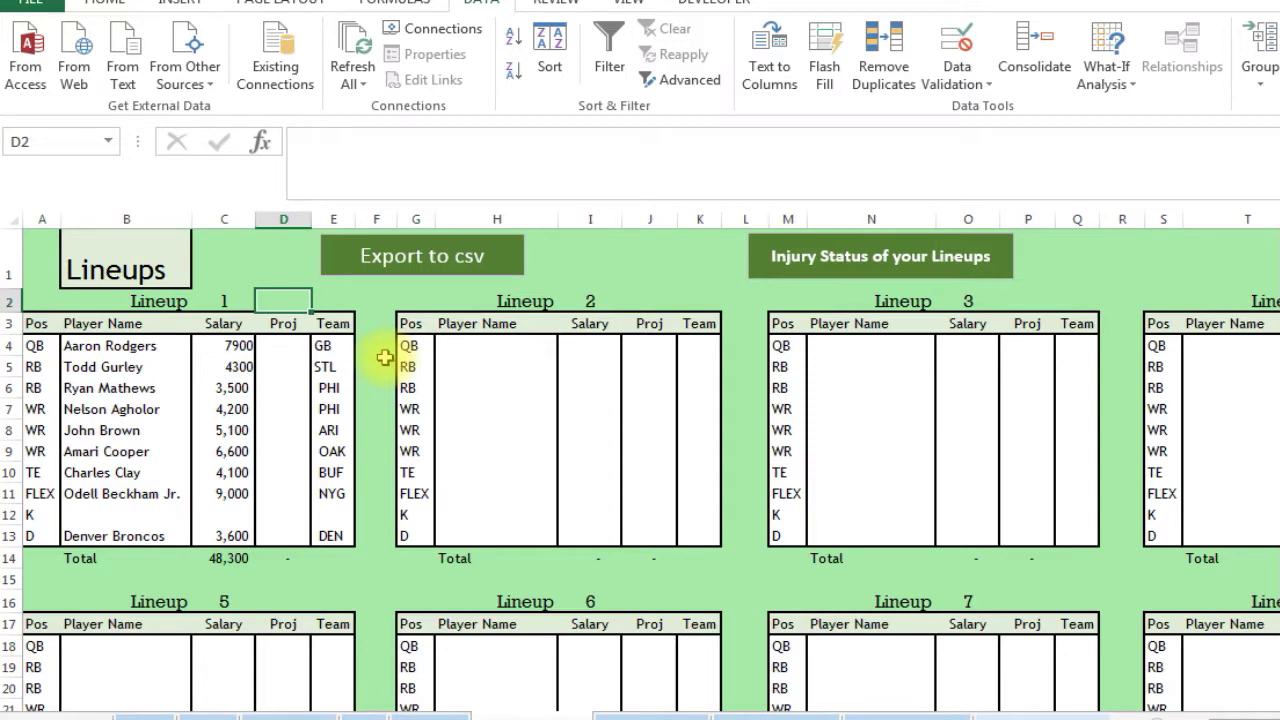
{"action": "left_click", "coordinate": [374, 303]}
{"action": "left_click", "coordinate": [323, 303]}
{"action": "left_click", "coordinate": [374, 300]}
{"action": "left_click", "coordinate": [298, 297]}
{"action": "left_click", "coordinate": [238, 269]}
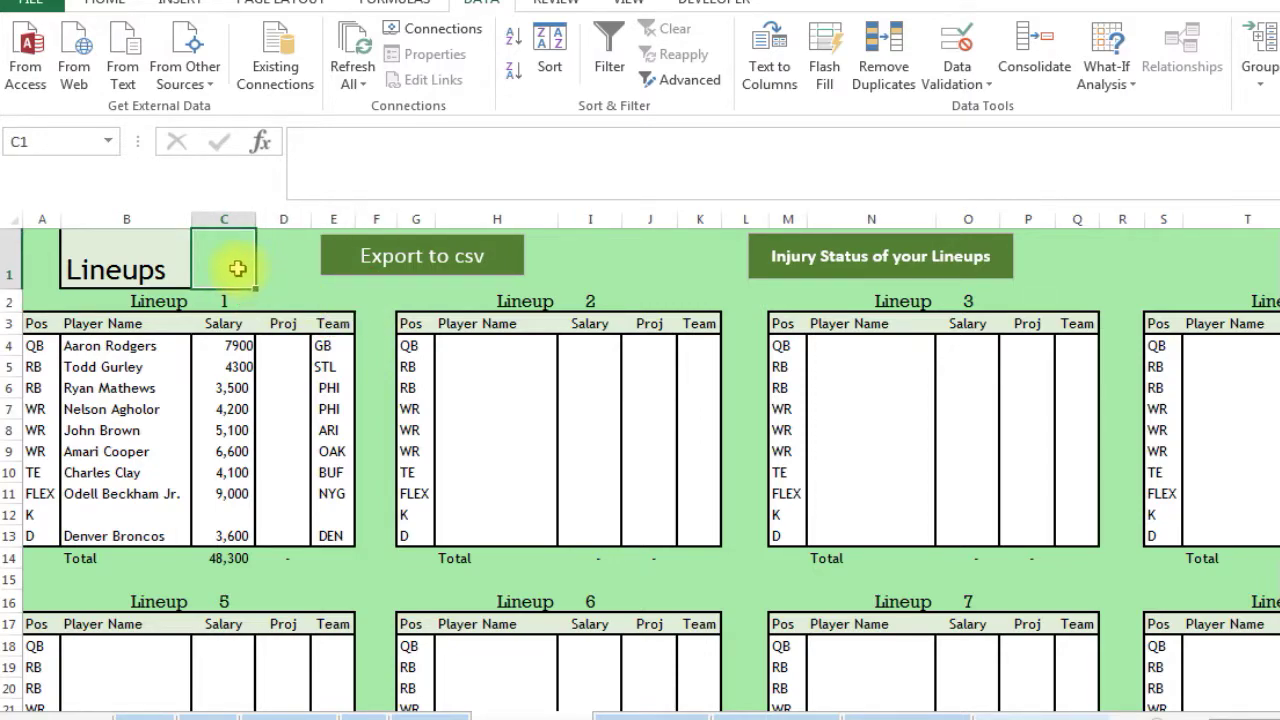
{"action": "left_click", "coordinate": [289, 297]}
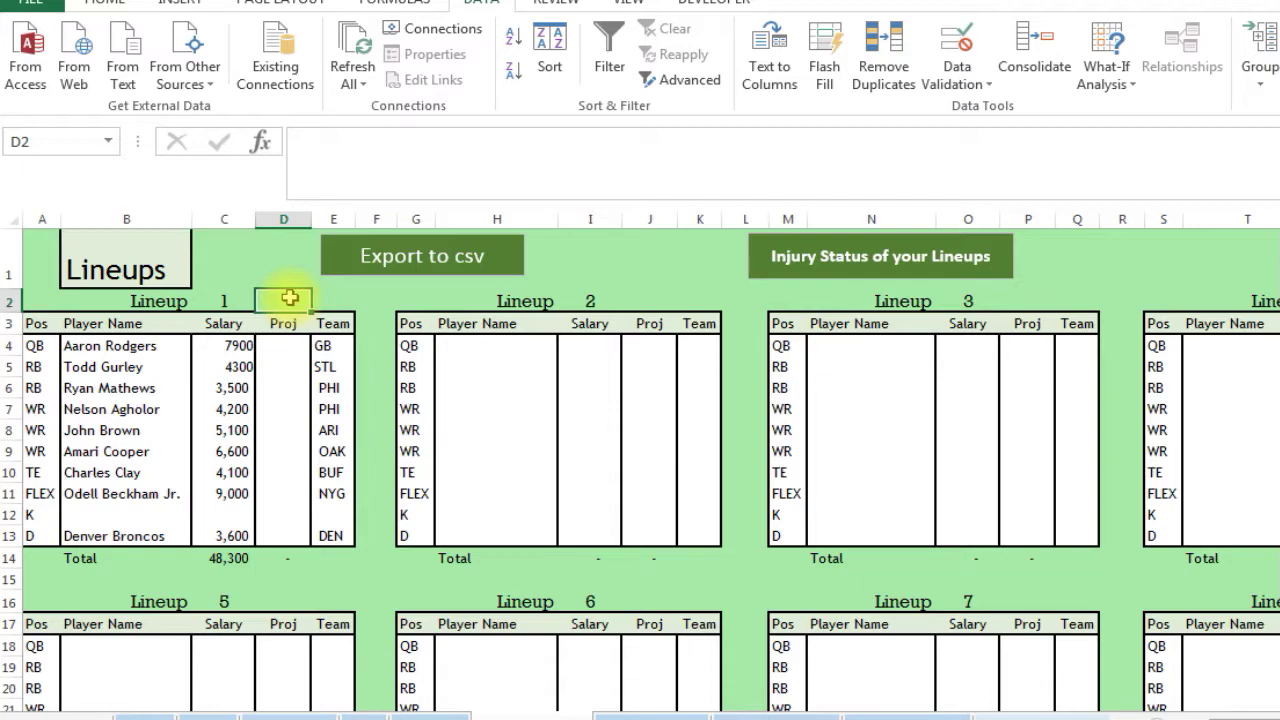
{"action": "left_click", "coordinate": [375, 386]}
Step: Examine the player rows on the sheet for exported lineups, and return to the player list with the lineup settings
{"action": "left_click", "coordinate": [406, 290]}
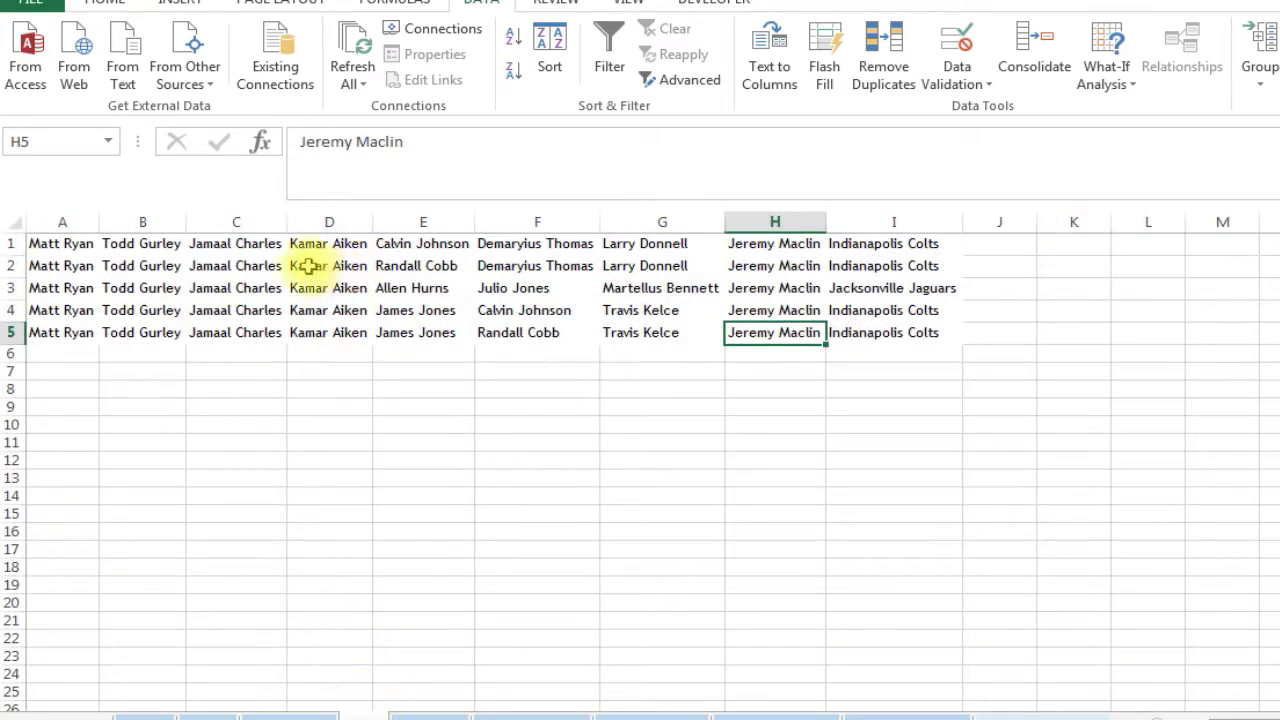
{"action": "left_click", "coordinate": [309, 265]}
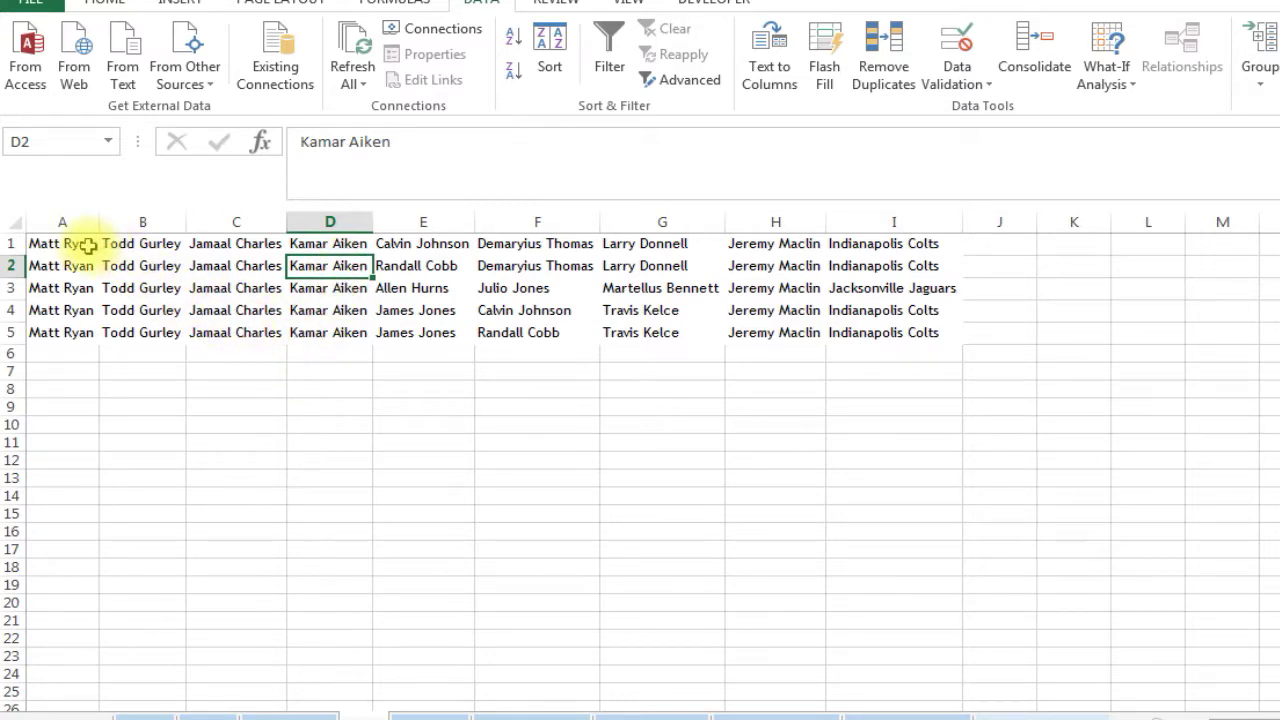
{"action": "left_click", "coordinate": [240, 243]}
{"action": "left_click", "coordinate": [525, 310]}
{"action": "left_click", "coordinate": [618, 288]}
{"action": "left_click", "coordinate": [810, 290]}
{"action": "left_click", "coordinate": [885, 289]}
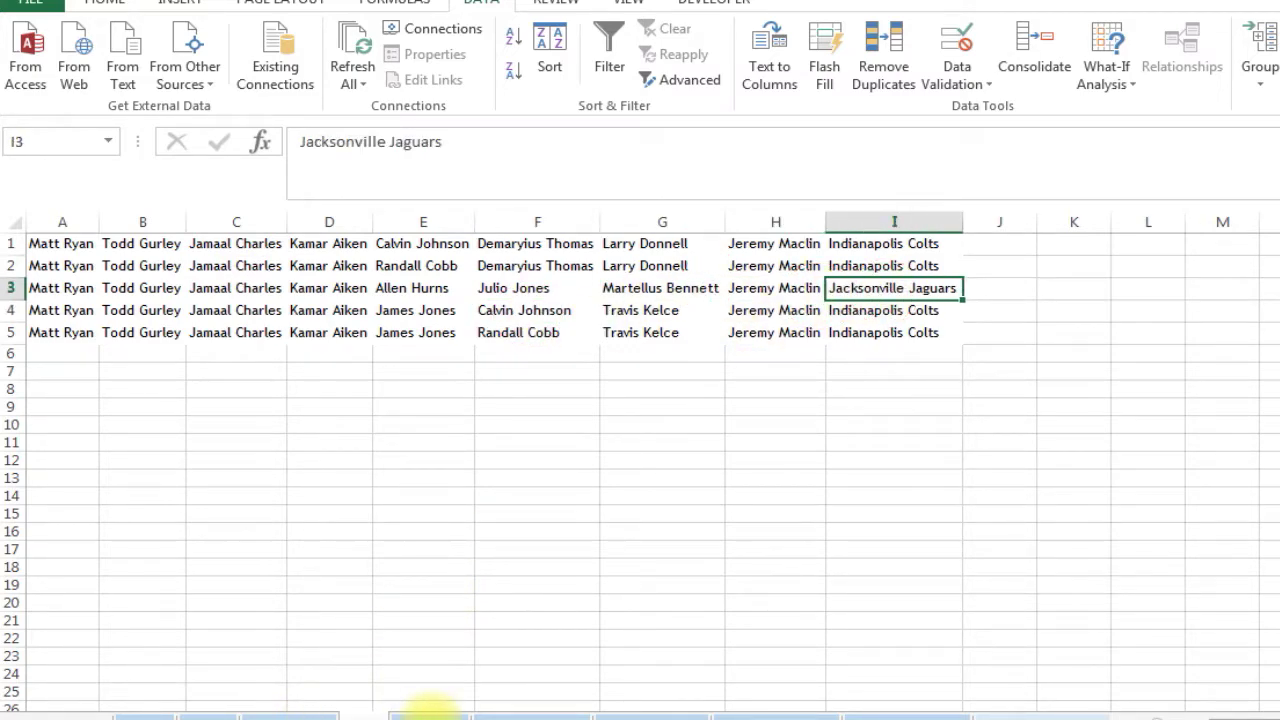
{"action": "left_click", "coordinate": [630, 712]}
{"action": "left_click", "coordinate": [733, 582]}
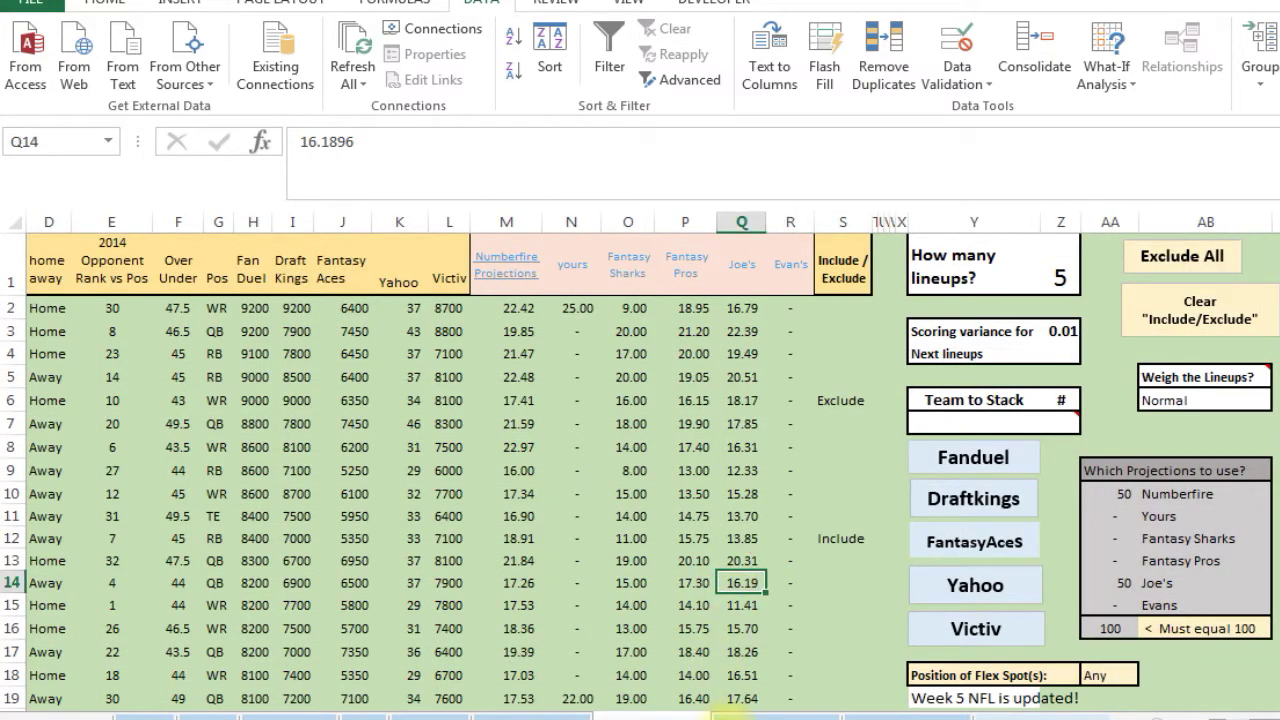
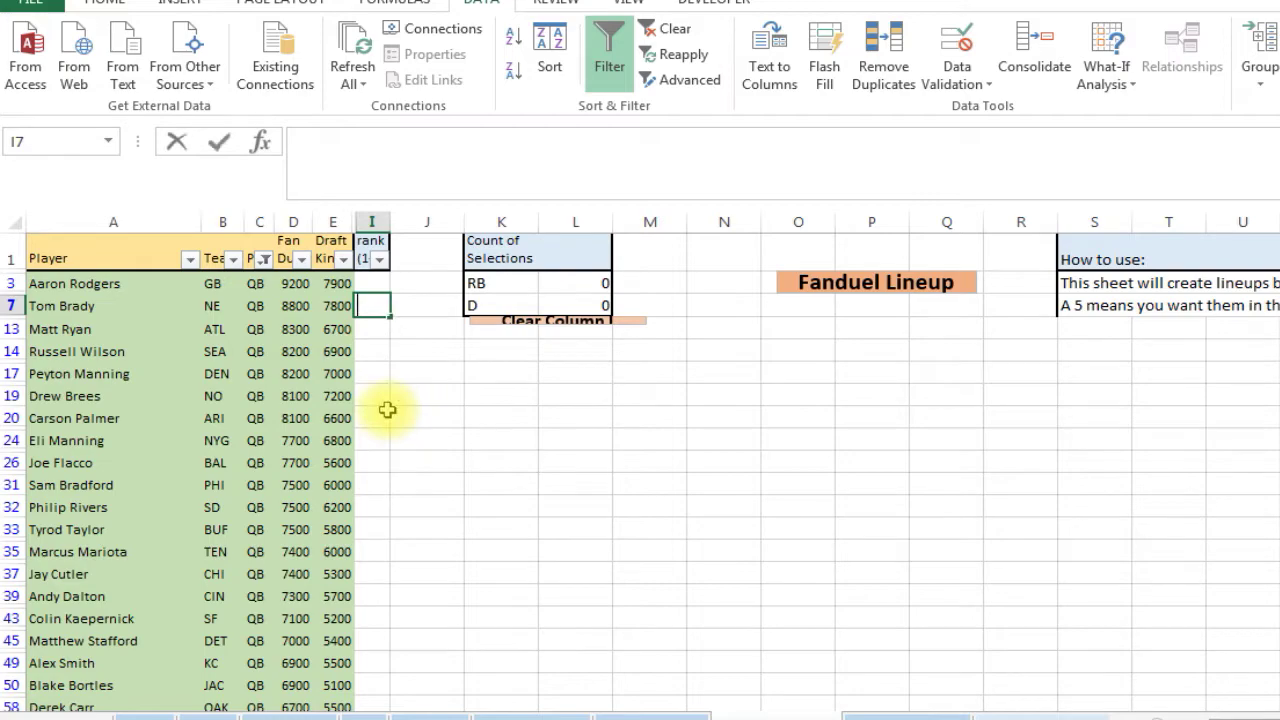
Step: Rank Tom Brady 5 and Carson Palmer 3 in the rank (1-5) column of the quarterback list
{"action": "key", "text": "Return"}
{"action": "key", "text": "Return"}
{"action": "key", "text": "Return"}
{"action": "key", "text": "Return"}
{"action": "key", "text": "Return"}
{"action": "key", "text": "Return"}
{"action": "key", "text": "Return"}
{"action": "key", "text": "Return"}
{"action": "key", "text": "Return"}
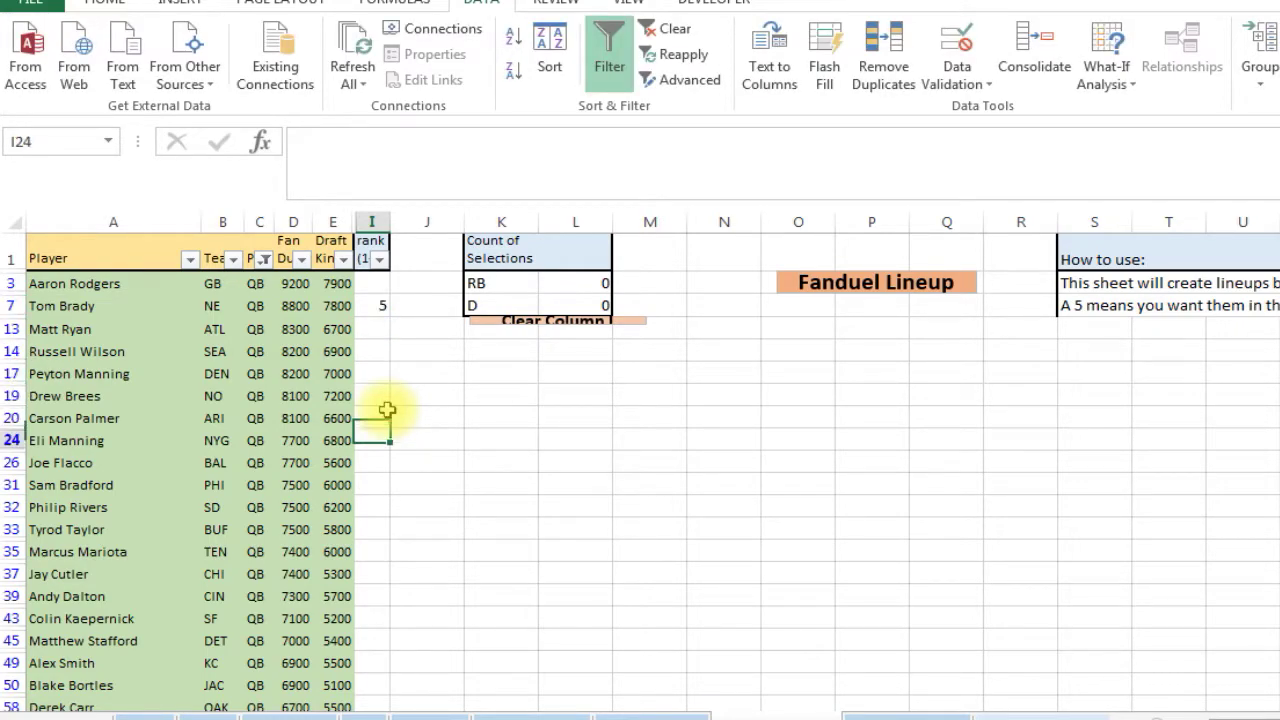
{"action": "key", "text": "Up"}
{"action": "key", "text": "Up"}
{"action": "key", "text": "Up"}
{"action": "key", "text": "Up"}
{"action": "key", "text": "Down"}
{"action": "key", "text": "Up"}
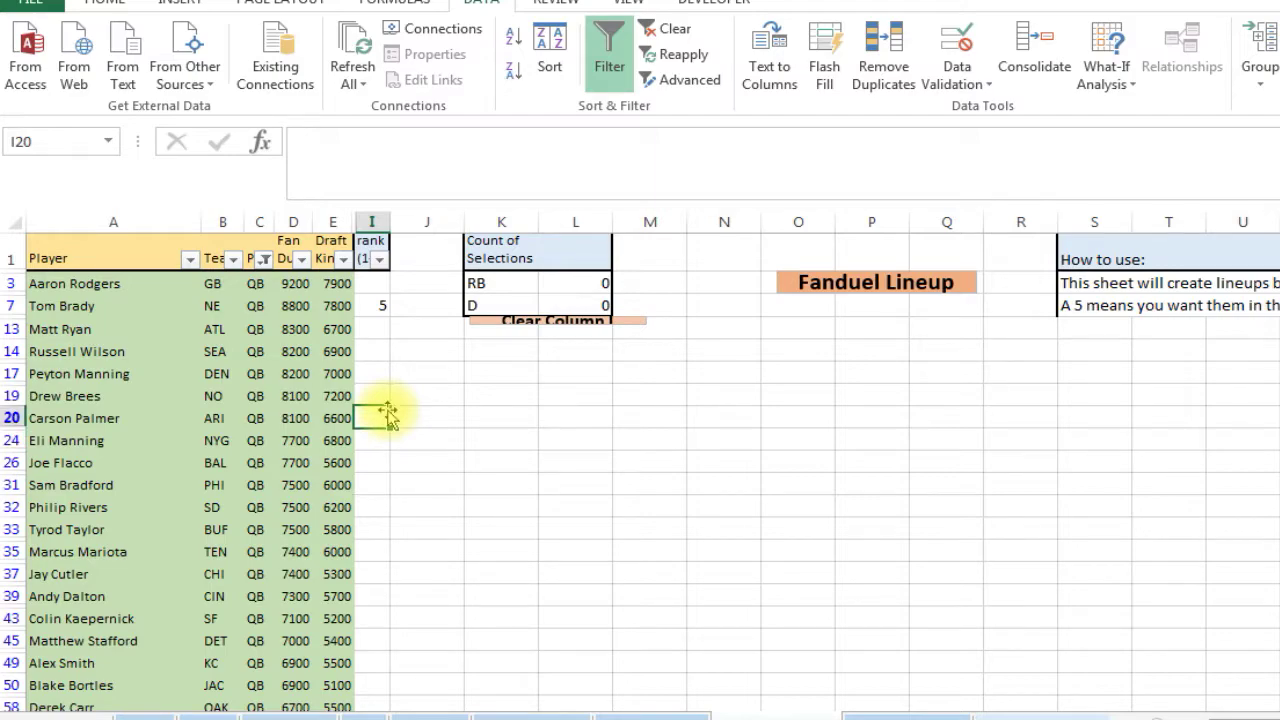
{"action": "type", "text": "3"}
{"action": "key", "text": "Return"}
Step: Rank Andy Dalton 2 in the rank (1-5) column
{"action": "key", "text": "Return"}
{"action": "key", "text": "Return"}
{"action": "key", "text": "Return"}
{"action": "key", "text": "Return"}
{"action": "key", "text": "Return"}
{"action": "key", "text": "Return"}
{"action": "key", "text": "Return"}
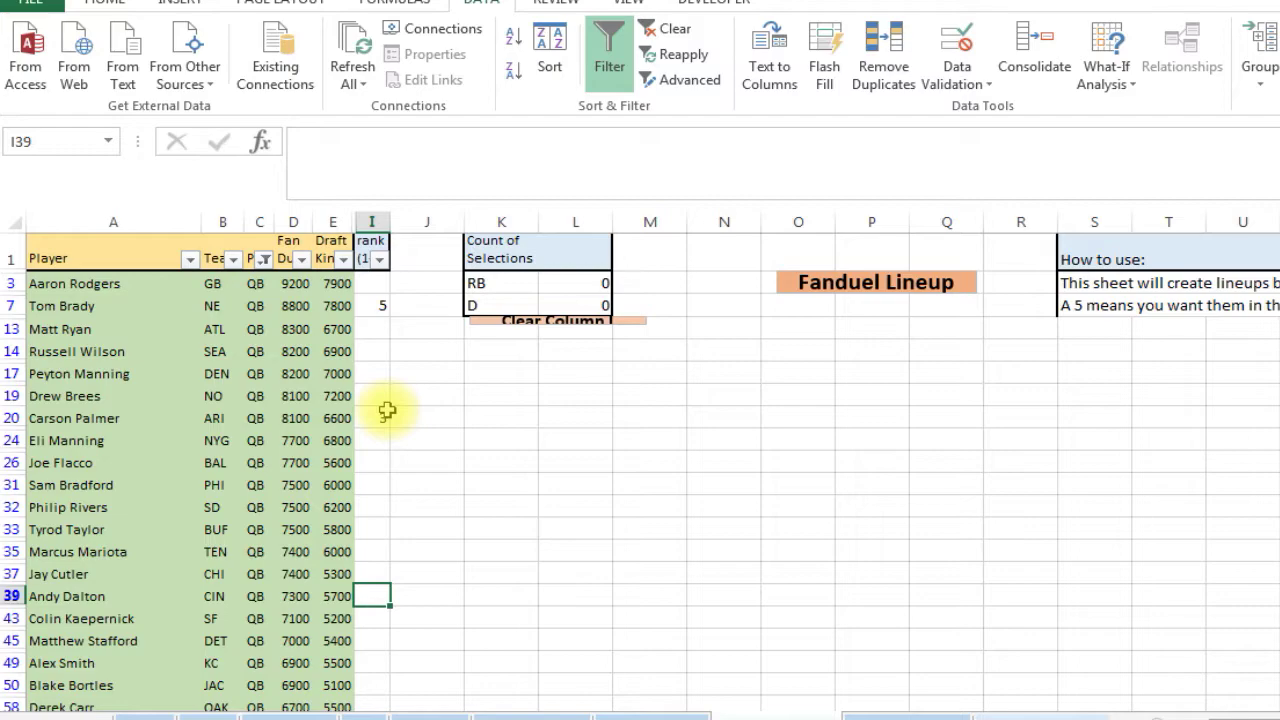
{"action": "type", "text": "2"}
{"action": "key", "text": "Return"}
Step: Rank Derek Carr 4 in the rank (1-5) column
{"action": "key", "text": "Return"}
{"action": "key", "text": "Up"}
{"action": "key", "text": "Up"}
{"action": "key", "text": "Up"}
{"action": "key", "text": "Down"}
{"action": "key", "text": "Down"}
{"action": "key", "text": "Up"}
{"action": "key", "text": "Up"}
{"action": "key", "text": "Up"}
{"action": "key", "text": "Up"}
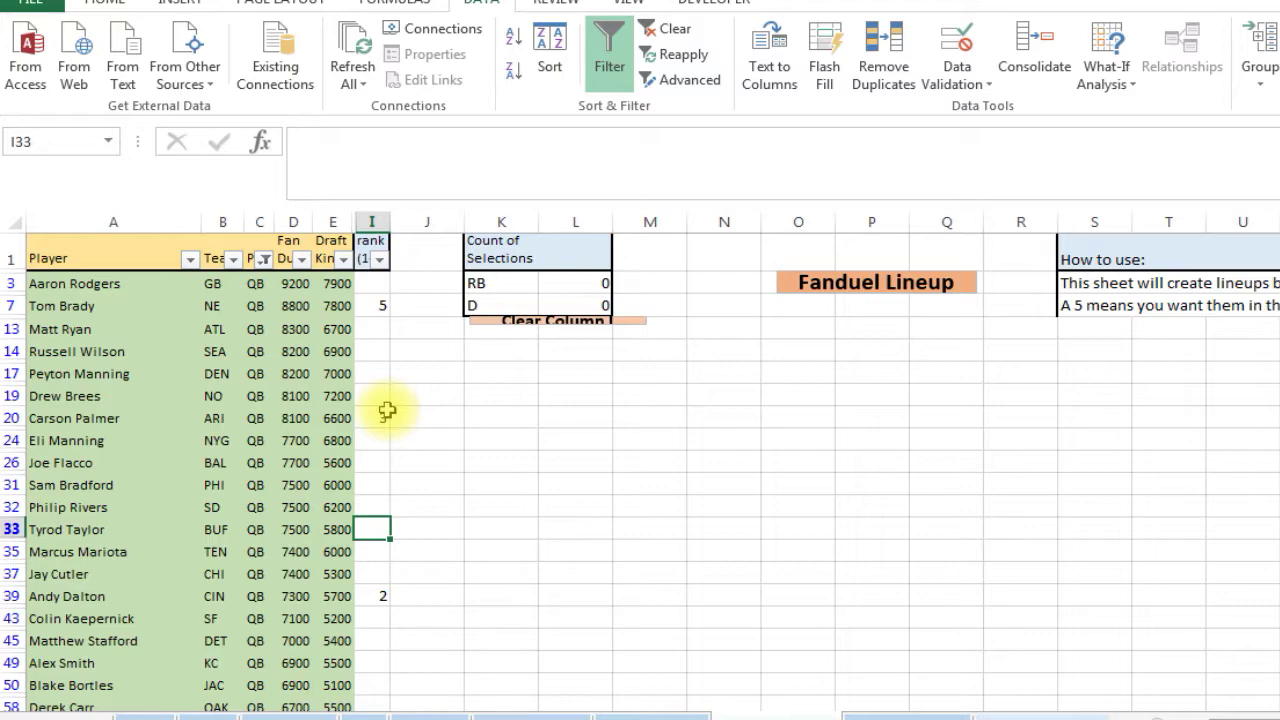
{"action": "key", "text": "Down"}
{"action": "key", "text": "Down"}
{"action": "key", "text": "Up"}
{"action": "key", "text": "Up"}
{"action": "key", "text": "Up"}
{"action": "key", "text": "Up"}
{"action": "key", "text": "Down"}
{"action": "key", "text": "Down"}
{"action": "key", "text": "Down"}
{"action": "key", "text": "Down"}
{"action": "key", "text": "Down"}
{"action": "key", "text": "Down"}
{"action": "key", "text": "Down"}
{"action": "key", "text": "Down"}
{"action": "key", "text": "Down"}
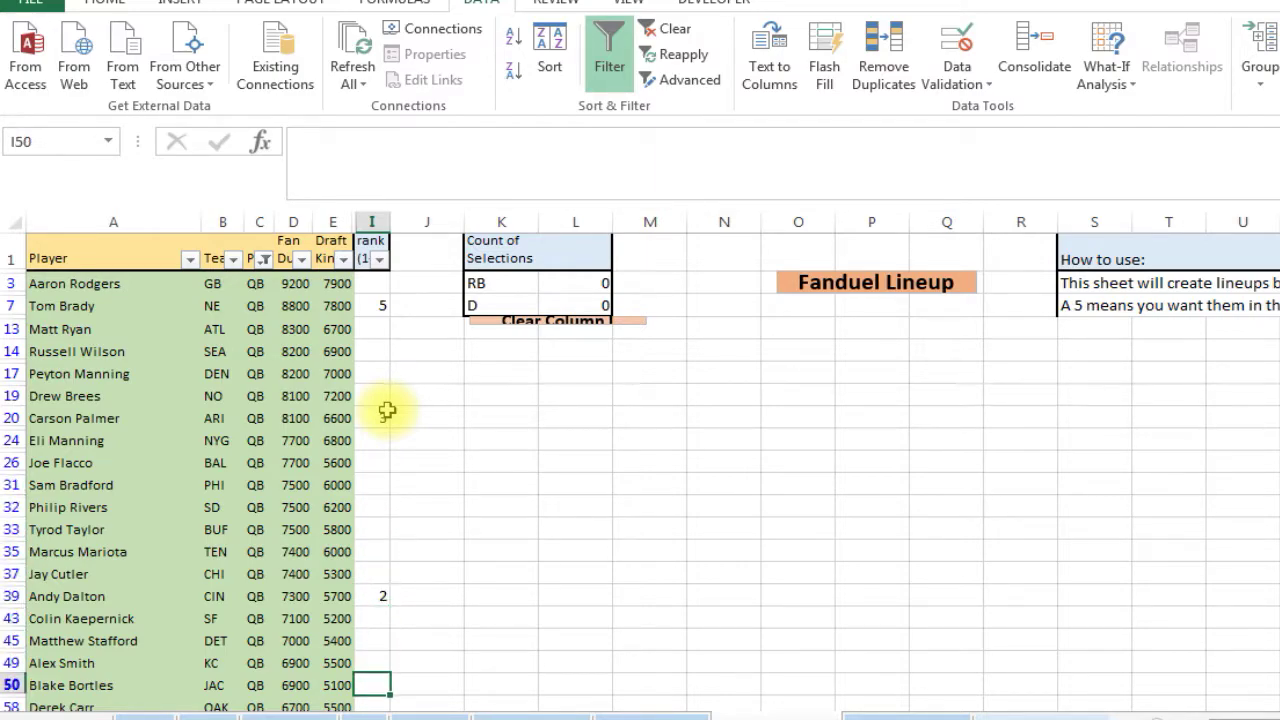
{"action": "key", "text": "Down"}
{"action": "key", "text": "Down"}
{"action": "key", "text": "Down"}
{"action": "key", "text": "Down"}
{"action": "key", "text": "Up"}
{"action": "key", "text": "Up"}
{"action": "key", "text": "Up"}
{"action": "type", "text": "4"}
{"action": "key", "text": "ctrl+Return"}
Step: Change the position filter of the ranking list from QB to RB
{"action": "key", "text": "Up"}
{"action": "key", "text": "Up"}
{"action": "key", "text": "Up"}
{"action": "key", "text": "Up"}
{"action": "key", "text": "Up"}
{"action": "key", "text": "Up"}
{"action": "key", "text": "Up"}
{"action": "key", "text": "Up"}
{"action": "key", "text": "ctrl+Up"}
{"action": "key", "text": "ctrl+Up"}
{"action": "key", "text": "ctrl+Up"}
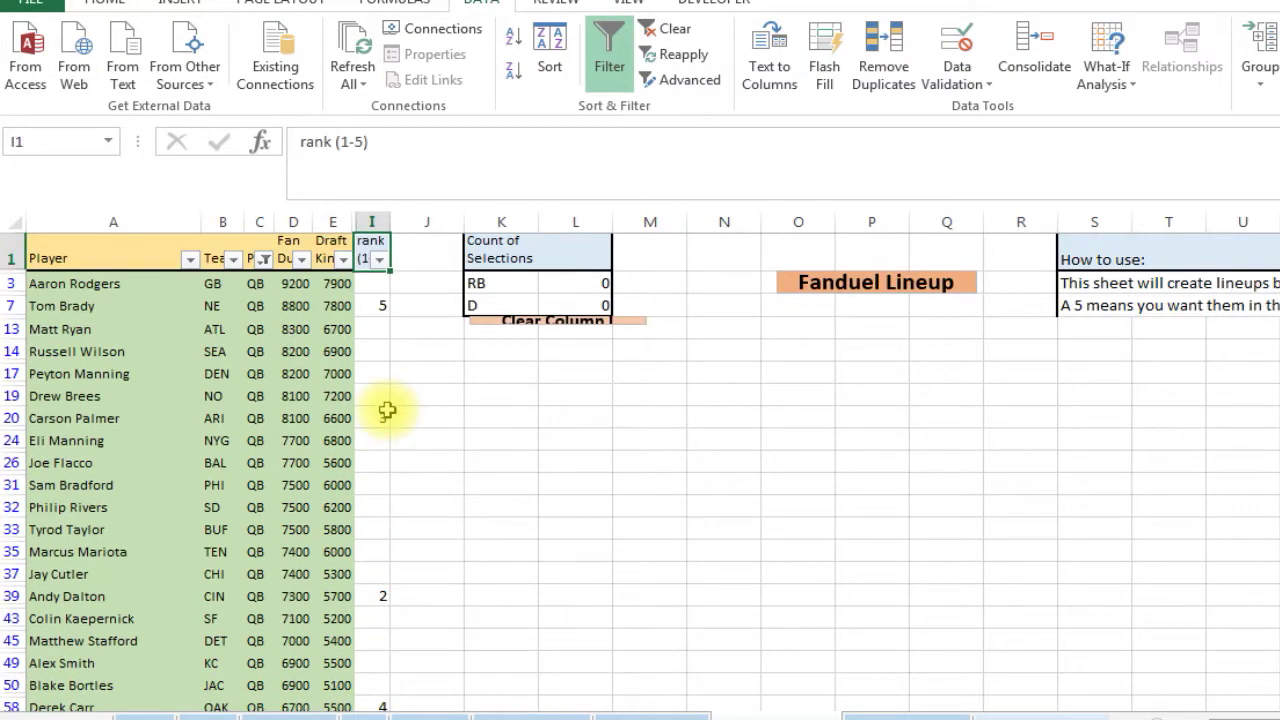
{"action": "left_click", "coordinate": [263, 259]}
{"action": "left_click", "coordinate": [65, 529]}
{"action": "left_click", "coordinate": [65, 547]}
{"action": "left_click", "coordinate": [158, 683]}
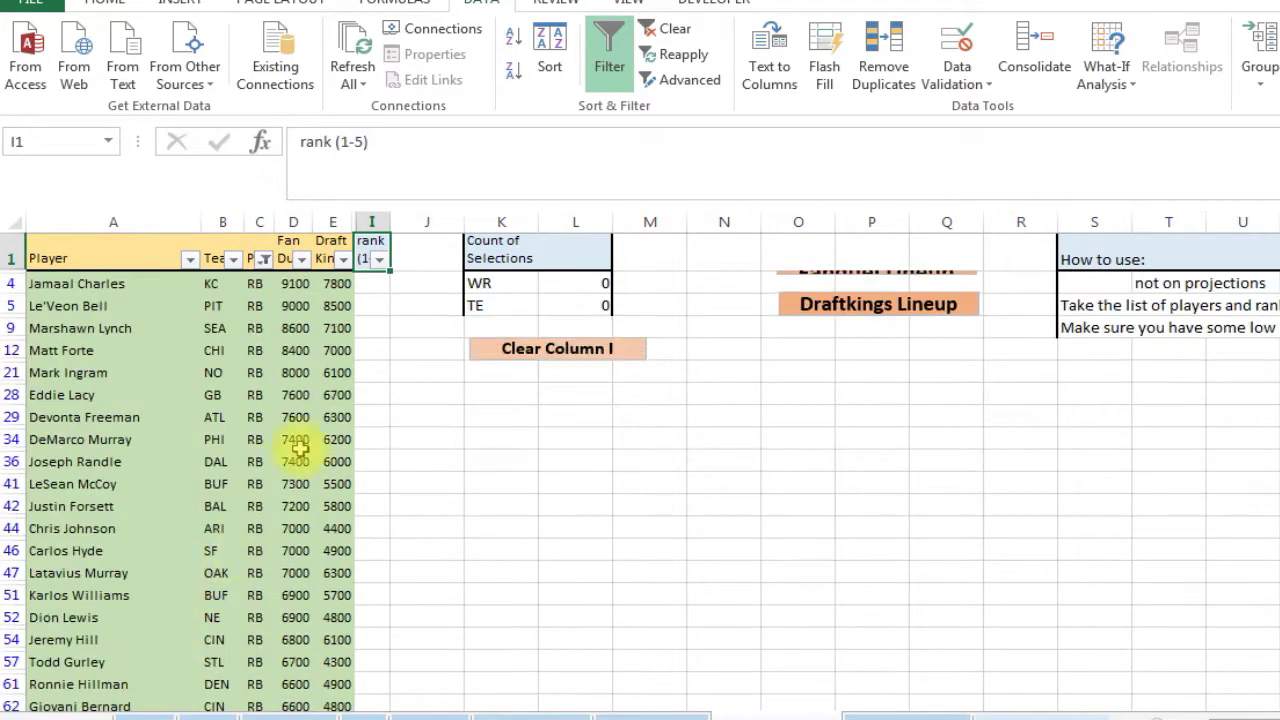
Step: Rank Eddie Lacy 5 in the rank (1-5) column of the running back list
{"action": "left_click", "coordinate": [376, 352]}
{"action": "key", "text": "Down"}
{"action": "key", "text": "Down"}
{"action": "key", "text": "Up"}
{"action": "key", "text": "Up"}
{"action": "key", "text": "Up"}
{"action": "key", "text": "Down"}
{"action": "key", "text": "Down"}
{"action": "key", "text": "Down"}
{"action": "type", "text": "5"}
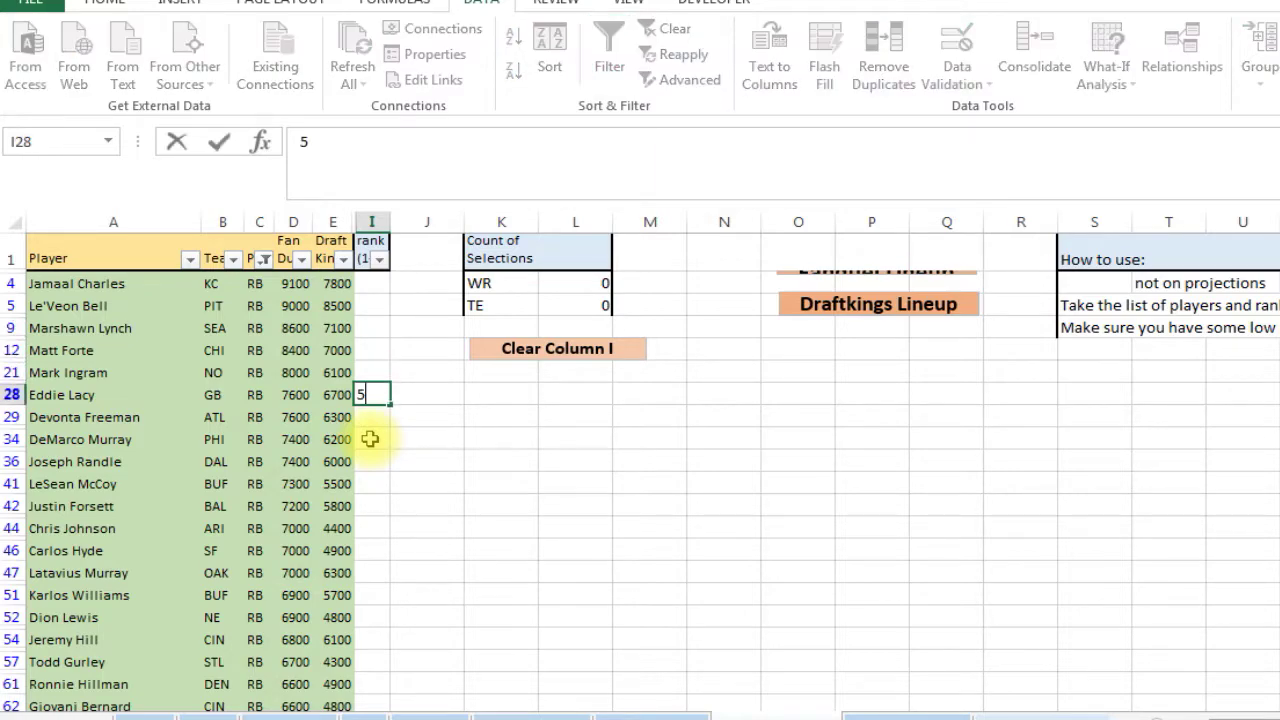
Step: Rank Carlos Hyde 3 in the rank (1-5) column
{"action": "key", "text": "Down"}
{"action": "key", "text": "Down"}
{"action": "key", "text": "Down"}
{"action": "key", "text": "Down"}
{"action": "key", "text": "Down"}
{"action": "key", "text": "Down"}
{"action": "key", "text": "Down"}
{"action": "type", "text": "3"}
{"action": "key", "text": "Down"}
Step: Rank Jamaal Charles 1 in the rank (1-5) column
{"action": "key", "text": "Up"}
{"action": "key", "text": "Up"}
{"action": "key", "text": "Up"}
{"action": "key", "text": "Up"}
{"action": "key", "text": "Up"}
{"action": "key", "text": "Up"}
{"action": "key", "text": "Up"}
{"action": "key", "text": "Up"}
{"action": "key", "text": "Up"}
{"action": "key", "text": "Up"}
{"action": "key", "text": "Up"}
{"action": "key", "text": "Up"}
{"action": "key", "text": "Up"}
{"action": "key", "text": "Down"}
Step: Look through the rank column of the running back list, down to Melvin Gordon and back up to the header
{"action": "key", "text": "Down"}
{"action": "key", "text": "Down"}
{"action": "key", "text": "Down"}
{"action": "key", "text": "Down"}
{"action": "key", "text": "Down"}
{"action": "key", "text": "Down"}
{"action": "key", "text": "Down"}
{"action": "key", "text": "Down"}
{"action": "key", "text": "Down"}
{"action": "key", "text": "Down"}
{"action": "key", "text": "Down"}
{"action": "key", "text": "Down"}
{"action": "key", "text": "Down"}
{"action": "key", "text": "Down"}
{"action": "key", "text": "Down"}
{"action": "key", "text": "Down"}
{"action": "key", "text": "Down"}
{"action": "key", "text": "Down"}
{"action": "key", "text": "Down"}
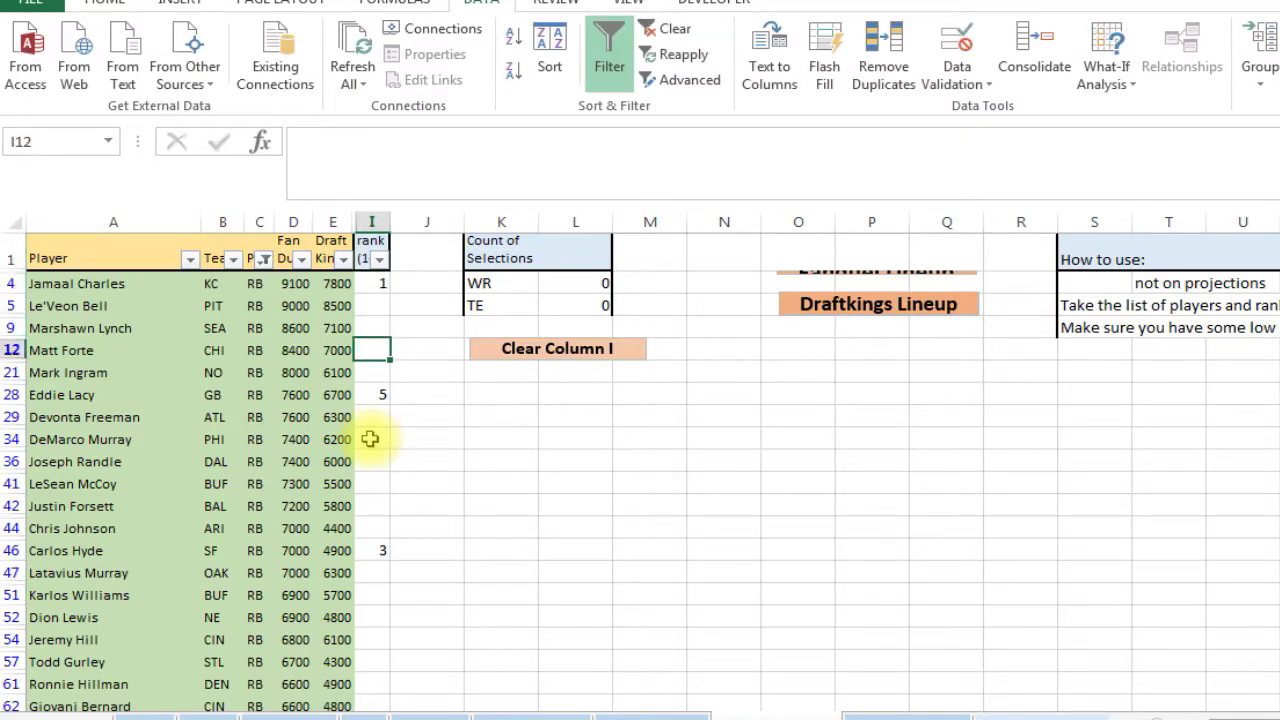
{"action": "key", "text": "Down"}
{"action": "key", "text": "Down"}
{"action": "key", "text": "Down"}
{"action": "key", "text": "Down"}
{"action": "key", "text": "Down"}
{"action": "key", "text": "Down"}
{"action": "key", "text": "Down"}
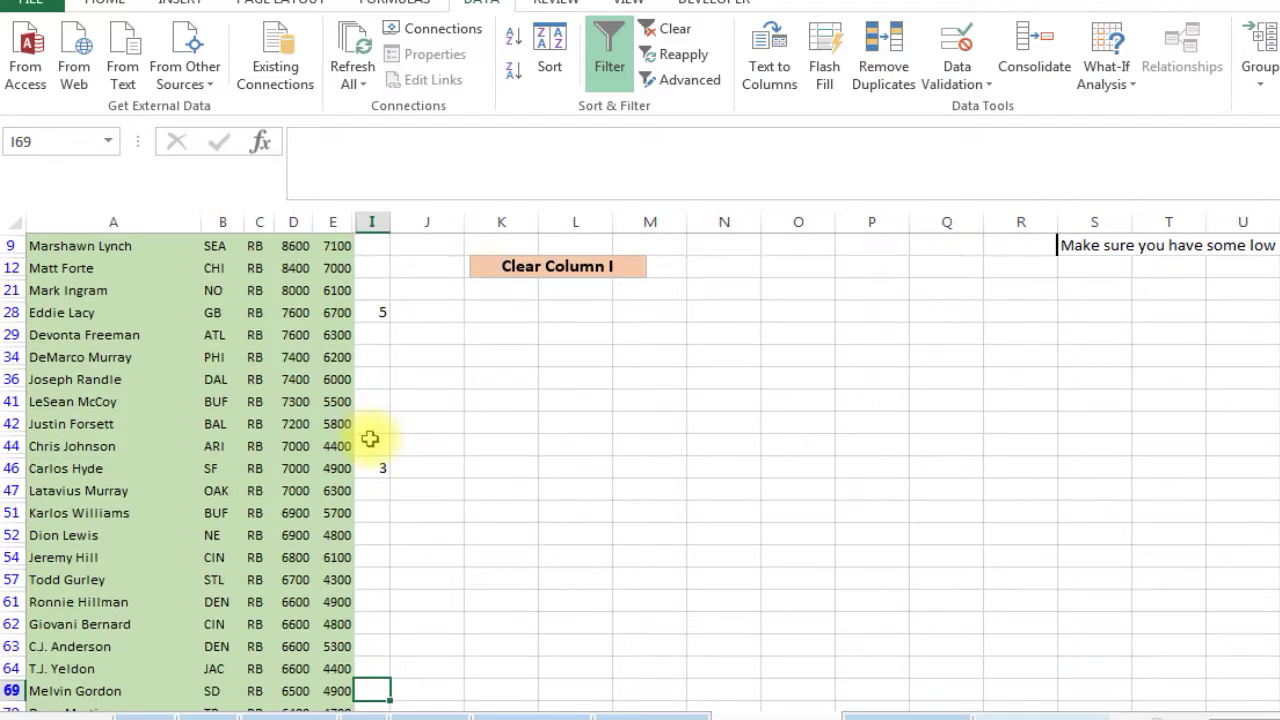
{"action": "key", "text": "Up"}
{"action": "key", "text": "Up"}
{"action": "key", "text": "Up"}
{"action": "key", "text": "Up"}
{"action": "key", "text": "Up"}
{"action": "key", "text": "Up"}
{"action": "key", "text": "Up"}
{"action": "key", "text": "Up"}
{"action": "key", "text": "Up"}
{"action": "key", "text": "Up"}
{"action": "key", "text": "Up"}
{"action": "key", "text": "Up"}
{"action": "key", "text": "Up"}
{"action": "key", "text": "Up"}
{"action": "key", "text": "Up"}
{"action": "key", "text": "Up"}
{"action": "key", "text": "Up"}
{"action": "key", "text": "Up"}
{"action": "key", "text": "Up"}
{"action": "key", "text": "Up"}
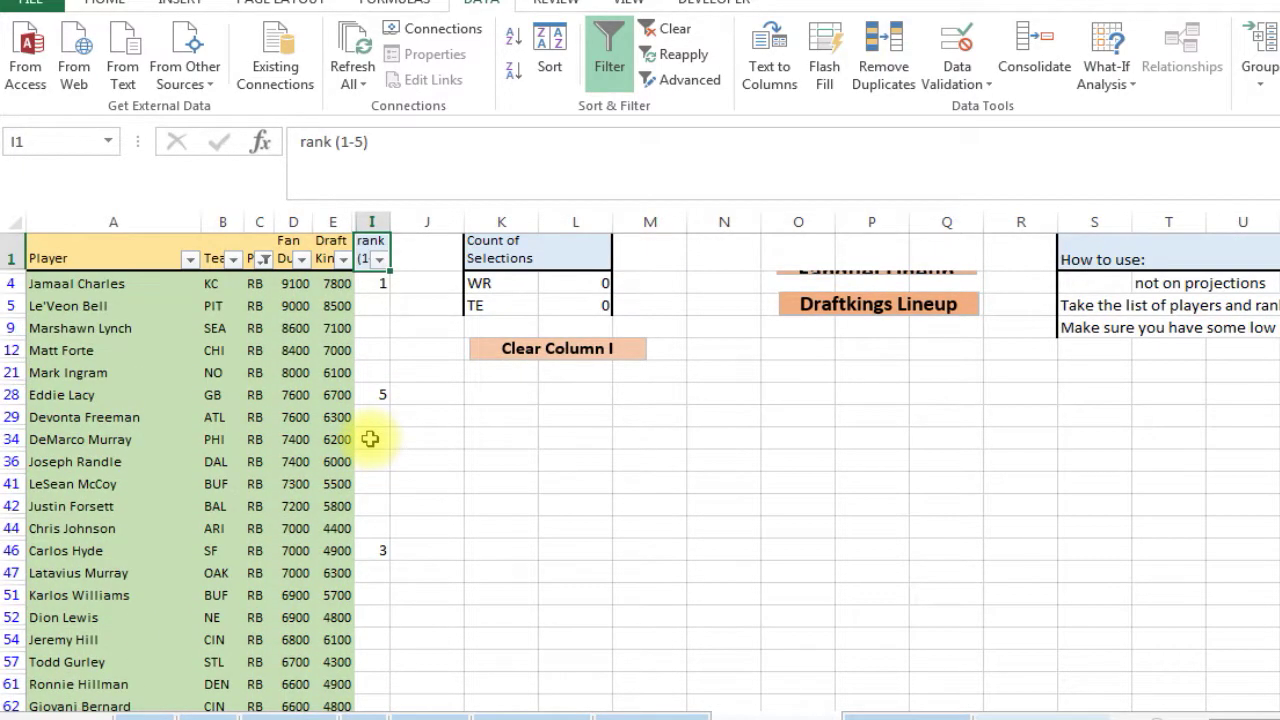
Step: Remove the filter from the ranking list to show the players of all positions
{"action": "left_click", "coordinate": [380, 330]}
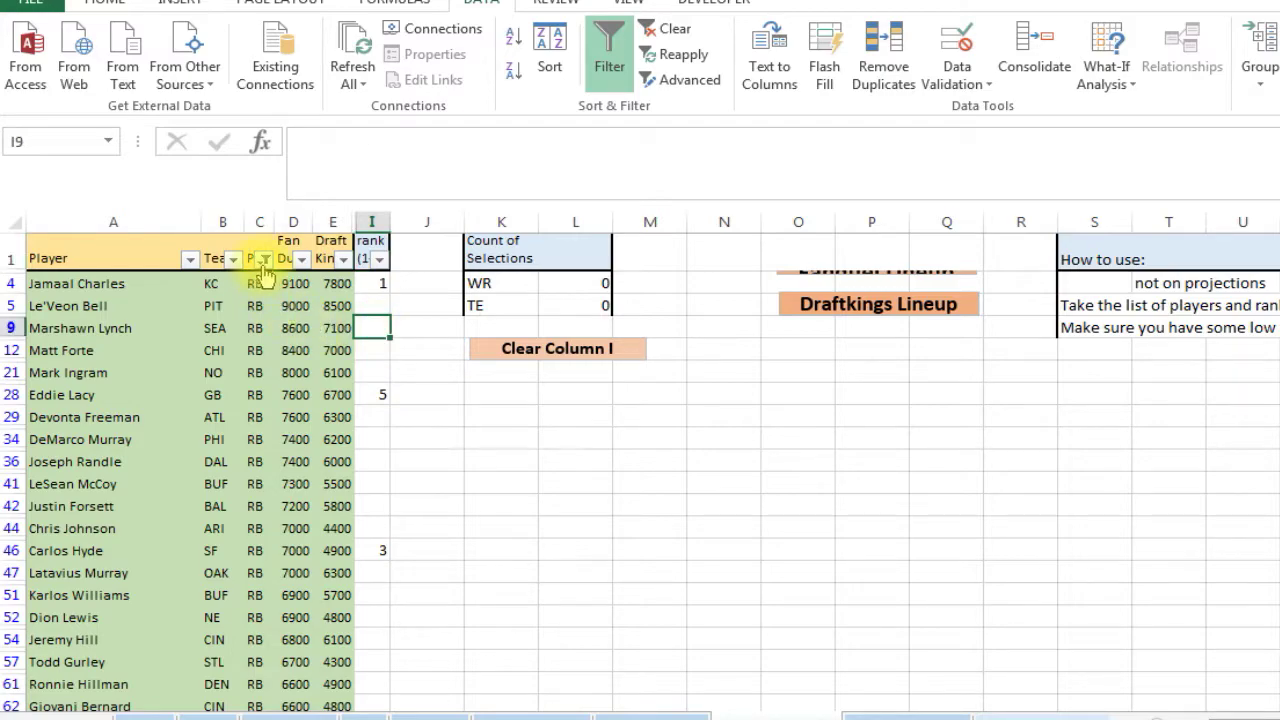
{"action": "left_click", "coordinate": [610, 55]}
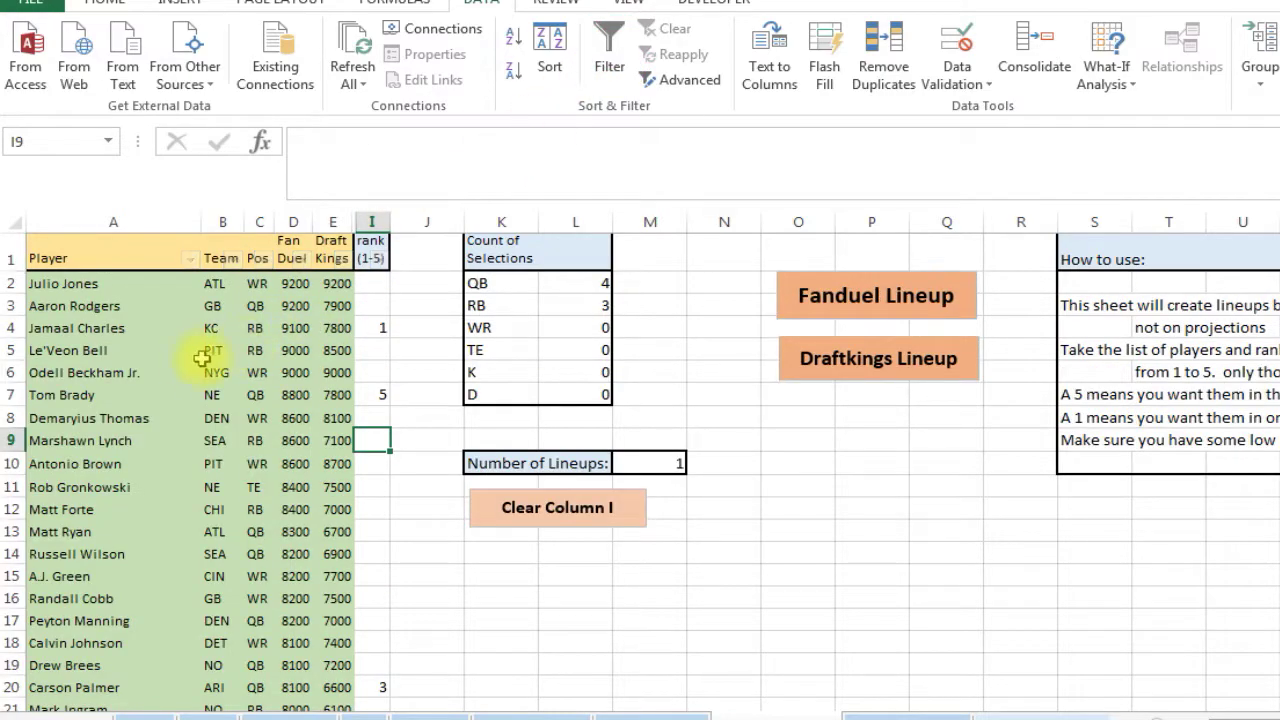
{"action": "left_click", "coordinate": [190, 350]}
{"action": "left_click", "coordinate": [293, 328]}
Step: Examine the Count of Selections for each position and the Number of Lineups setting
{"action": "left_click", "coordinate": [575, 308]}
{"action": "left_click", "coordinate": [575, 328]}
{"action": "left_click", "coordinate": [575, 372]}
{"action": "left_click", "coordinate": [575, 394]}
{"action": "left_click", "coordinate": [575, 350]}
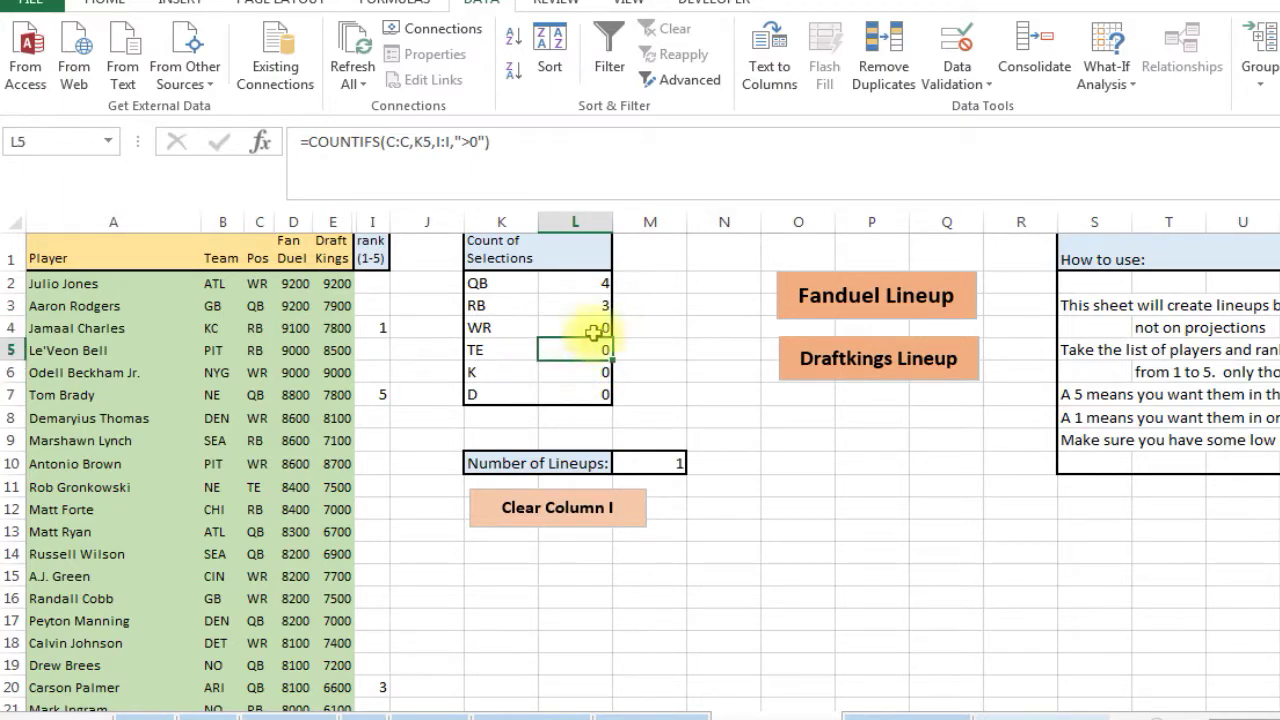
{"action": "left_click", "coordinate": [577, 326]}
{"action": "left_click", "coordinate": [580, 304]}
{"action": "left_click", "coordinate": [580, 325]}
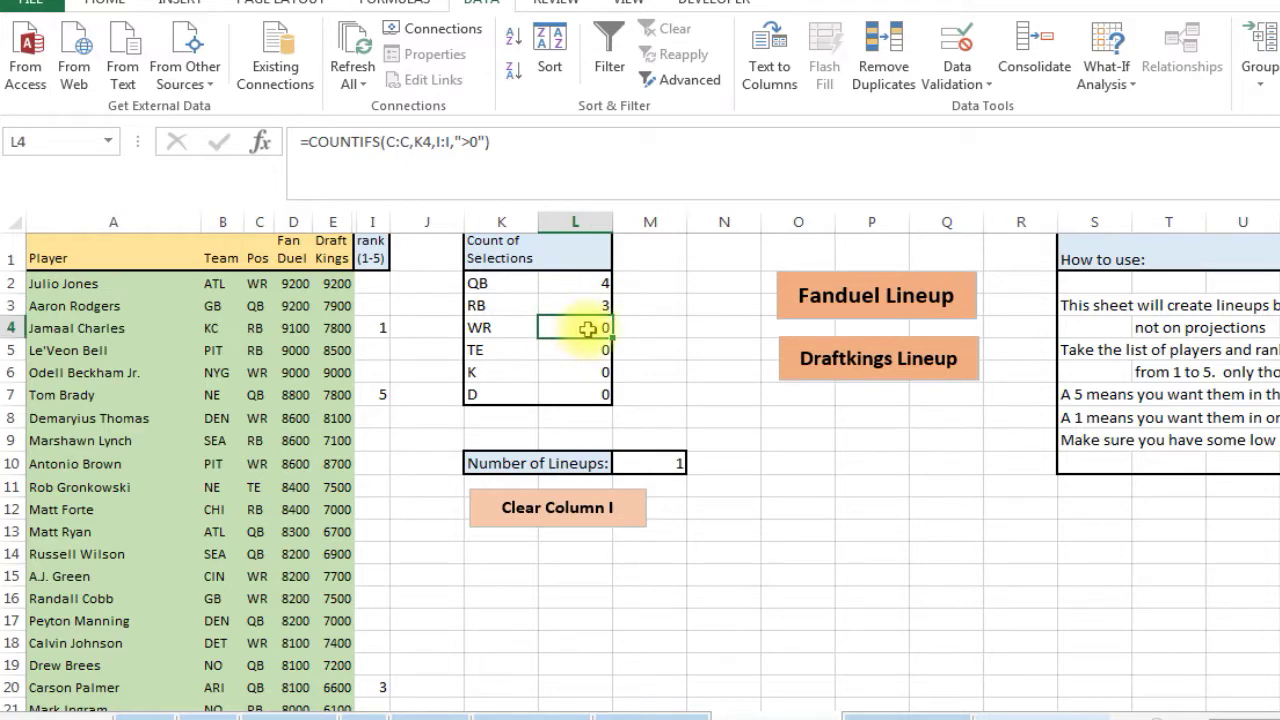
{"action": "left_click", "coordinate": [576, 370]}
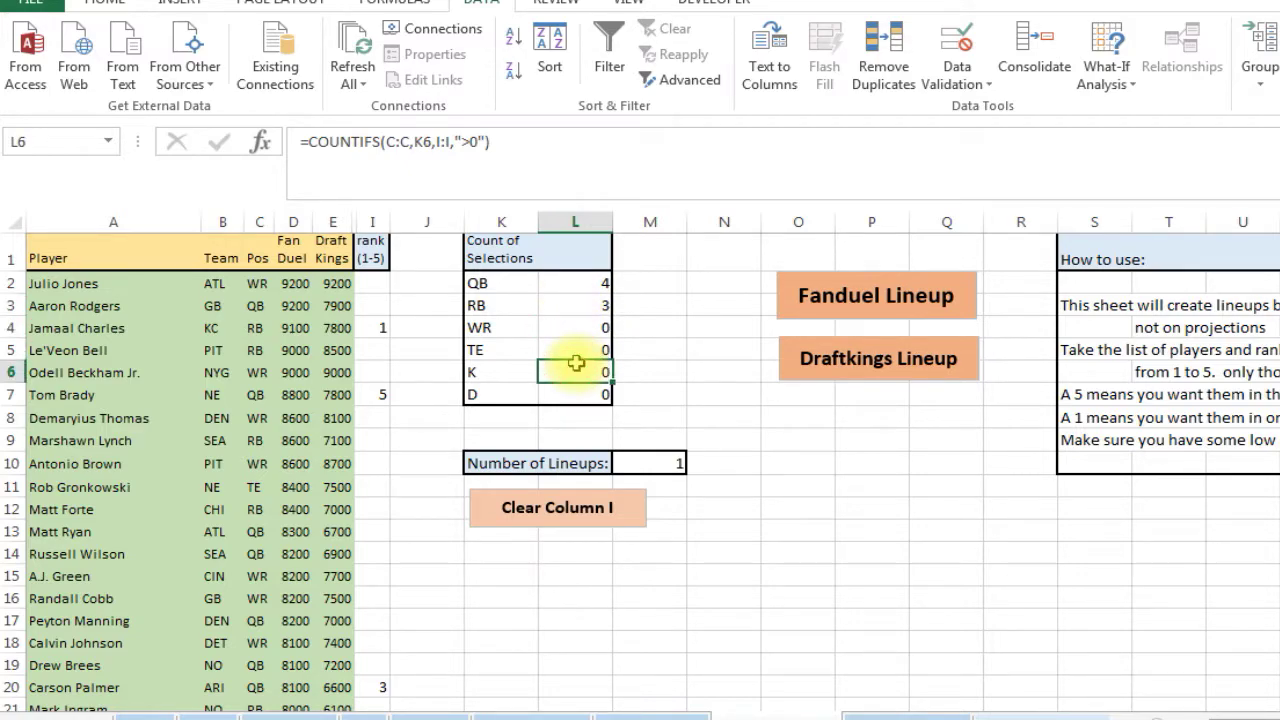
{"action": "left_click", "coordinate": [650, 464]}
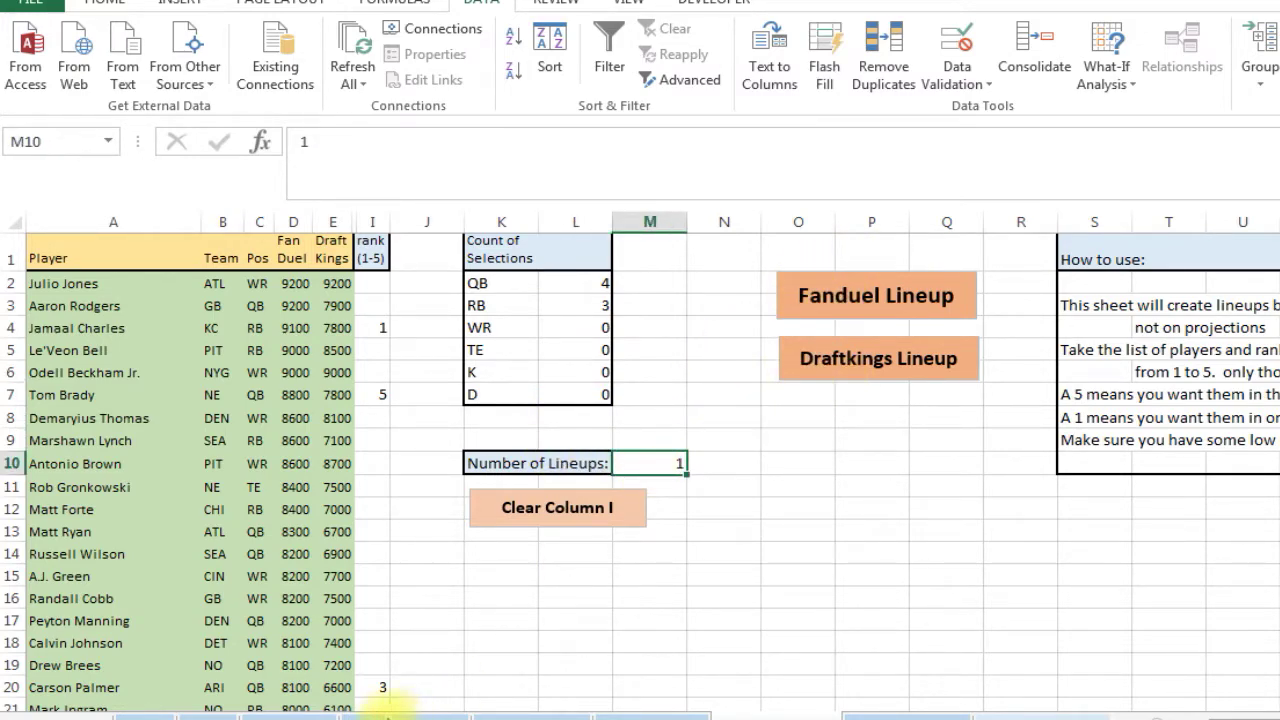
Step: Open the Lineups sheet and examine the player names, salaries and Proj column of Lineup 1
{"action": "left_click", "coordinate": [525, 712]}
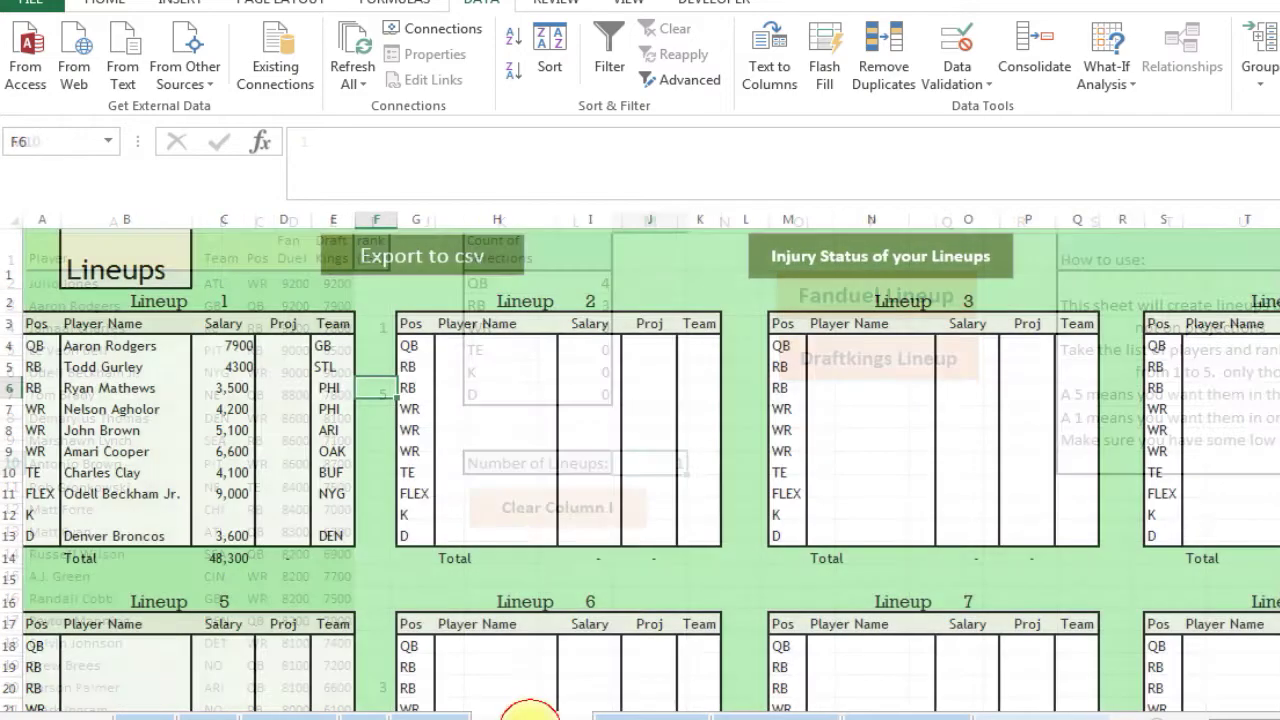
{"action": "left_click", "coordinate": [150, 428]}
{"action": "left_click", "coordinate": [120, 388]}
{"action": "left_click", "coordinate": [112, 347]}
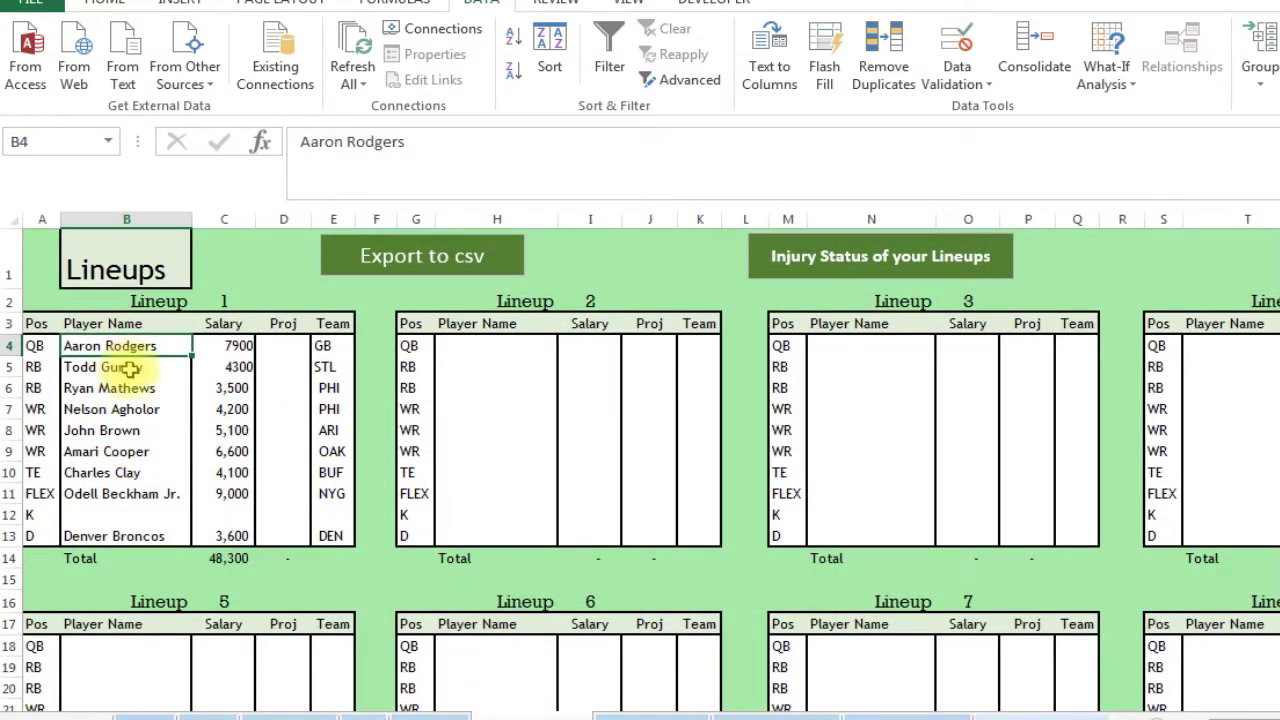
{"action": "left_click", "coordinate": [240, 345]}
{"action": "left_click", "coordinate": [238, 367]}
{"action": "left_click", "coordinate": [277, 345]}
{"action": "left_click", "coordinate": [277, 366]}
{"action": "left_click", "coordinate": [283, 409]}
{"action": "left_click", "coordinate": [277, 450]}
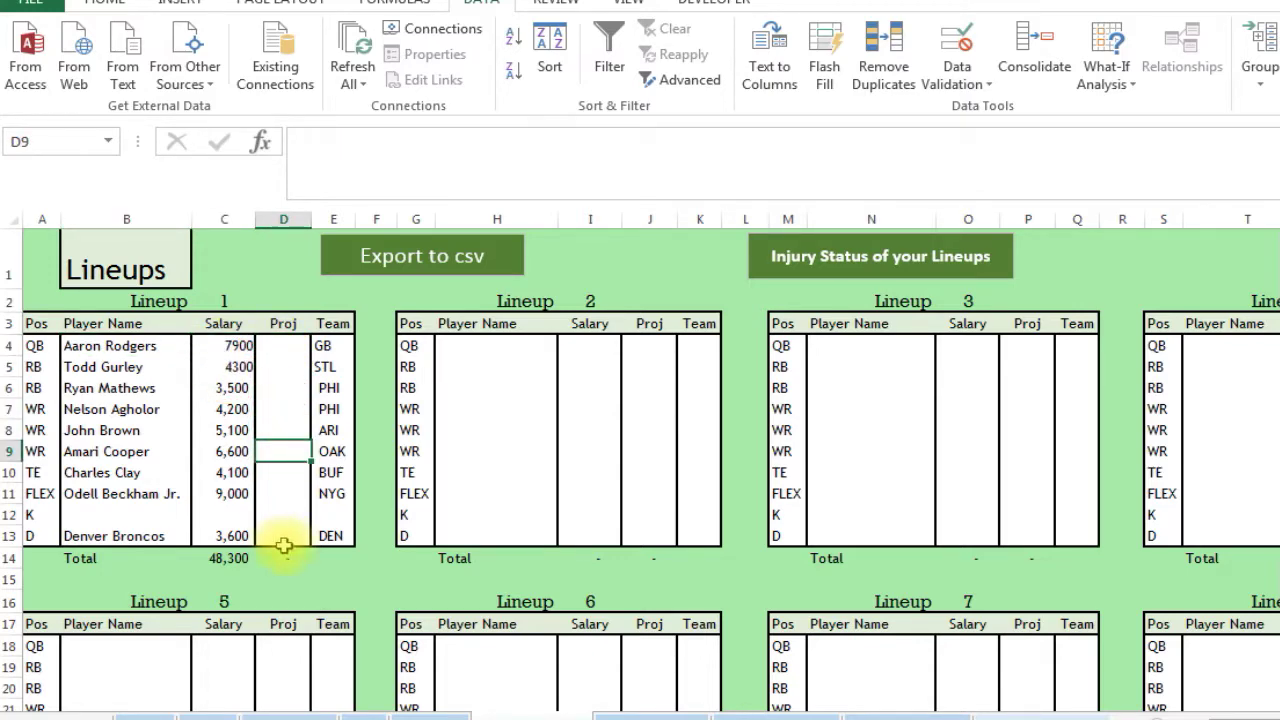
Step: Return to the ranking sheet, glance at the main projections sheet and come back to the Number of Lineups area
{"action": "left_click", "coordinate": [740, 713]}
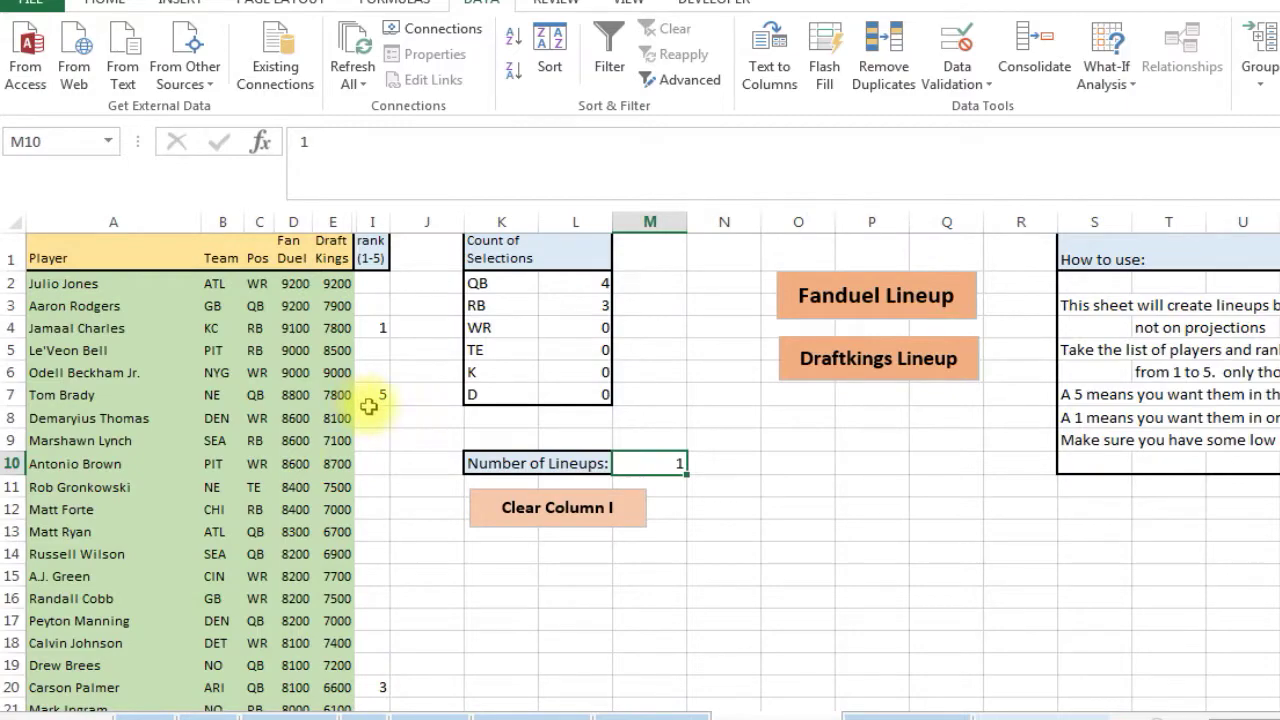
{"action": "left_click", "coordinate": [655, 713]}
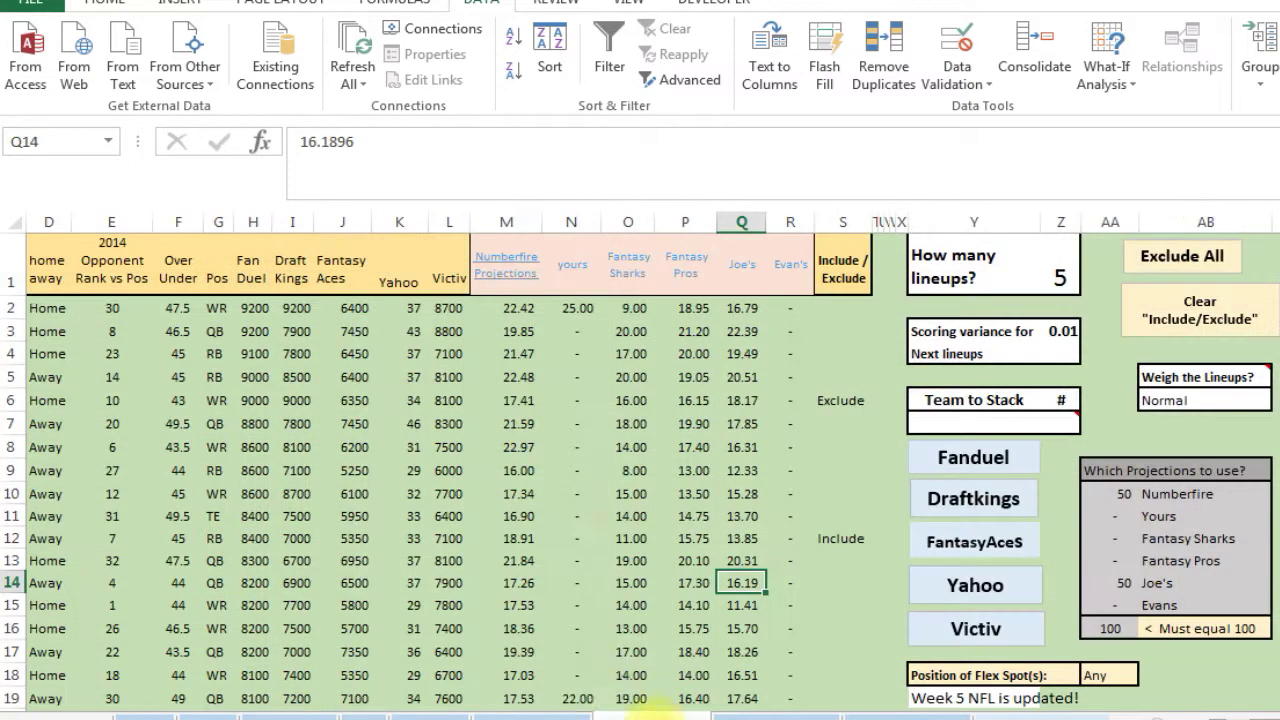
{"action": "left_click", "coordinate": [788, 712]}
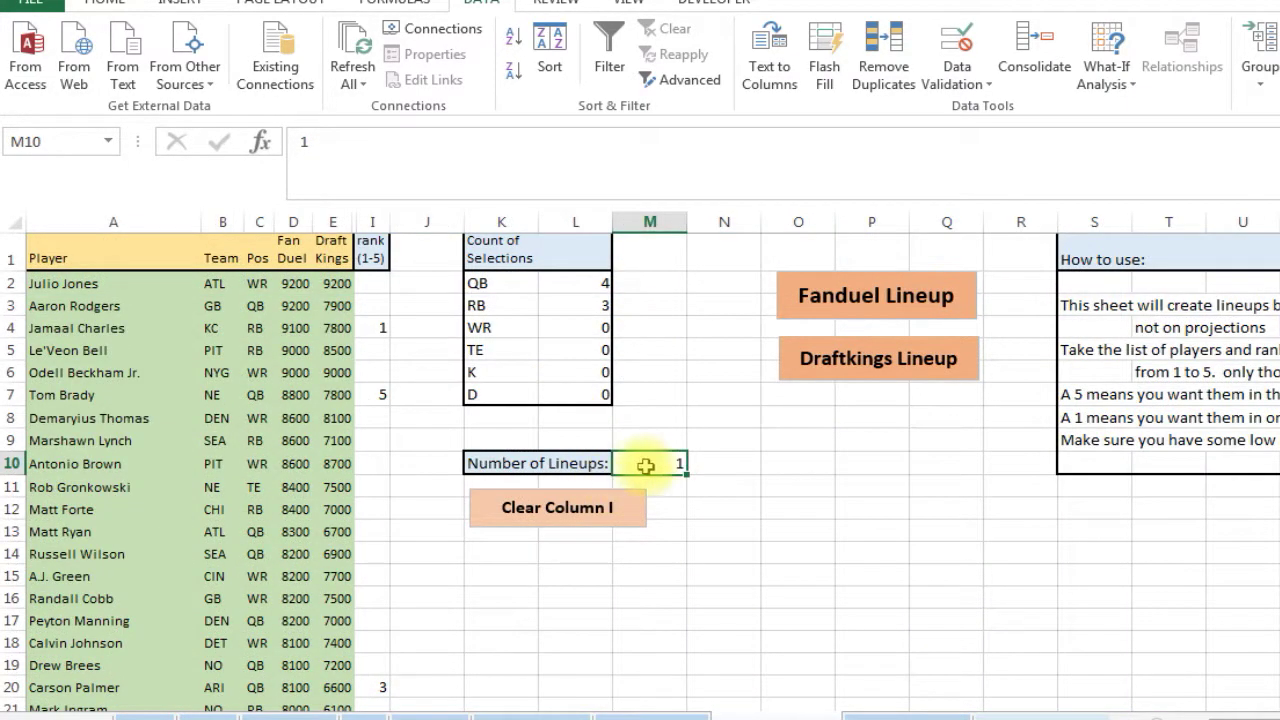
{"action": "left_click", "coordinate": [791, 484]}
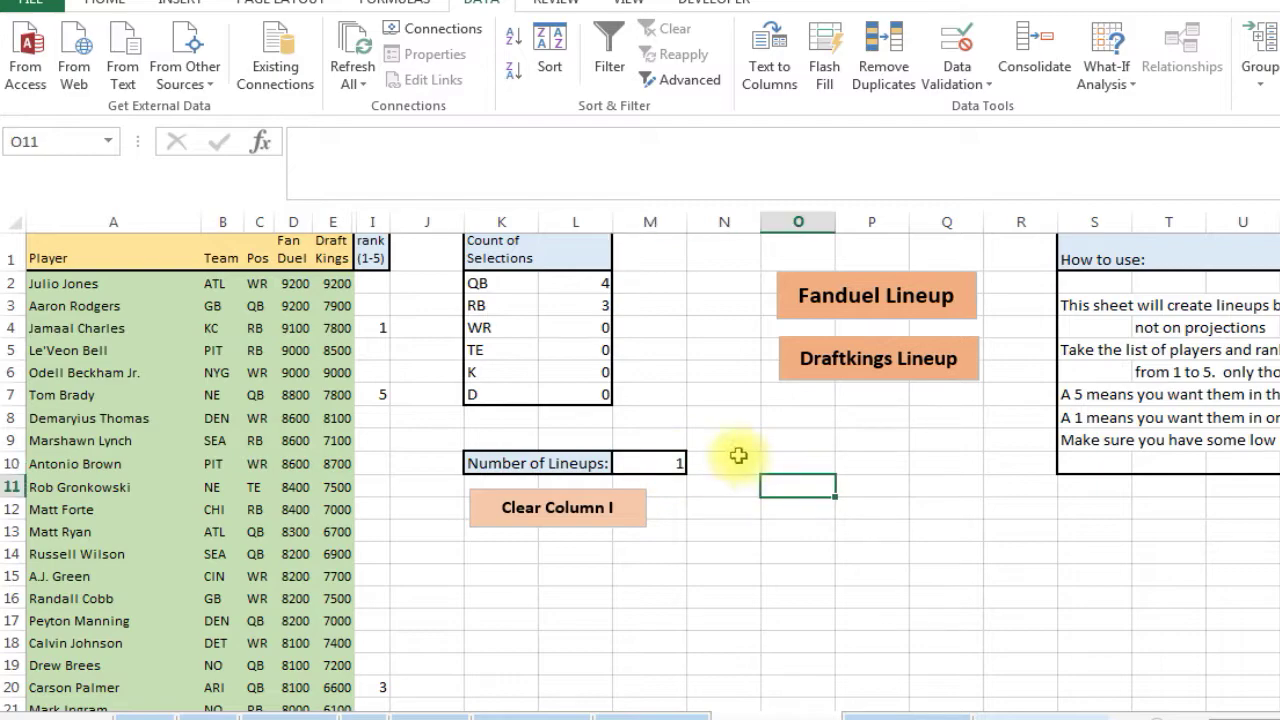
{"action": "left_click", "coordinate": [418, 464]}
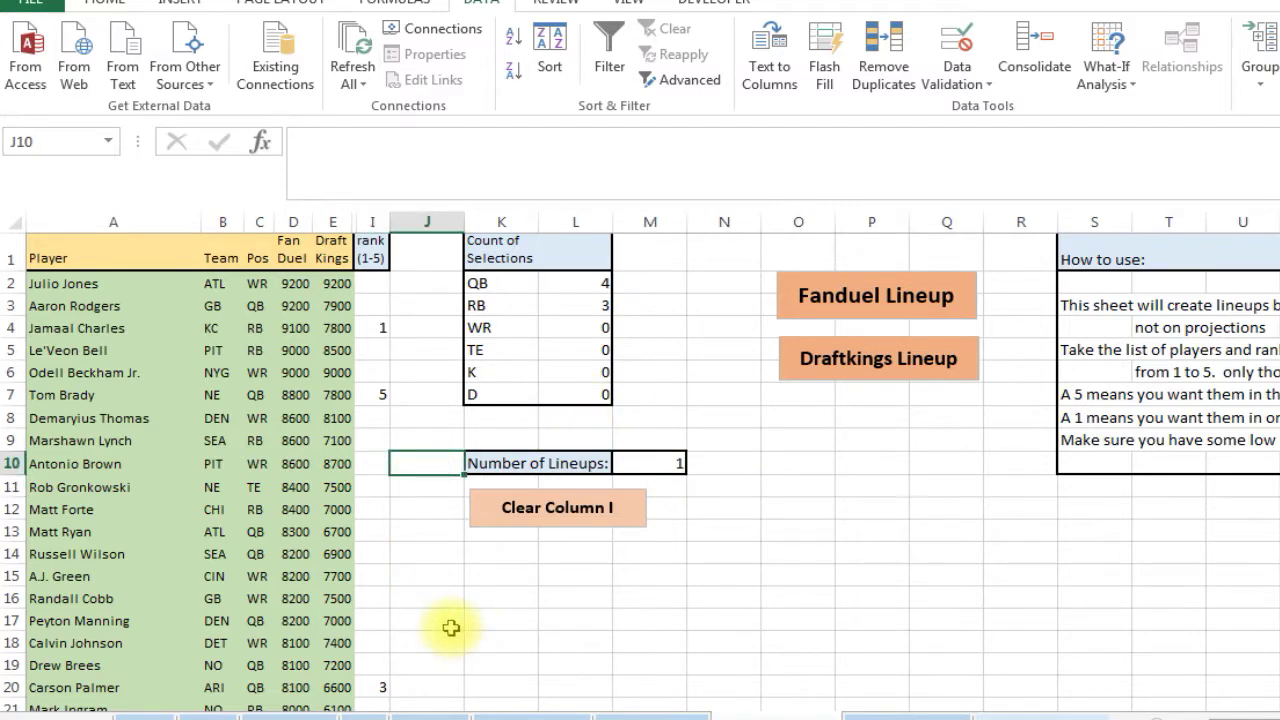
Step: Open the bulk lineups sheet and examine its player data, site salaries and projection columns
{"action": "left_click", "coordinate": [895, 712]}
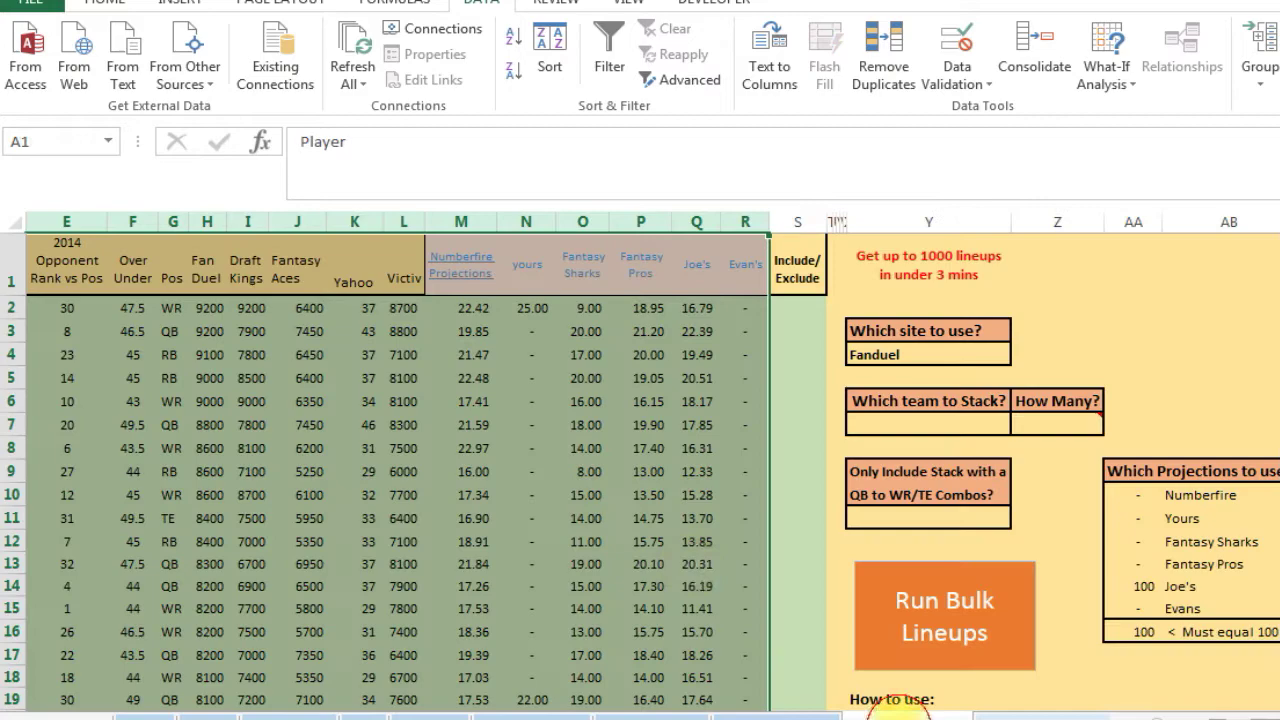
{"action": "left_click", "coordinate": [640, 424]}
{"action": "left_click", "coordinate": [402, 426]}
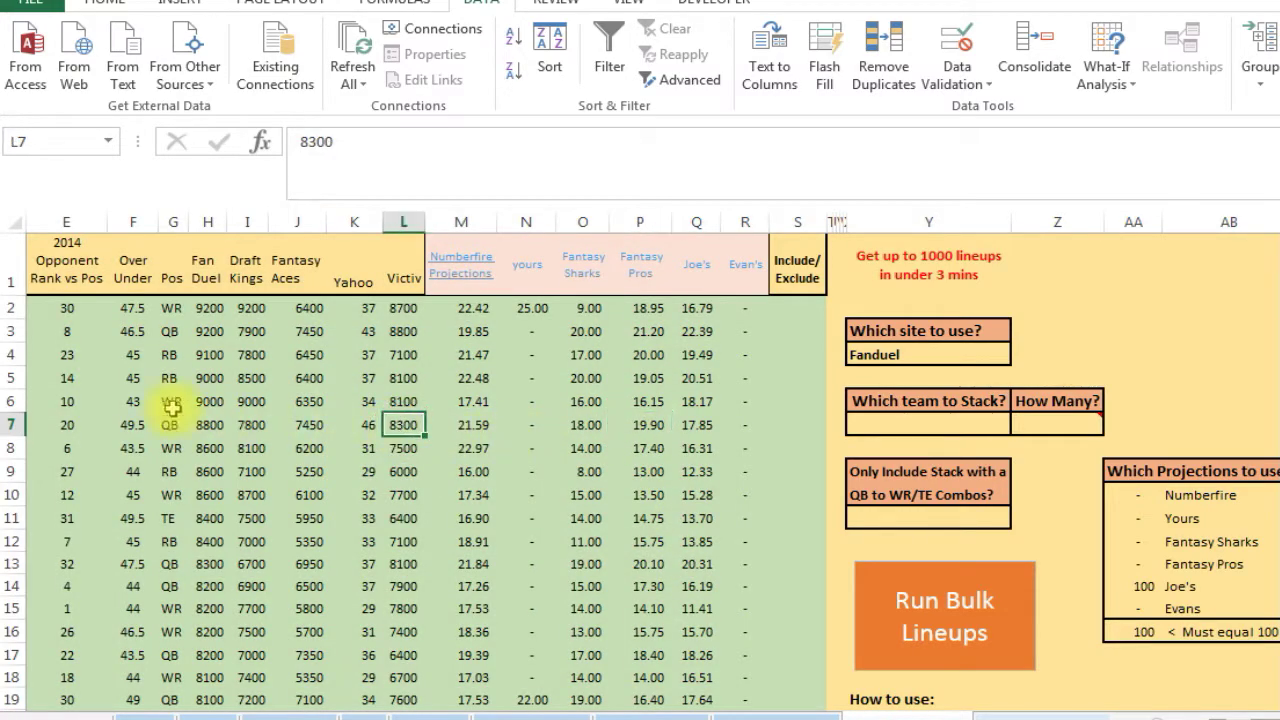
{"action": "left_click", "coordinate": [162, 402]}
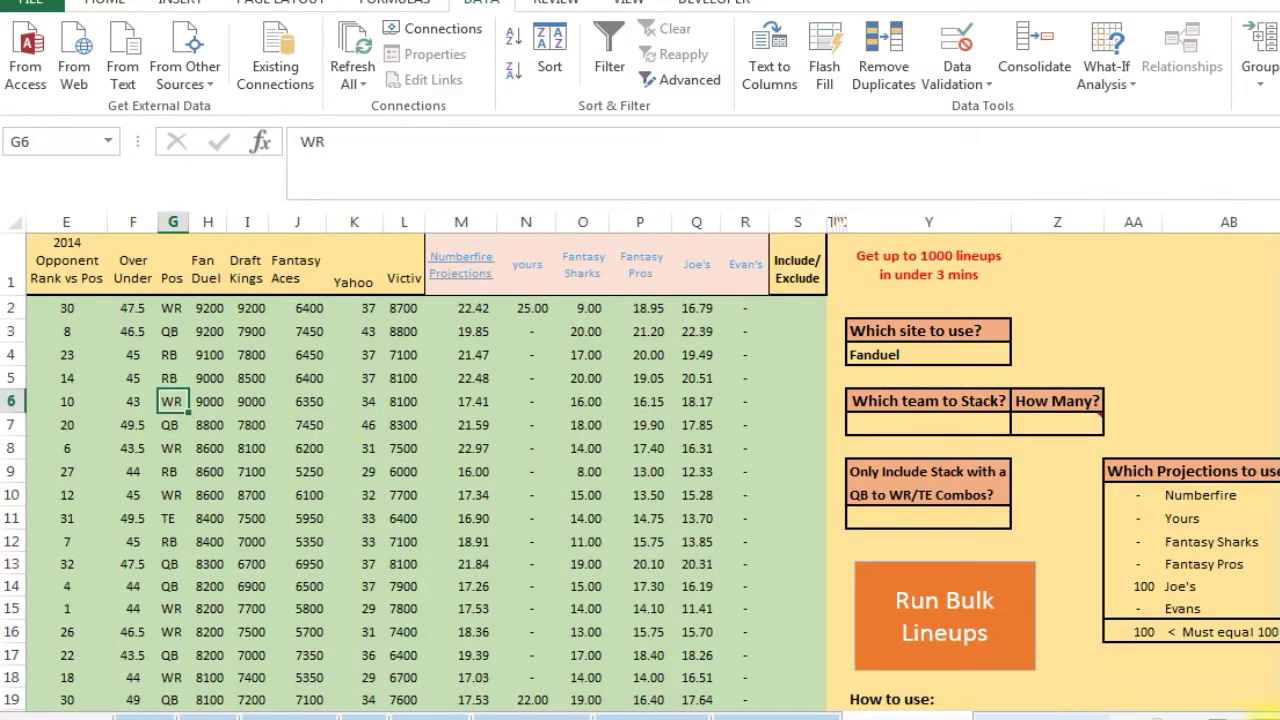
{"action": "scroll", "coordinate": [640, 460], "scroll_direction": "left", "scroll_amount": 4}
{"action": "left_click", "coordinate": [143, 493]}
{"action": "left_click", "coordinate": [130, 424]}
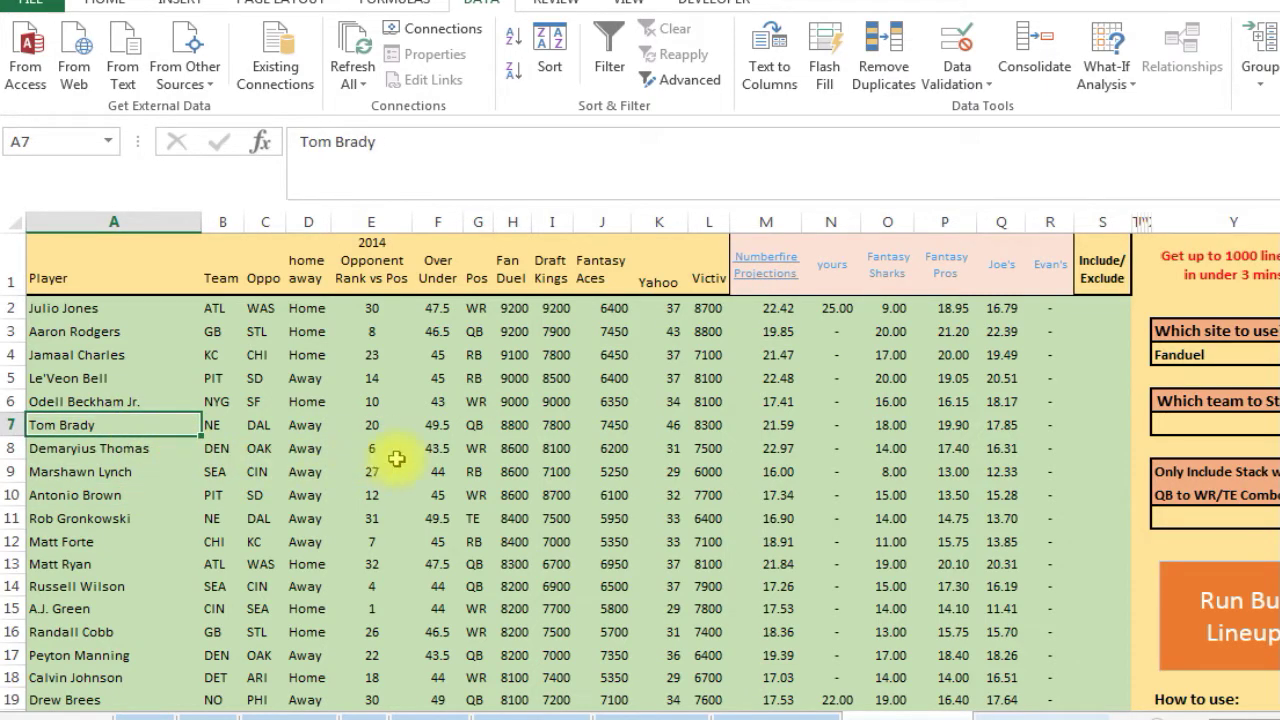
{"action": "left_click", "coordinate": [750, 460]}
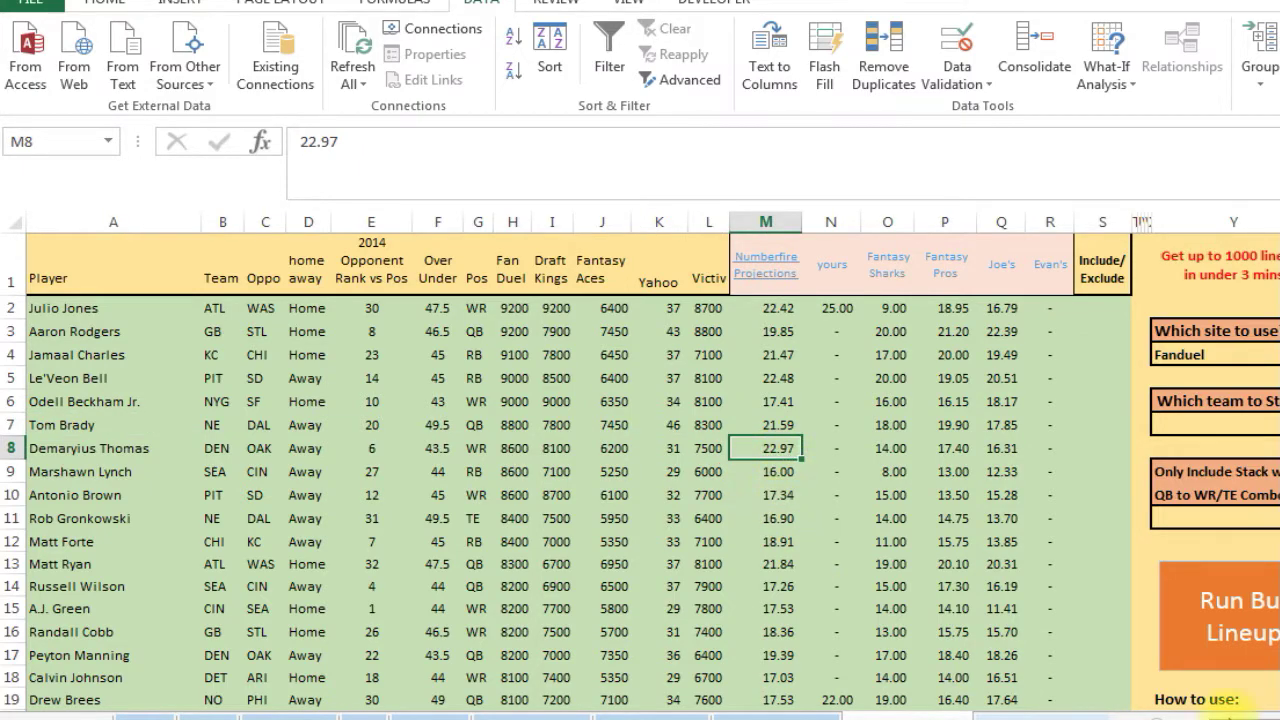
{"action": "scroll", "coordinate": [858, 588], "scroll_direction": "right", "scroll_amount": 2}
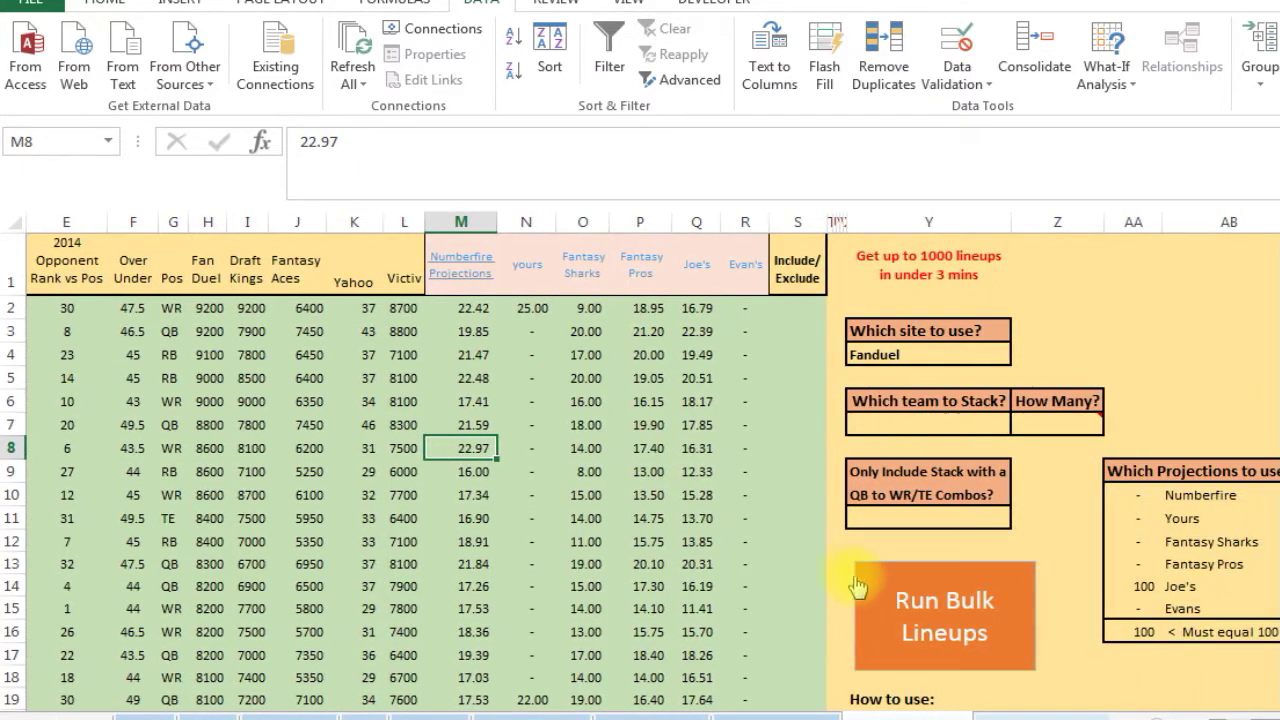
{"action": "left_click", "coordinate": [582, 380]}
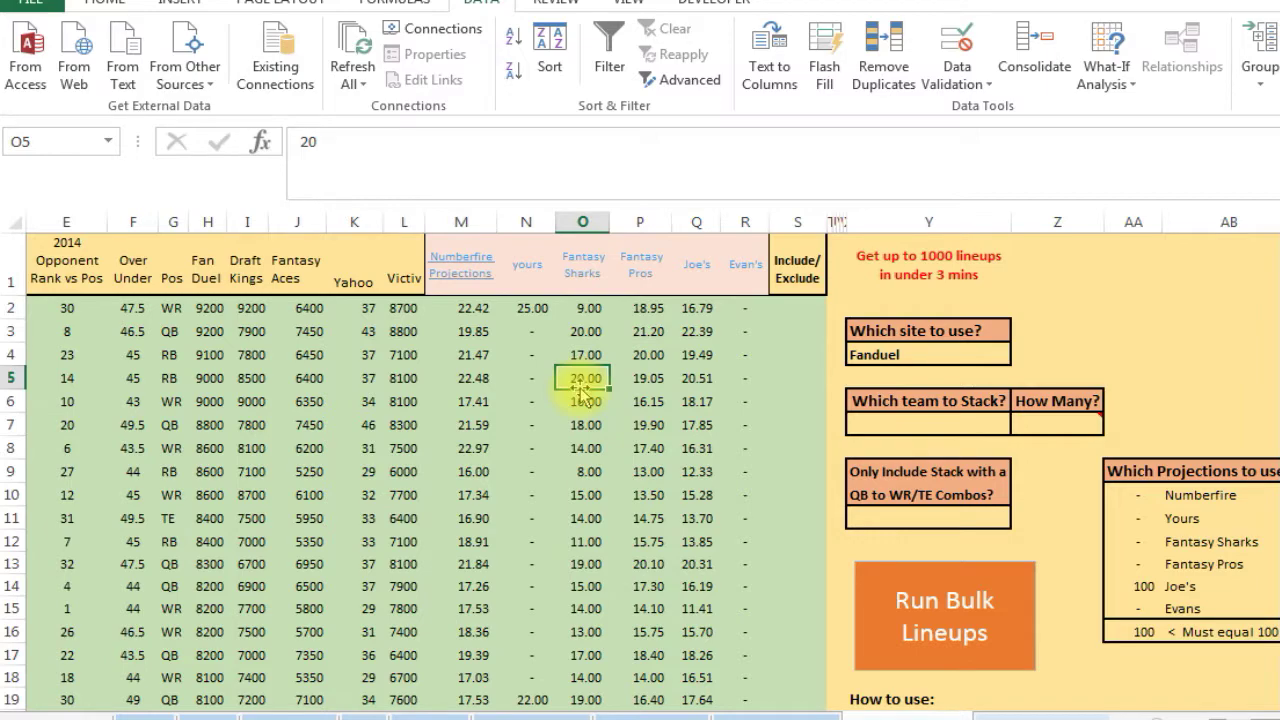
Step: Choose Fanduel as the site to use for the bulk lineups
{"action": "left_click", "coordinate": [918, 358]}
{"action": "left_click", "coordinate": [1021, 355]}
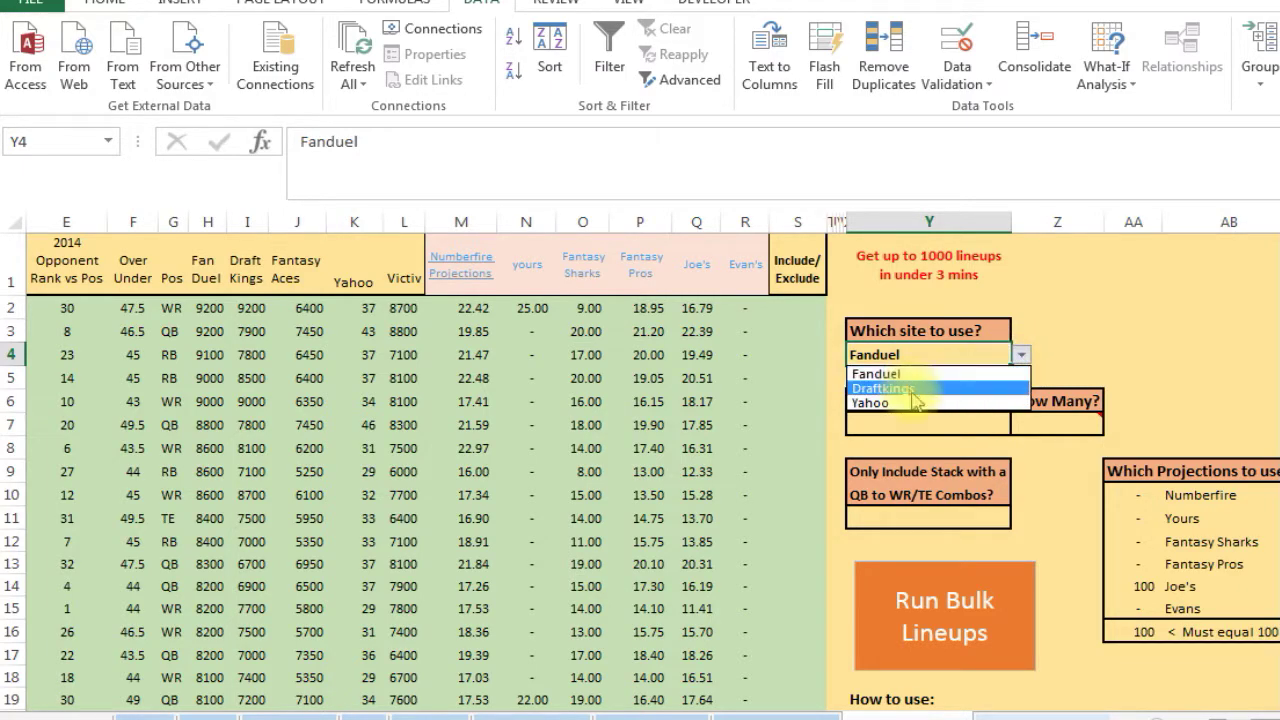
{"action": "left_click", "coordinate": [880, 374]}
Step: Check the choices for the team to stack and for limiting stacks to QB to WR/TE combos
{"action": "left_click", "coordinate": [928, 430]}
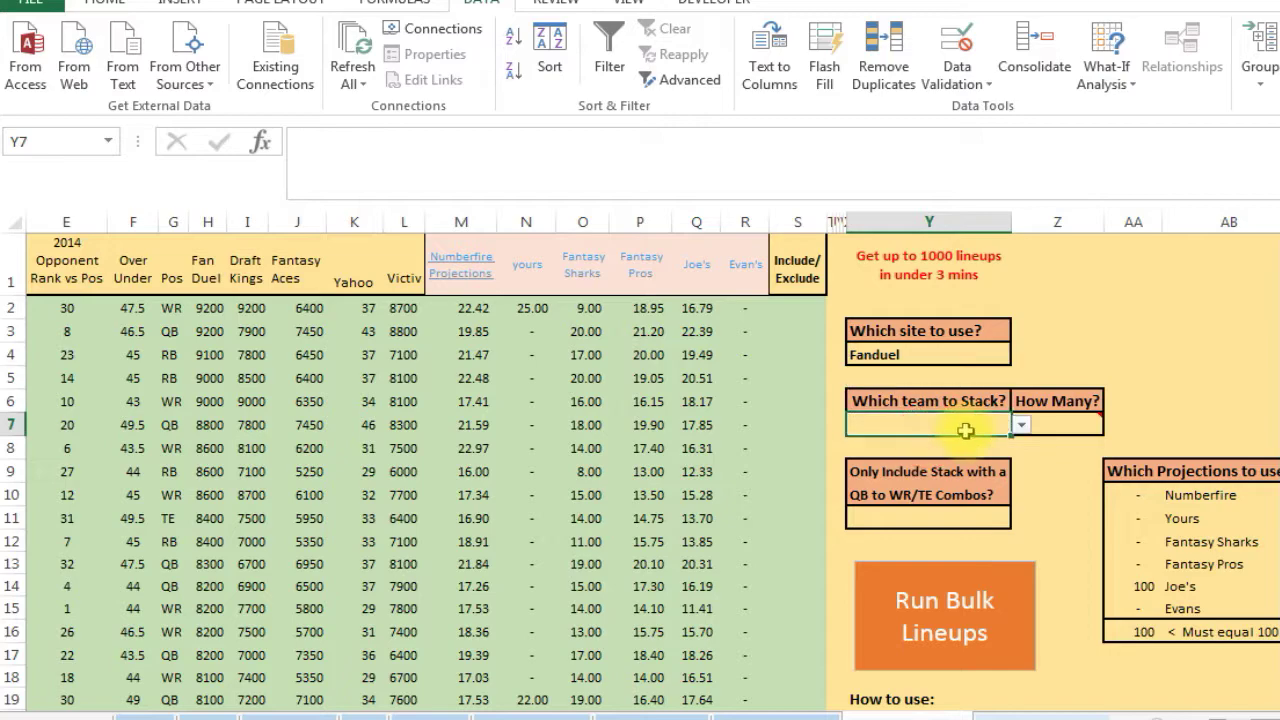
{"action": "left_click", "coordinate": [1021, 426]}
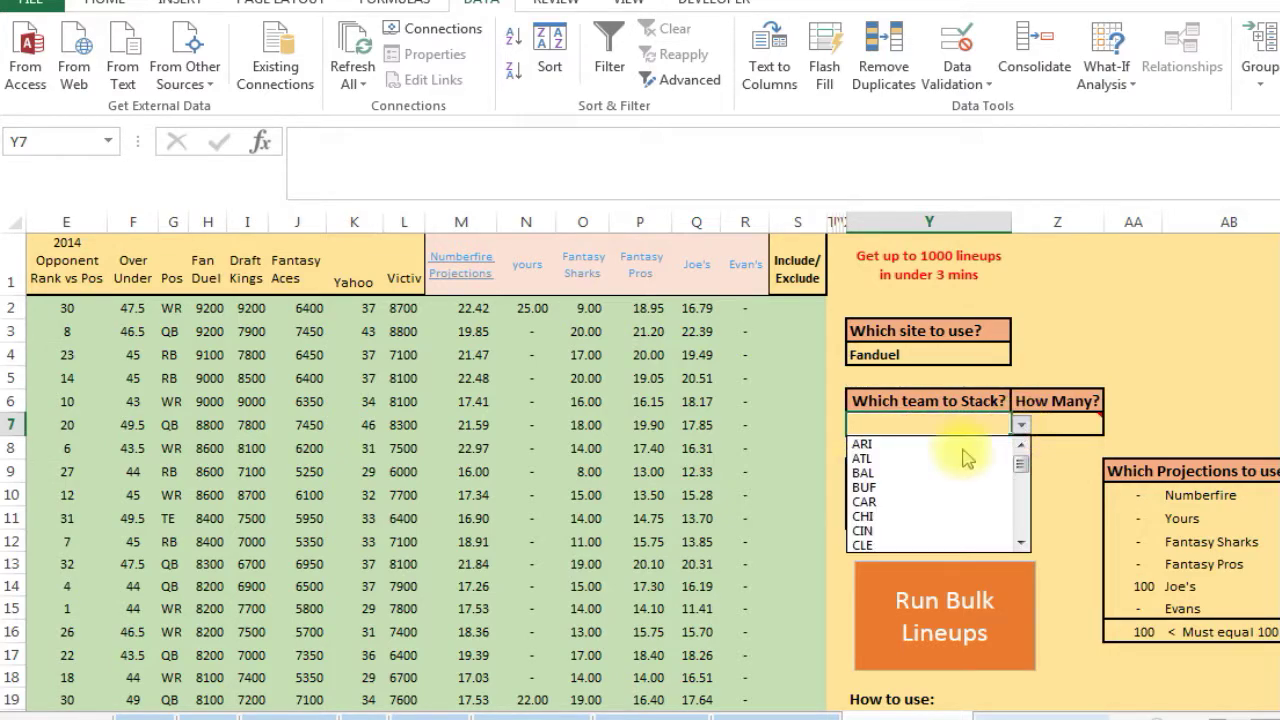
{"action": "left_click", "coordinate": [1050, 421]}
{"action": "left_click", "coordinate": [800, 446]}
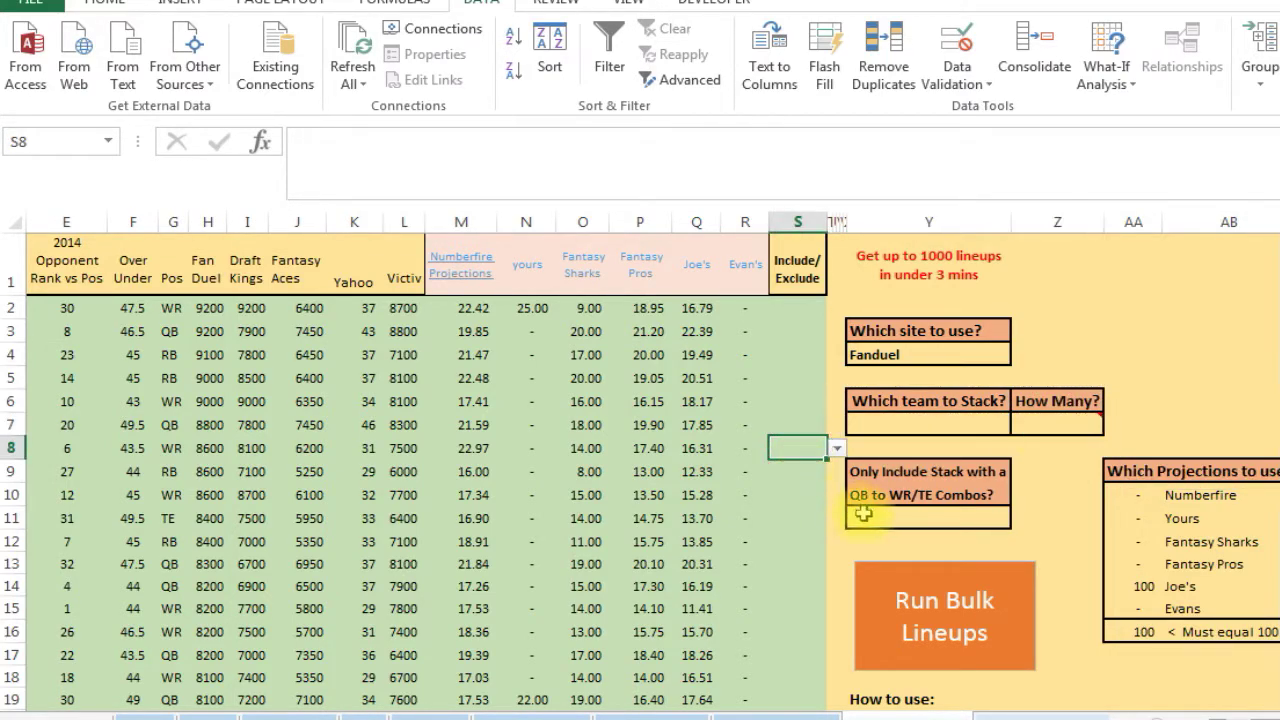
{"action": "left_click", "coordinate": [912, 521]}
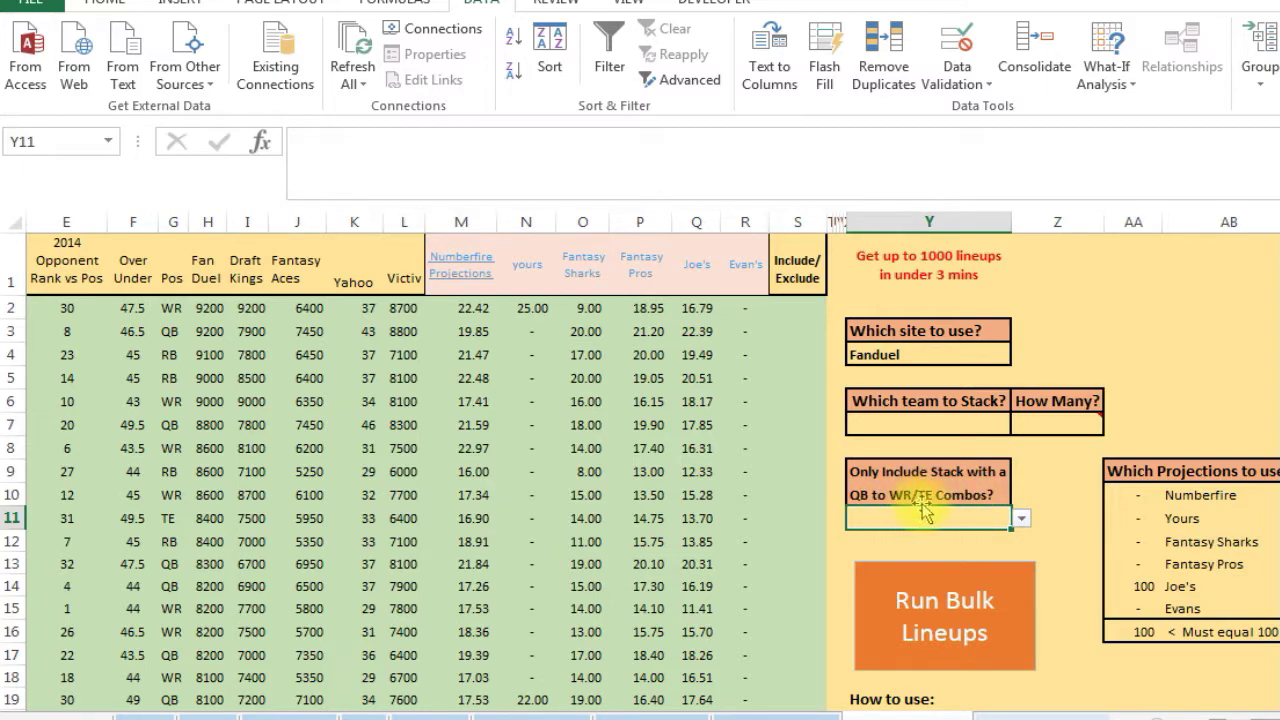
{"action": "left_click", "coordinate": [1020, 518]}
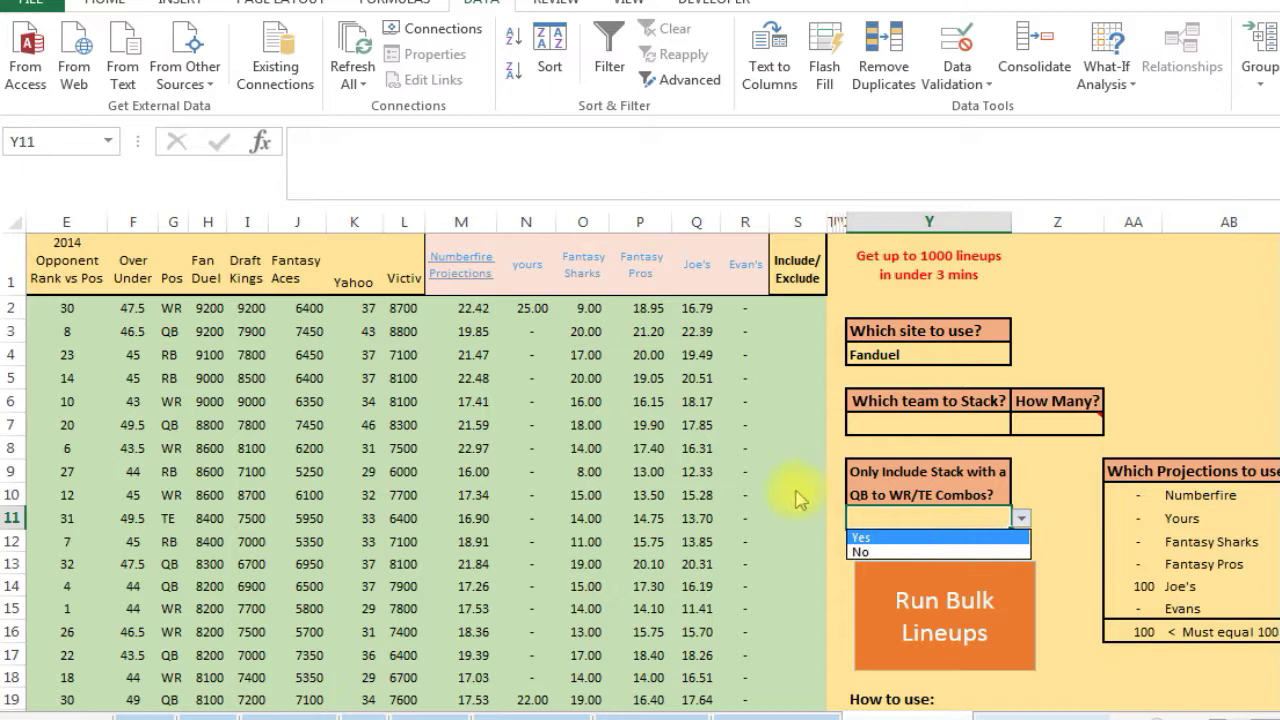
{"action": "key", "text": "Escape"}
Step: Examine the percentages for each projection source under Which Projections to use
{"action": "scroll", "coordinate": [640, 470], "scroll_direction": "down", "scroll_amount": 1}
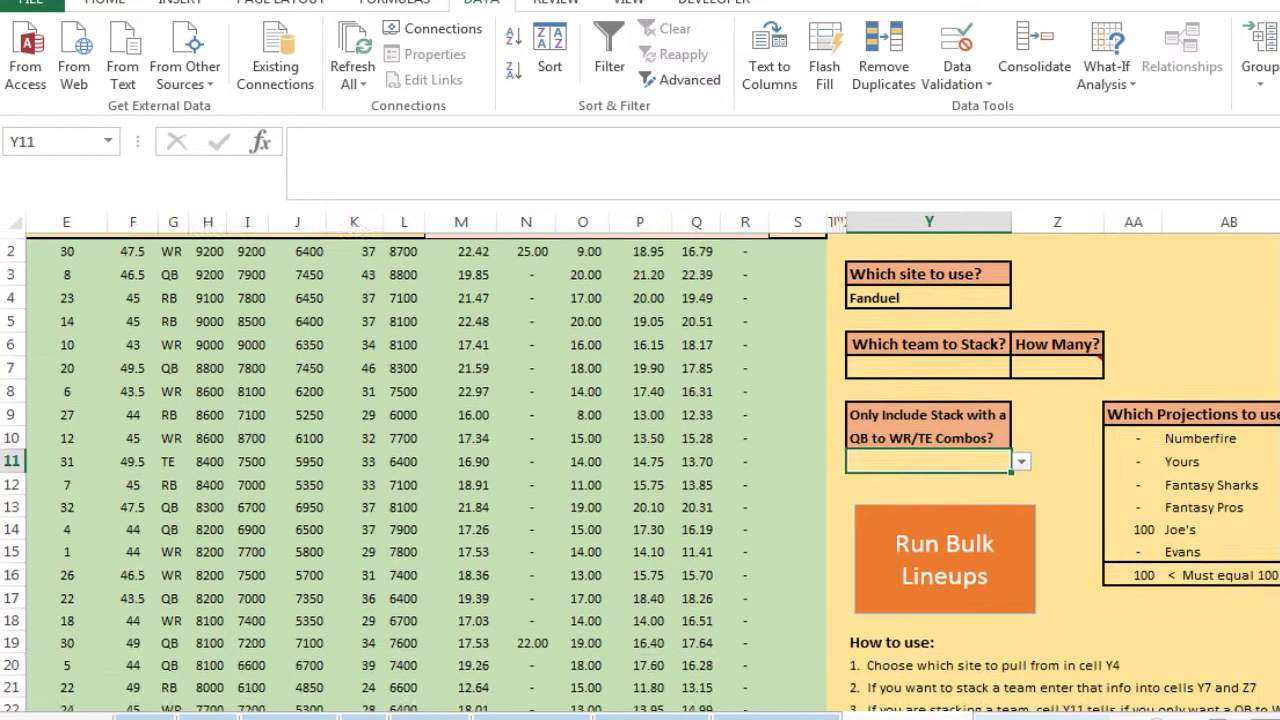
{"action": "left_click", "coordinate": [1135, 409]}
{"action": "left_click", "coordinate": [1135, 455]}
{"action": "left_click", "coordinate": [1135, 477]}
{"action": "left_click", "coordinate": [1136, 500]}
{"action": "left_click", "coordinate": [1136, 455]}
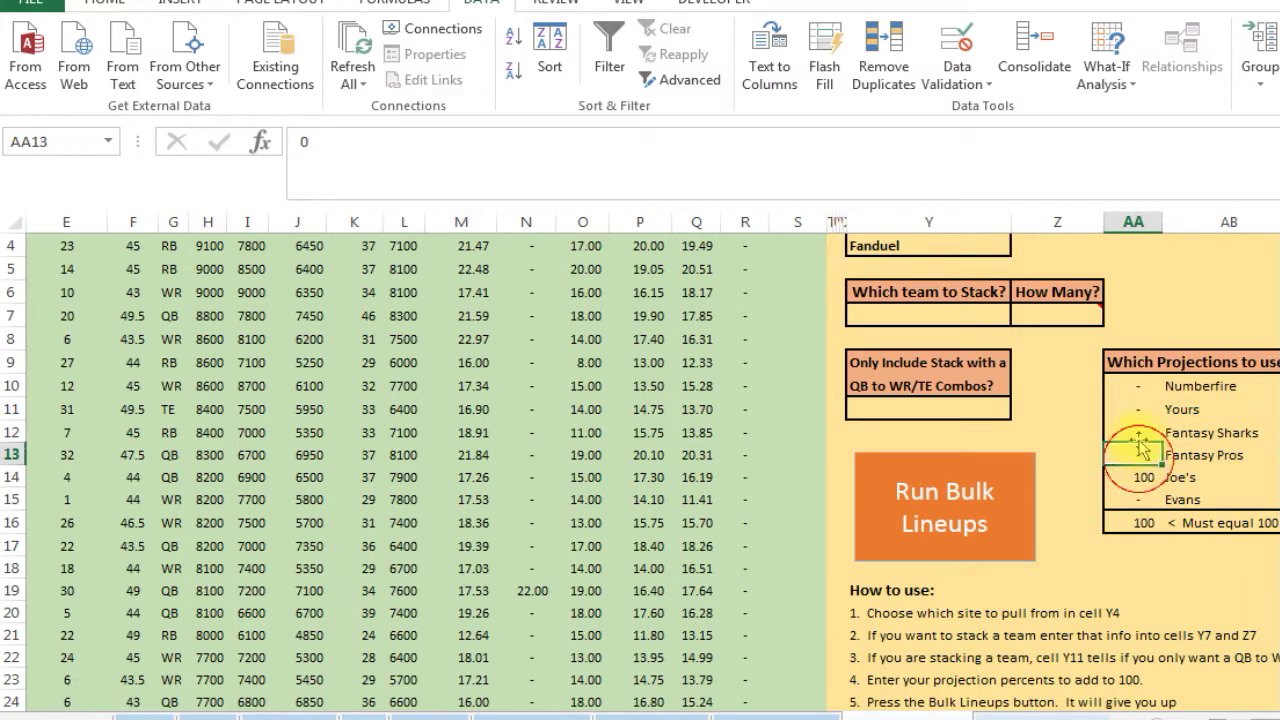
{"action": "left_click", "coordinate": [1140, 408]}
{"action": "left_click", "coordinate": [1137, 432]}
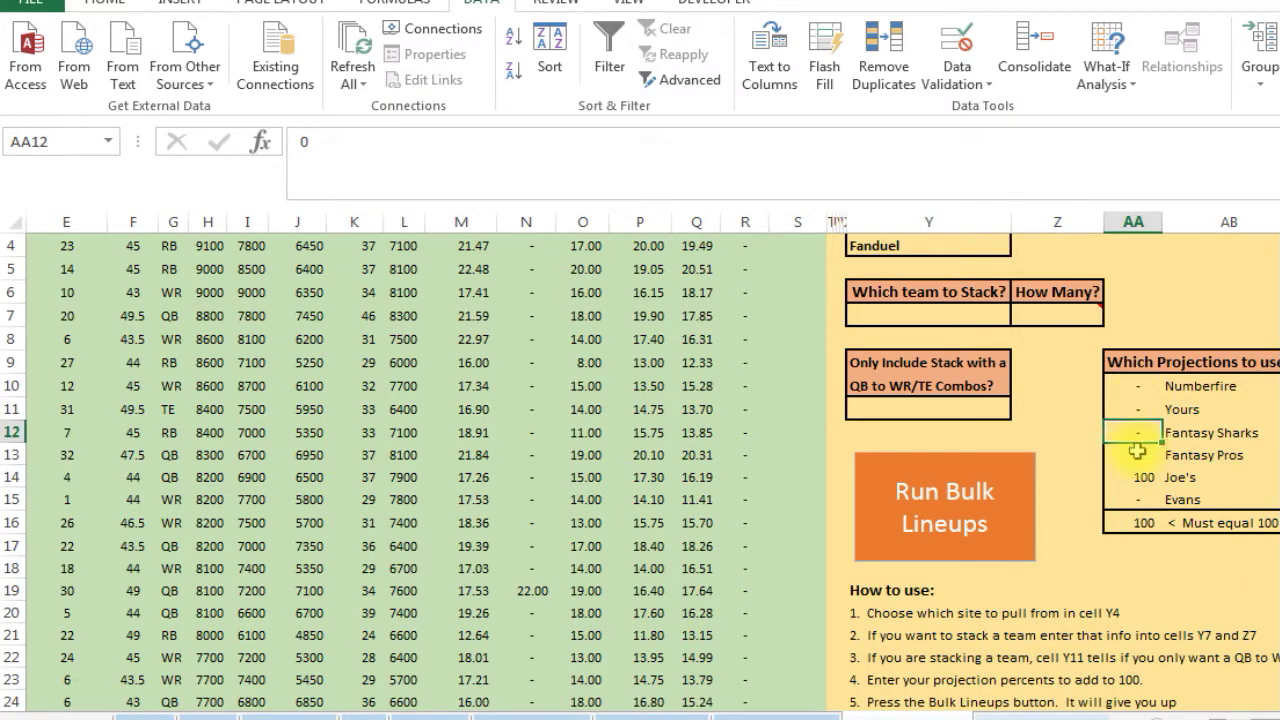
{"action": "left_click", "coordinate": [1137, 478]}
{"action": "left_click", "coordinate": [1138, 414]}
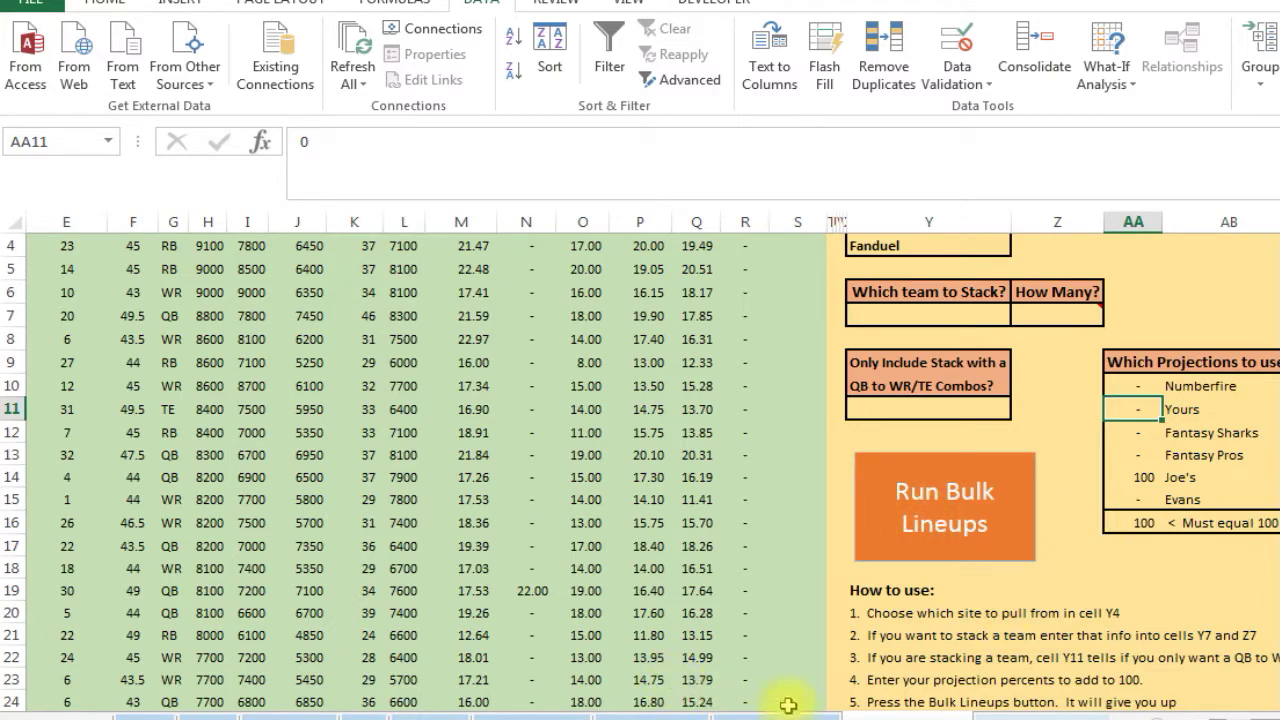
Step: Open the sheet of generated bulk lineups and look through the lineups down to row 200
{"action": "left_click", "coordinate": [975, 715]}
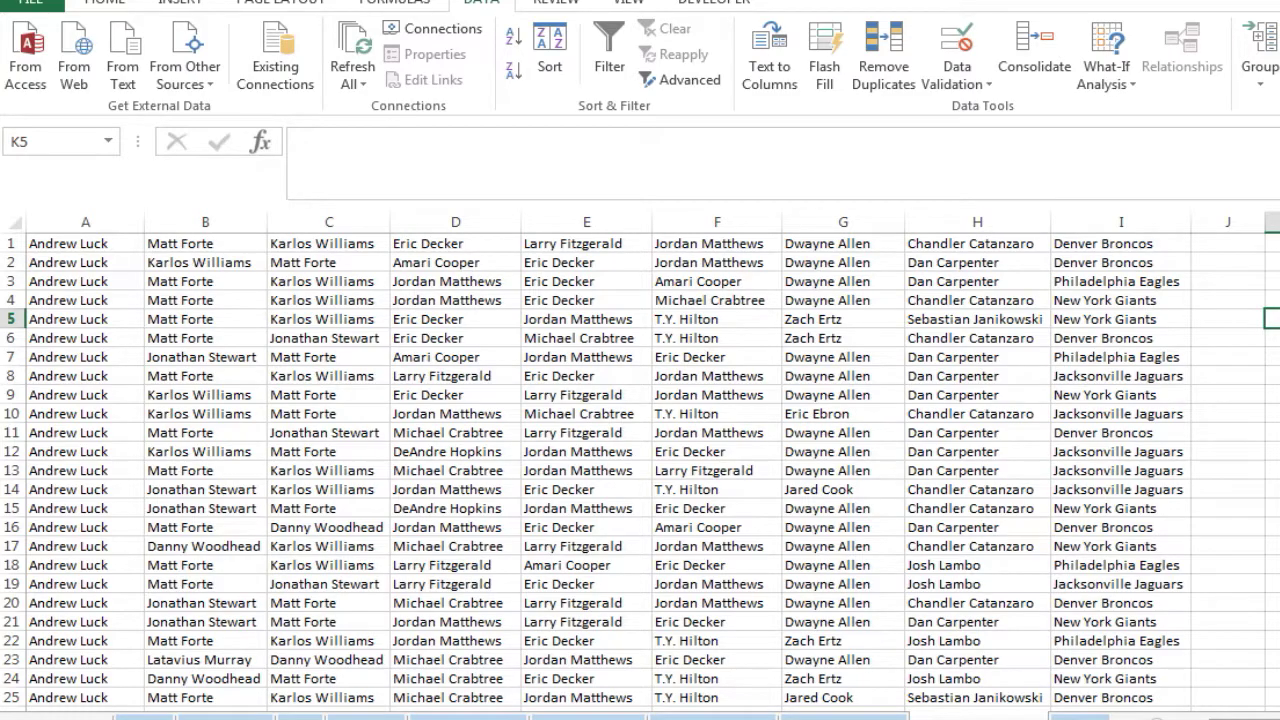
{"action": "left_click", "coordinate": [314, 281]}
{"action": "left_click", "coordinate": [198, 299]}
{"action": "left_click", "coordinate": [92, 318]}
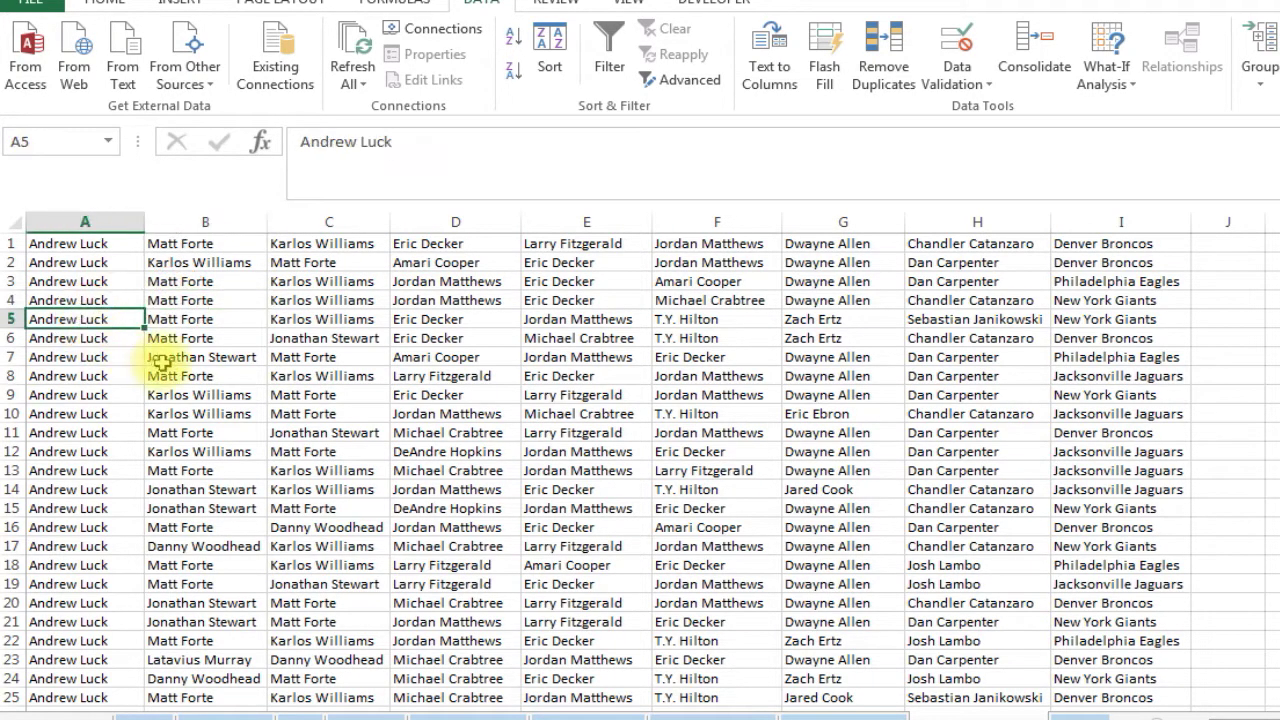
{"action": "scroll", "coordinate": [640, 472], "scroll_direction": "down", "scroll_amount": 20}
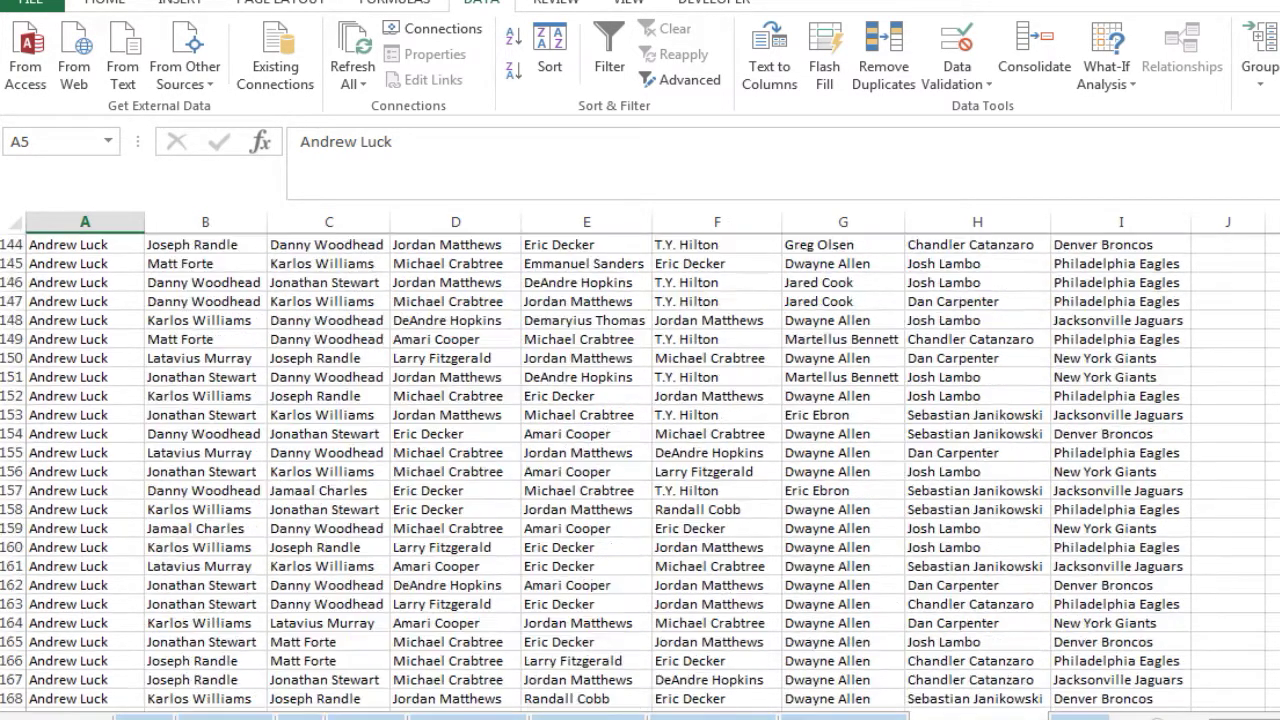
{"action": "scroll", "coordinate": [643, 623], "scroll_direction": "down", "scroll_amount": 2}
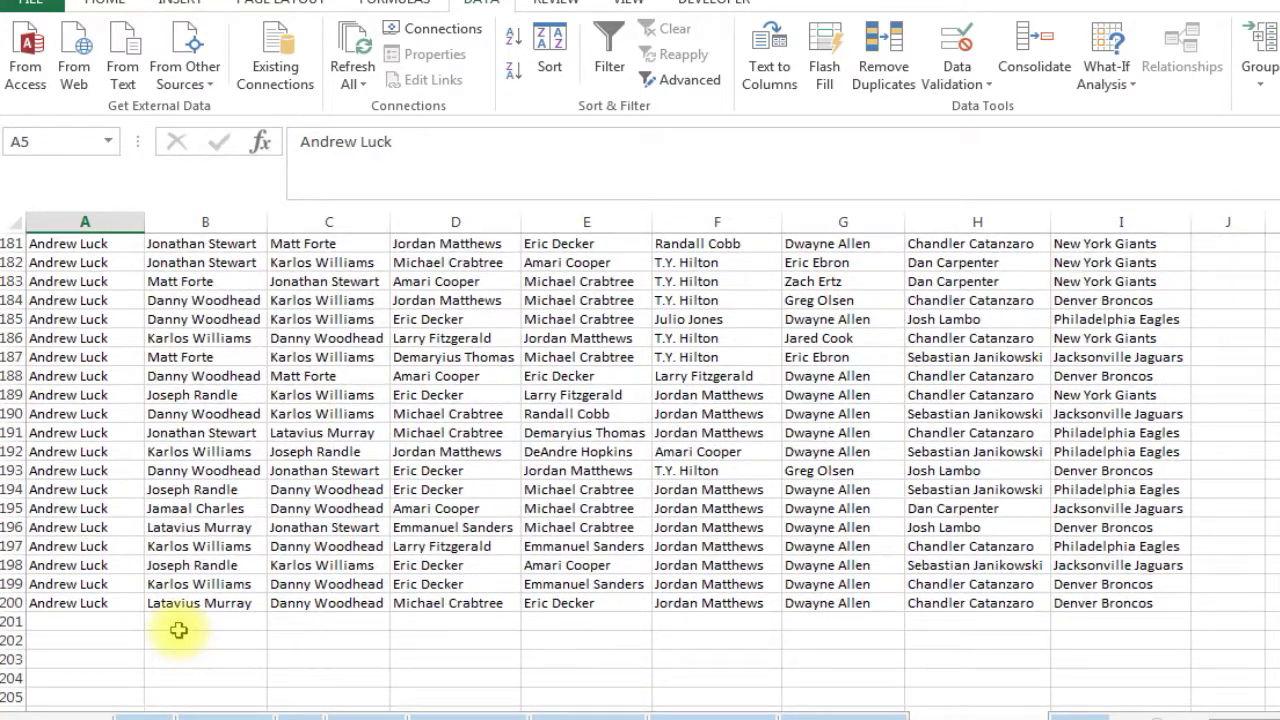
{"action": "left_click", "coordinate": [75, 603]}
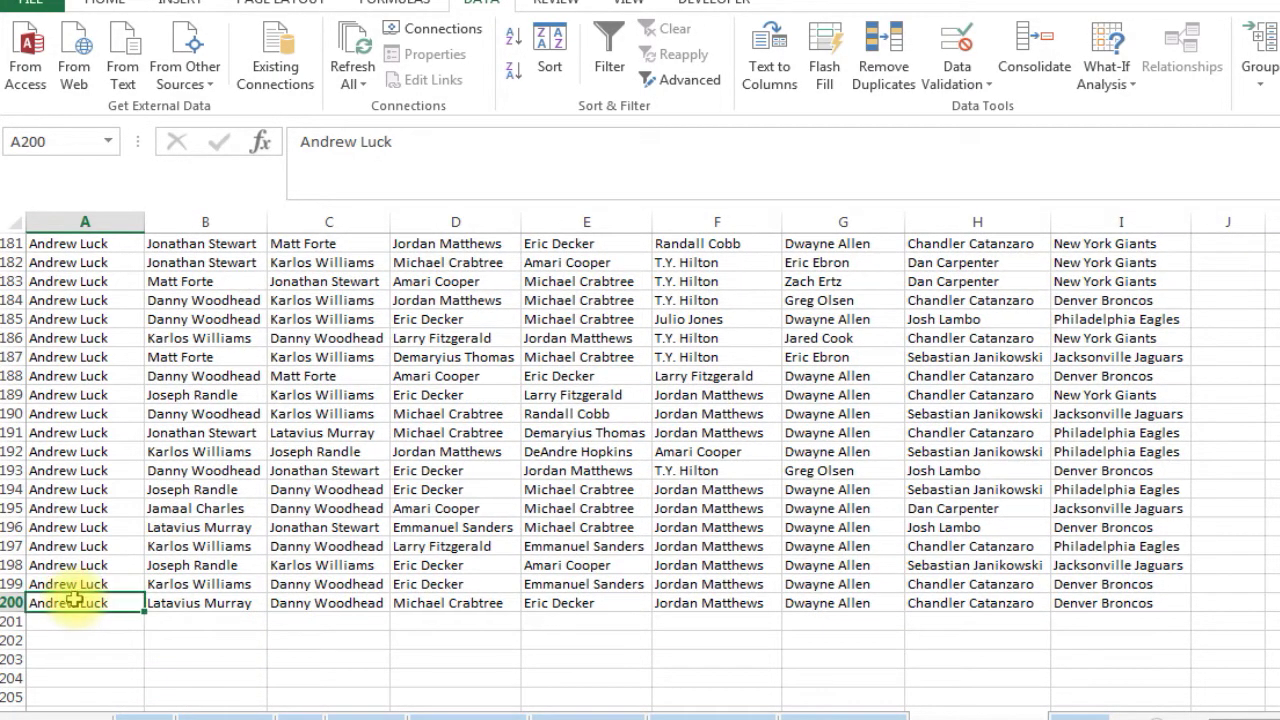
{"action": "key", "text": "Up"}
{"action": "key", "text": "Up"}
{"action": "key", "text": "Up"}
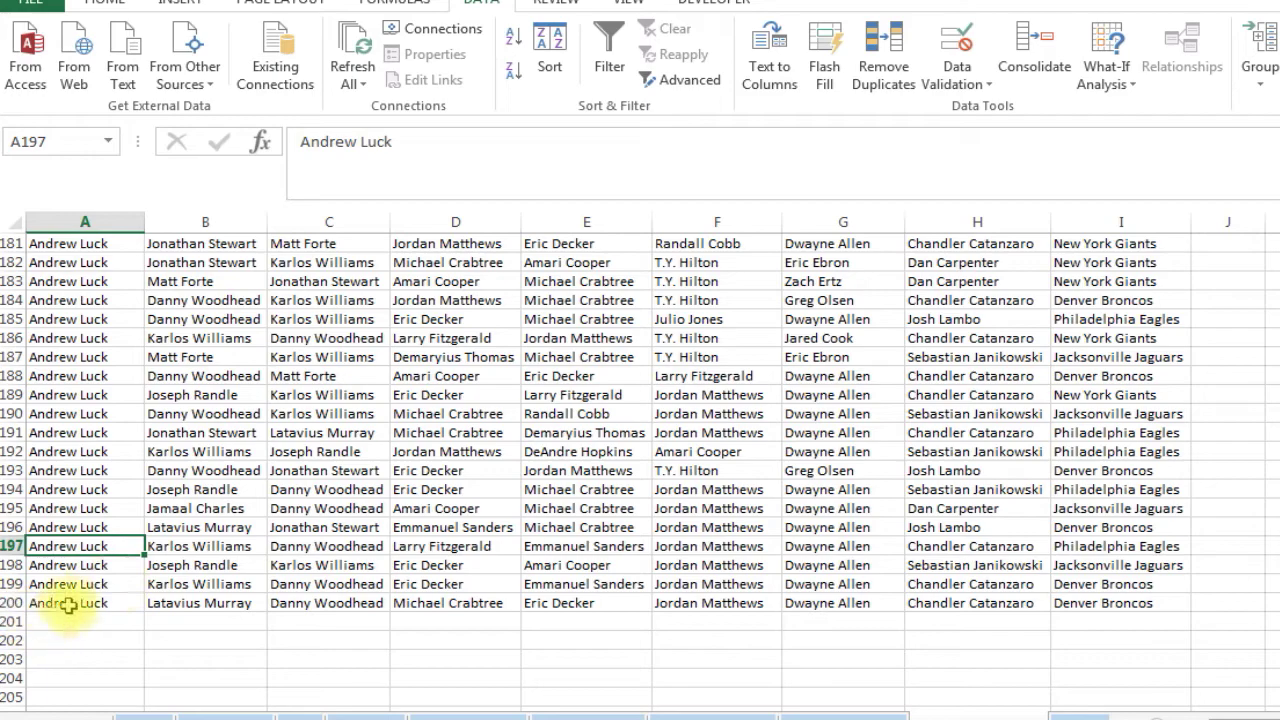
Step: Compare players across the final bulk lineups and return to the first lineups in the list
{"action": "left_click", "coordinate": [212, 472]}
{"action": "left_click", "coordinate": [640, 510]}
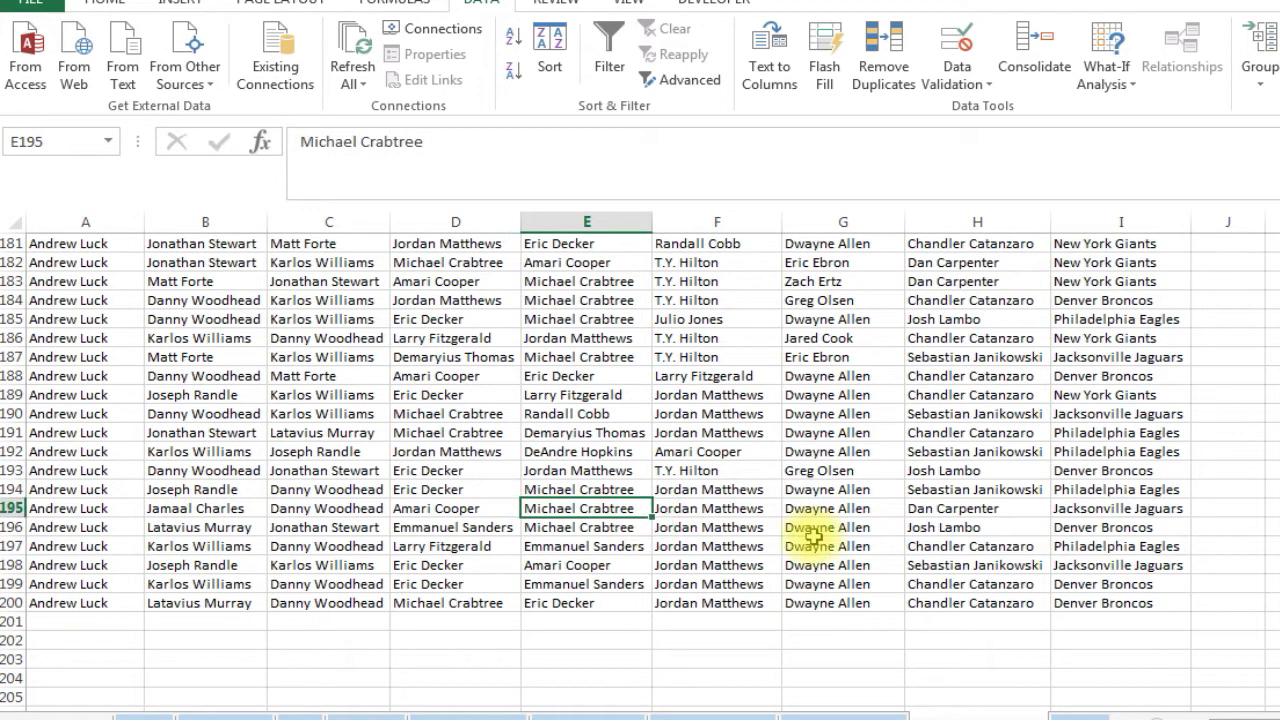
{"action": "left_click", "coordinate": [850, 545]}
{"action": "scroll", "coordinate": [640, 470], "scroll_direction": "up", "scroll_amount": 20}
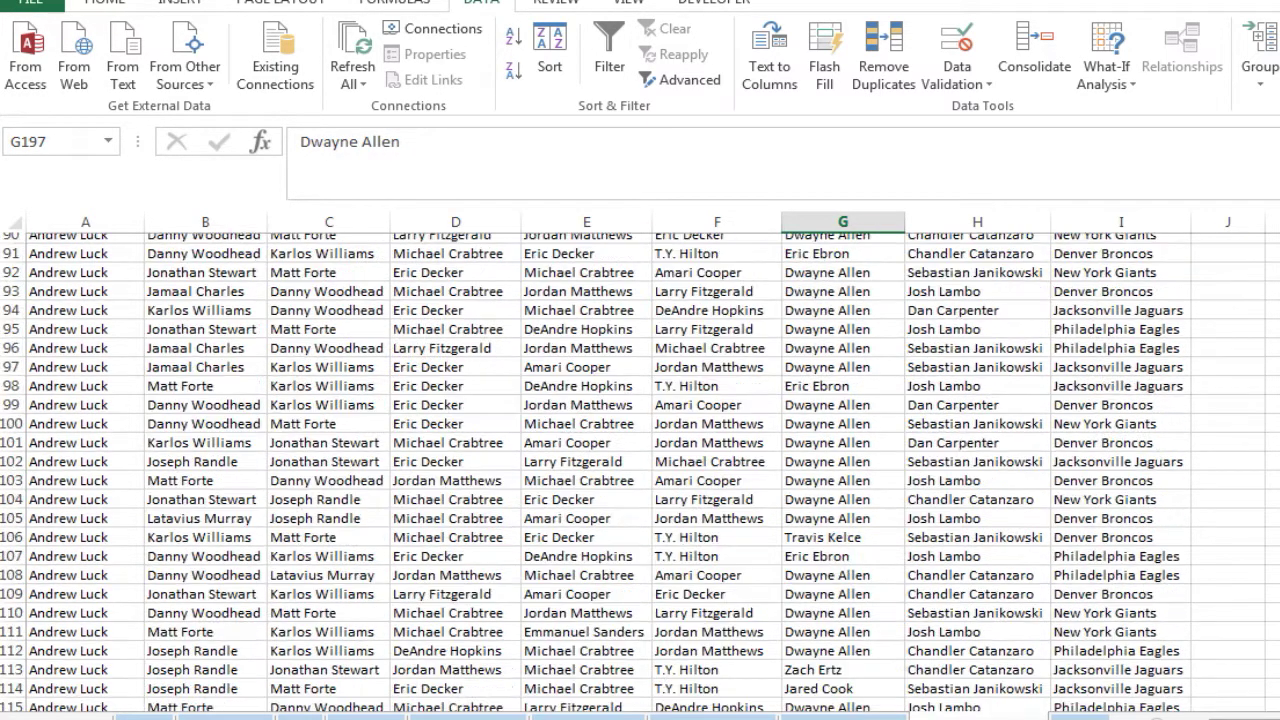
{"action": "left_click", "coordinate": [612, 372]}
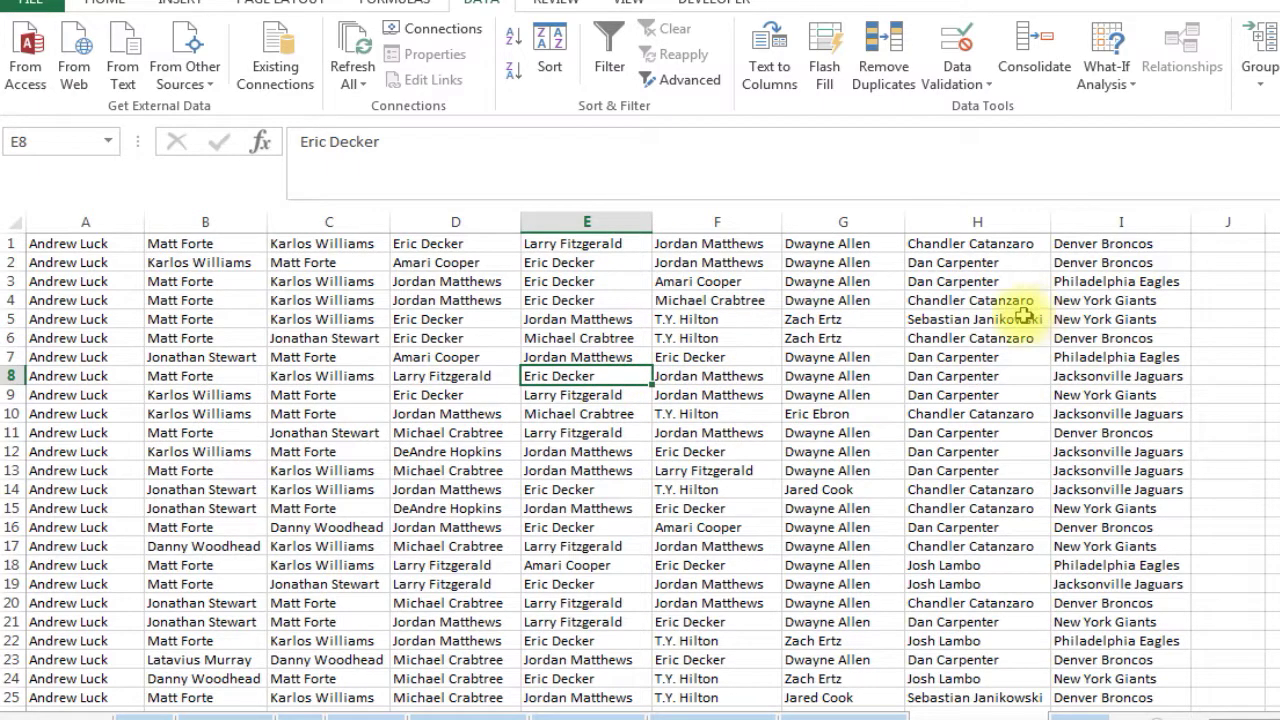
Step: Look at the CSV export option beside the bulk lineups and return to the quarterback and running back columns
{"action": "scroll", "coordinate": [862, 526], "scroll_direction": "right", "scroll_amount": 4}
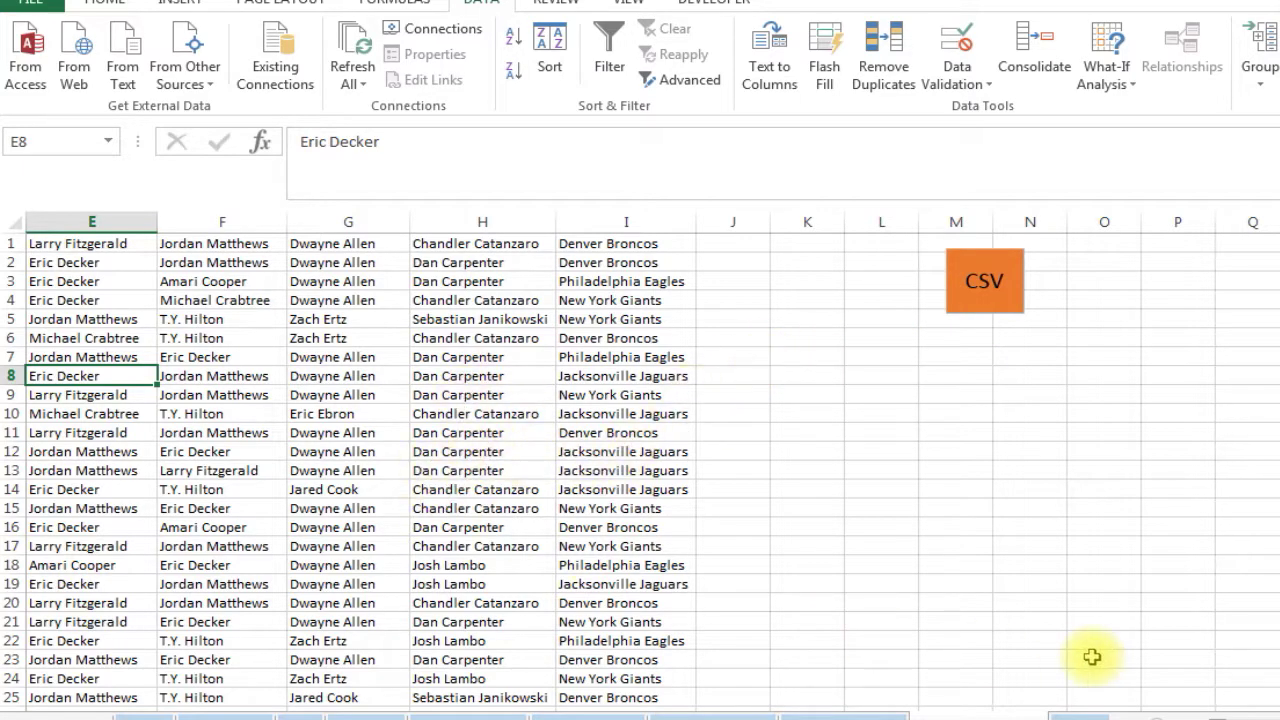
{"action": "scroll", "coordinate": [1229, 700], "scroll_direction": "left", "scroll_amount": 4}
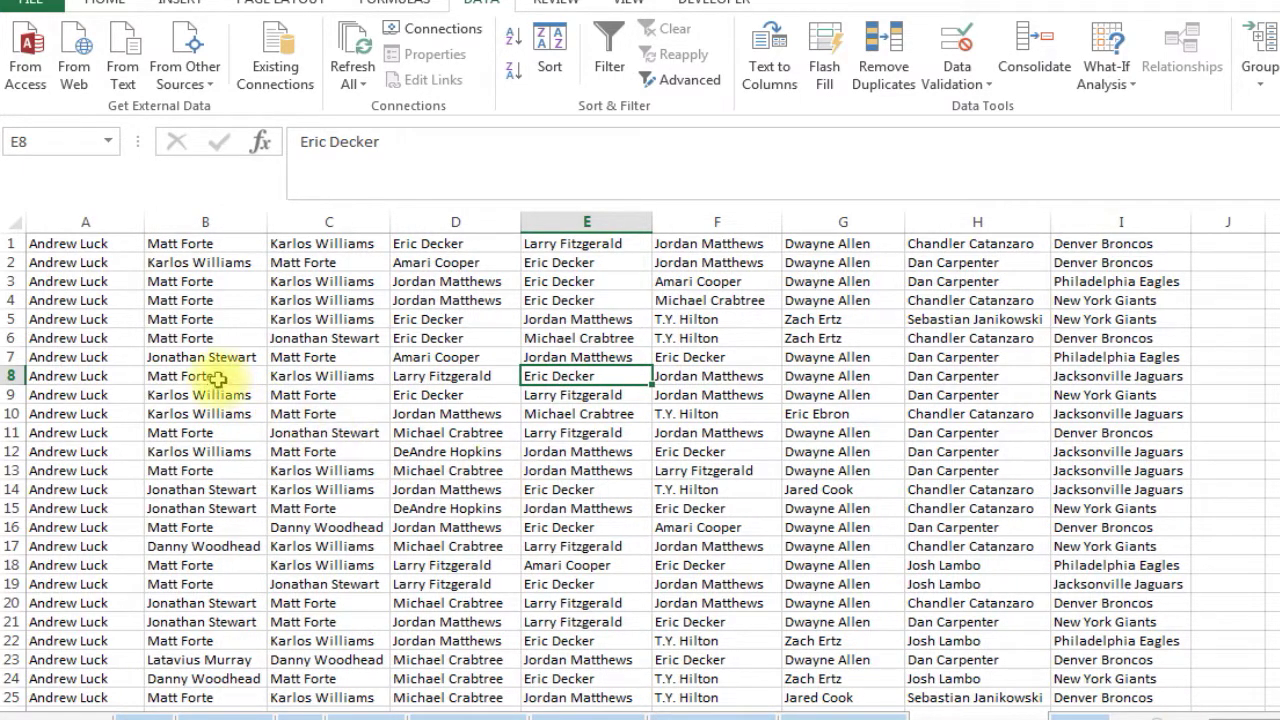
{"action": "left_click", "coordinate": [216, 378]}
{"action": "left_click", "coordinate": [125, 320]}
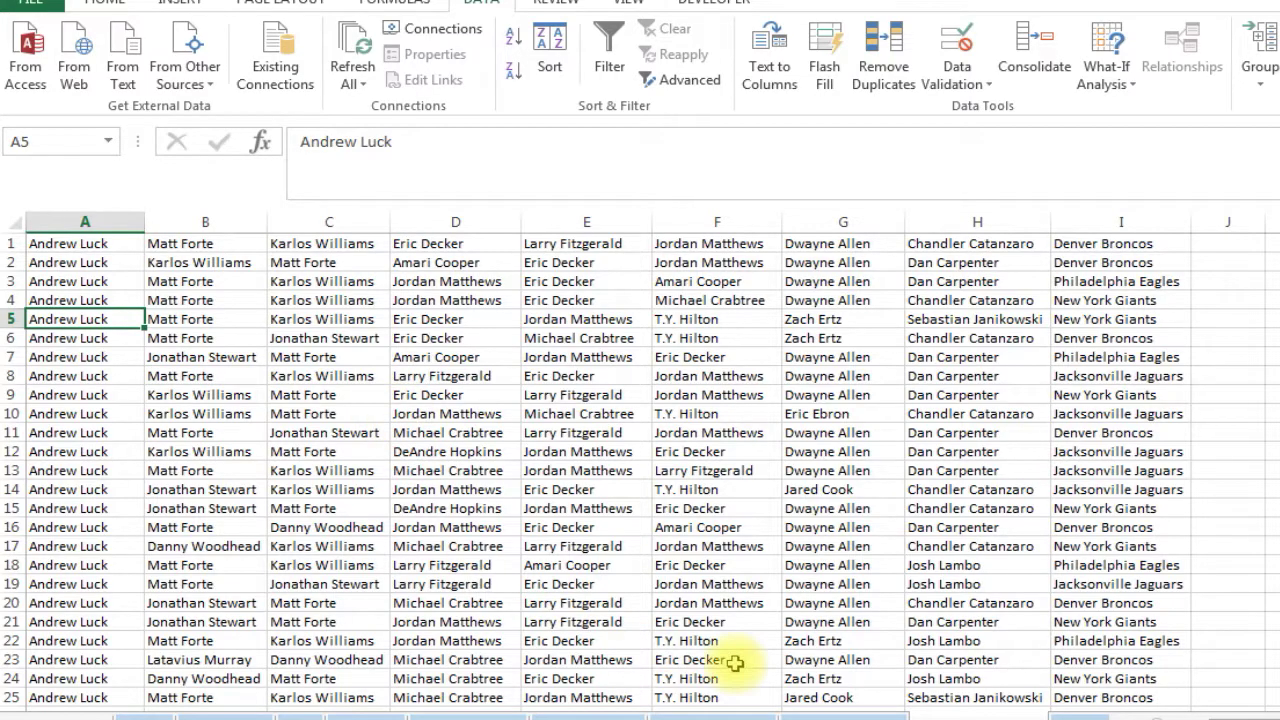
Step: Revisit the bulk lineup settings, then open the personal projections sheet and examine its Player Name and Projection columns
{"action": "left_click", "coordinate": [838, 712]}
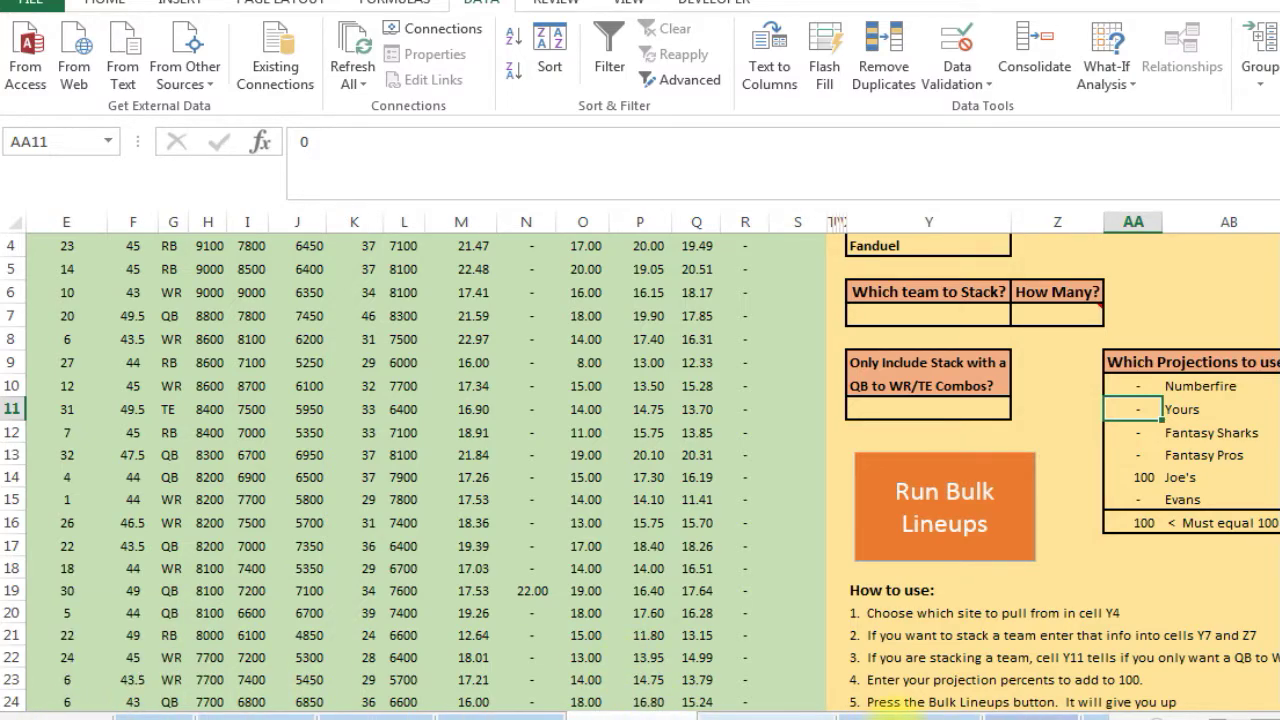
{"action": "left_click", "coordinate": [882, 712]}
{"action": "left_click", "coordinate": [150, 311]}
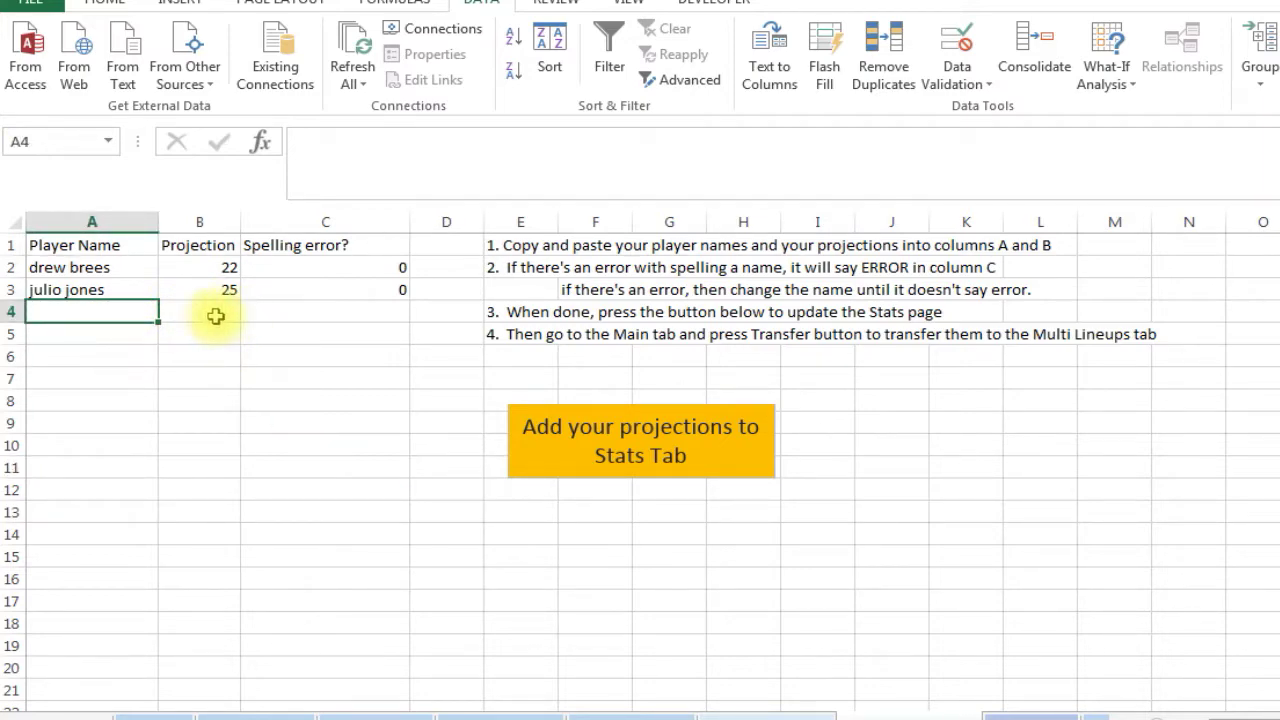
{"action": "left_click", "coordinate": [213, 315]}
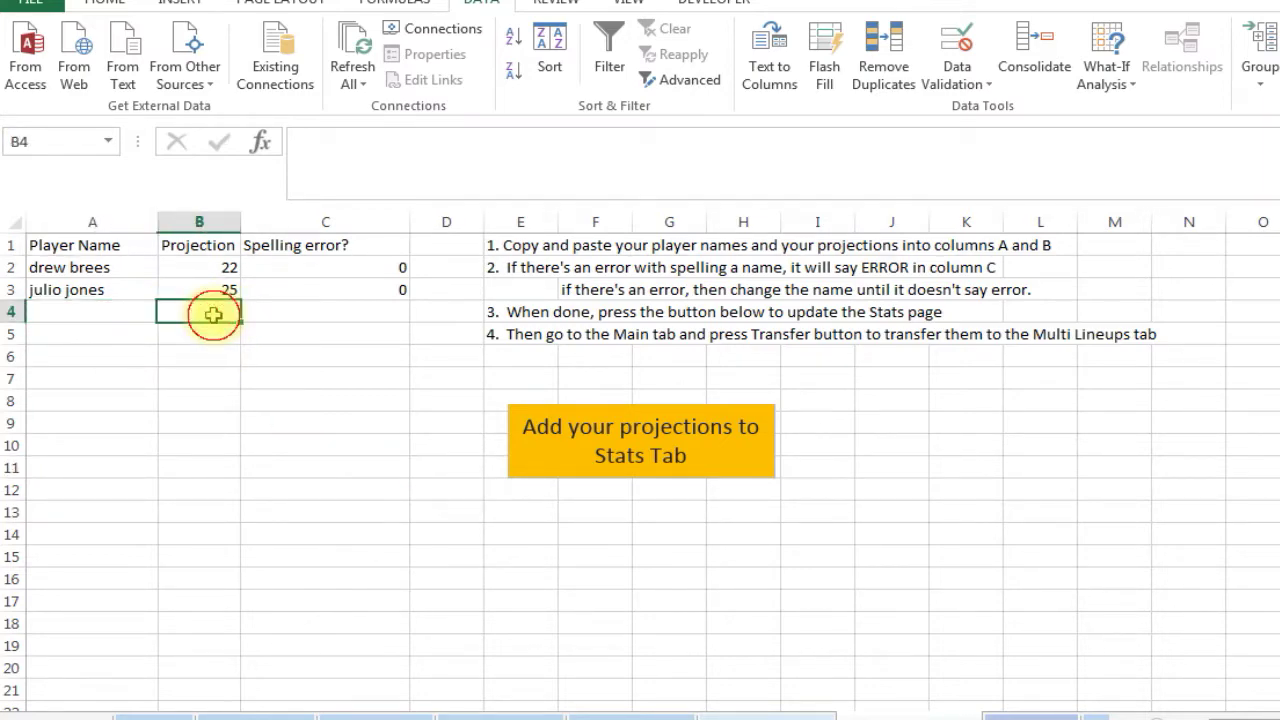
{"action": "left_click", "coordinate": [92, 313]}
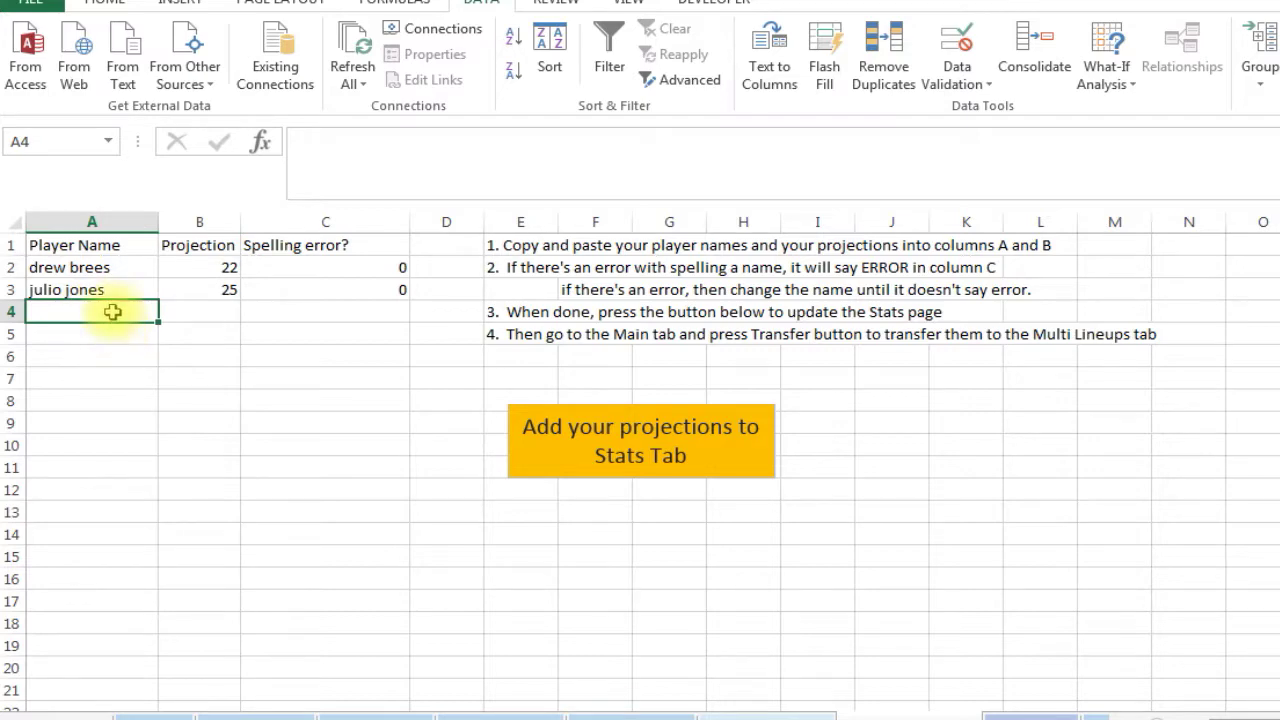
Step: Change the player name in A3 to the misspelled "julio jonesw" to test the spelling check
{"action": "left_click", "coordinate": [106, 291]}
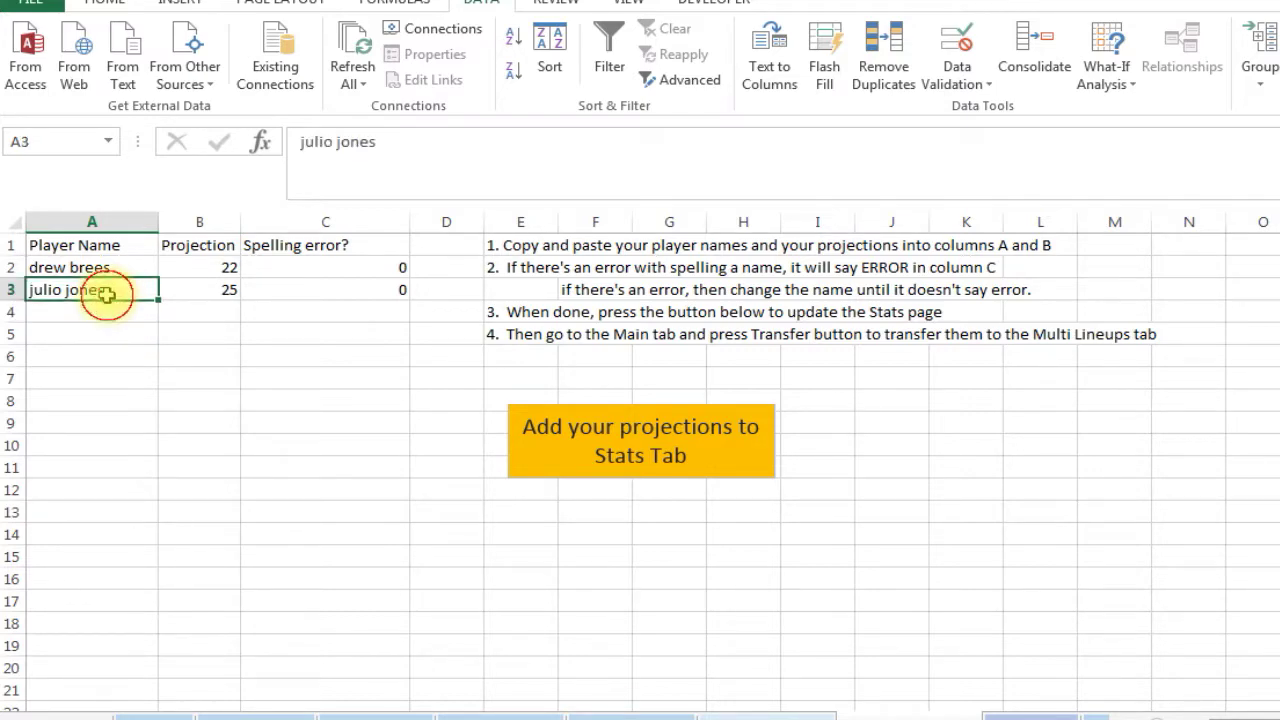
{"action": "left_click", "coordinate": [408, 145]}
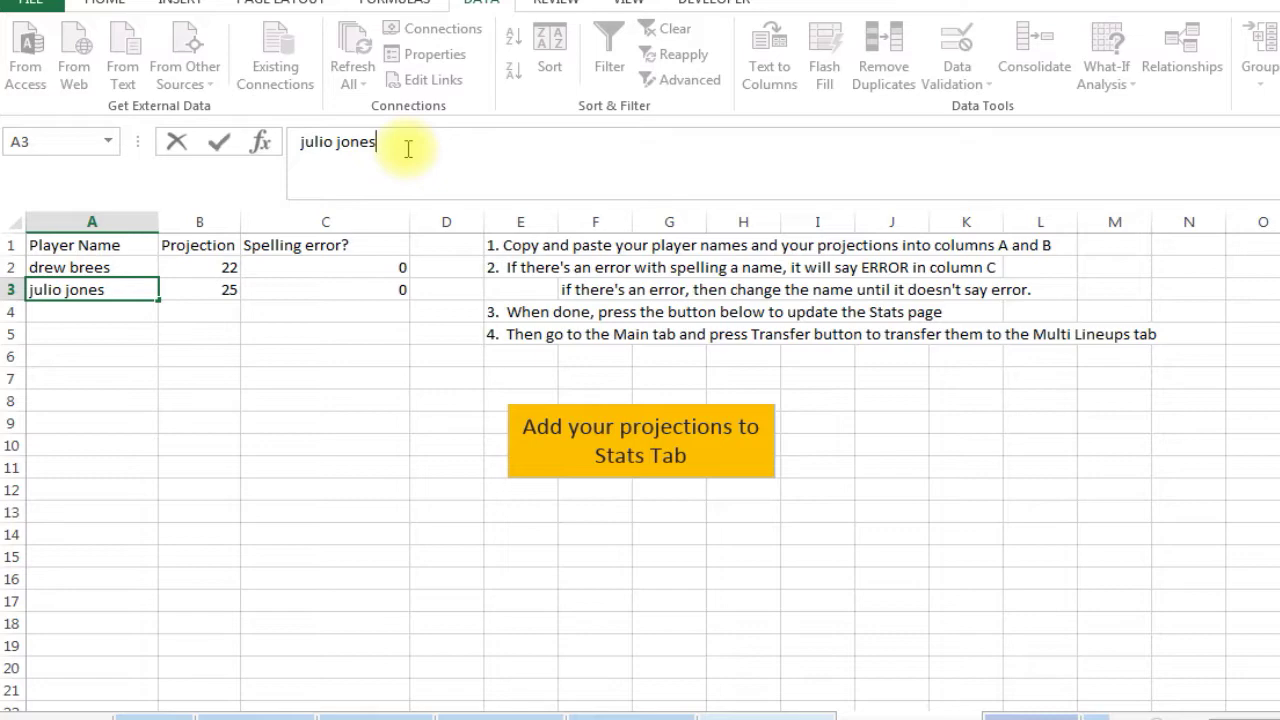
{"action": "type", "text": "w"}
{"action": "key", "text": "Return"}
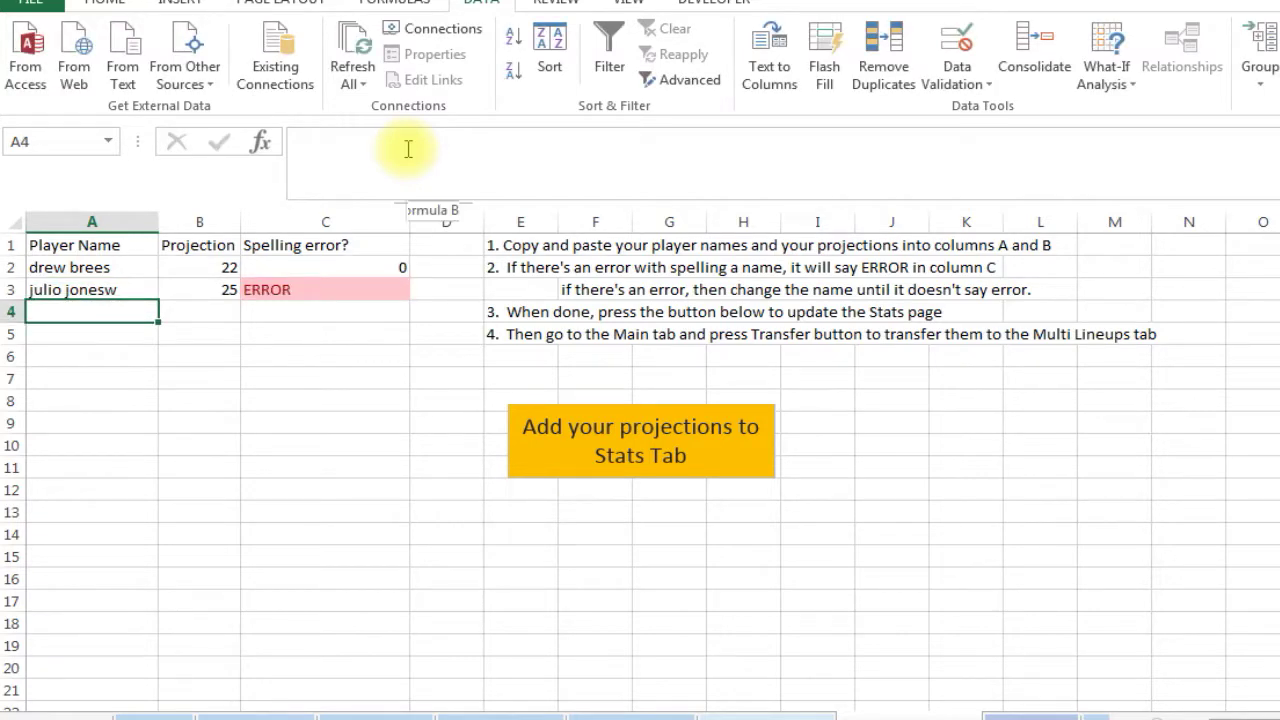
Step: Inspect the Spelling error? formula in C3 for the misspelled player
{"action": "key", "text": "Up"}
{"action": "key", "text": "Right"}
{"action": "key", "text": "Left"}
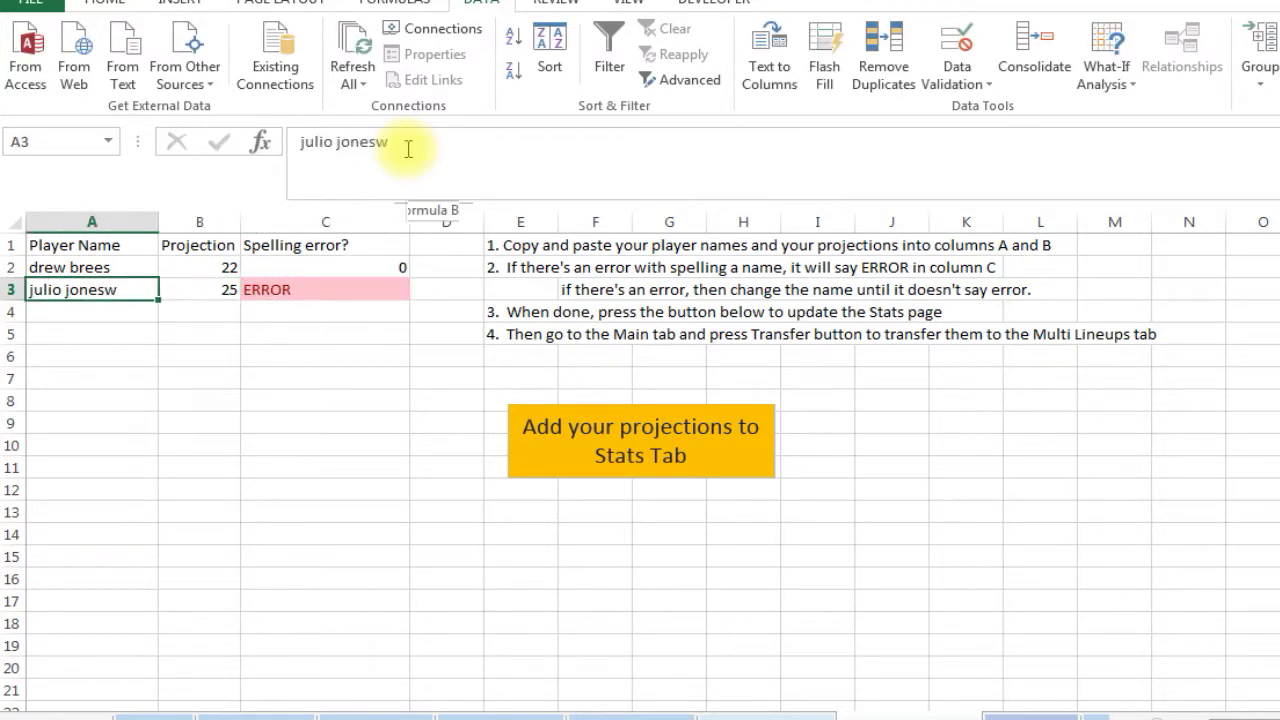
{"action": "key", "text": "Right"}
{"action": "key", "text": "Right"}
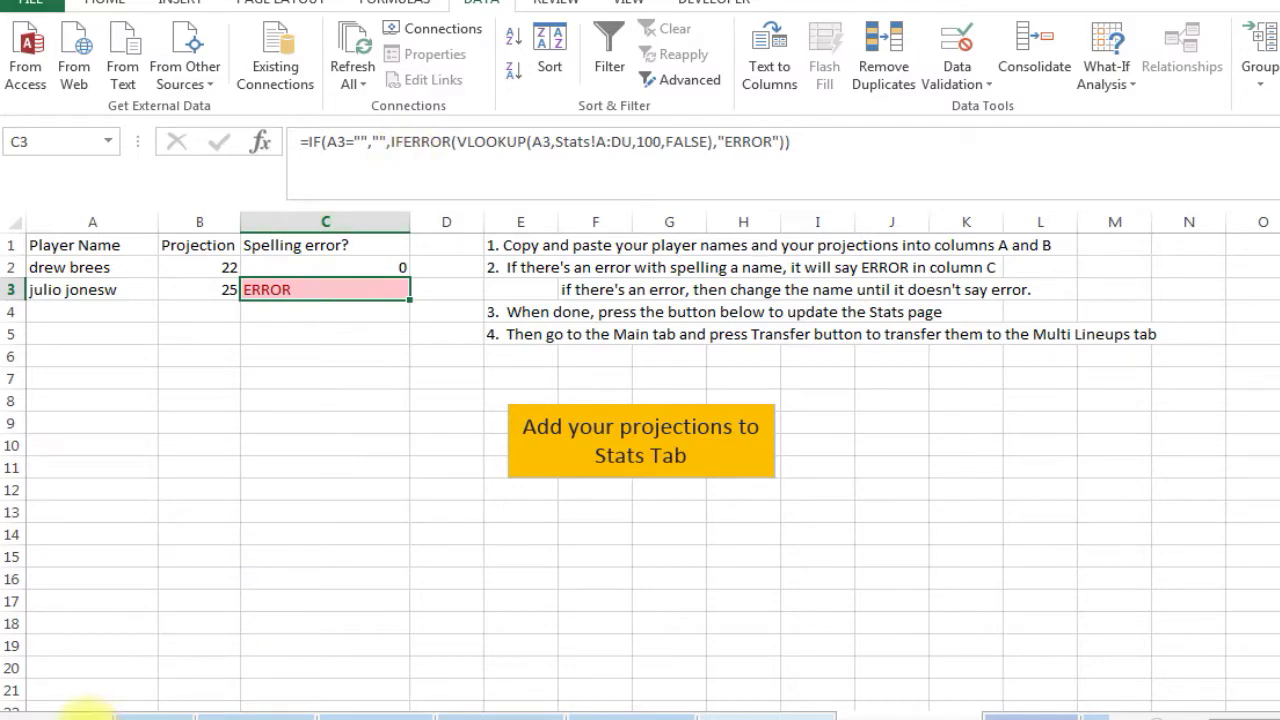
Step: Open the Stats sheet and examine the Your Projections column alongside the other projection sources
{"action": "left_click", "coordinate": [32, 715]}
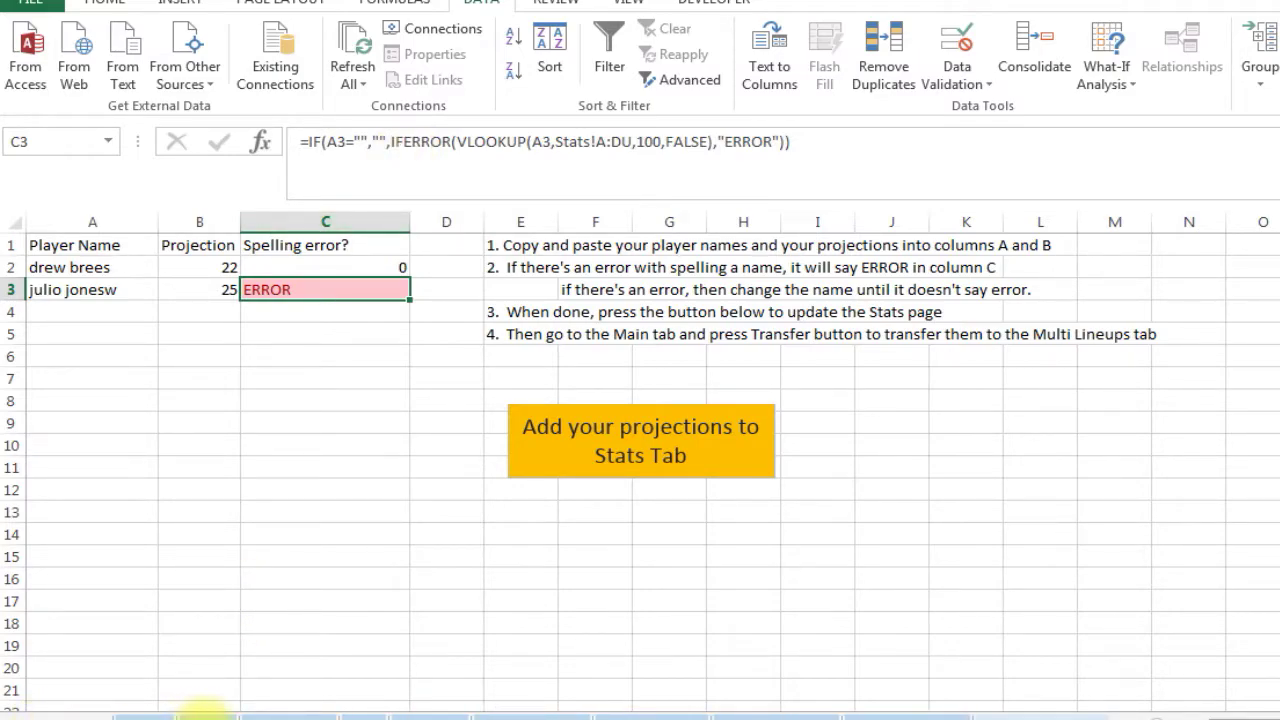
{"action": "left_click", "coordinate": [203, 710]}
{"action": "left_click", "coordinate": [97, 530]}
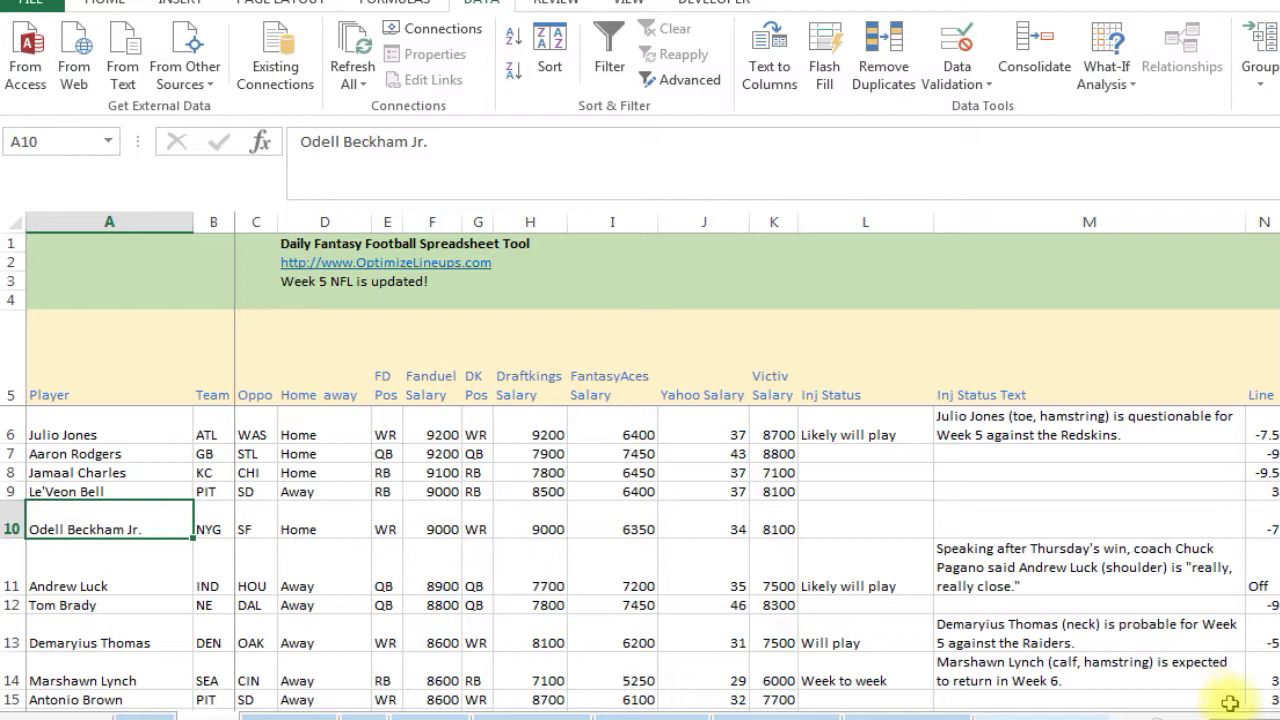
{"action": "scroll", "coordinate": [1262, 708], "scroll_direction": "right", "scroll_amount": 5}
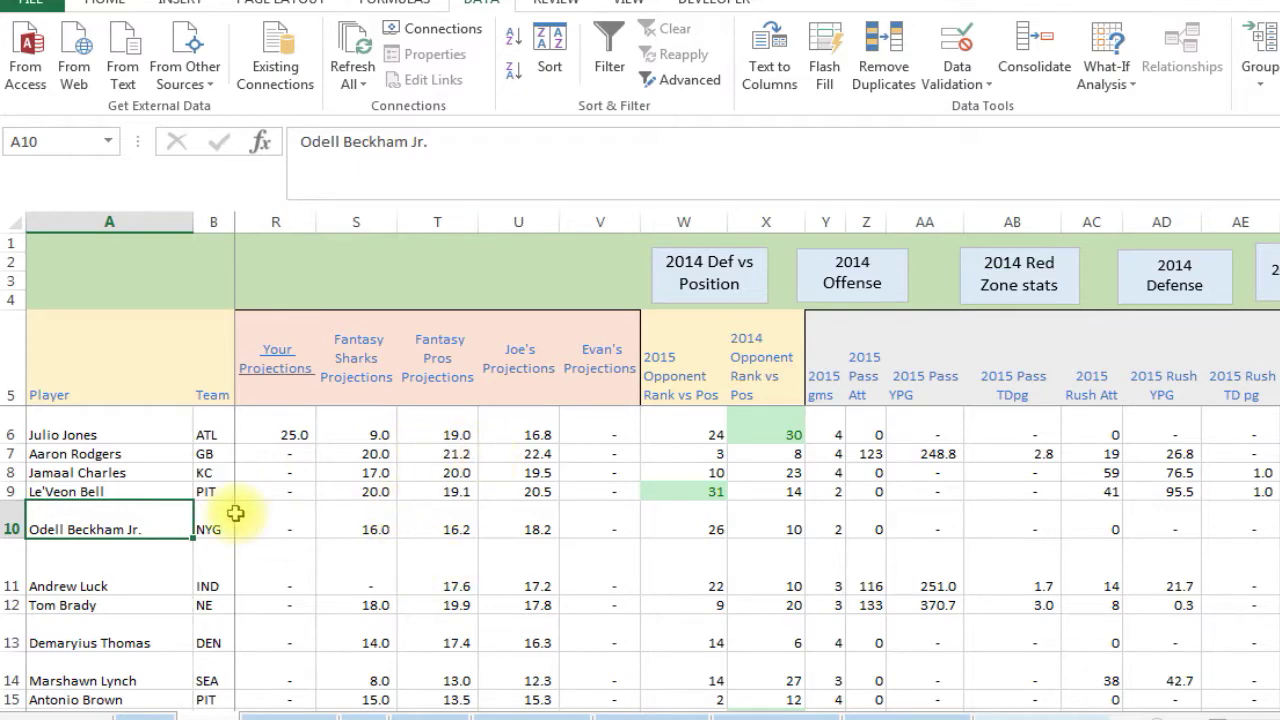
{"action": "left_click", "coordinate": [277, 505]}
{"action": "left_click", "coordinate": [278, 453]}
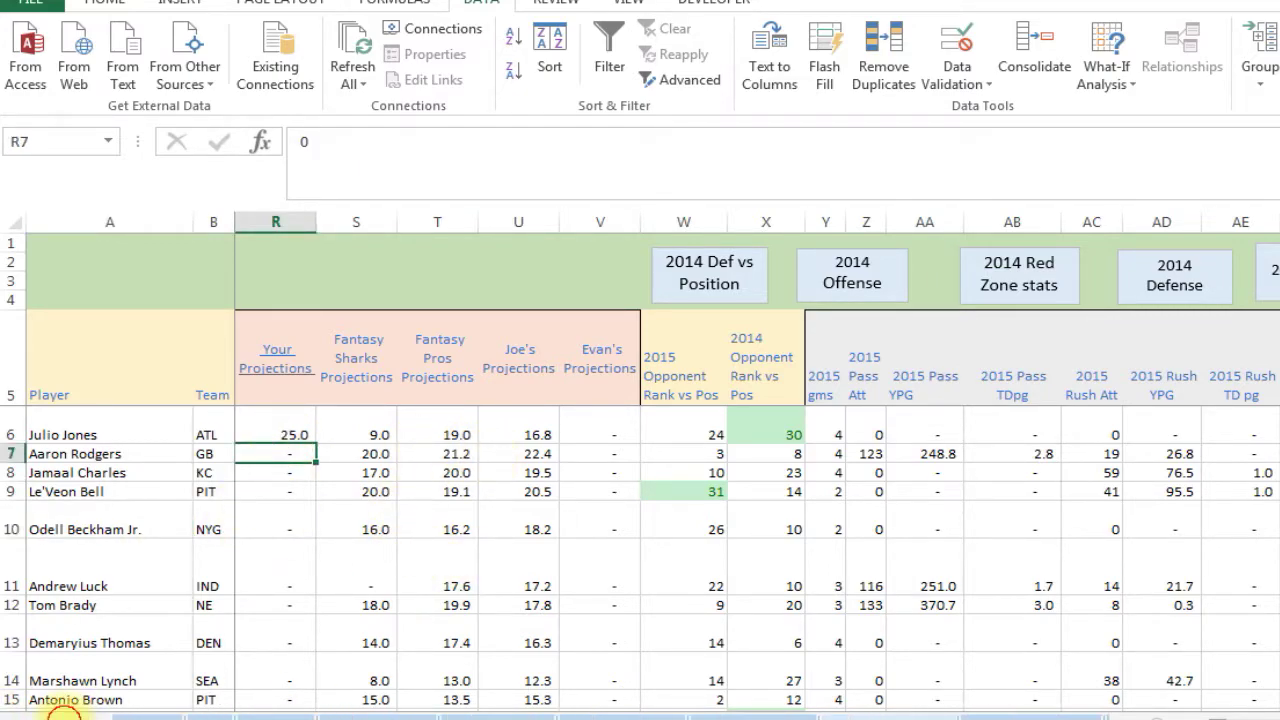
Step: Review the personal projections sheet again, then open the Main sheet that holds the Transfer Players option
{"action": "left_click", "coordinate": [863, 713]}
{"action": "left_click", "coordinate": [118, 330]}
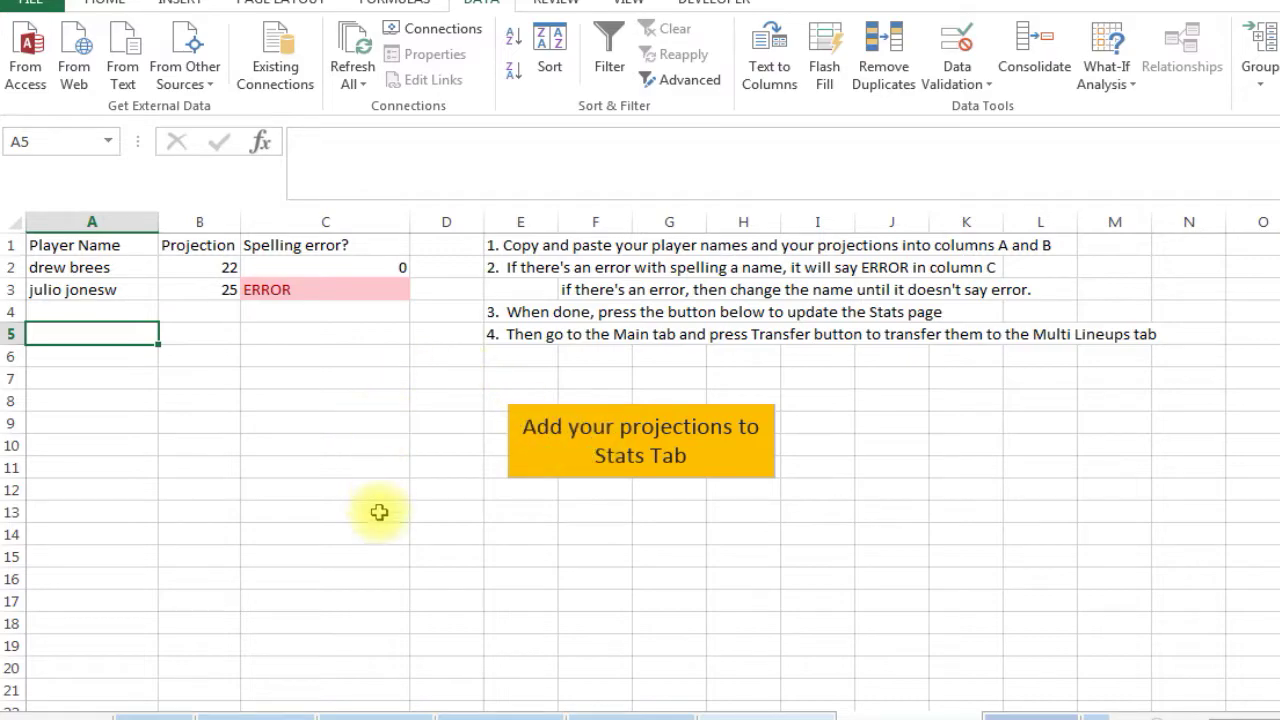
{"action": "left_click", "coordinate": [30, 716]}
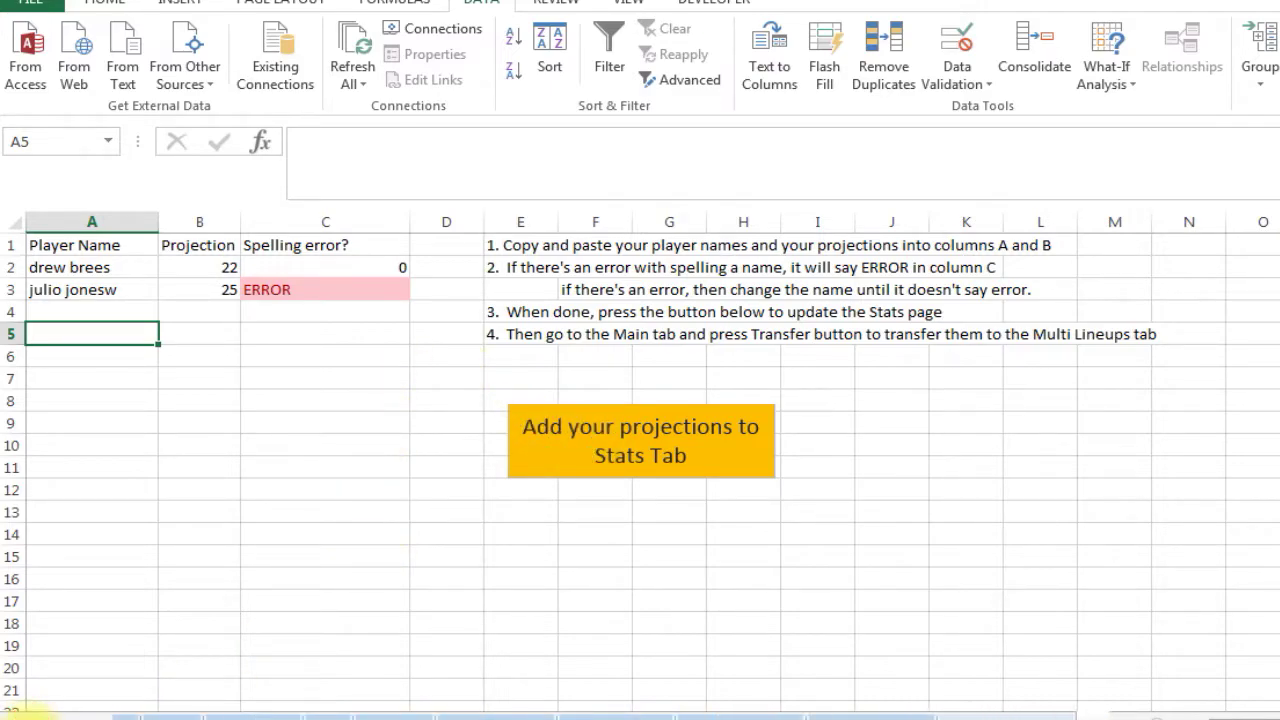
{"action": "left_click", "coordinate": [165, 712]}
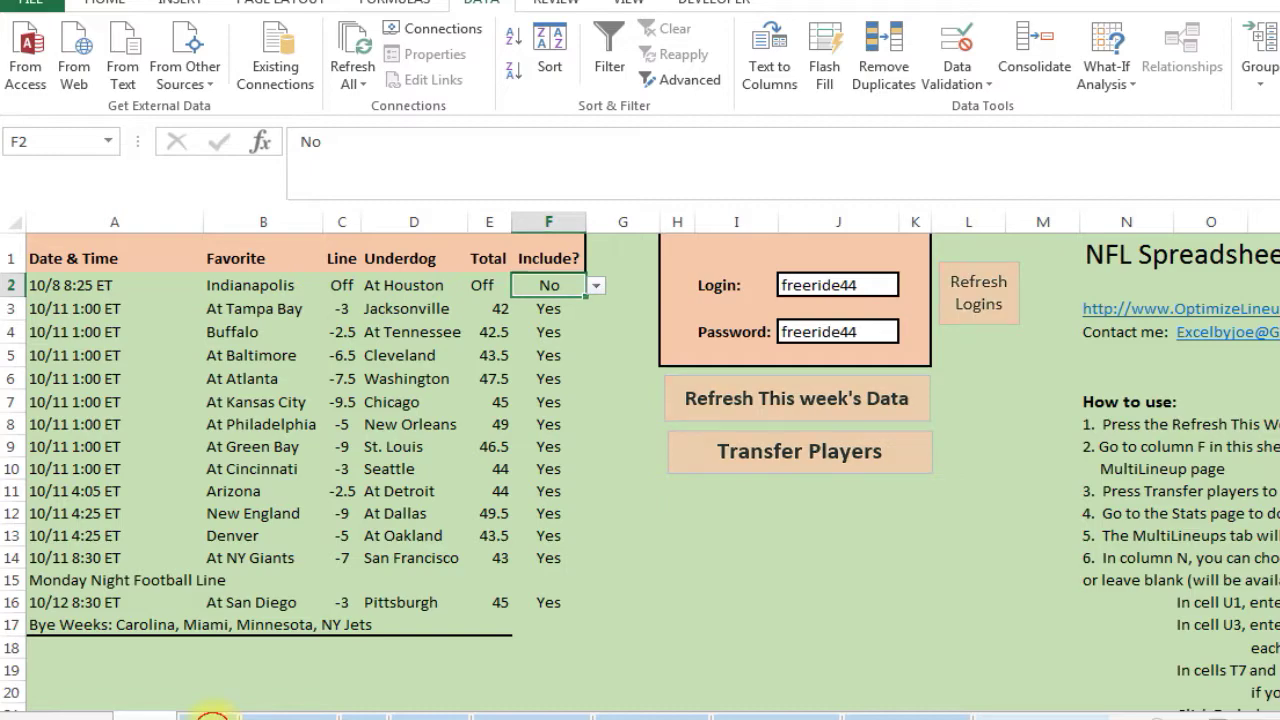
Step: Return to the Stats sheet and check the Your Projections cells for Le'Veon Bell and Aaron Rodgers
{"action": "left_click", "coordinate": [240, 712]}
{"action": "left_click", "coordinate": [368, 528]}
{"action": "left_click", "coordinate": [282, 493]}
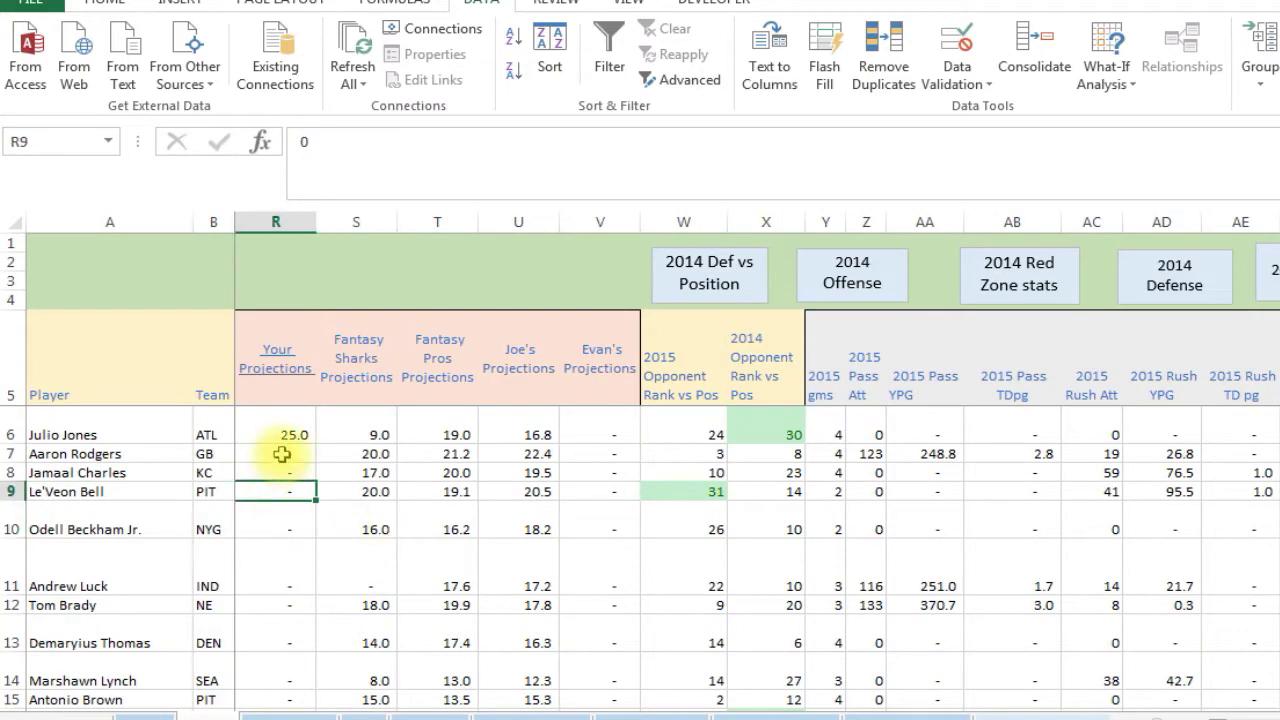
{"action": "left_click", "coordinate": [283, 453]}
Step: Glance at the multi-lineups sheet, then review the week's games and their Include? choices on the Main sheet
{"action": "left_click", "coordinate": [630, 713]}
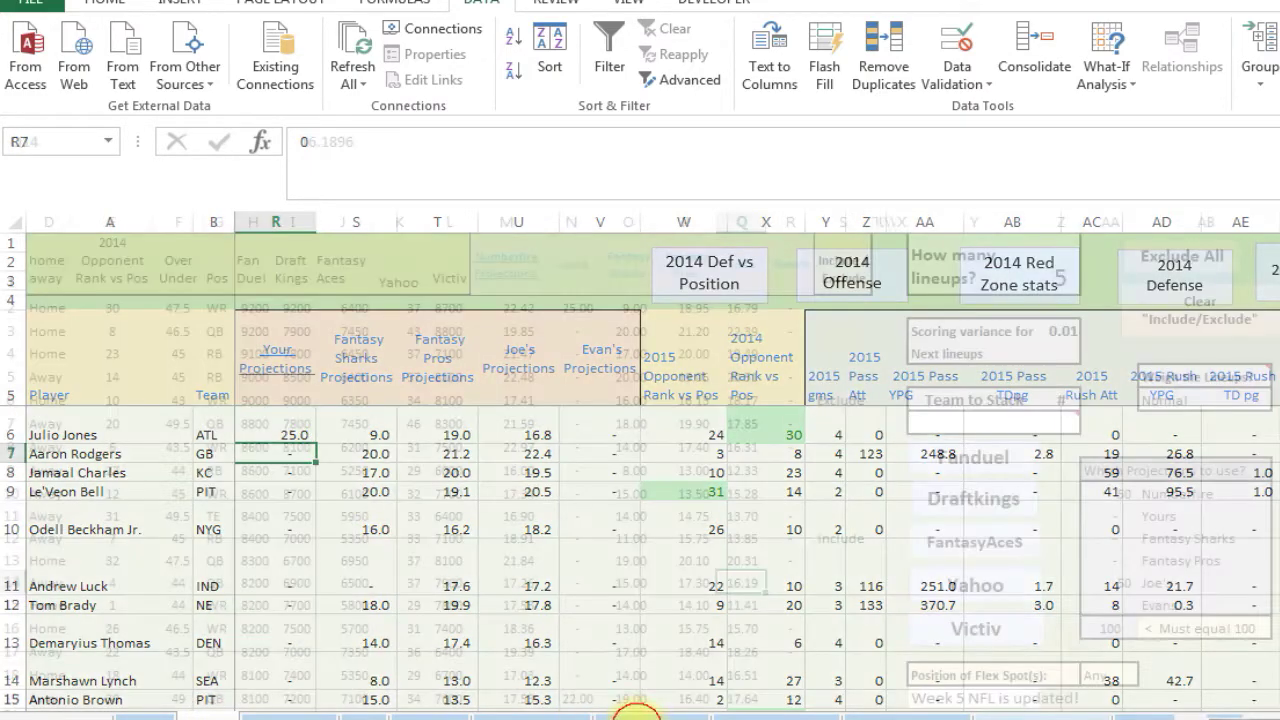
{"action": "left_click", "coordinate": [140, 712]}
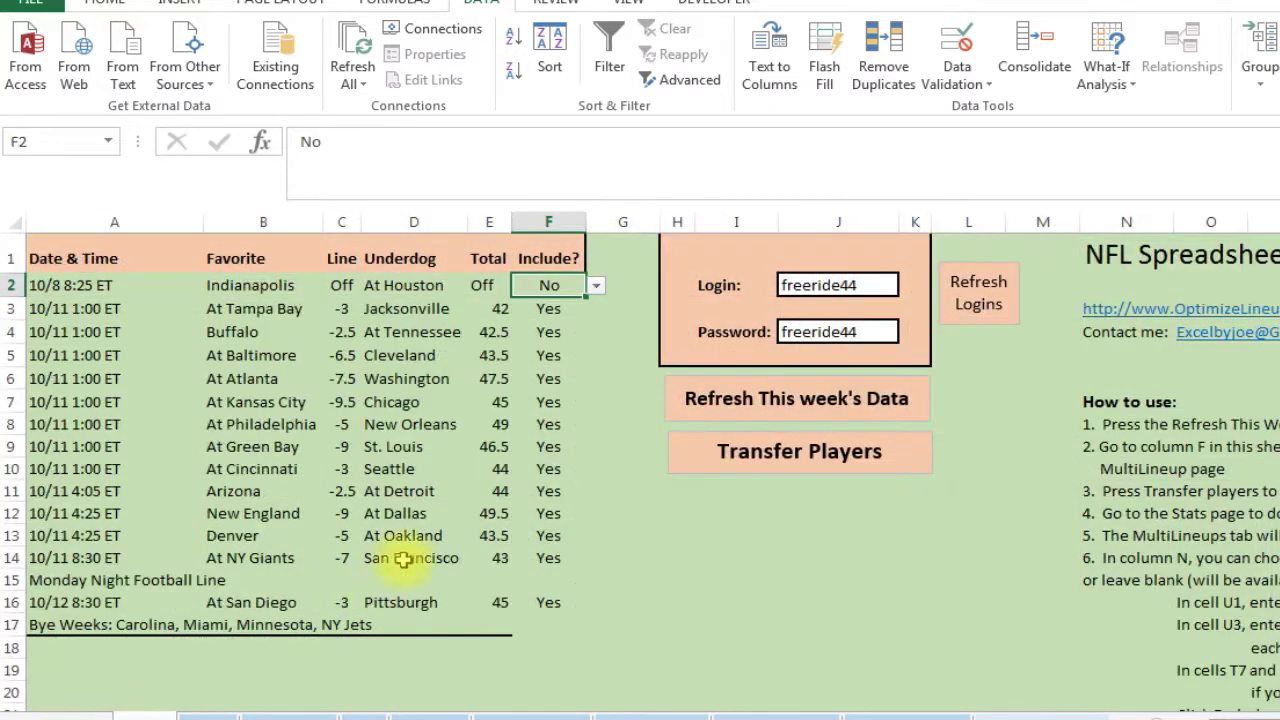
{"action": "left_click", "coordinate": [455, 468]}
{"action": "left_click", "coordinate": [422, 532]}
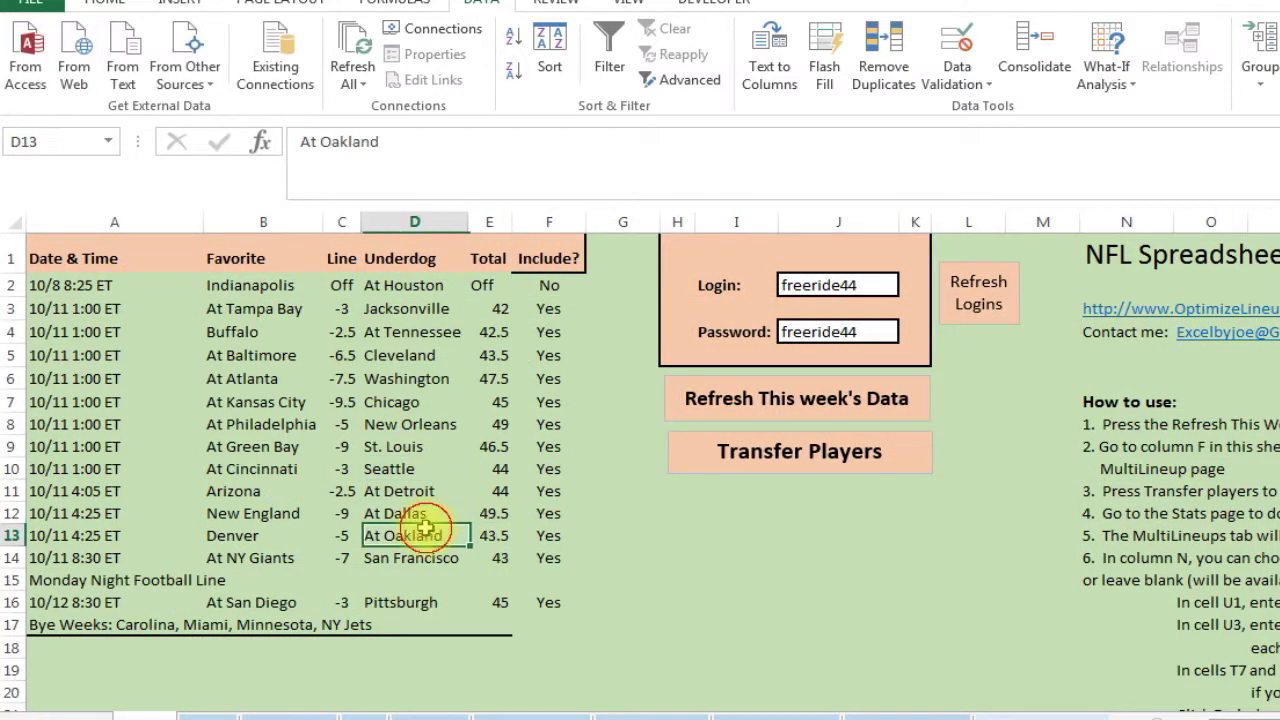
{"action": "left_click", "coordinate": [565, 605]}
{"action": "left_click", "coordinate": [635, 584]}
{"action": "left_click", "coordinate": [686, 552]}
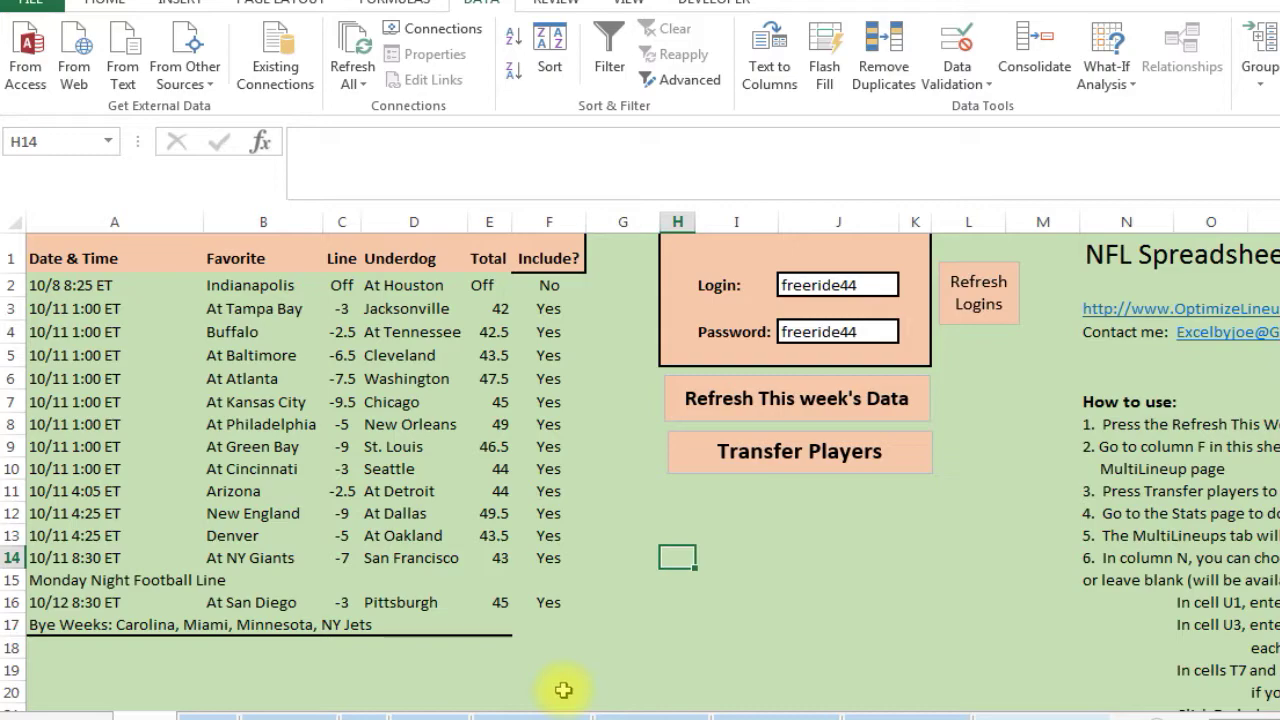
Step: Open the sheet of individual player game statistics
{"action": "left_click", "coordinate": [58, 715]}
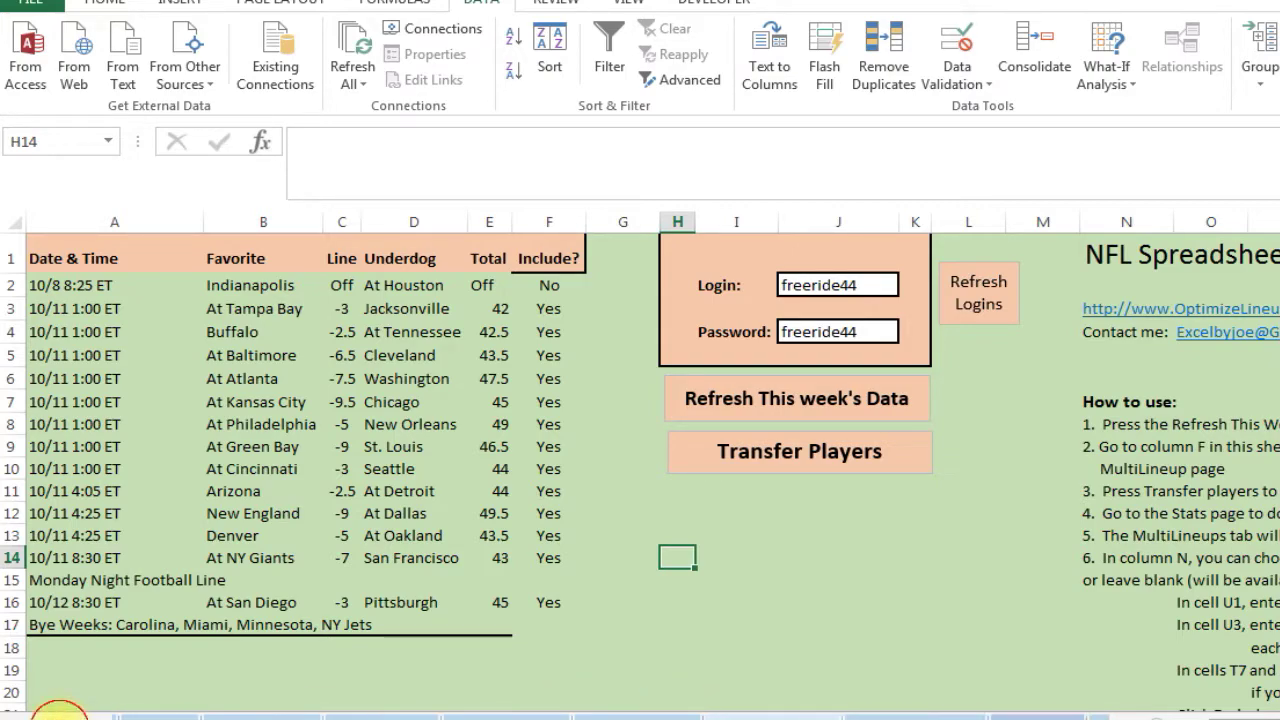
{"action": "left_click", "coordinate": [922, 715]}
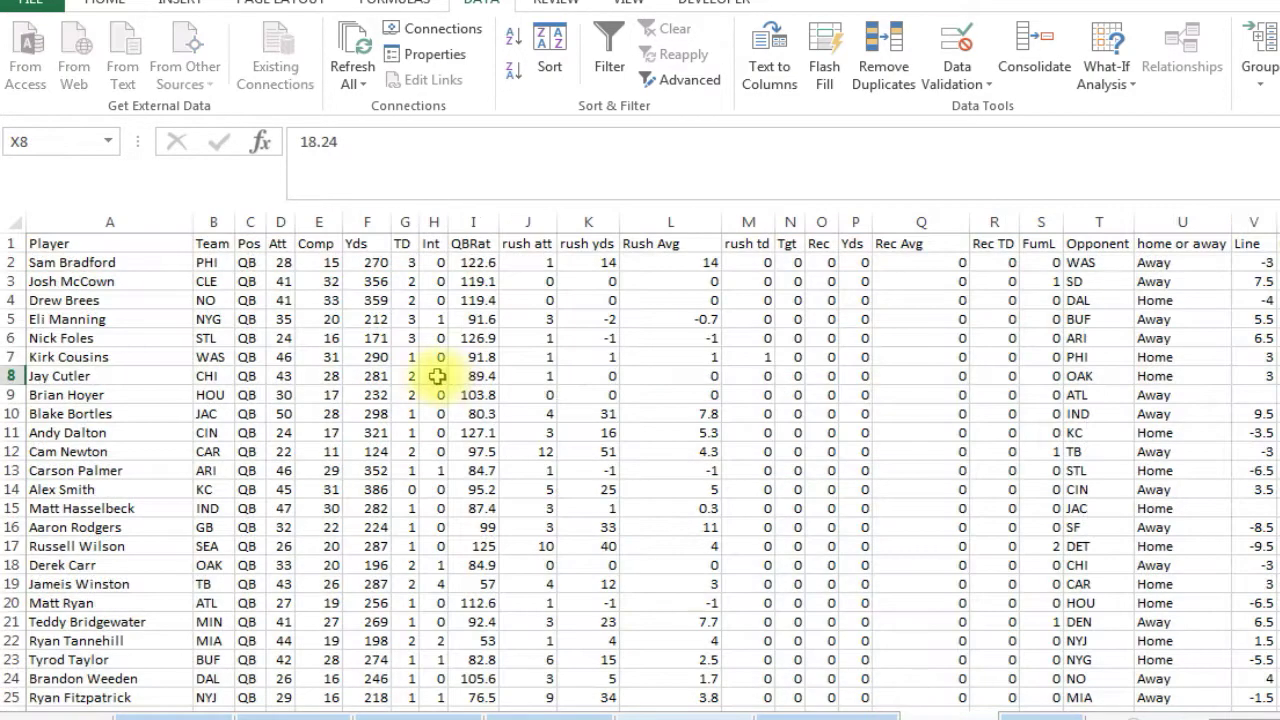
Step: Turn on filtering for the game statistics header row, deselect all players in the Player filter, and search it for "green"
{"action": "left_click", "coordinate": [240, 245]}
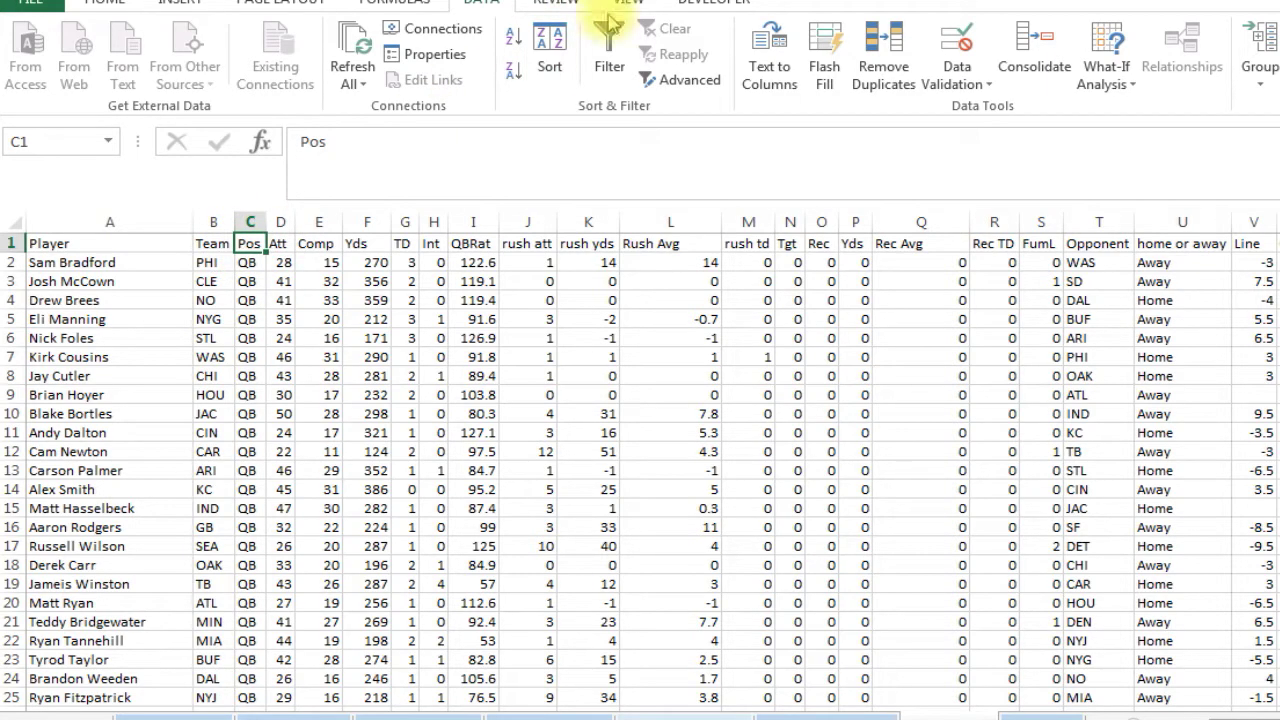
{"action": "left_click", "coordinate": [608, 30]}
{"action": "left_click", "coordinate": [171, 246]}
{"action": "left_click", "coordinate": [182, 243]}
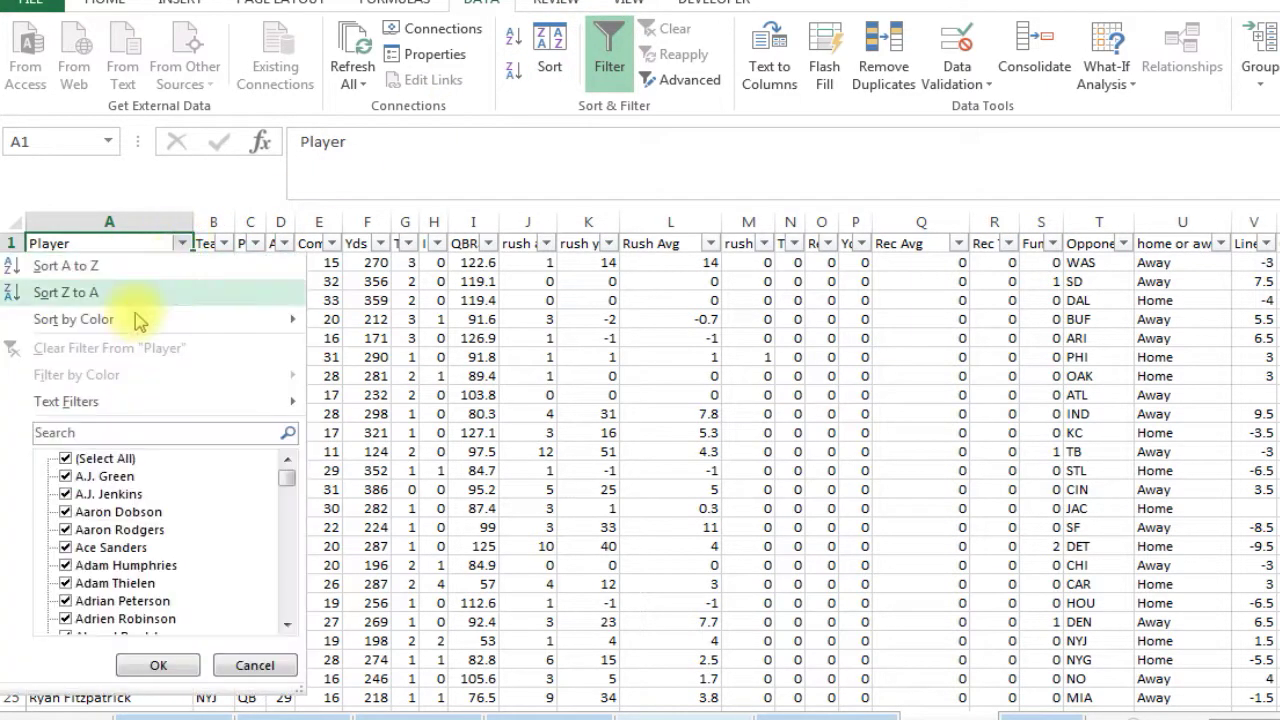
{"action": "left_click", "coordinate": [66, 458]}
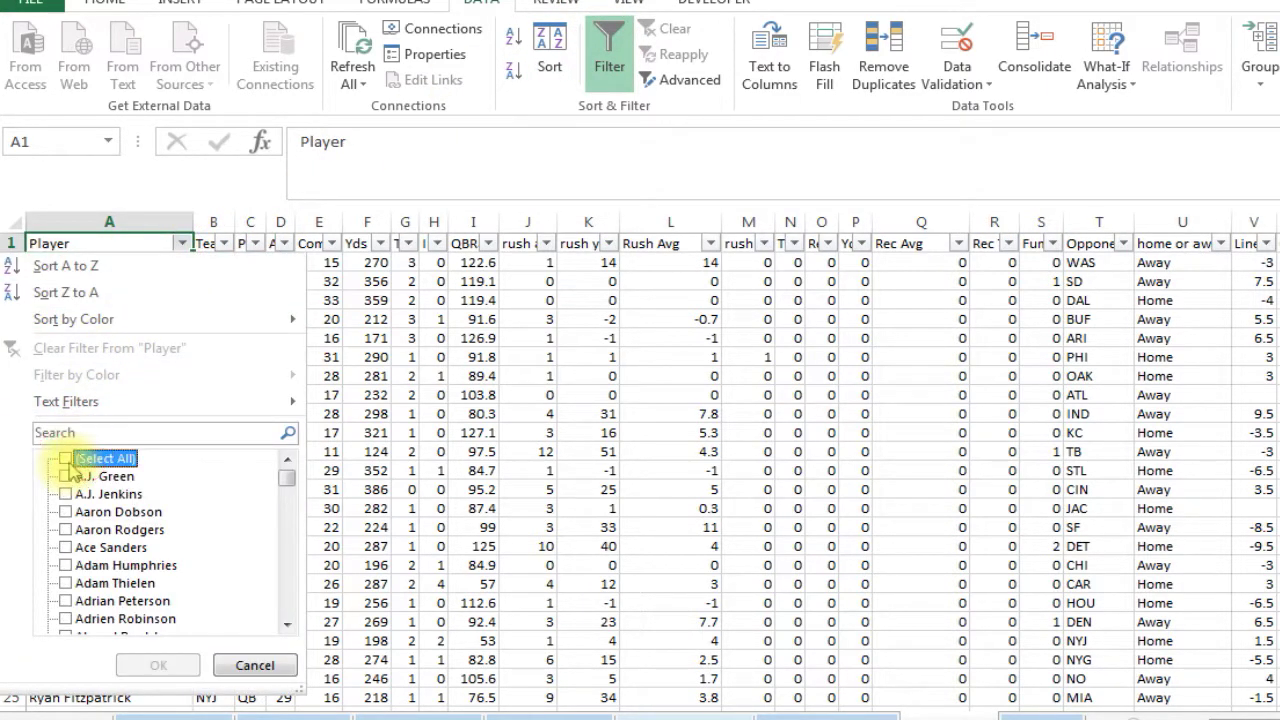
{"action": "type", "text": "green"}
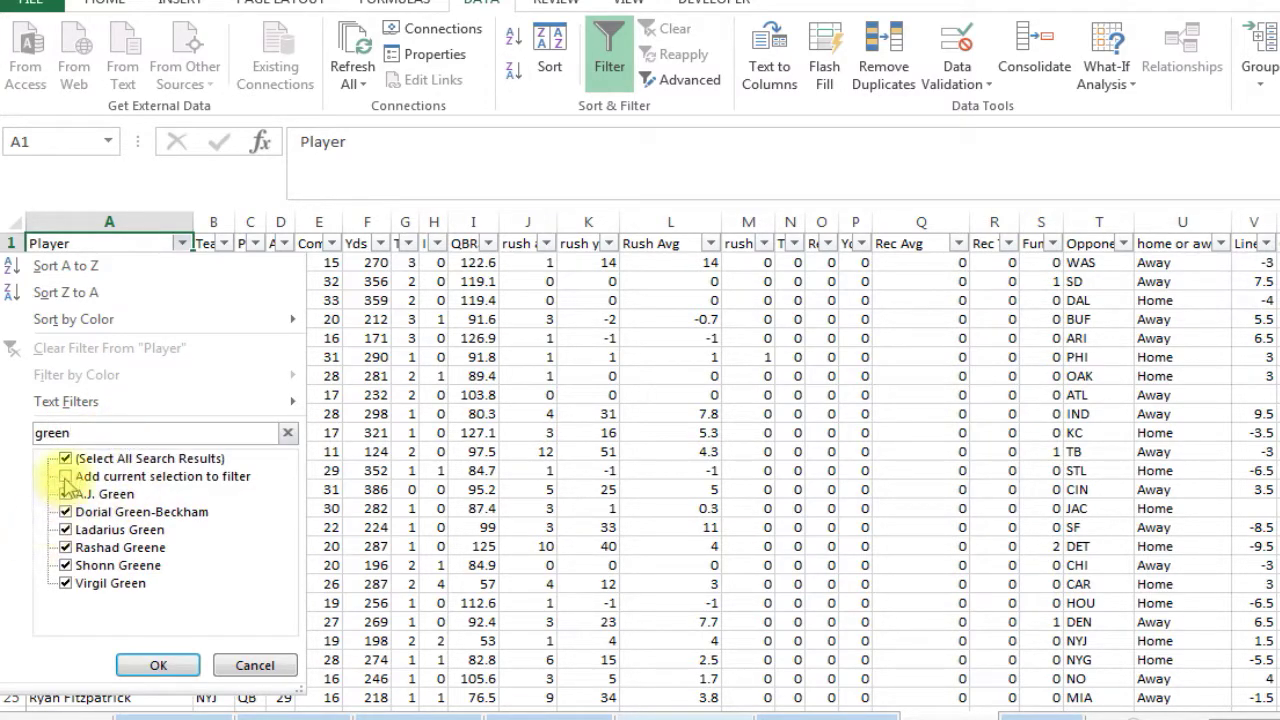
Step: Exclude every other matching player so the Player filter shows only A.J. Green's games
{"action": "left_click", "coordinate": [66, 511]}
{"action": "left_click", "coordinate": [66, 529]}
{"action": "left_click", "coordinate": [66, 547]}
{"action": "left_click", "coordinate": [66, 565]}
{"action": "left_click", "coordinate": [66, 583]}
{"action": "left_click", "coordinate": [157, 664]}
Step: Examine A.J. Green's game rows across the passing, rushing, receiving, opponent, line and fantasy point columns
{"action": "left_click", "coordinate": [128, 357]}
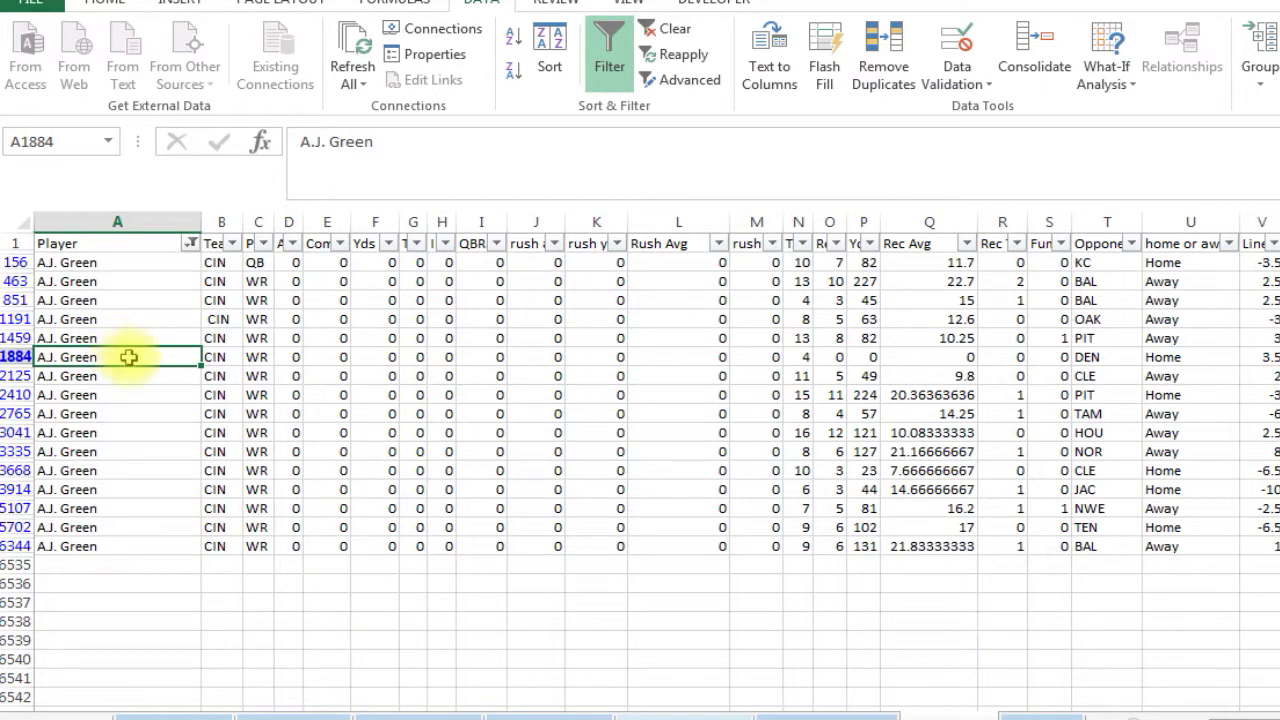
{"action": "left_click", "coordinate": [128, 312]}
{"action": "key", "text": "Right"}
{"action": "key", "text": "Right"}
{"action": "key", "text": "Right"}
{"action": "key", "text": "Right"}
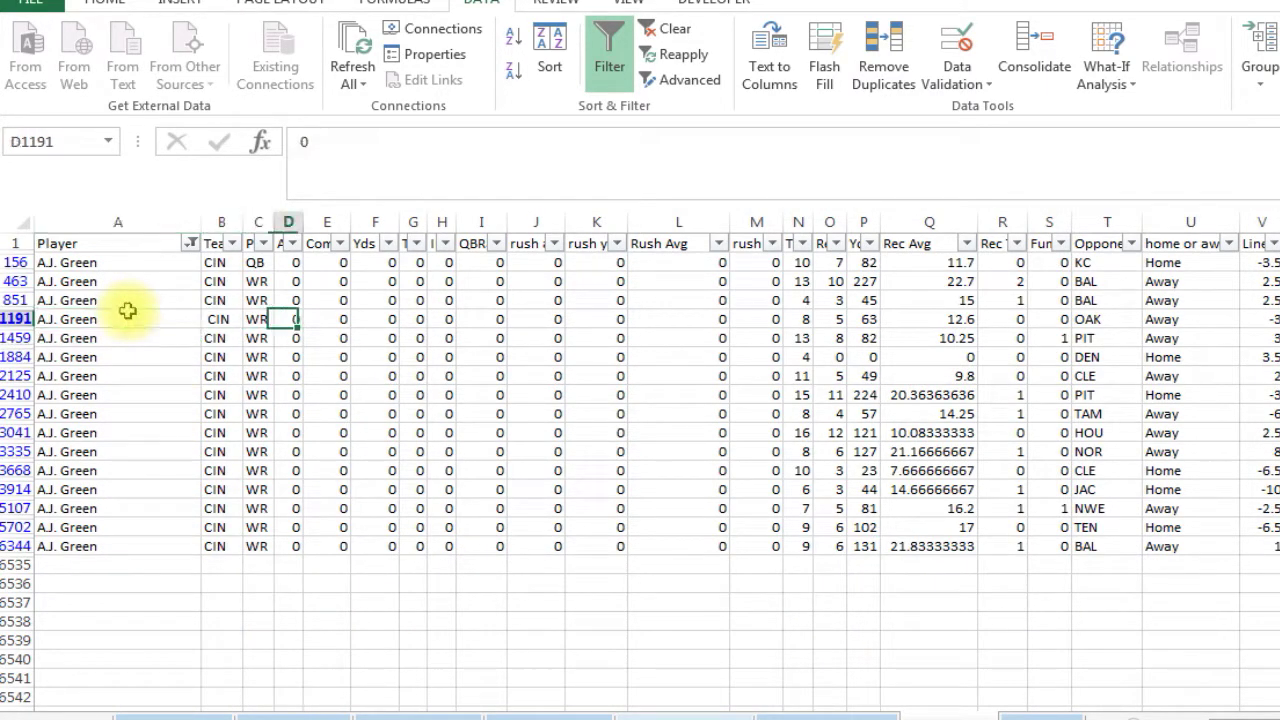
{"action": "key", "text": "Right"}
{"action": "key", "text": "Right"}
{"action": "key", "text": "Right"}
{"action": "key", "text": "Right"}
{"action": "key", "text": "Right"}
{"action": "key", "text": "Right"}
{"action": "key", "text": "Right"}
{"action": "key", "text": "Right"}
{"action": "key", "text": "Right"}
{"action": "key", "text": "Right"}
{"action": "key", "text": "Right"}
{"action": "key", "text": "Right"}
{"action": "key", "text": "Right"}
{"action": "key", "text": "Right"}
{"action": "key", "text": "Right"}
{"action": "key", "text": "Right"}
{"action": "key", "text": "Right"}
{"action": "key", "text": "Right"}
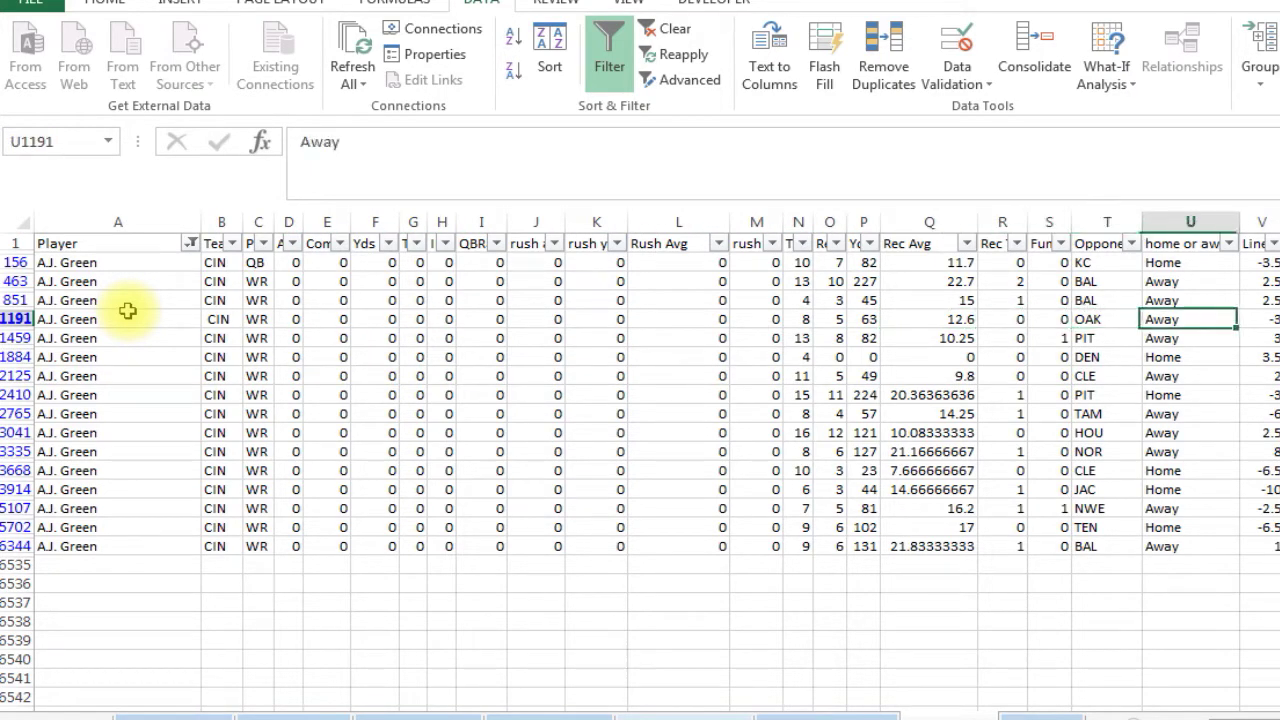
{"action": "key", "text": "Right"}
{"action": "key", "text": "Right"}
{"action": "key", "text": "Right"}
{"action": "key", "text": "Right"}
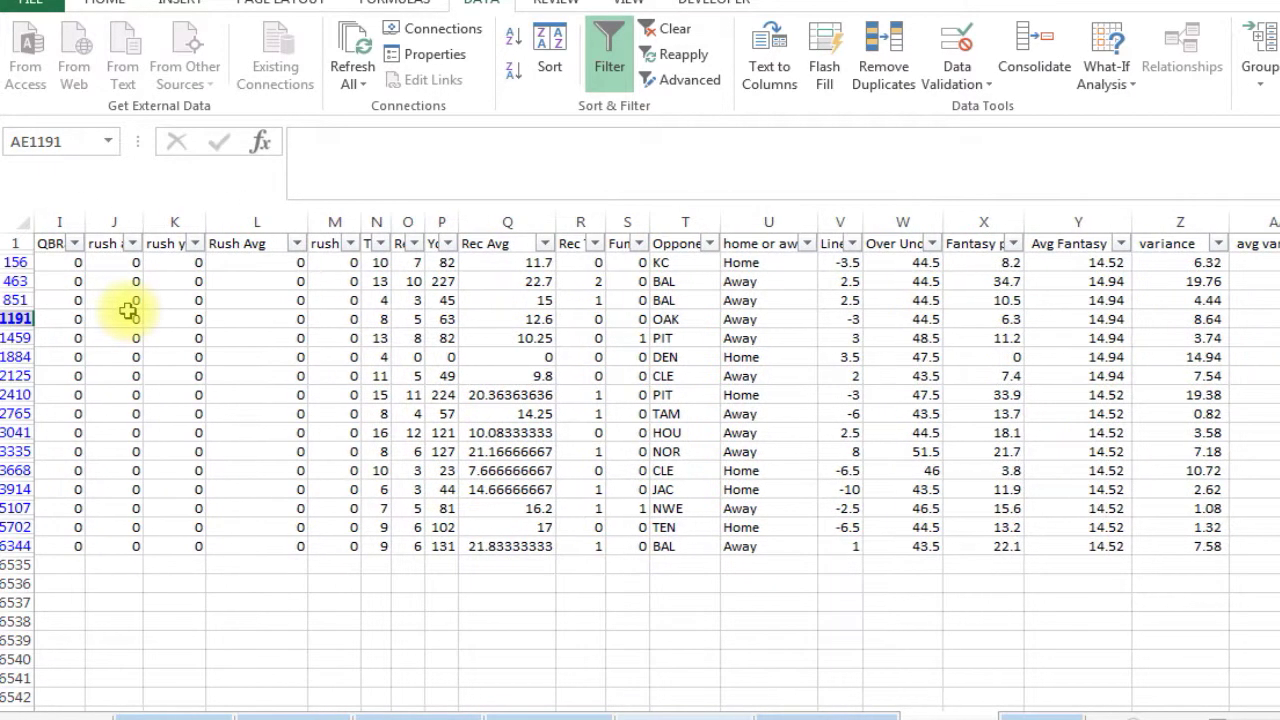
Step: Check A.J. Green's fantasy points and average fantasy points for the away Pittsburgh game in row 1459, then remove the filter
{"action": "key", "text": "Left"}
{"action": "key", "text": "Left"}
{"action": "key", "text": "Left"}
{"action": "key", "text": "Left"}
{"action": "key", "text": "Down"}
{"action": "key", "text": "Right"}
{"action": "key", "text": "Right"}
{"action": "key", "text": "Left"}
{"action": "key", "text": "Right"}
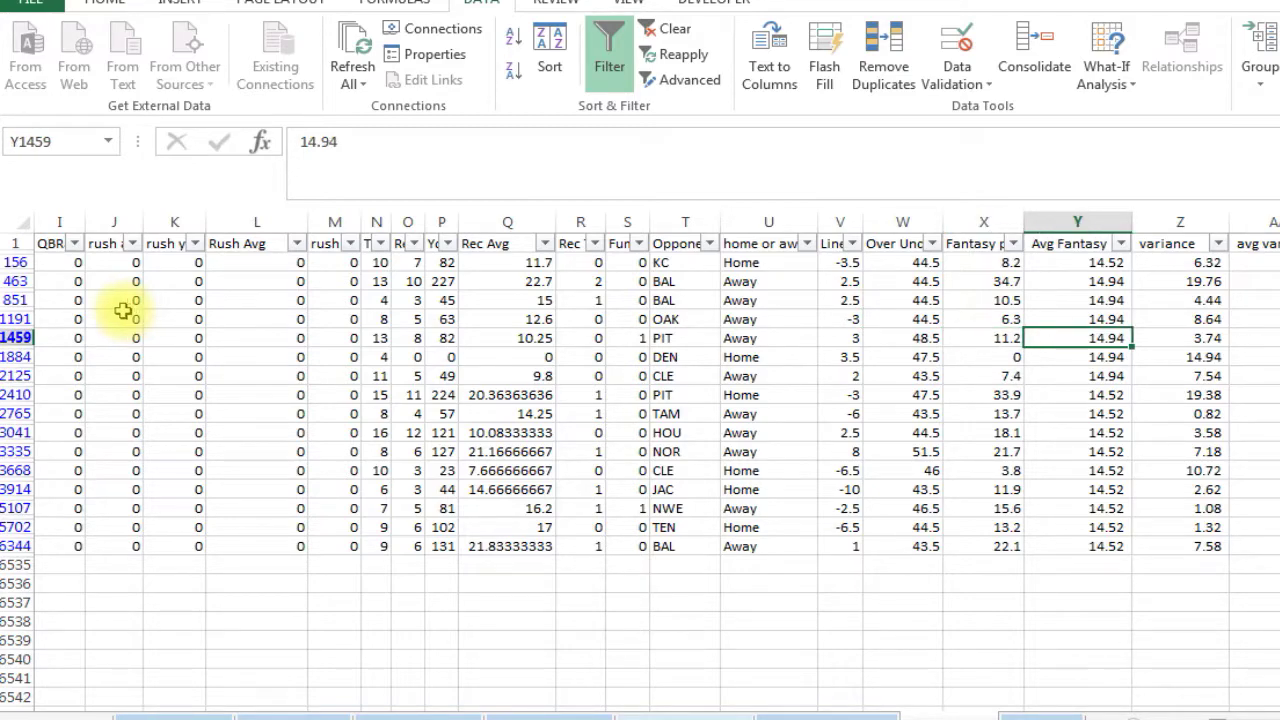
{"action": "left_click", "coordinate": [609, 55]}
{"action": "left_click", "coordinate": [397, 357]}
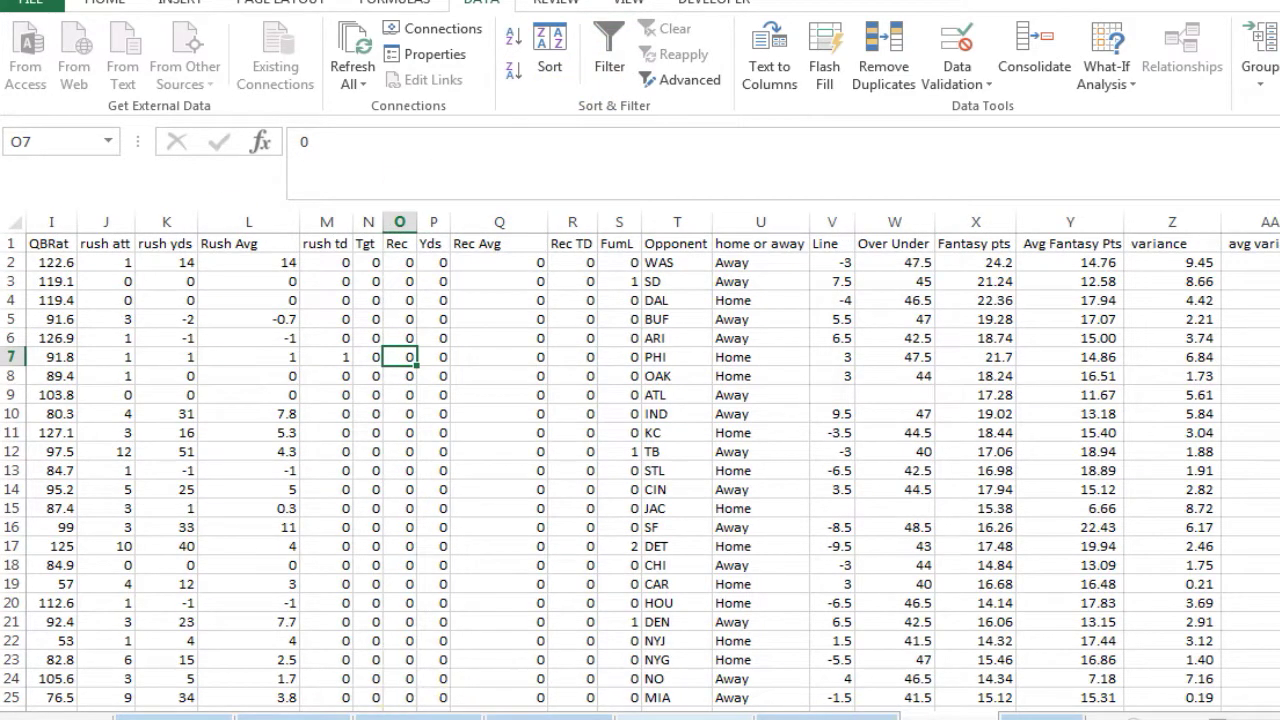
Step: Open the sheet of fantasy site rules and check Yahoo's starter positions, including the Flex count
{"action": "left_click", "coordinate": [1020, 712]}
{"action": "left_click", "coordinate": [322, 444]}
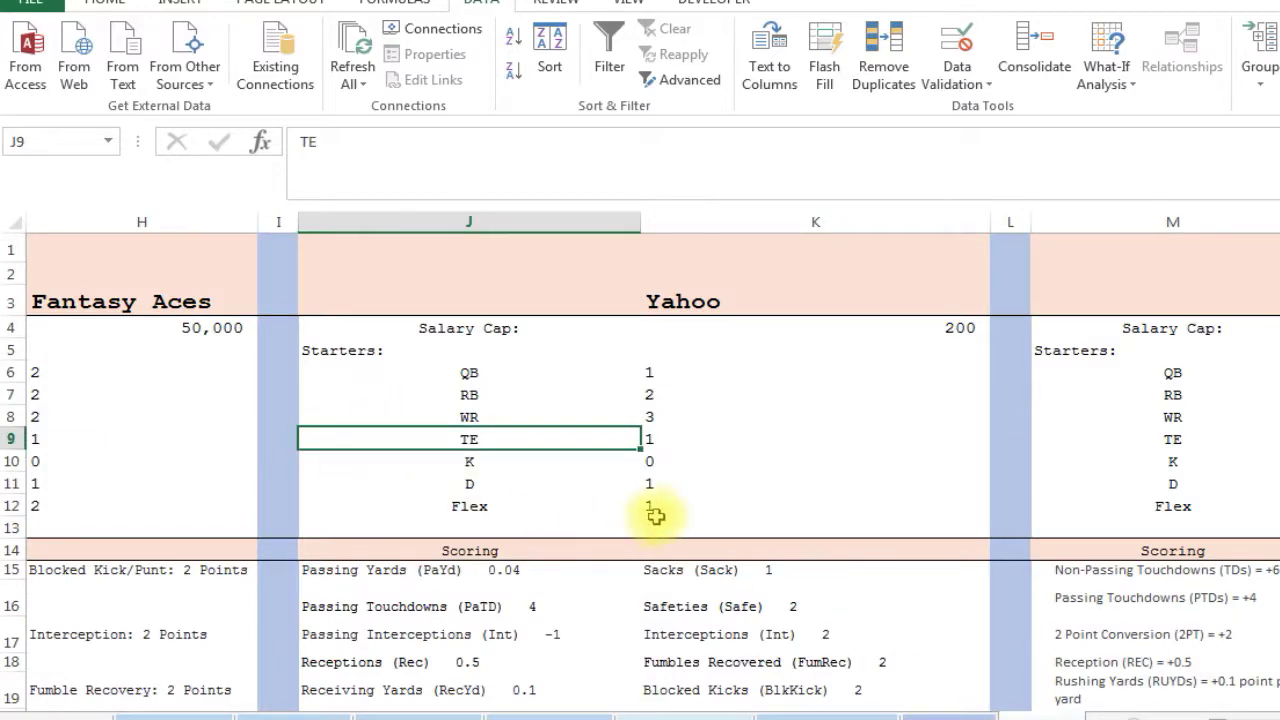
{"action": "left_click", "coordinate": [651, 510]}
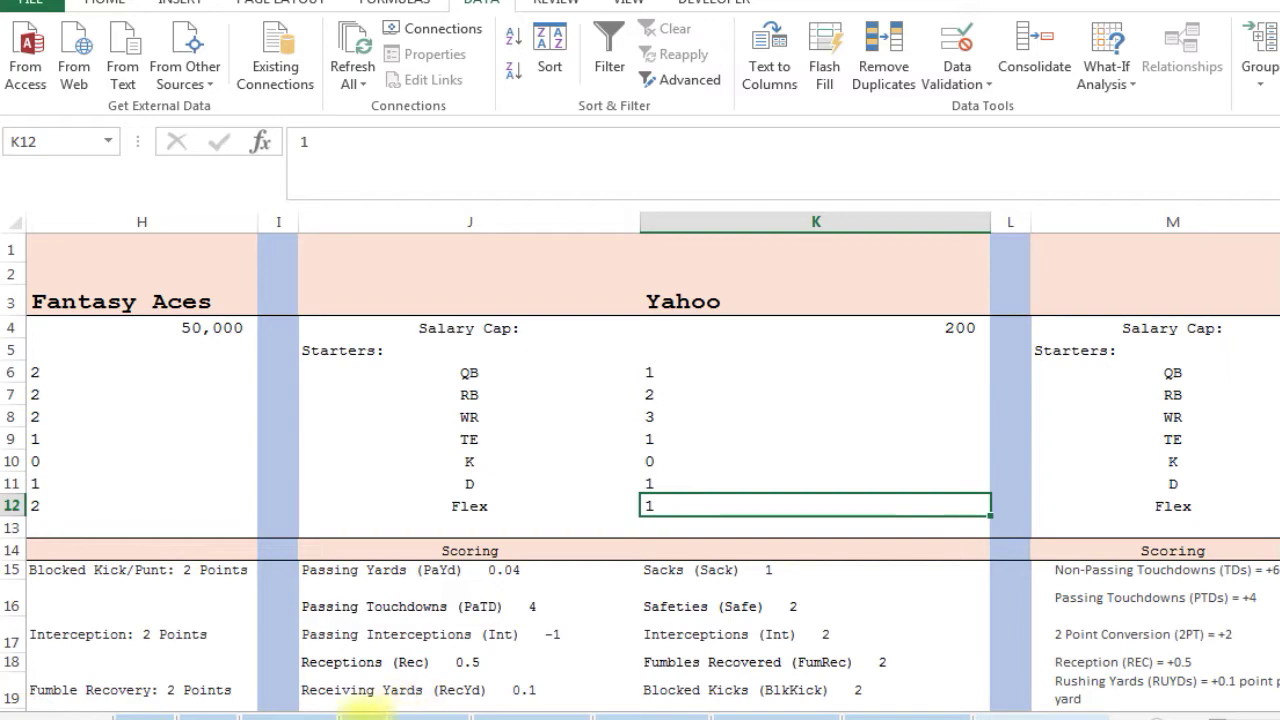
Step: Open the Leaders sheet and review the Best $ Per Target table of players and teams
{"action": "left_click", "coordinate": [355, 712]}
{"action": "left_click", "coordinate": [445, 712]}
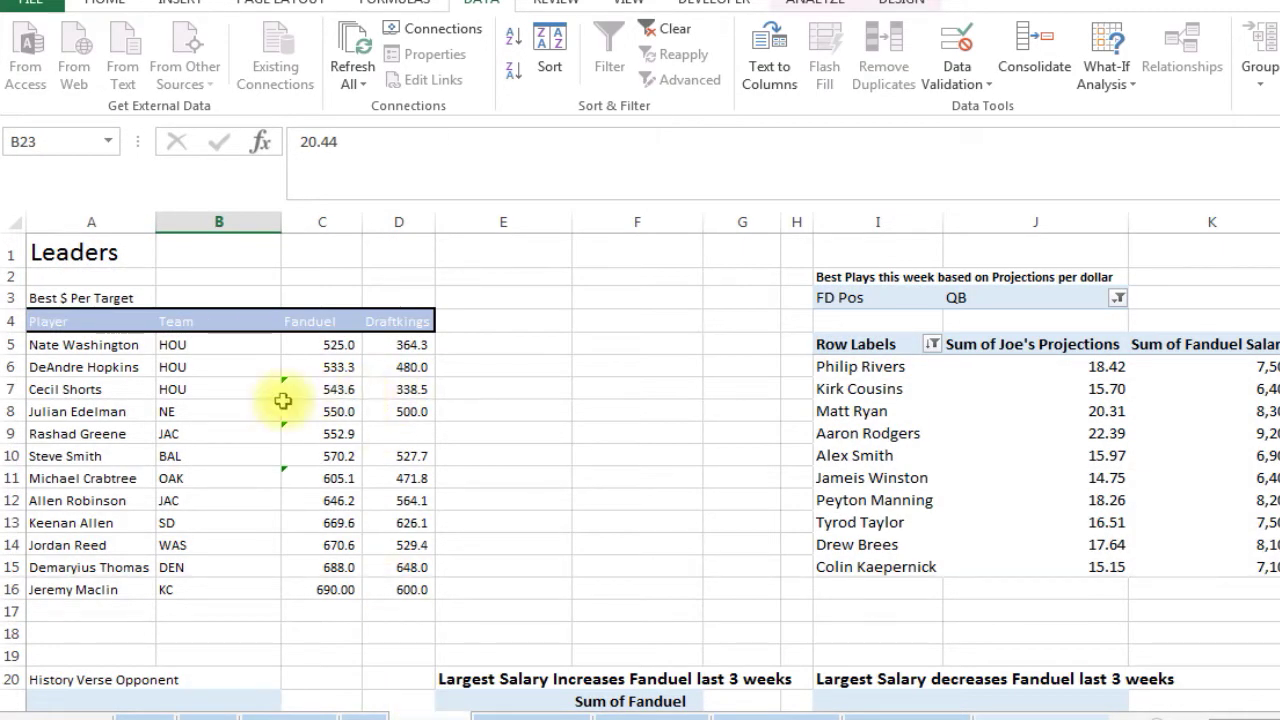
{"action": "left_click", "coordinate": [653, 372]}
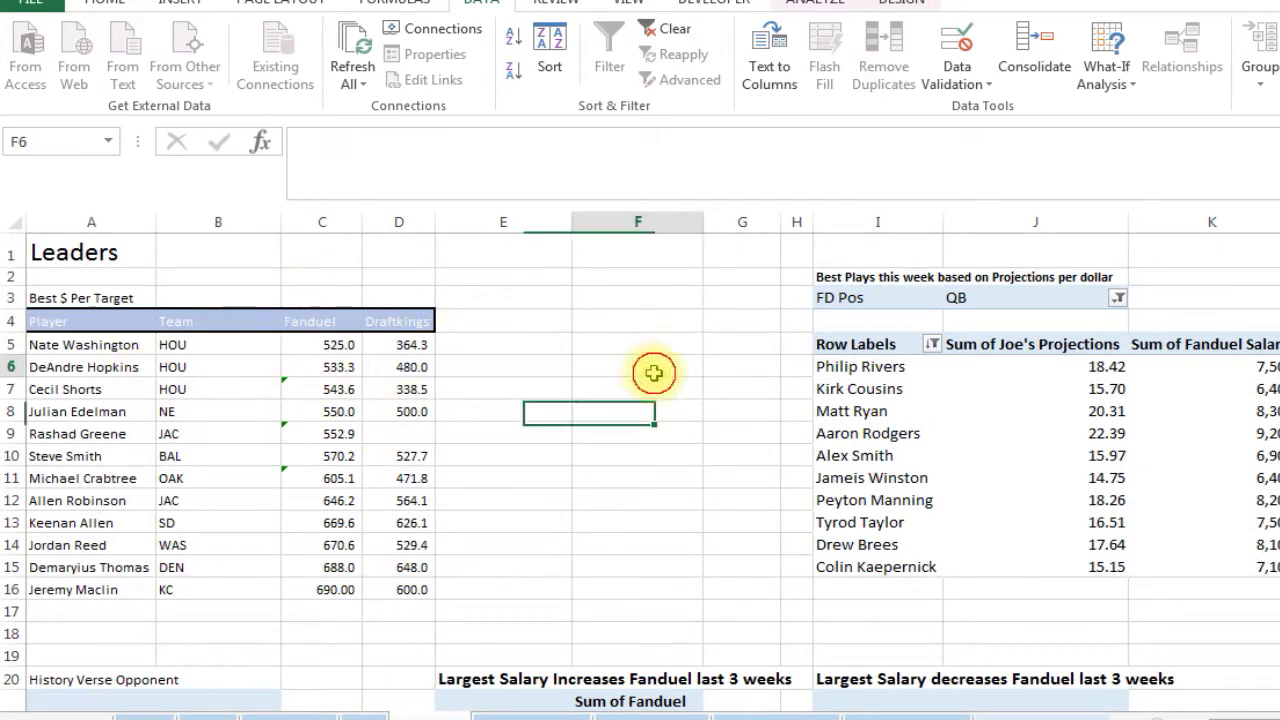
{"action": "left_click", "coordinate": [125, 390]}
{"action": "left_click", "coordinate": [207, 366]}
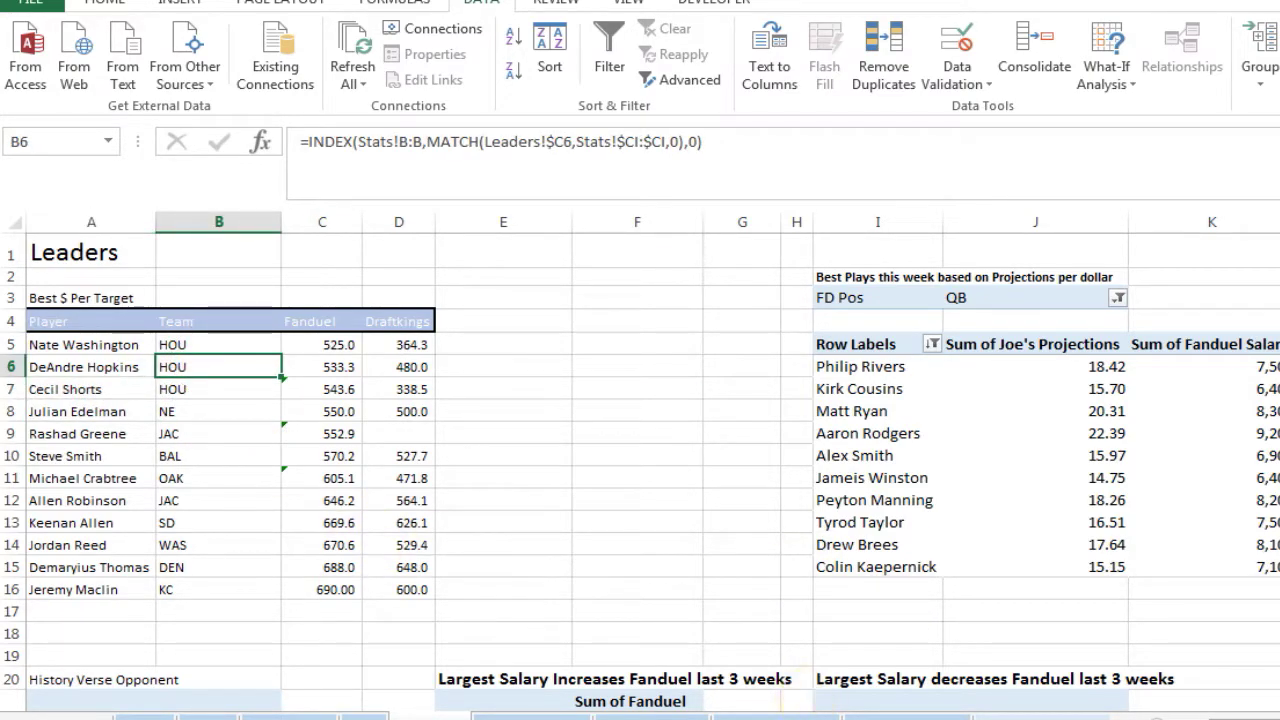
Step: Review the quarterback best plays table, checking players, Joe's Projections and Fanduel salaries
{"action": "scroll", "coordinate": [640, 460], "scroll_direction": "right", "scroll_amount": 3}
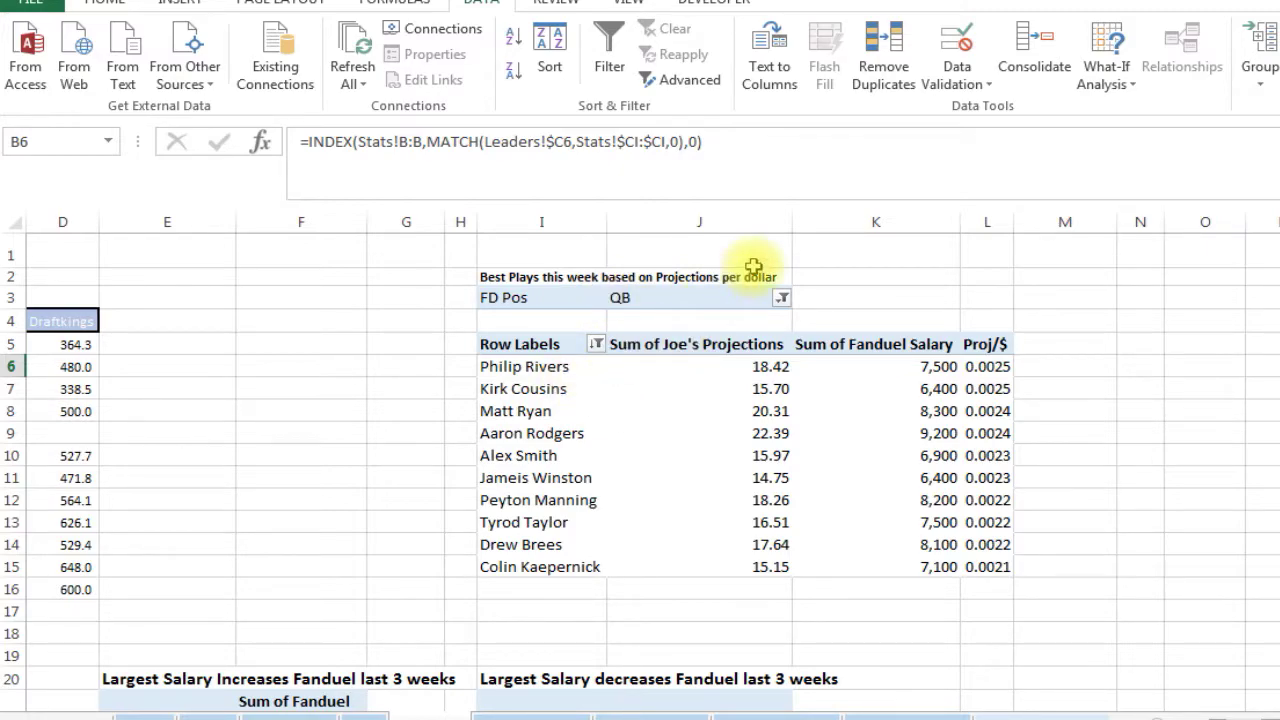
{"action": "left_click", "coordinate": [570, 390]}
{"action": "left_click", "coordinate": [558, 366]}
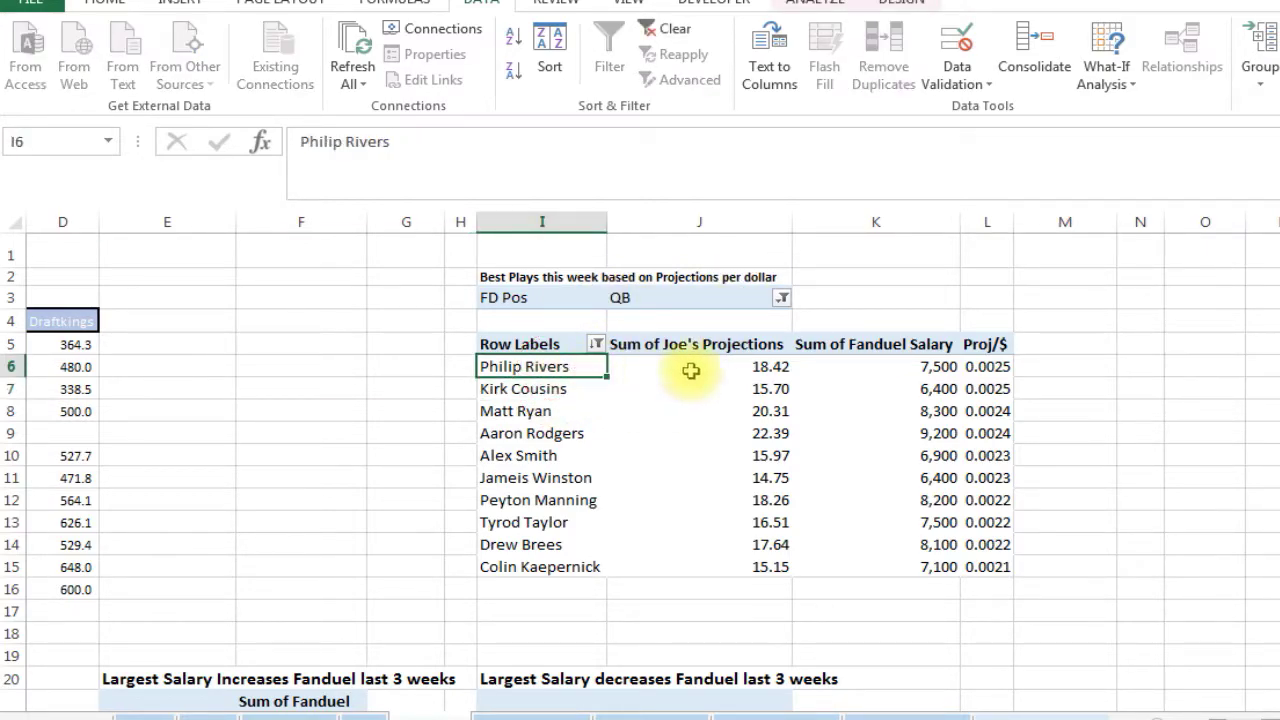
{"action": "left_click", "coordinate": [692, 368]}
{"action": "left_click", "coordinate": [902, 384]}
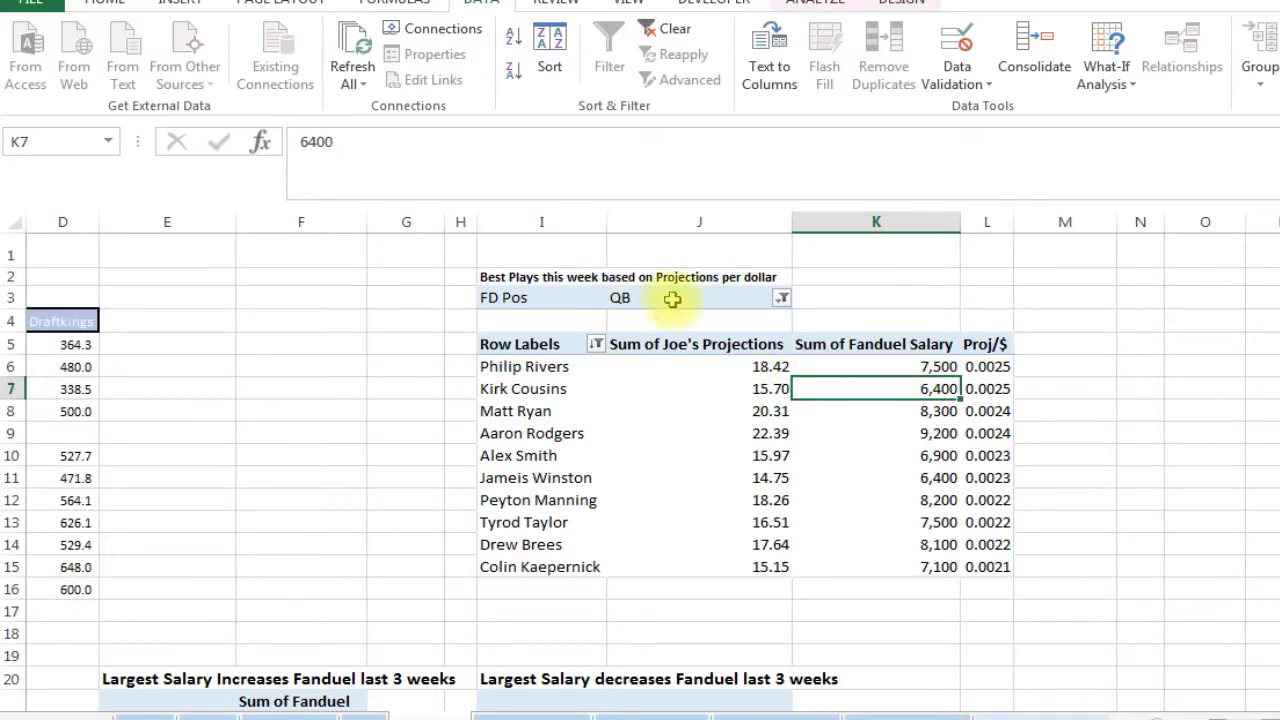
Step: Set the FD Pos filter of the best plays table to RB
{"action": "left_click", "coordinate": [781, 299]}
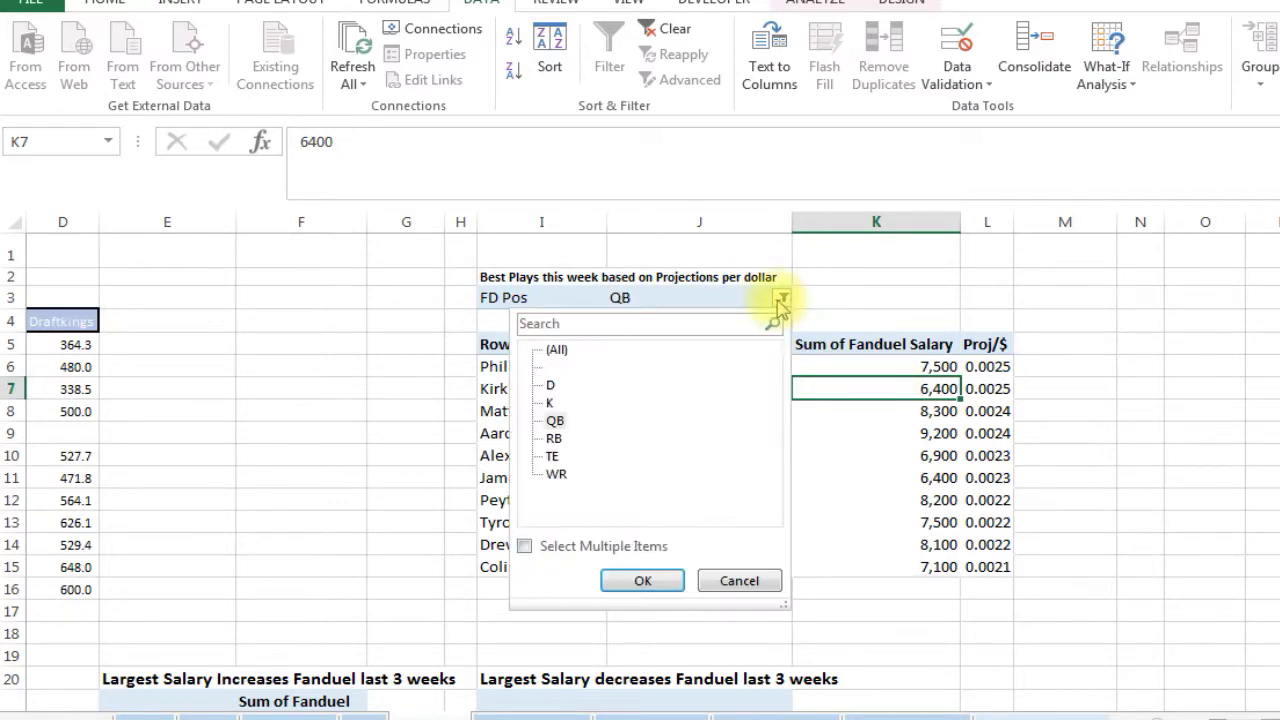
{"action": "left_click", "coordinate": [554, 420]}
{"action": "left_click", "coordinate": [653, 573]}
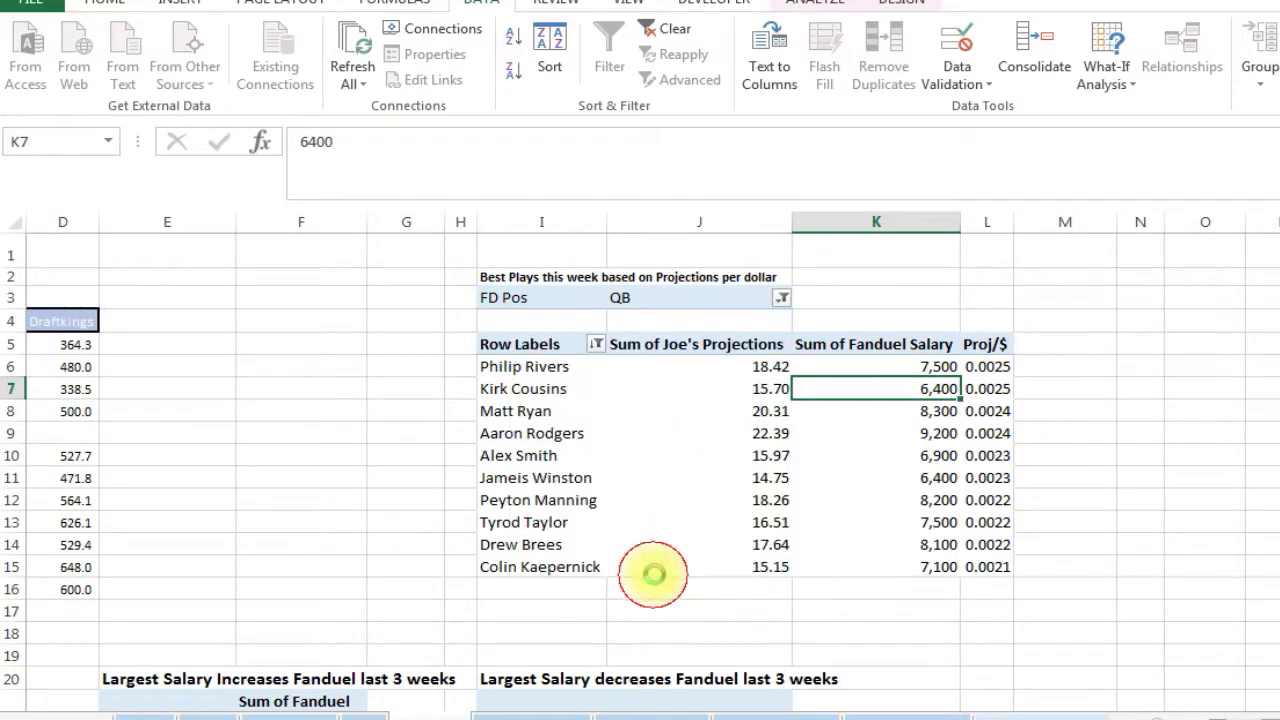
Step: Examine the running back best plays, comparing Joe's Projections, Fanduel salaries and Proj/$ for the listed players
{"action": "left_click", "coordinate": [541, 370]}
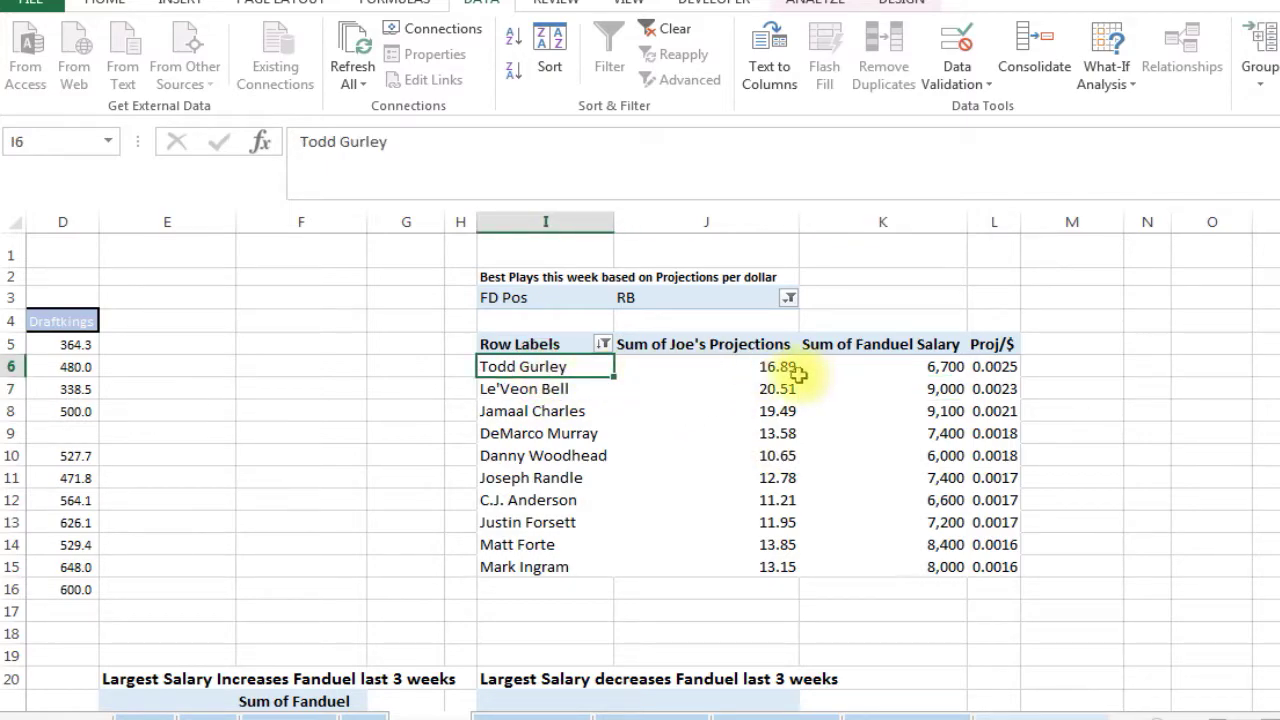
{"action": "left_click", "coordinate": [930, 368]}
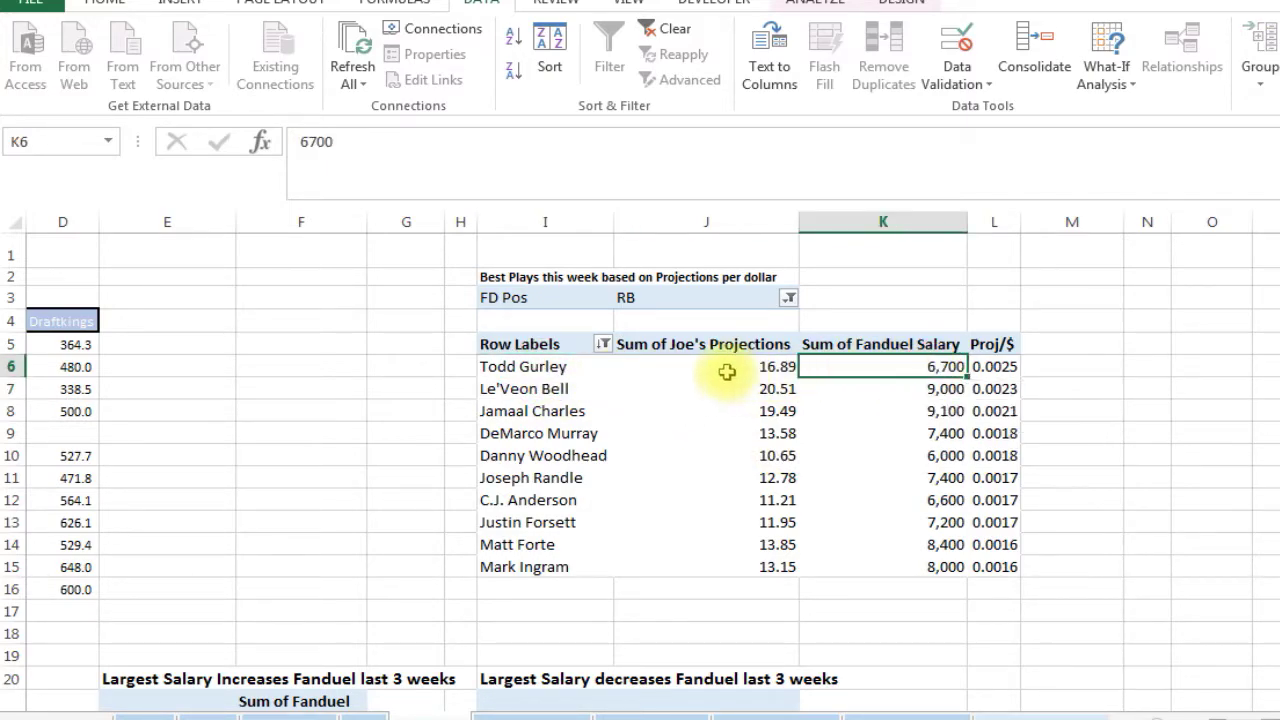
{"action": "left_click", "coordinate": [690, 345]}
{"action": "left_click", "coordinate": [666, 392]}
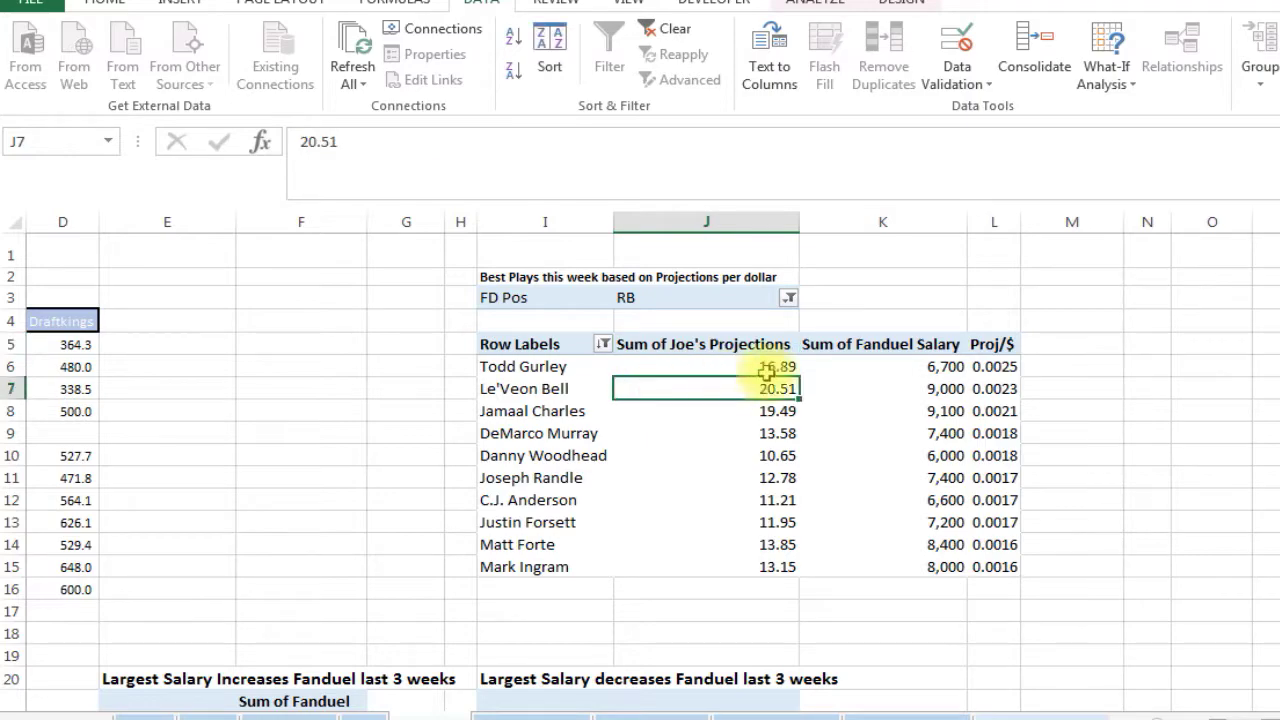
{"action": "left_click", "coordinate": [874, 343]}
{"action": "mouse_move", "coordinate": [876, 368]}
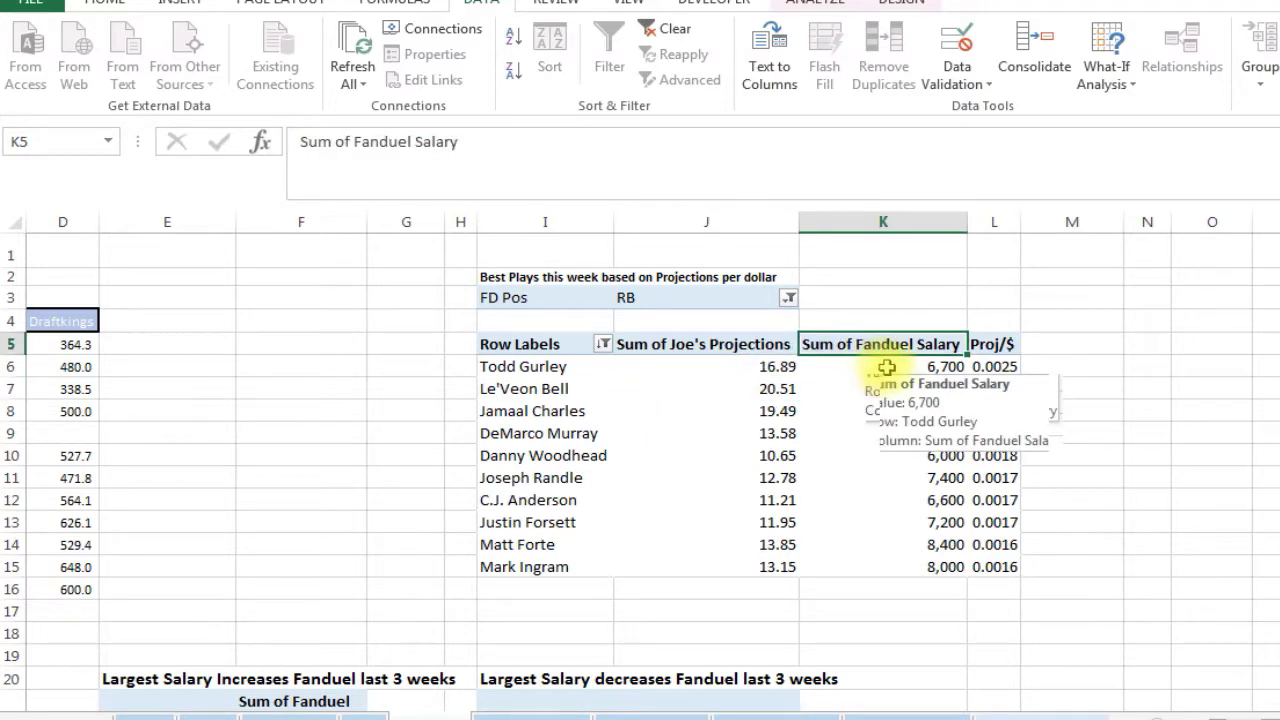
{"action": "left_click", "coordinate": [884, 368]}
{"action": "left_click", "coordinate": [855, 433]}
{"action": "left_click", "coordinate": [855, 478]}
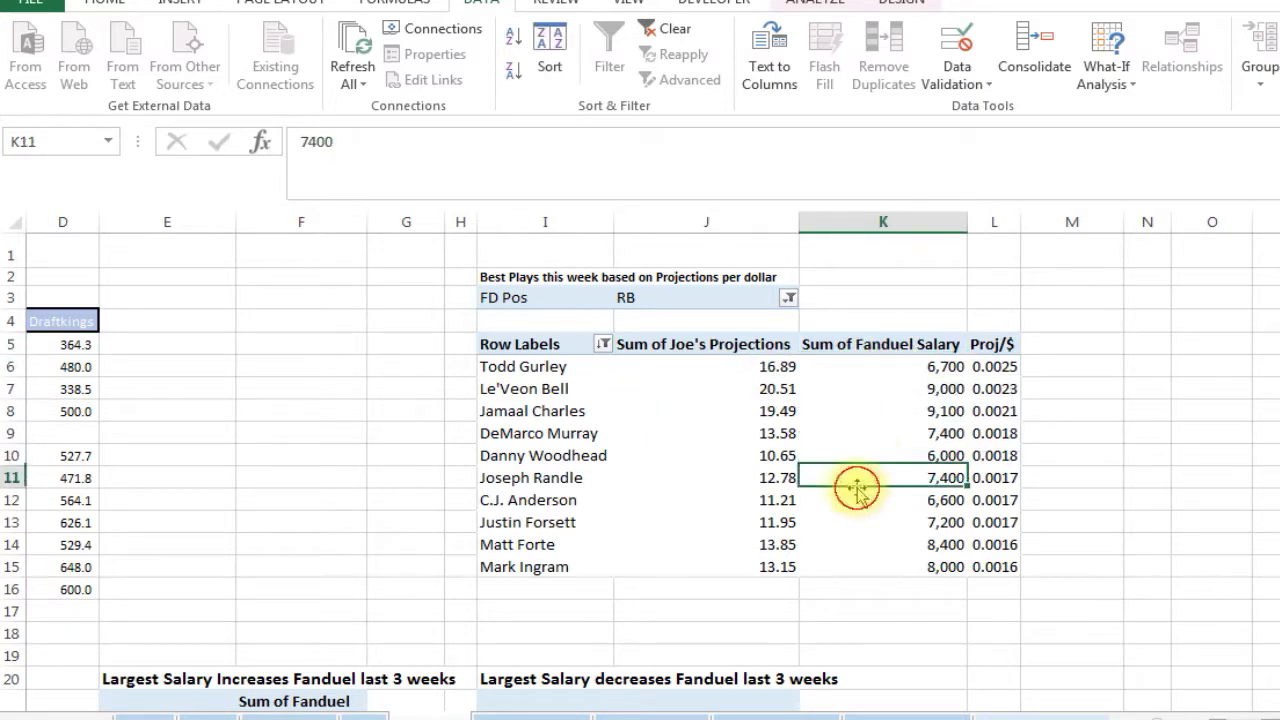
{"action": "left_click", "coordinate": [980, 367]}
{"action": "left_click", "coordinate": [522, 515]}
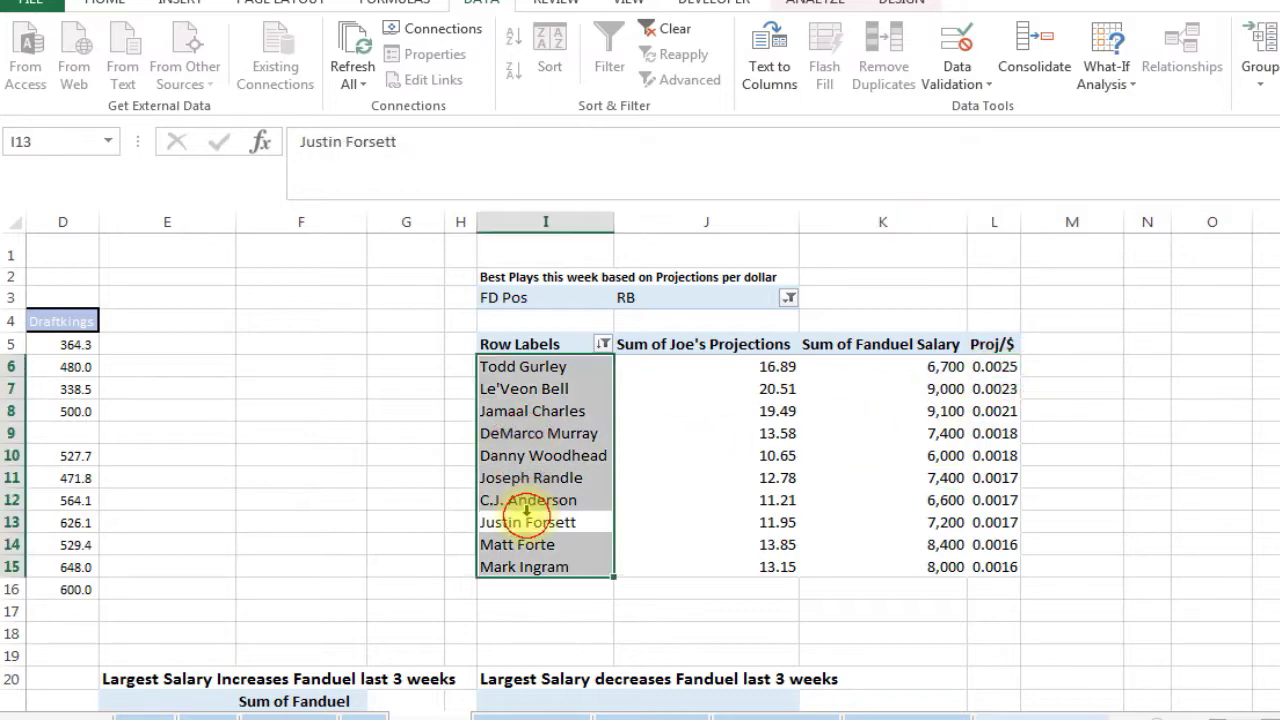
Step: Review the largest Fanduel salary increases and decreases, then the History Verse Opponent table on the Leaders sheet
{"action": "scroll", "coordinate": [640, 470], "scroll_direction": "down", "scroll_amount": 4}
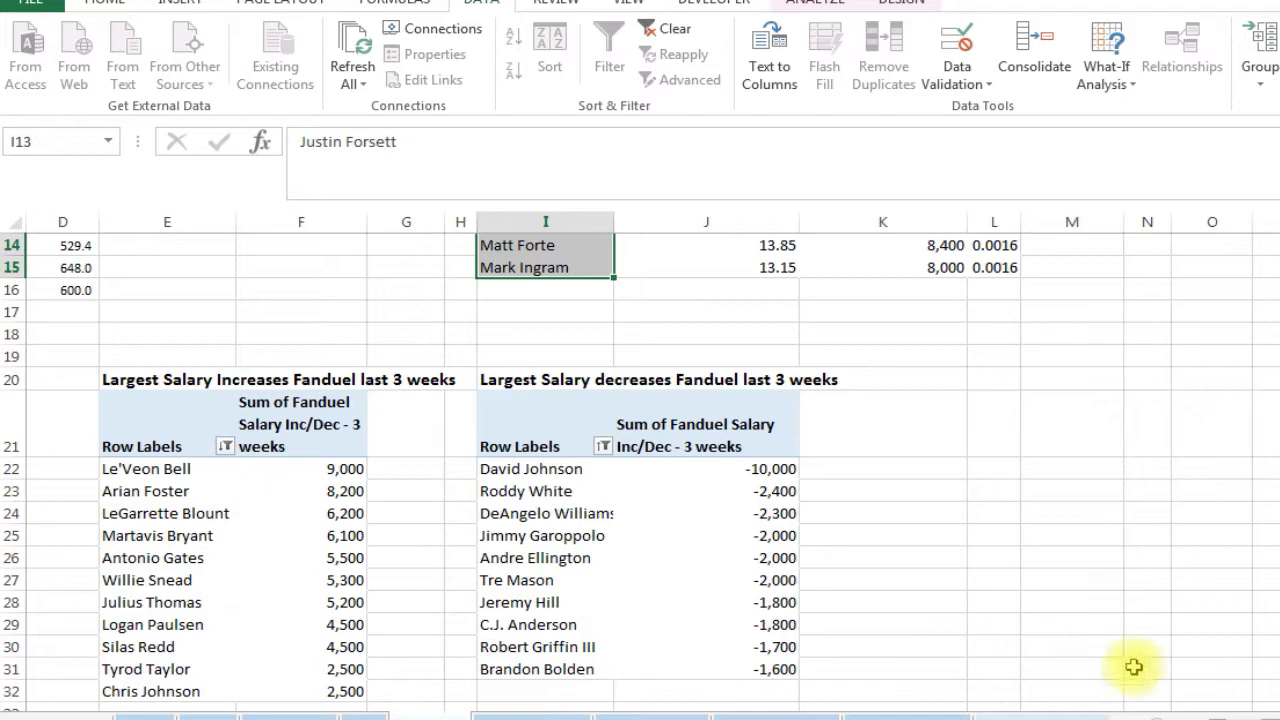
{"action": "scroll", "coordinate": [1134, 666], "scroll_direction": "left", "scroll_amount": 3}
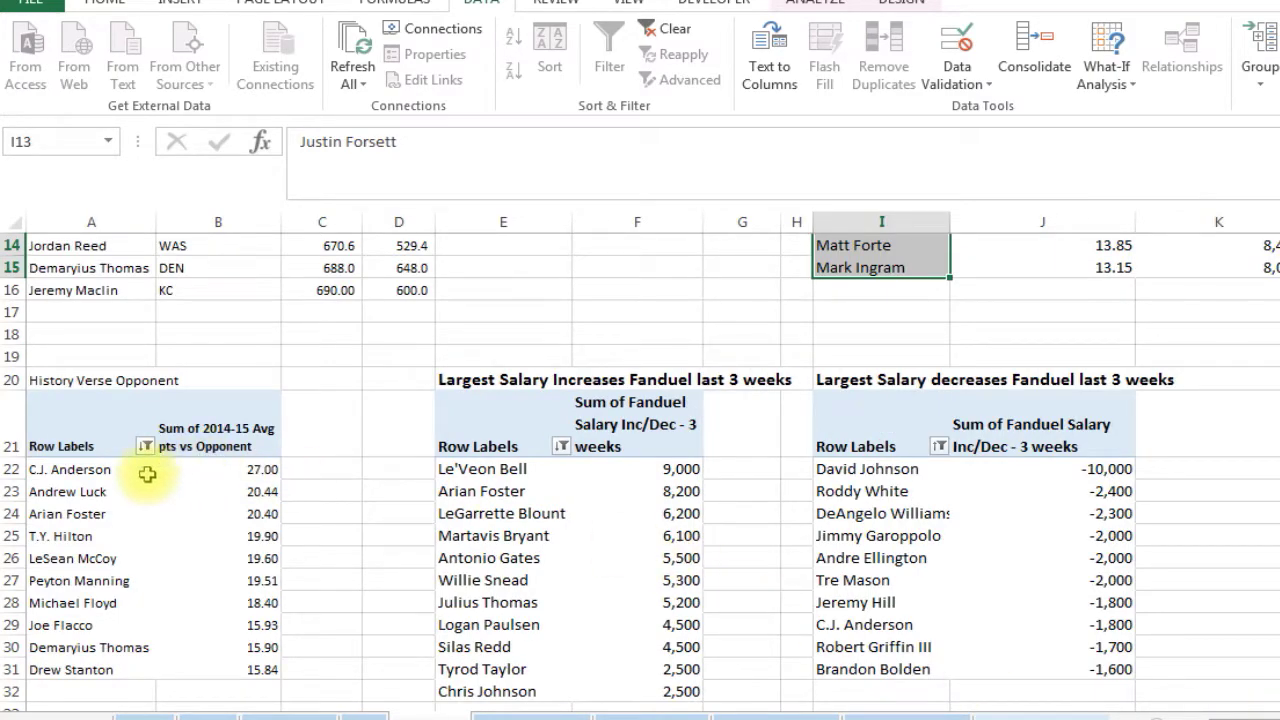
{"action": "left_click", "coordinate": [95, 491]}
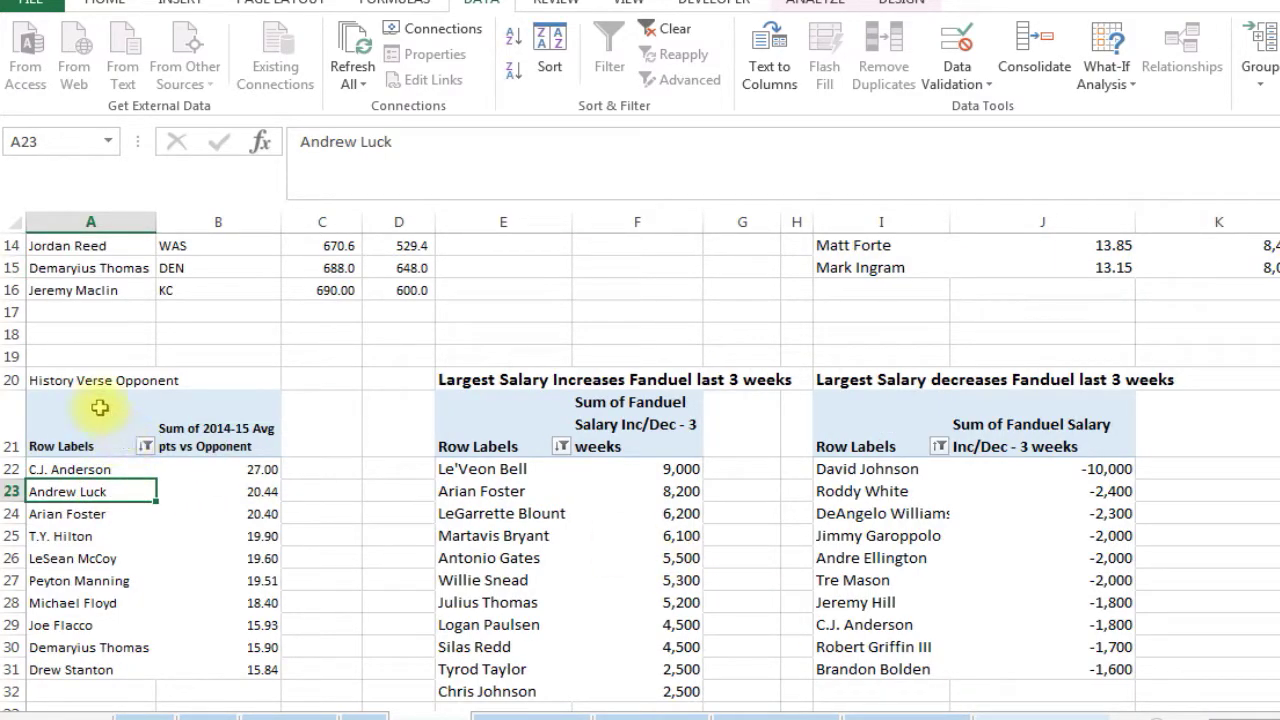
{"action": "left_click", "coordinate": [94, 535]}
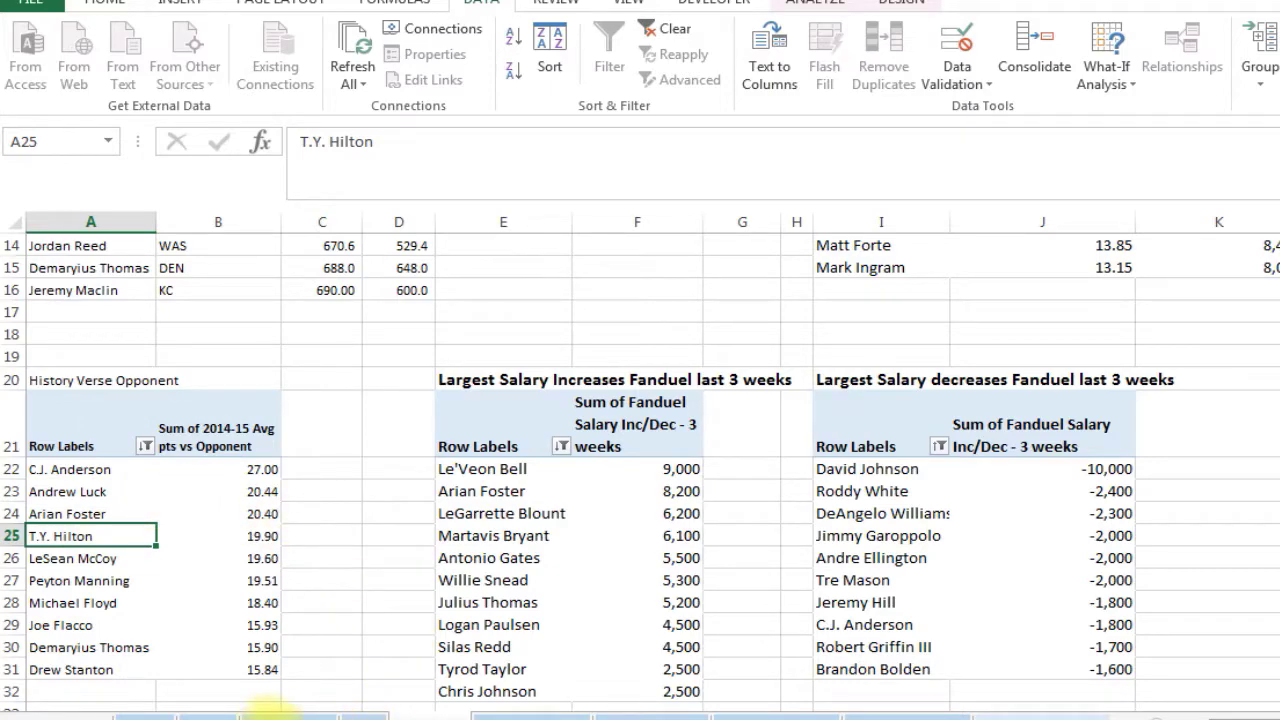
Step: Glance at the Stats sheet, then return to the Main sheet with the week's games
{"action": "left_click", "coordinate": [272, 715]}
{"action": "left_click", "coordinate": [195, 712]}
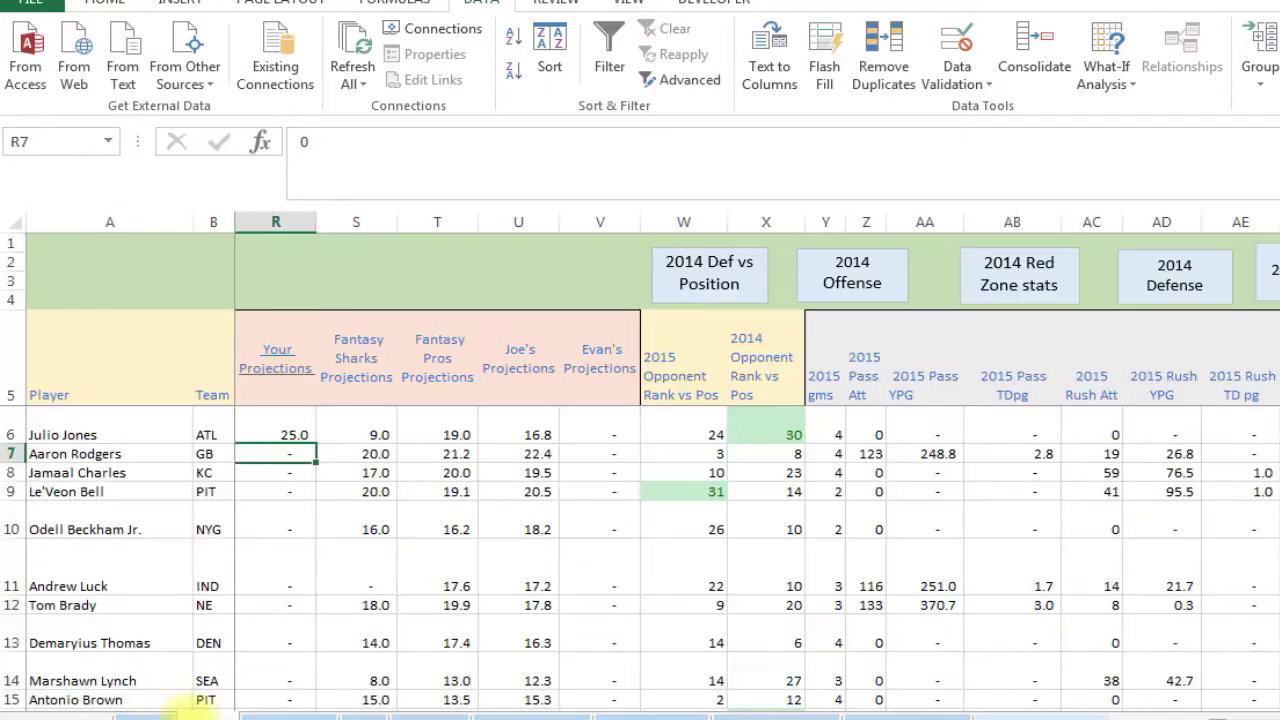
{"action": "left_click", "coordinate": [147, 712]}
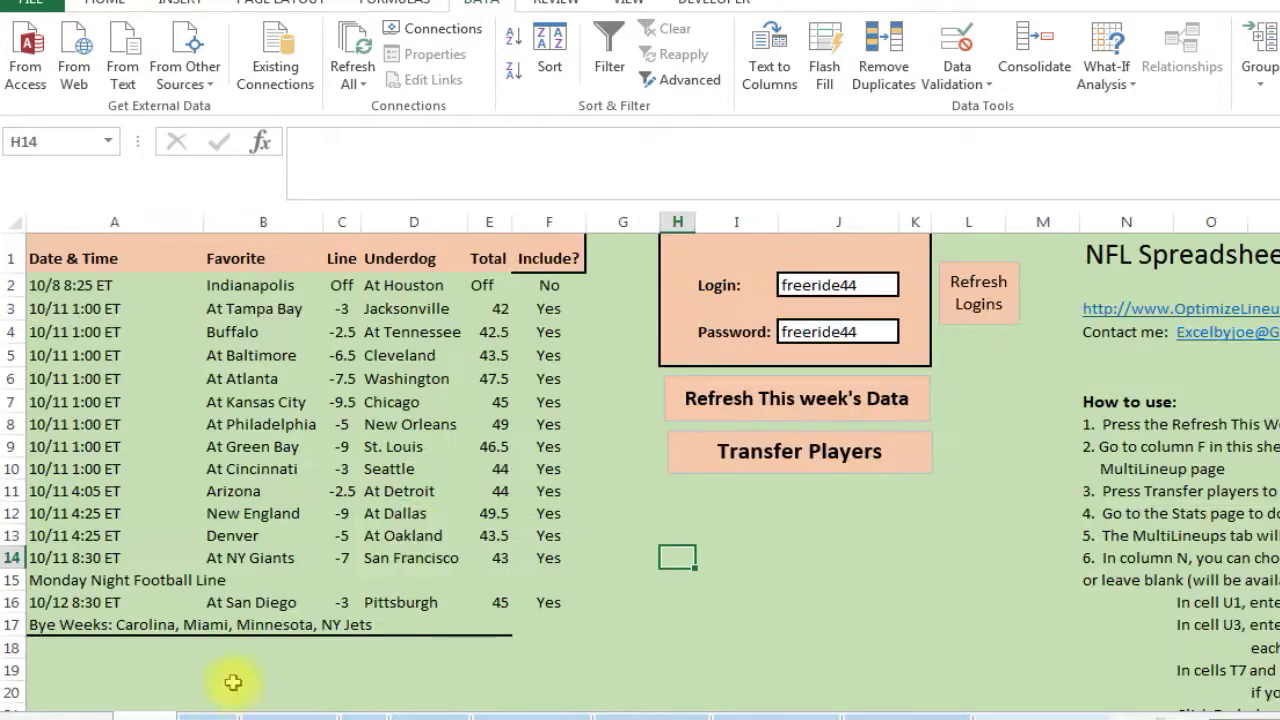
{"action": "left_click", "coordinate": [615, 535]}
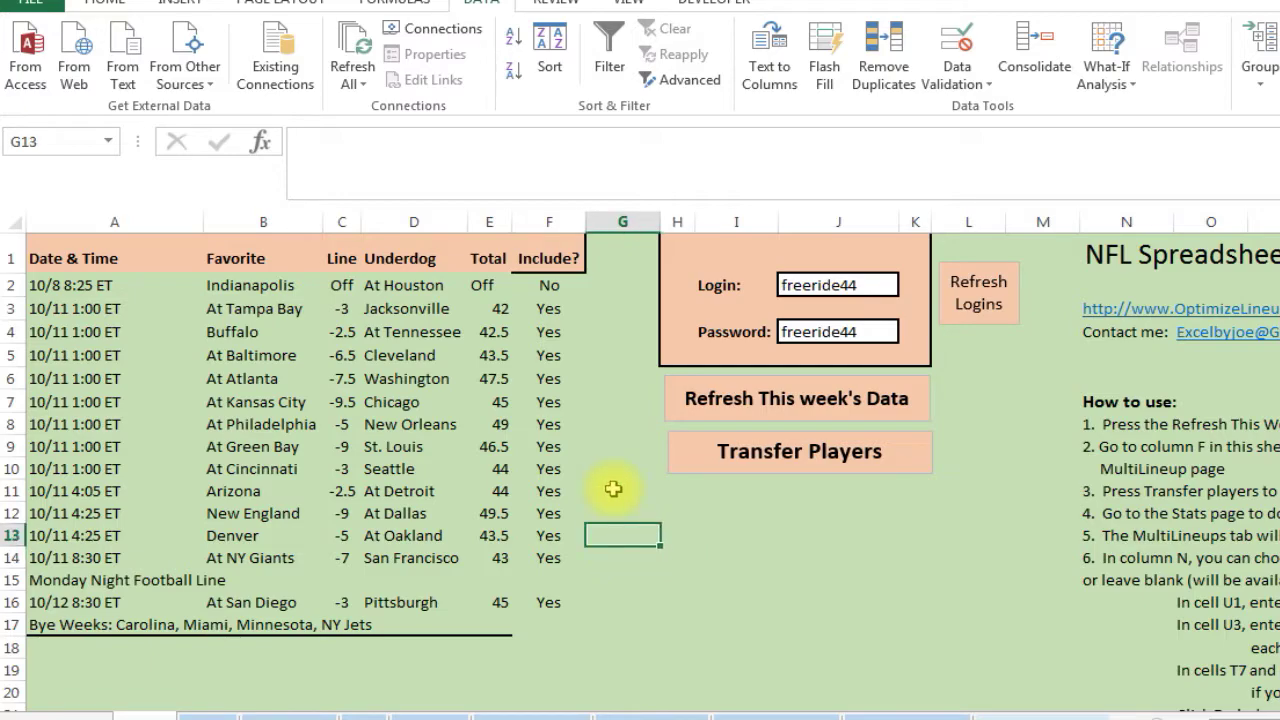